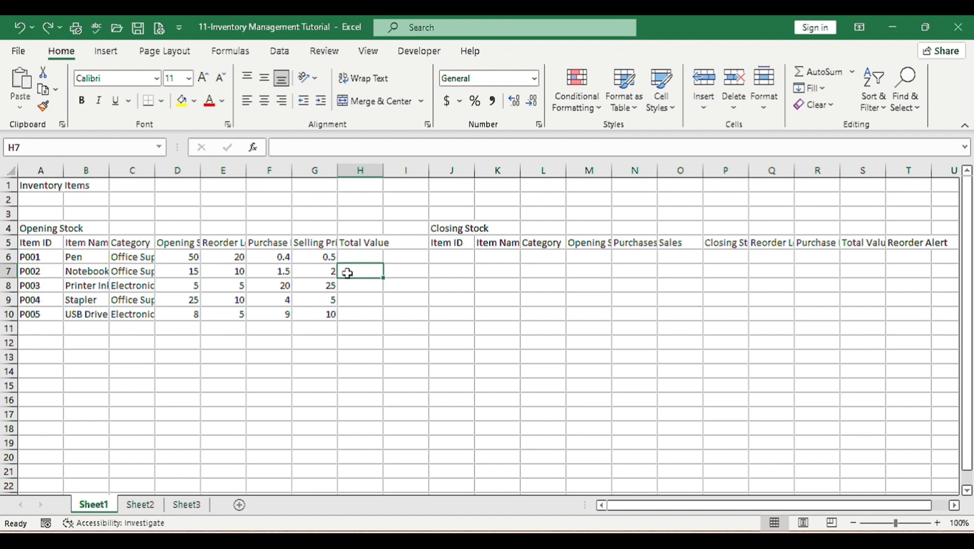
Set the font size of the entire worksheet to 14
key("ctrl+a")
key("ctrl+a")
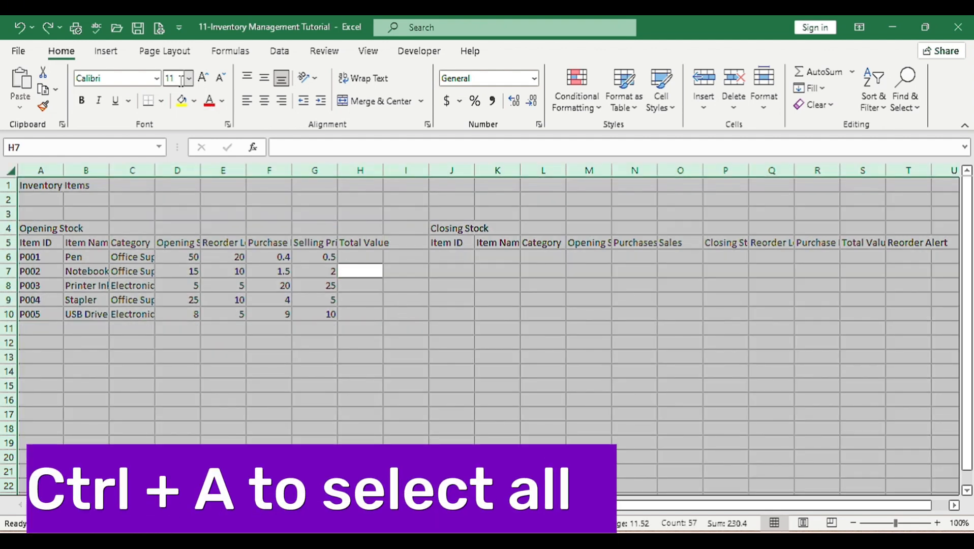
left_click(181, 80)
type("14")
key("Return")
left_click(452, 259)
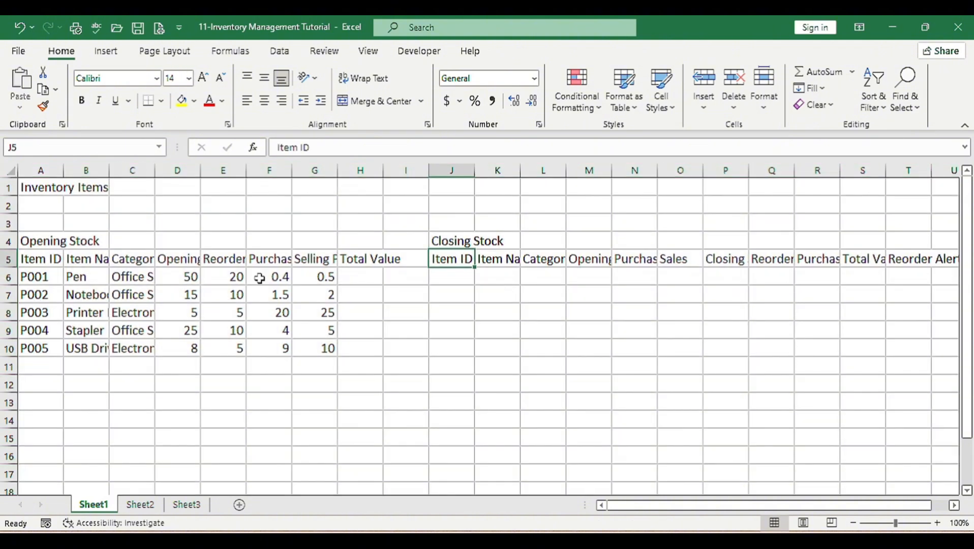
Widen column A and autofit columns B through H so the opening stock headings and entries fit
left_click_drag(67, 167, 114, 167)
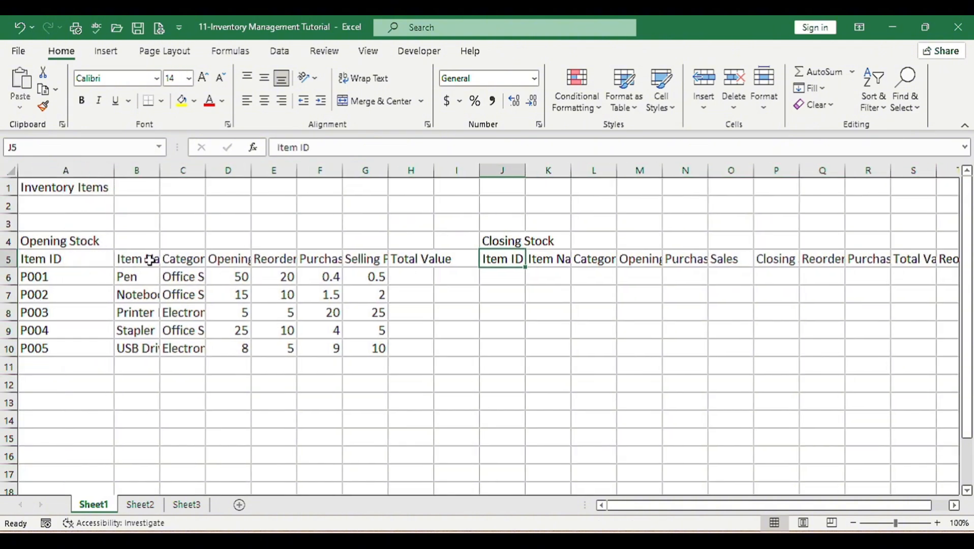
left_click(146, 258)
double_click(155, 164)
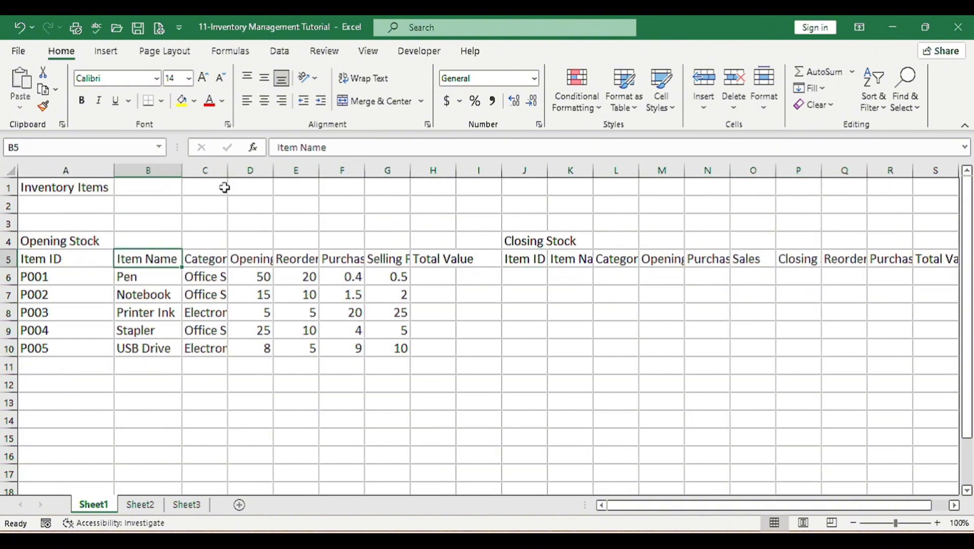
double_click(227, 170)
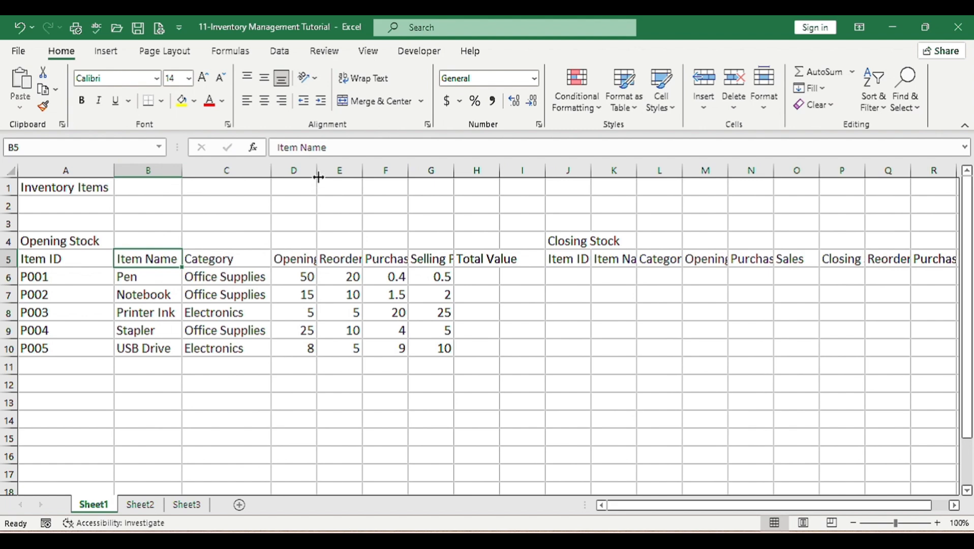
double_click(318, 175)
left_click(395, 265)
double_click(403, 170)
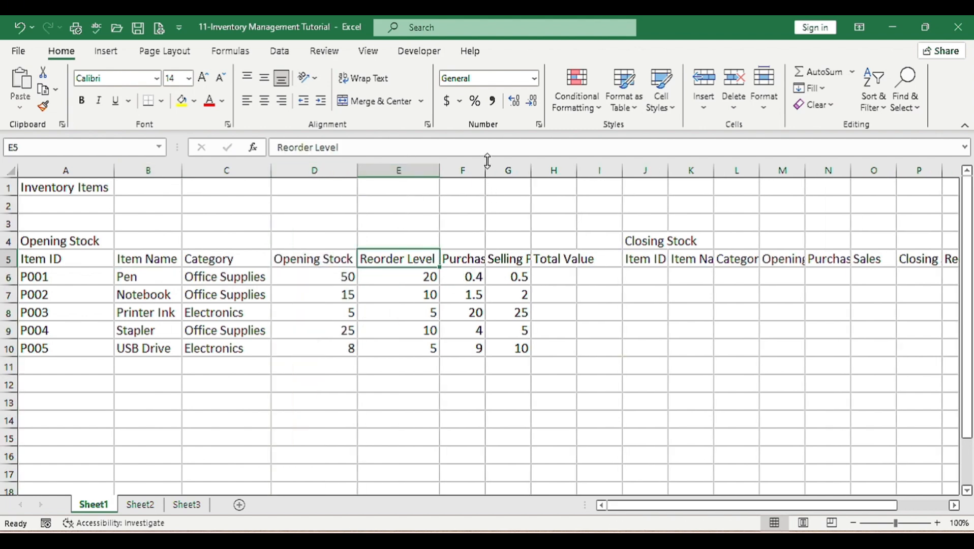
double_click(486, 168)
double_click(572, 170)
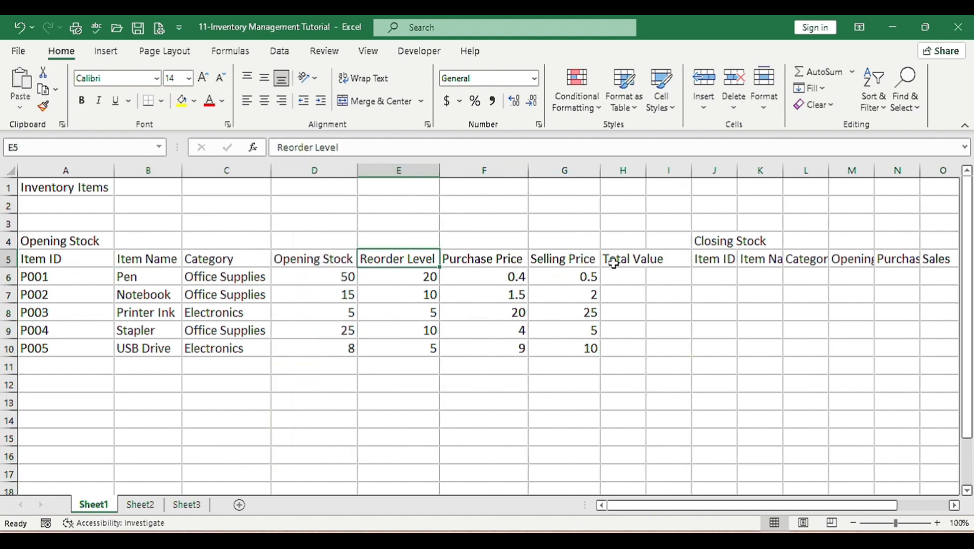
double_click(644, 171)
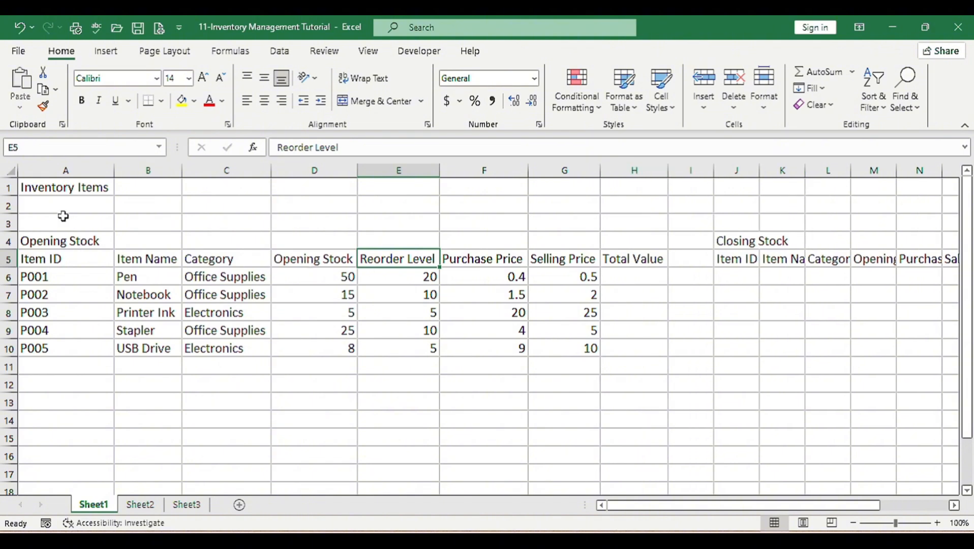
Convert the opening stock range A5:H10 into a table with headers
left_click_drag(41, 256, 612, 351)
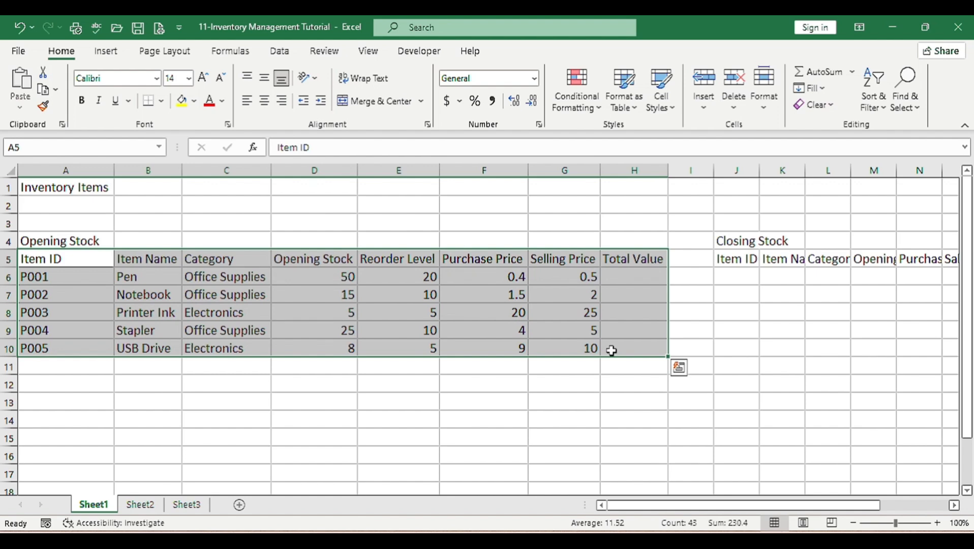
key("ctrl+t")
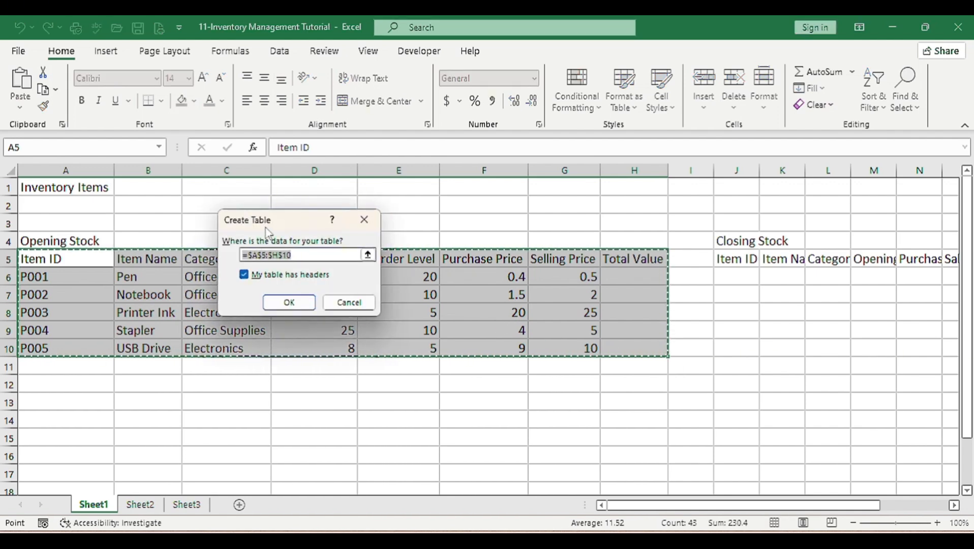
left_click_drag(327, 213, 384, 223)
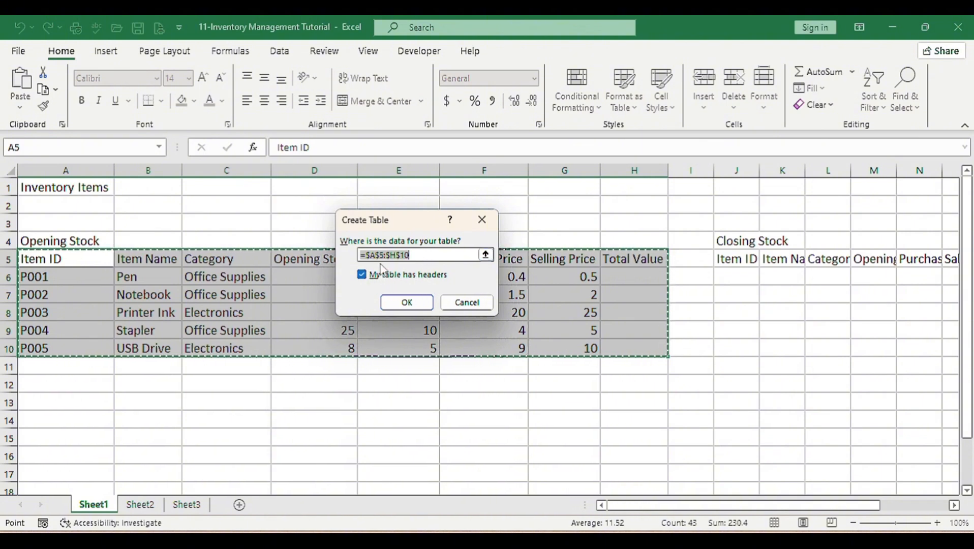
left_click(402, 302)
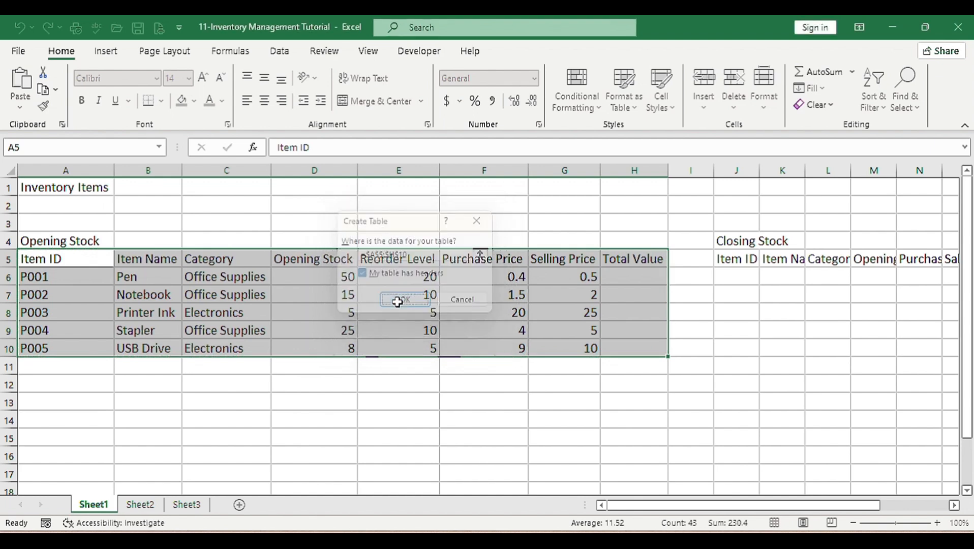
left_click(319, 311)
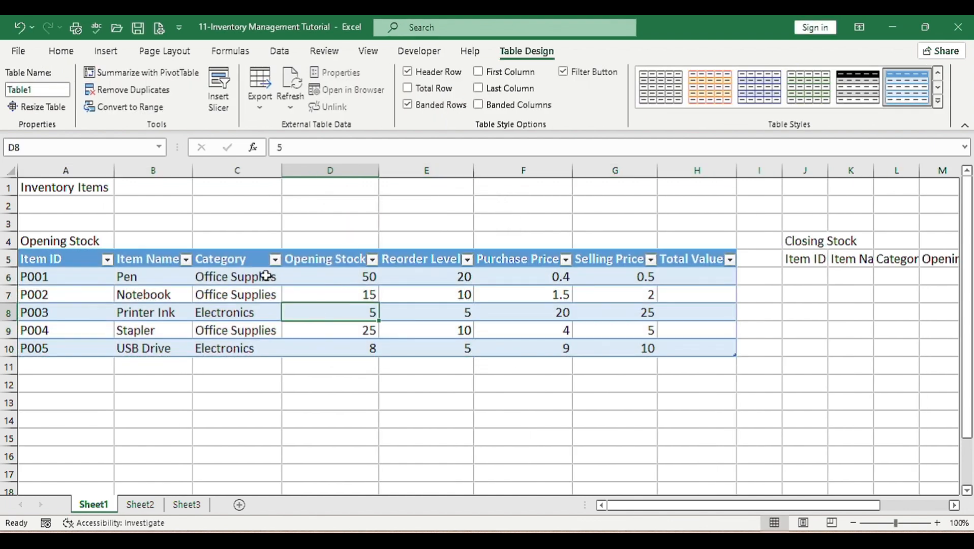
Turn off the filter buttons in the opening stock table's header row
left_click(227, 265)
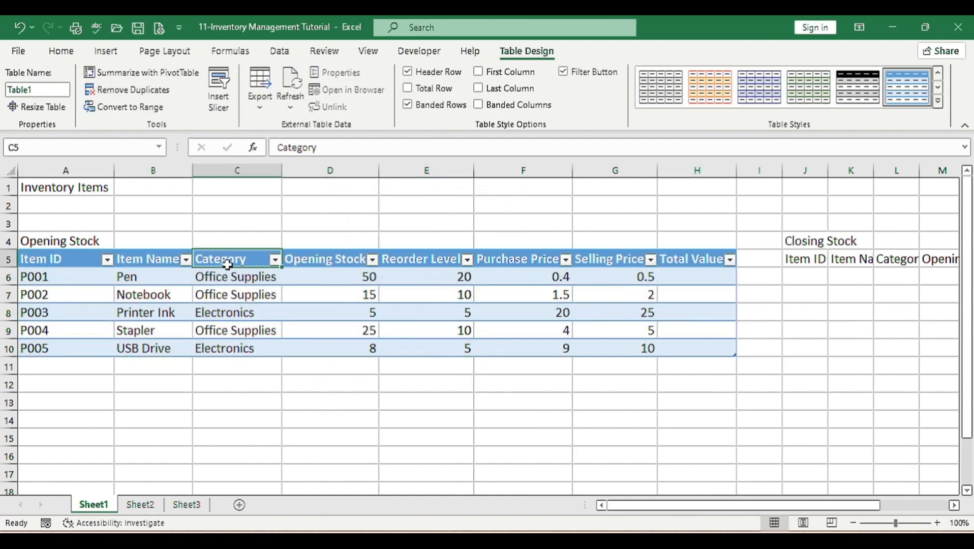
left_click(564, 72)
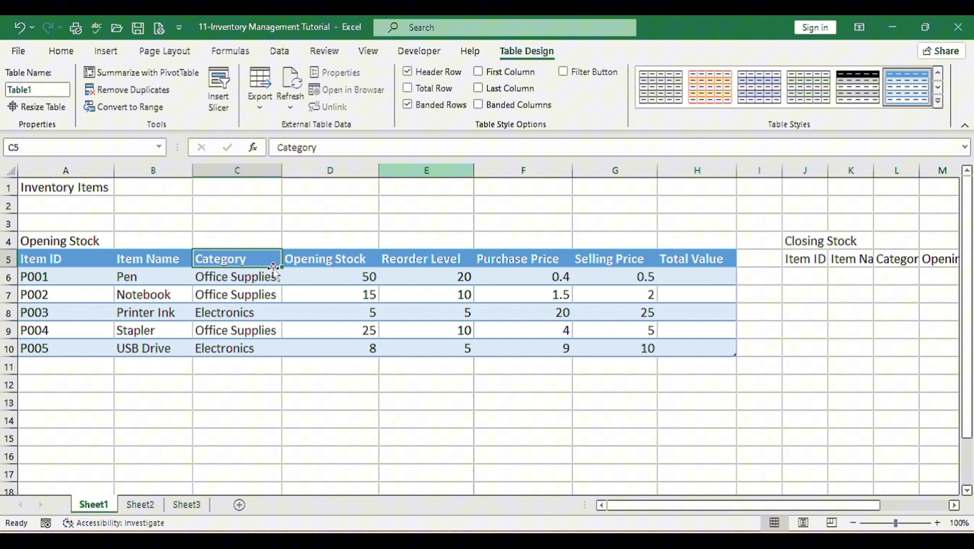
left_click(173, 294)
Merge the Opening Stock heading across A4:H4 and align it left
left_click(86, 241)
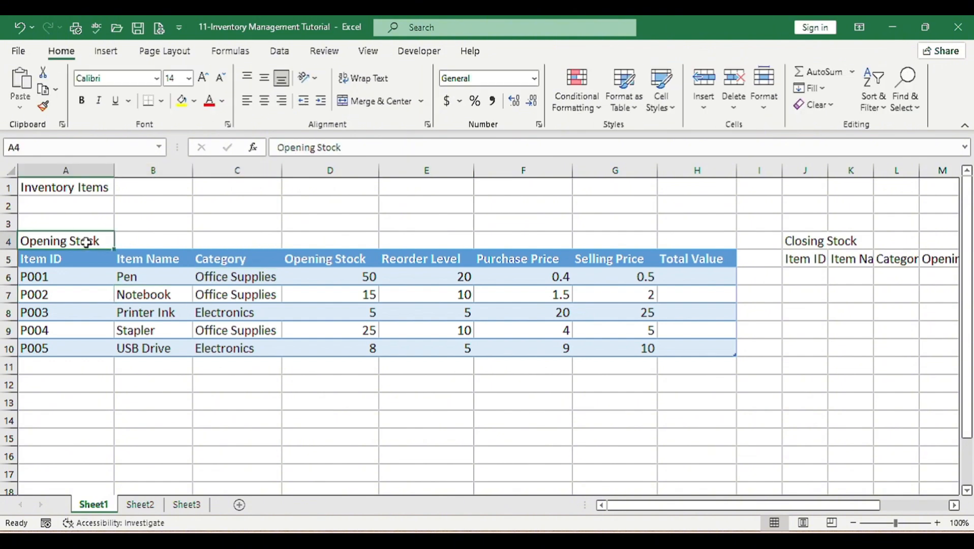
left_click_drag(86, 242, 684, 243)
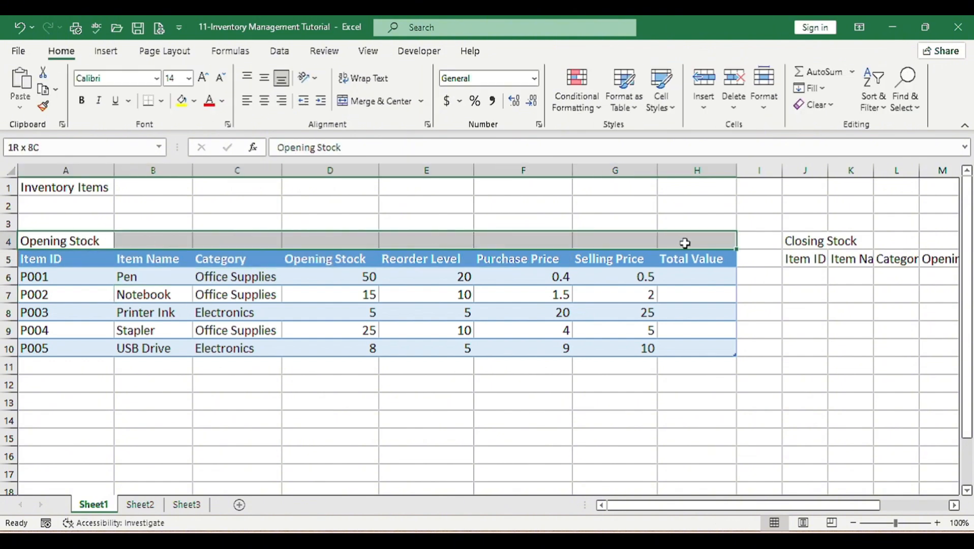
left_click(376, 101)
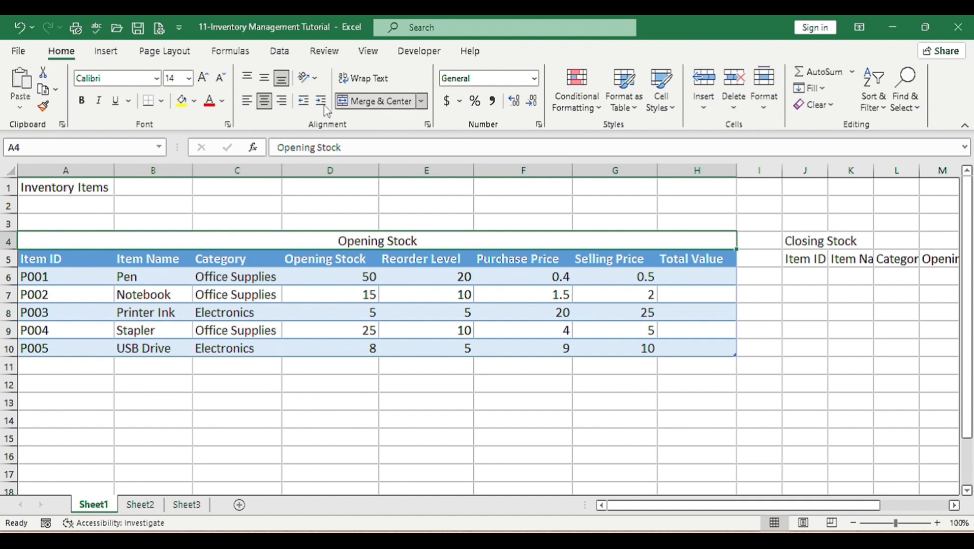
left_click(247, 100)
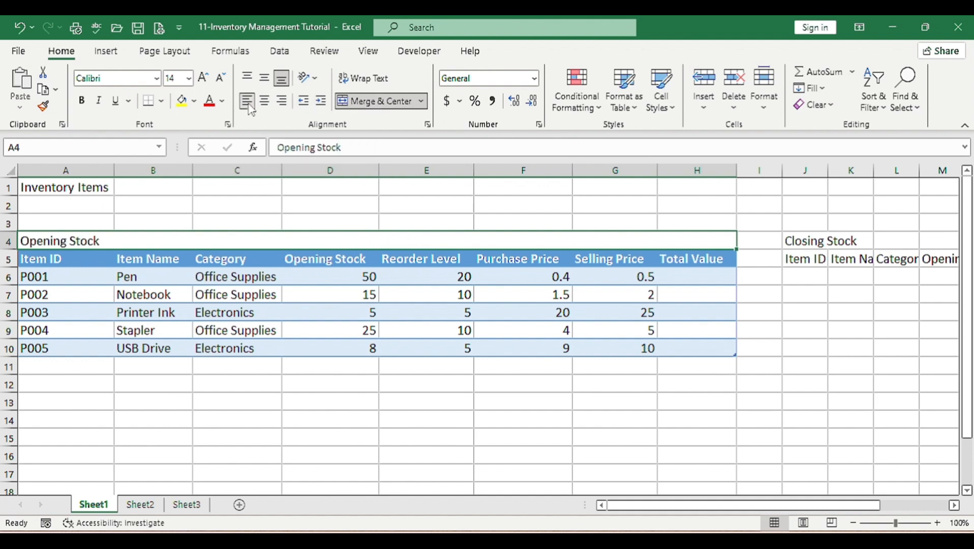
Give the Opening Stock heading a standard green fill and bold white text
left_click(193, 101)
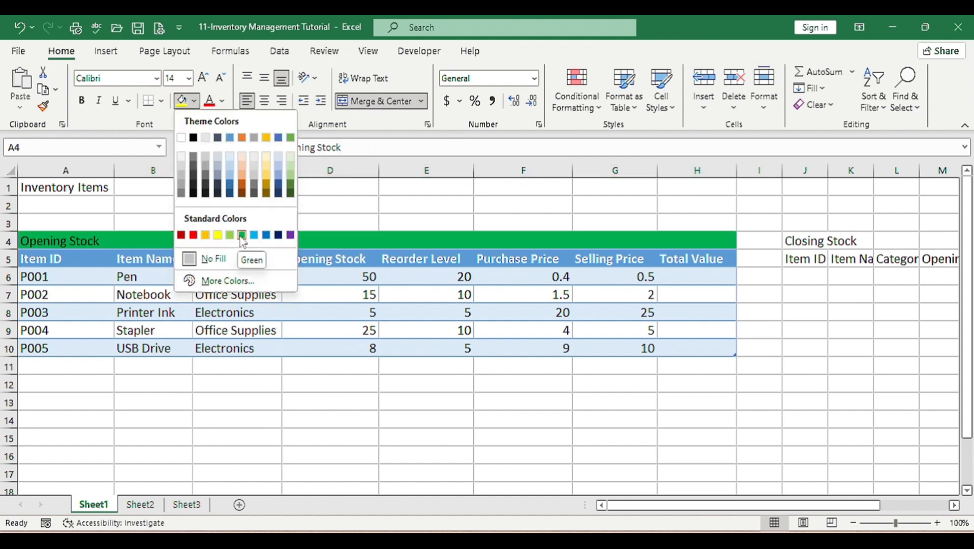
left_click(242, 235)
left_click(222, 101)
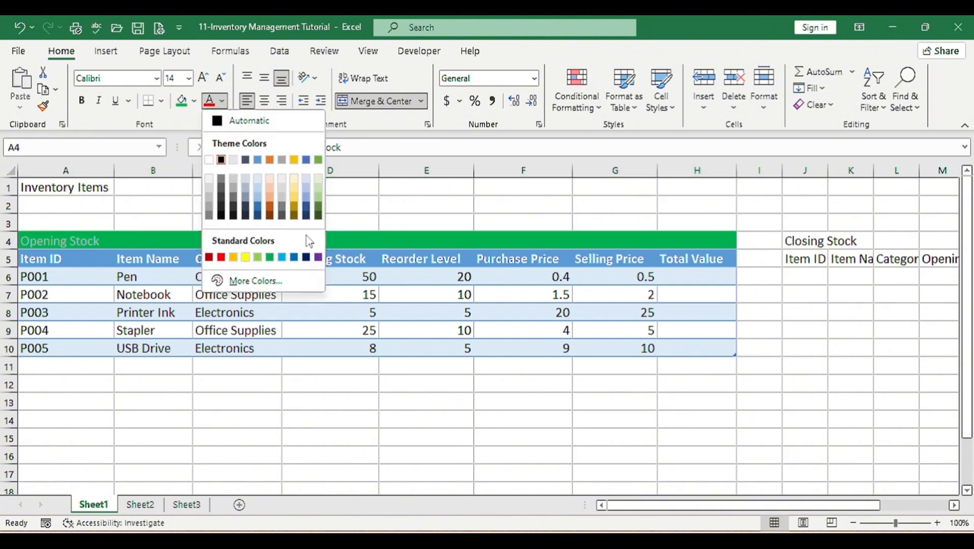
left_click(209, 161)
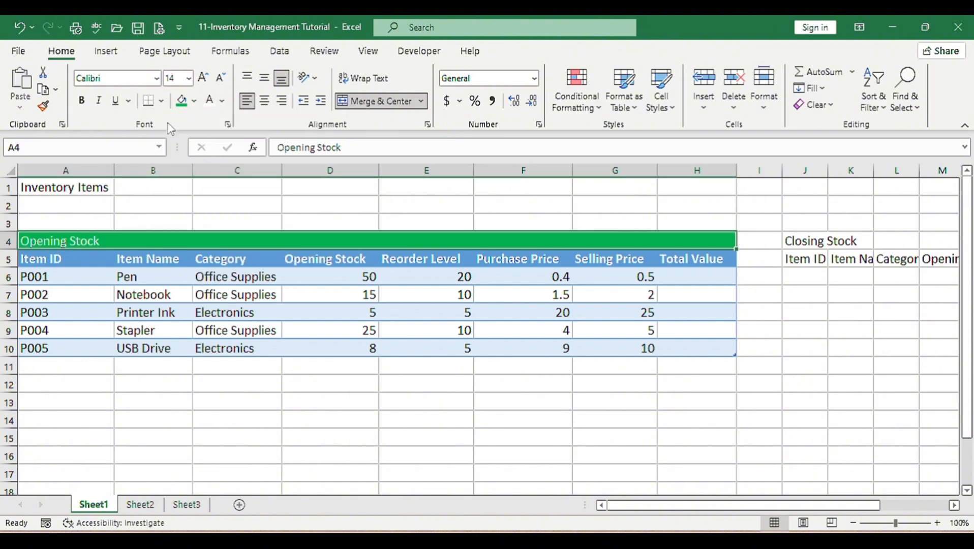
left_click(81, 100)
Set the Inventory Items title in A1 to font size 36 and underline it
mouse_move(102, 187)
left_mouse_down()
mouse_move(330, 202)
mouse_move(206, 189)
mouse_move(104, 193)
left_mouse_up()
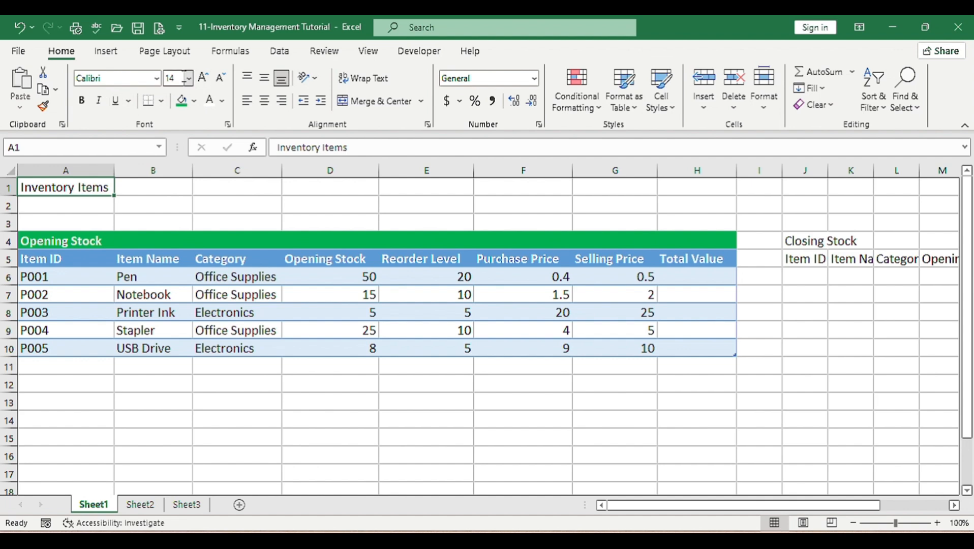
left_click(182, 79)
type("36")
key("Return")
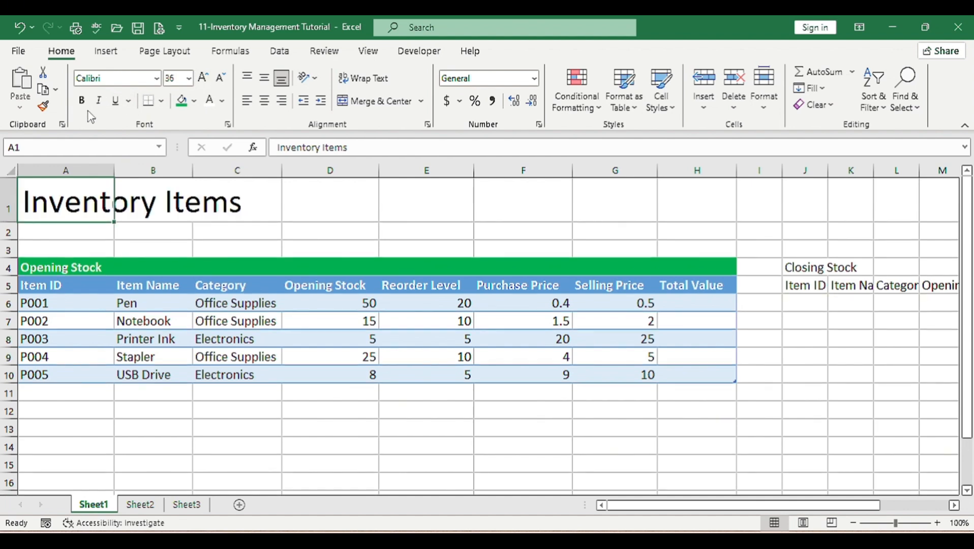
left_click(114, 101)
Merge the Inventory Items title across A1:F1 and align it left
left_click_drag(91, 191, 534, 203)
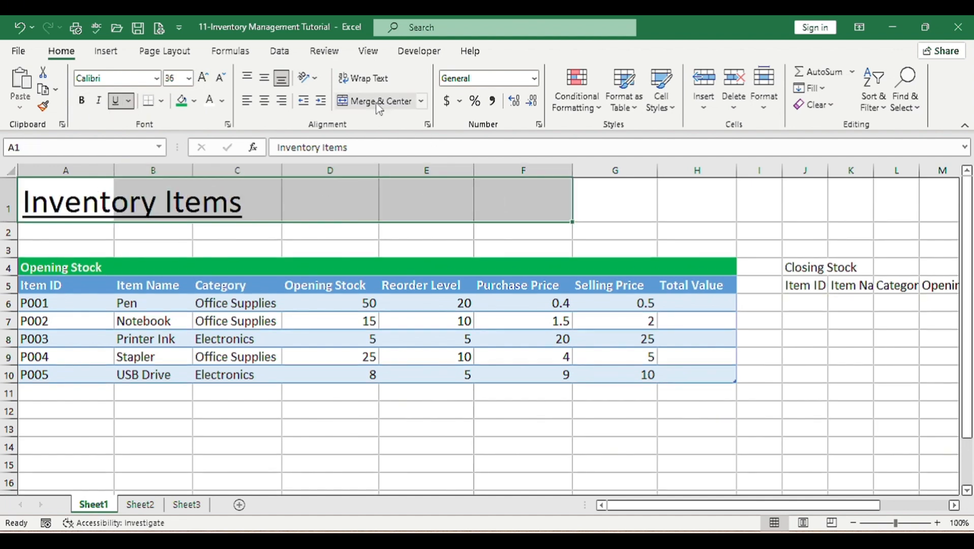
left_click(370, 101)
left_click(249, 102)
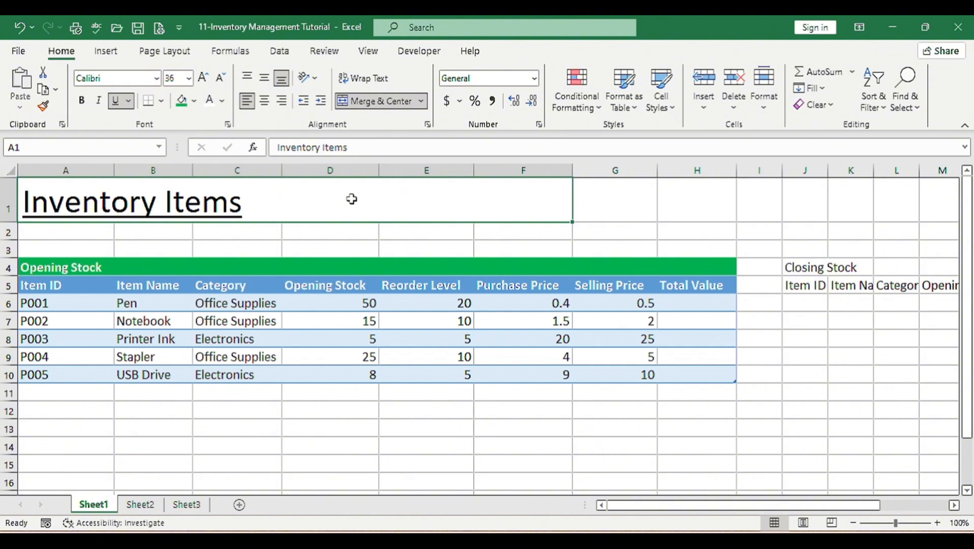
Fill the Total Value column with a formula from H6 multiplying Opening Stock by Purchase Price: =[@[Opening Stock]]*[@[Purchase Price]]
left_click(336, 303)
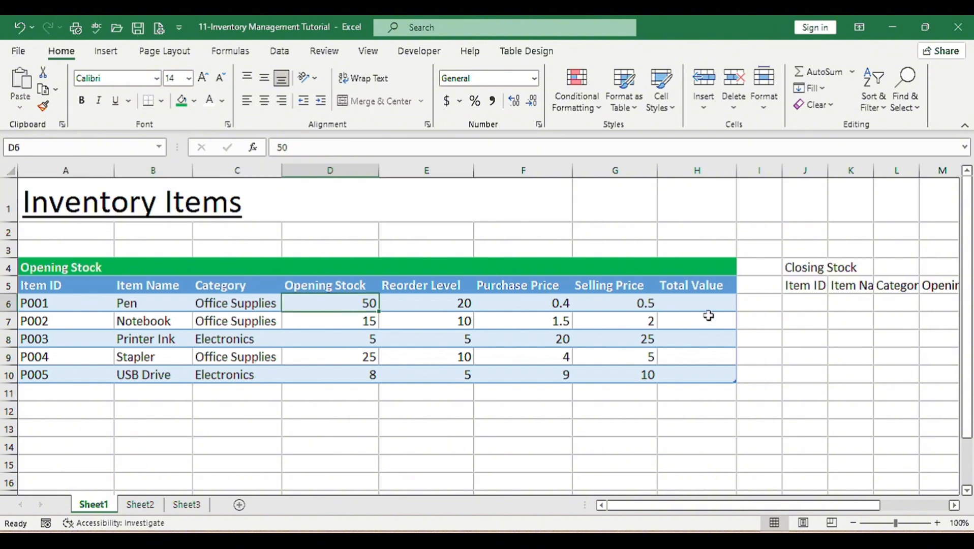
left_click(693, 305)
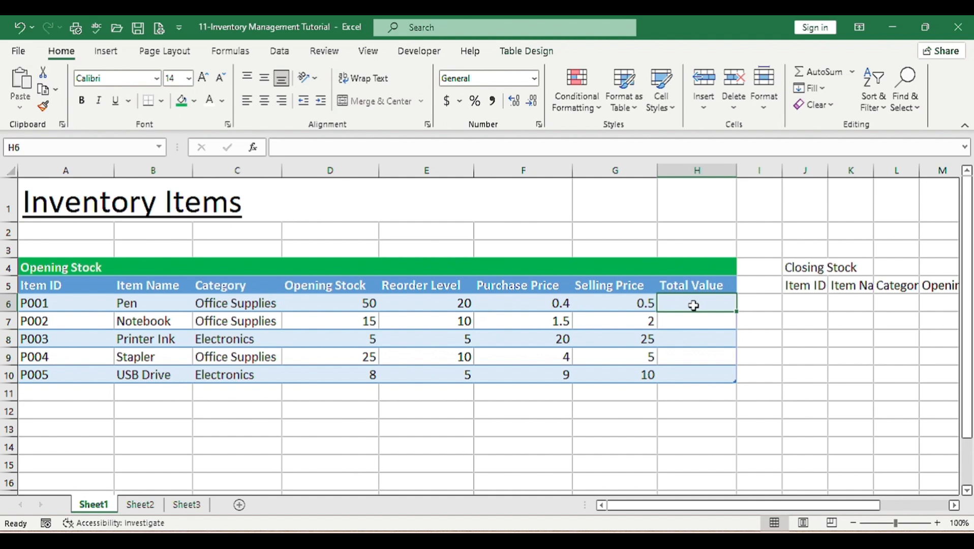
type("=")
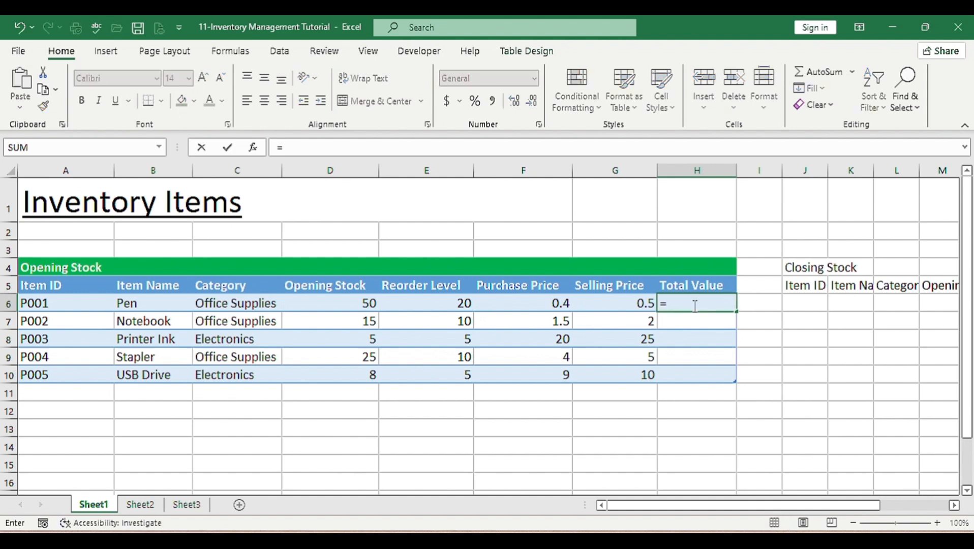
left_click(346, 303)
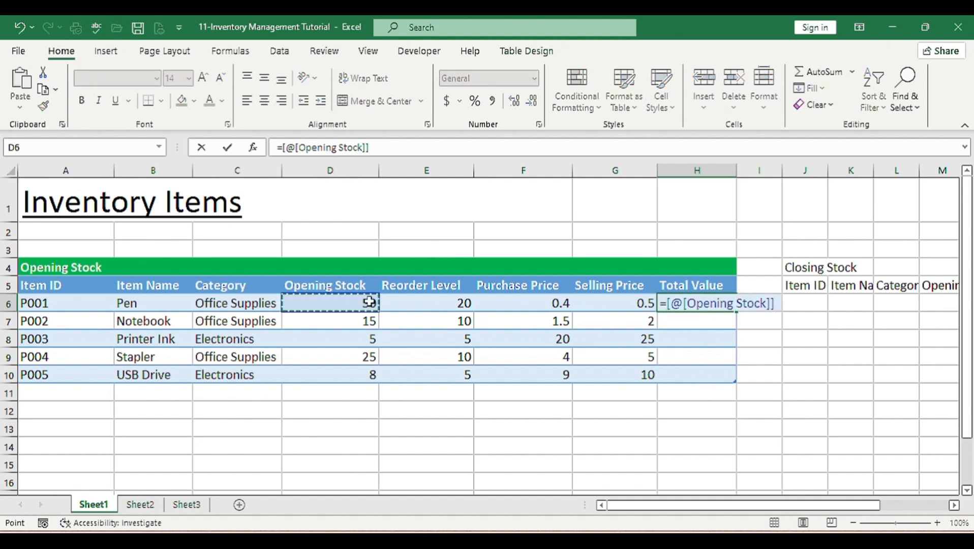
type("*")
left_click(561, 297)
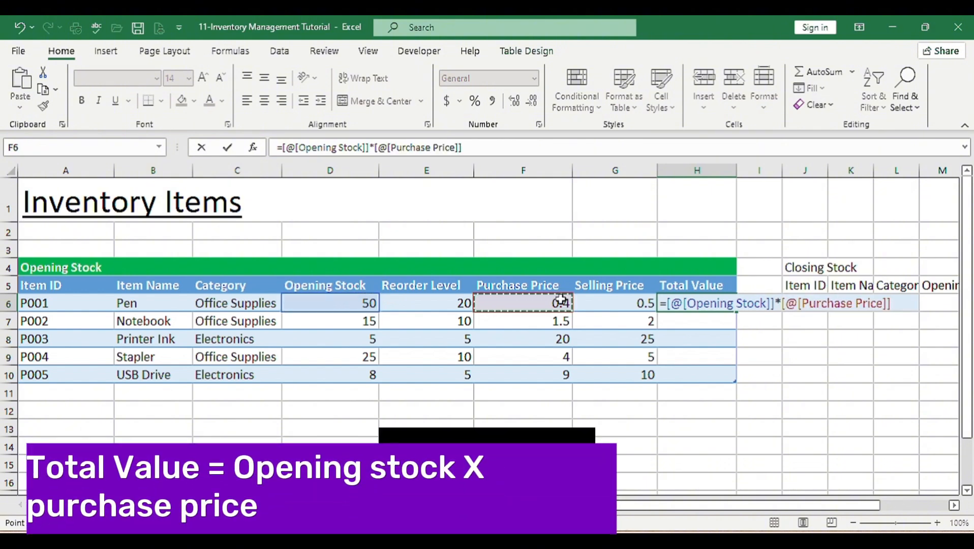
key("ctrl+Return")
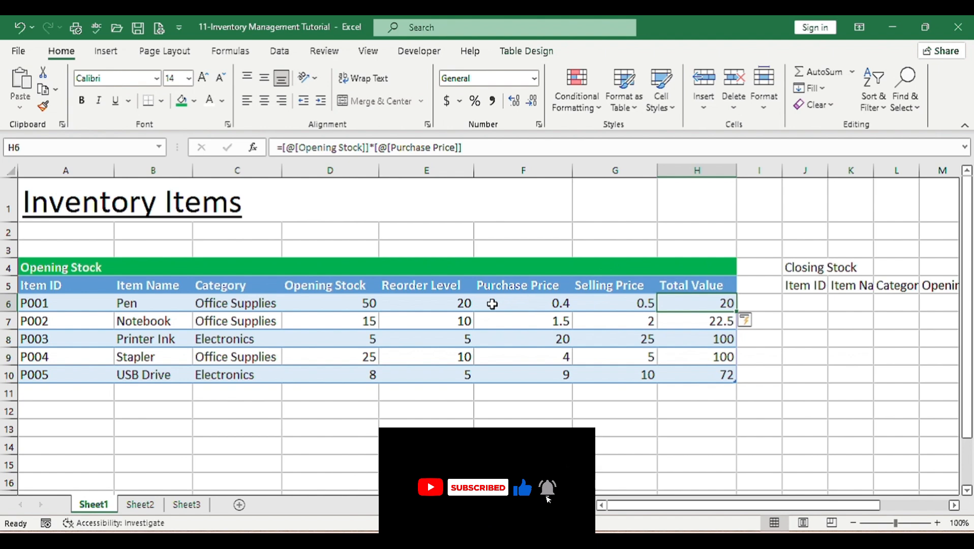
Format the Purchase Price, Selling Price and Total Value cells F6:H10 as Currency with the GHC symbol
left_click_drag(513, 303, 703, 372)
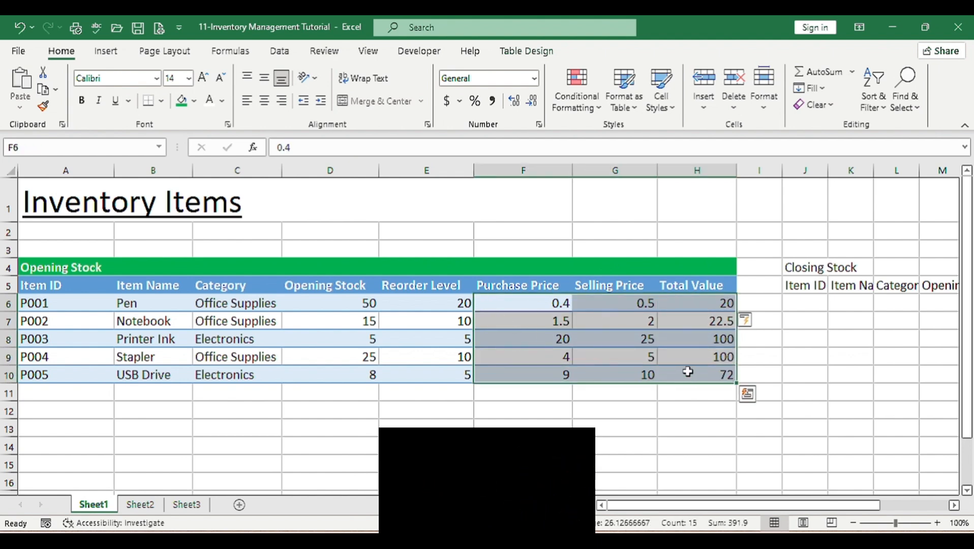
left_click(538, 124)
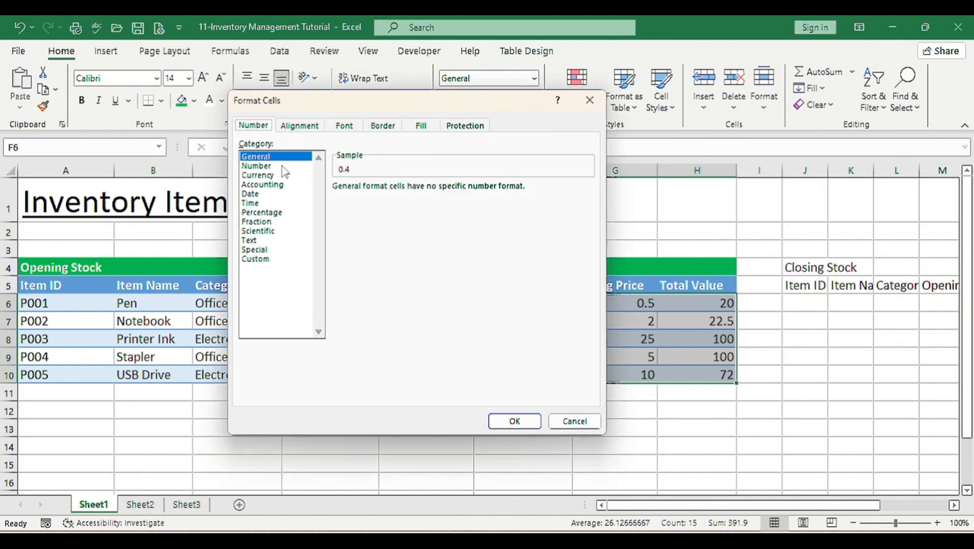
left_click(254, 176)
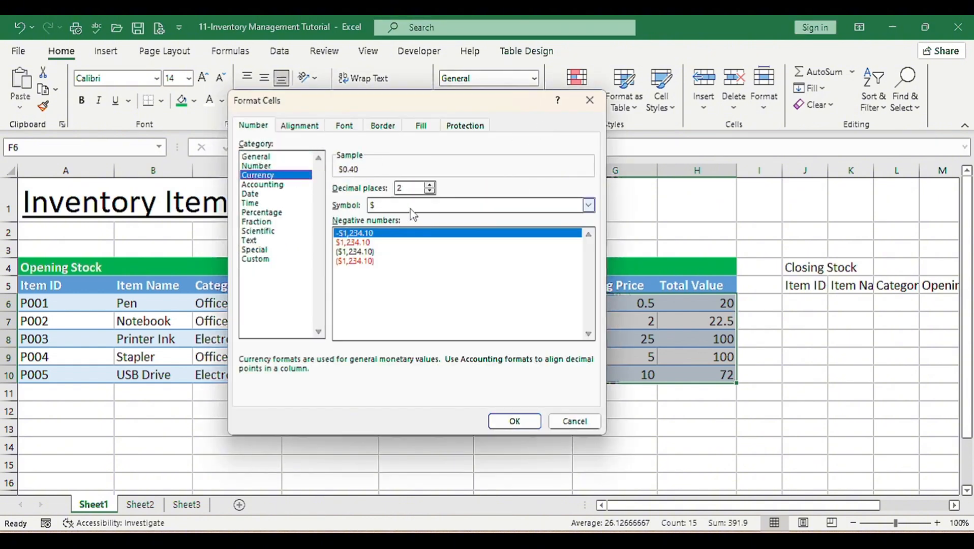
left_click(410, 208)
type("gh")
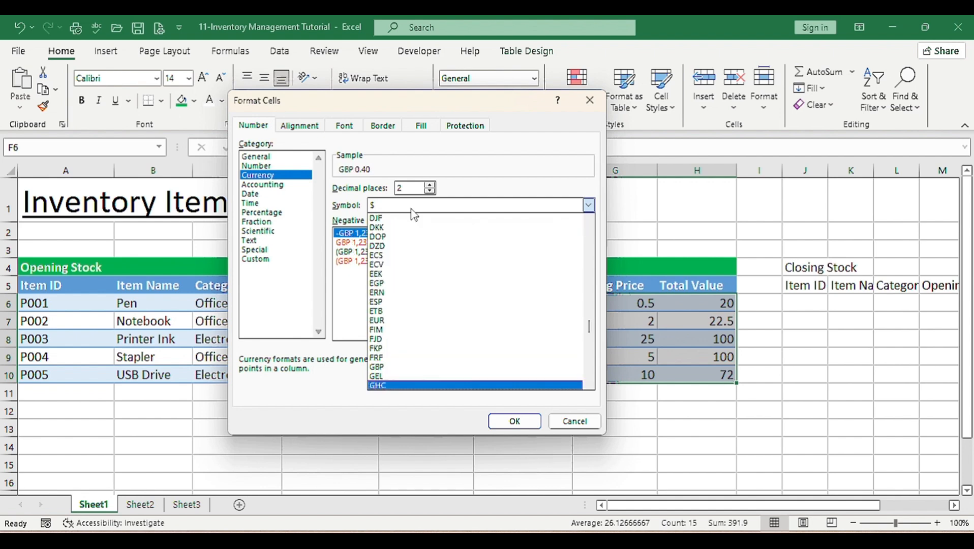
left_click(411, 386)
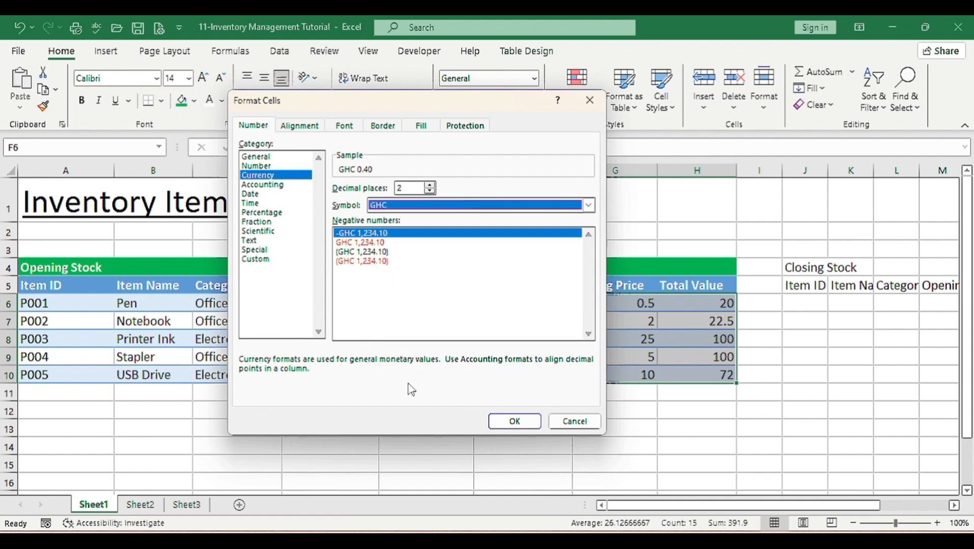
left_click(512, 422)
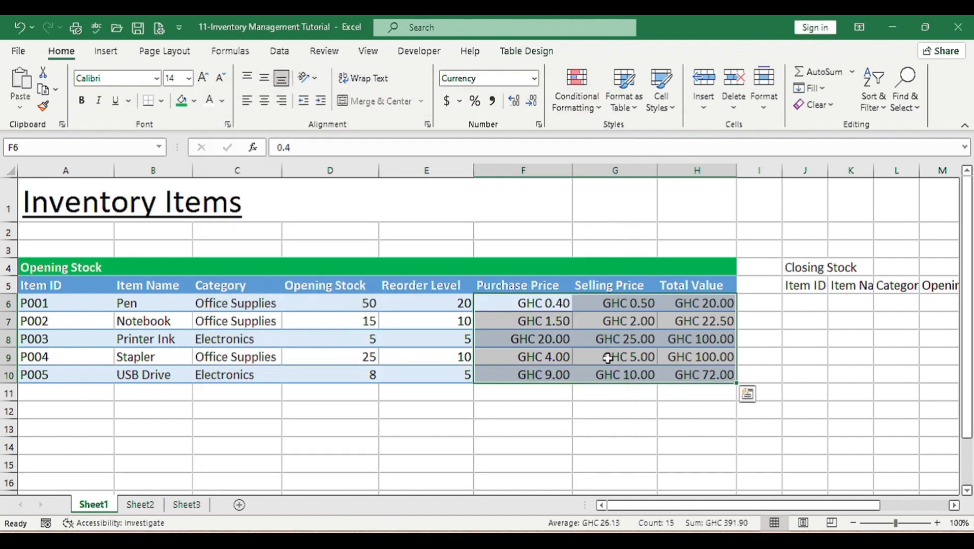
left_click(644, 344)
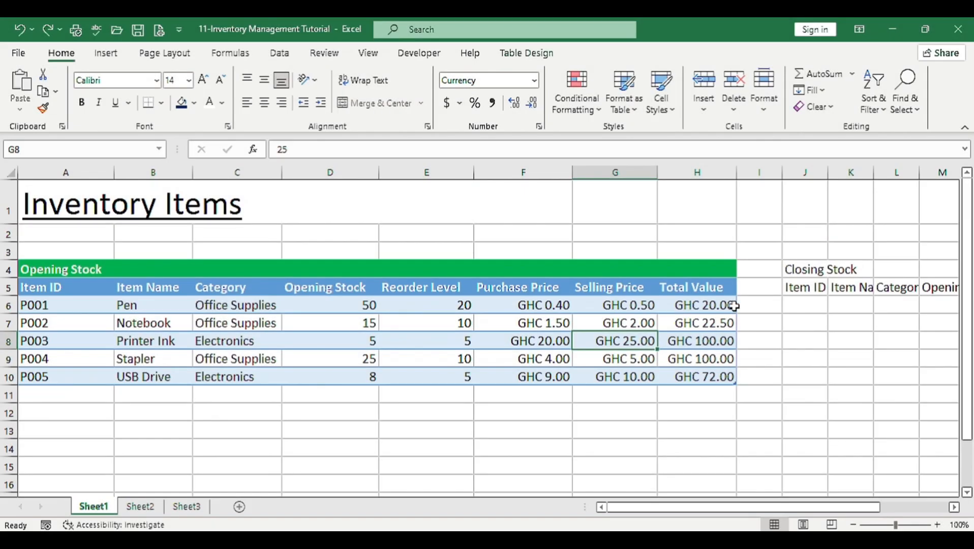
Auto-fit the width of the Reorder Alert column in the Closing Stock section
left_click(811, 306)
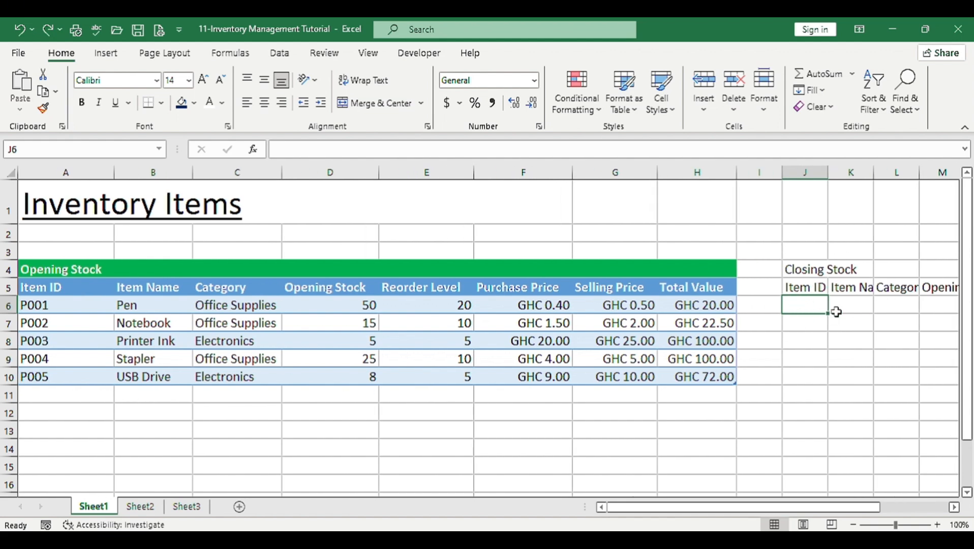
scroll(633, 267, "right", 2)
left_click_drag(630, 269, 756, 271)
left_click(735, 309)
double_click(729, 169)
Merge the Closing Stock heading across J4:T4 and align it left
left_click_drag(249, 269, 716, 275)
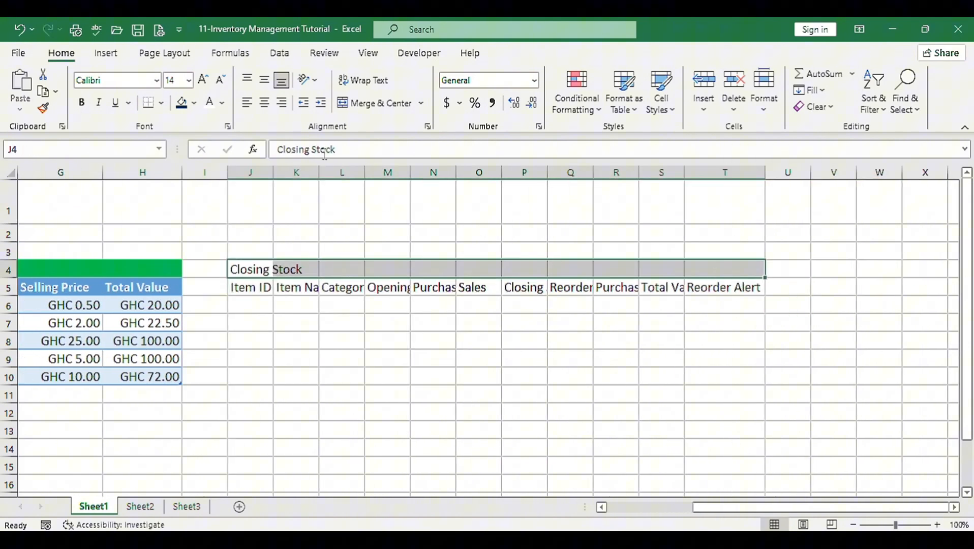
left_click(372, 104)
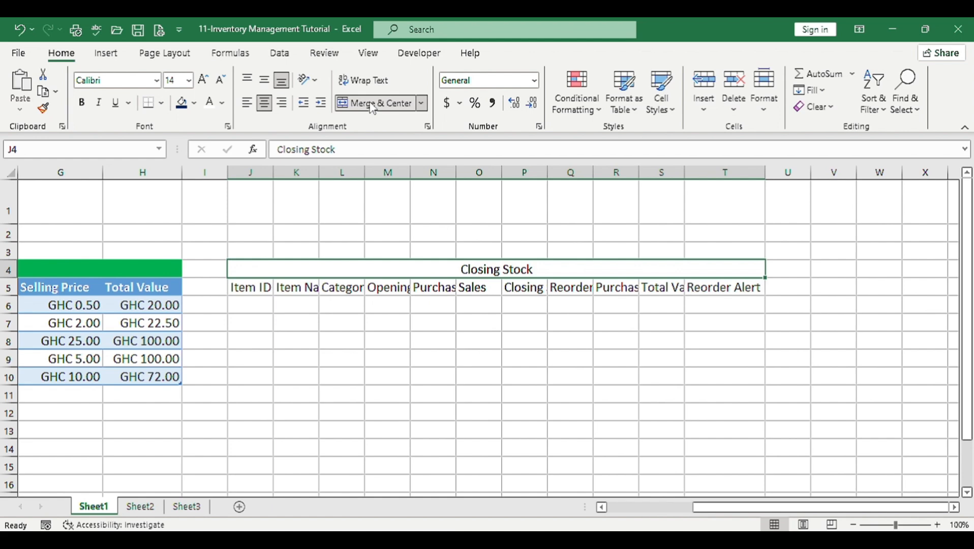
left_click(249, 106)
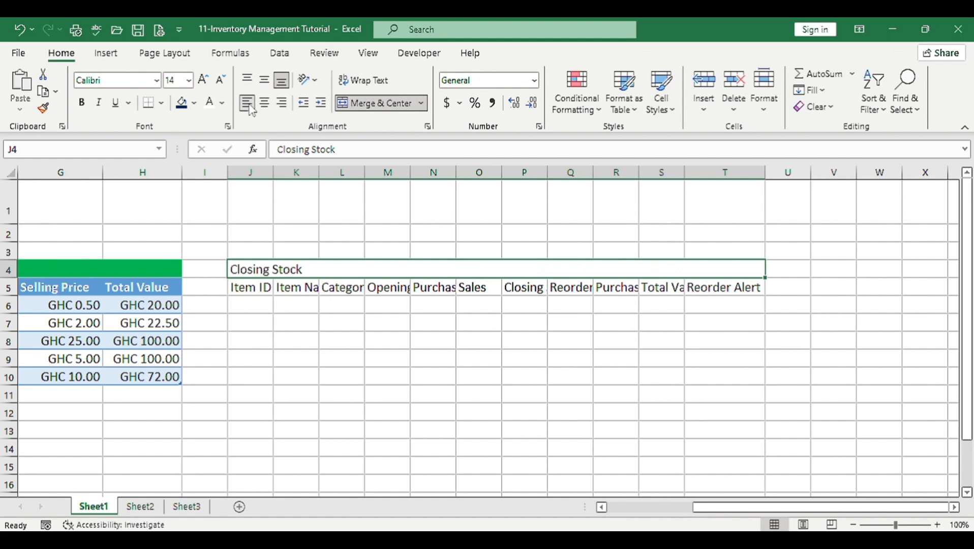
Give the Closing Stock heading a standard green fill and bold white text
left_click(194, 103)
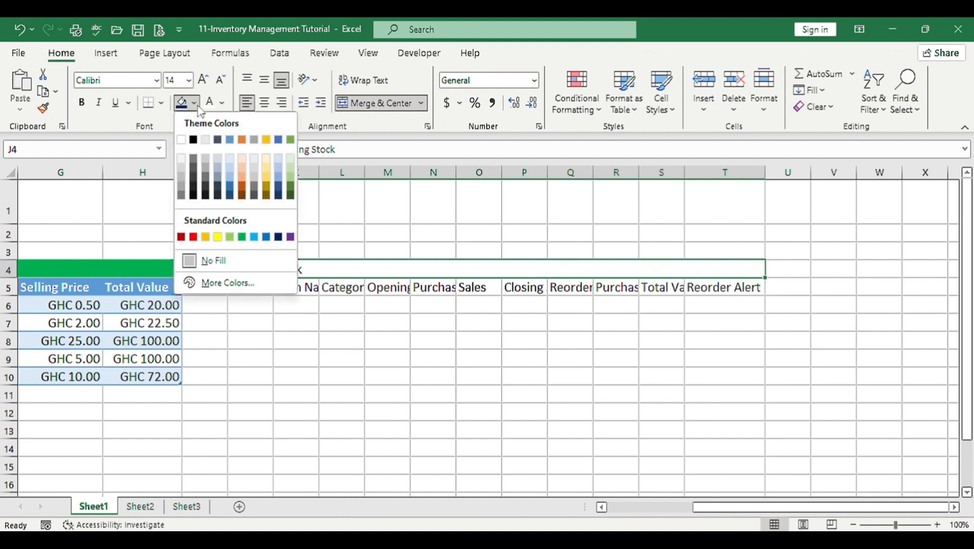
left_click(242, 237)
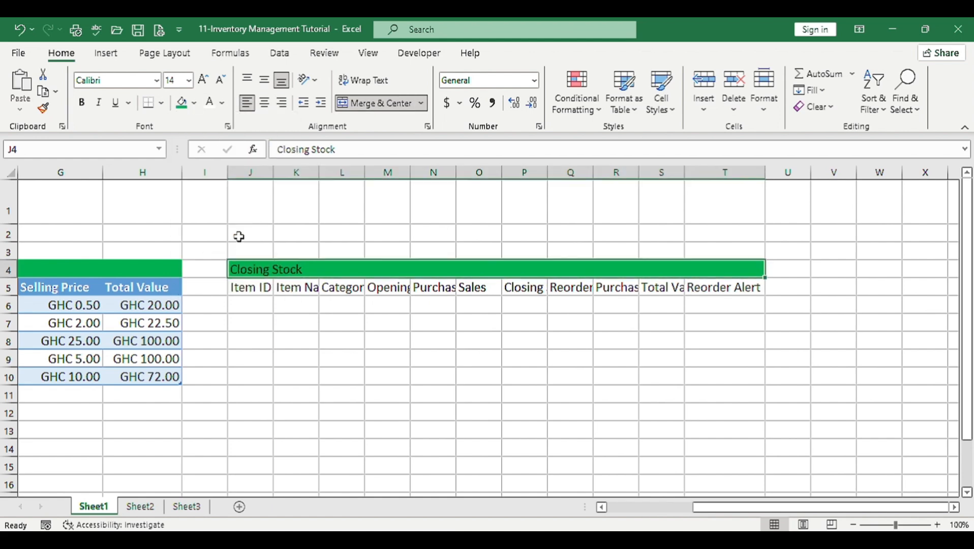
left_click(208, 101)
left_click(81, 102)
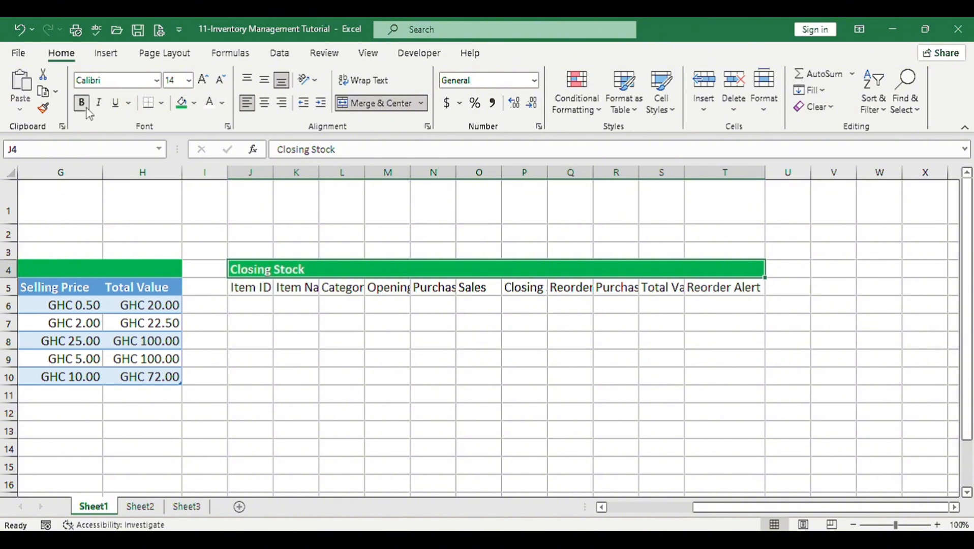
Auto-fit the widths of columns J through T to their Closing Stock headers
left_click_drag(250, 172, 710, 243)
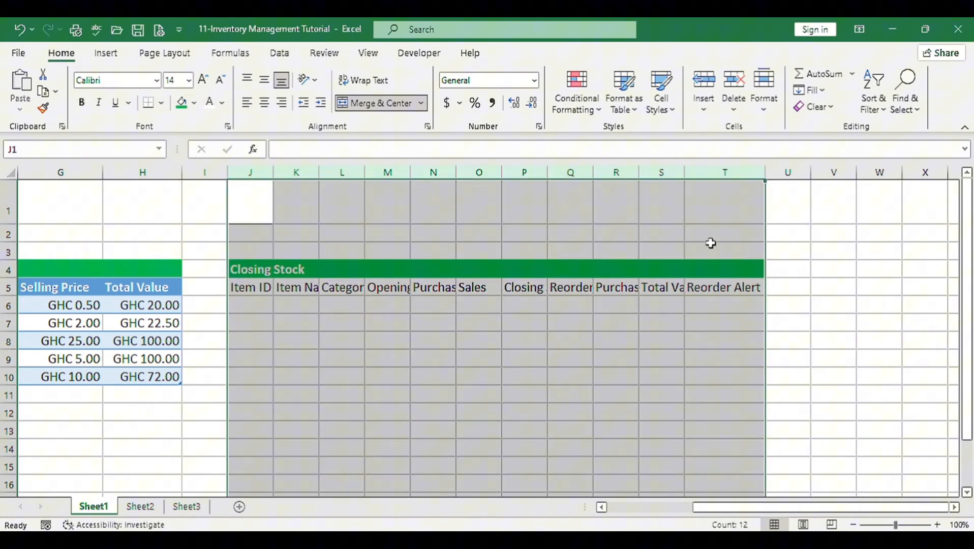
double_click(641, 175)
scroll(585, 335, "left", 1)
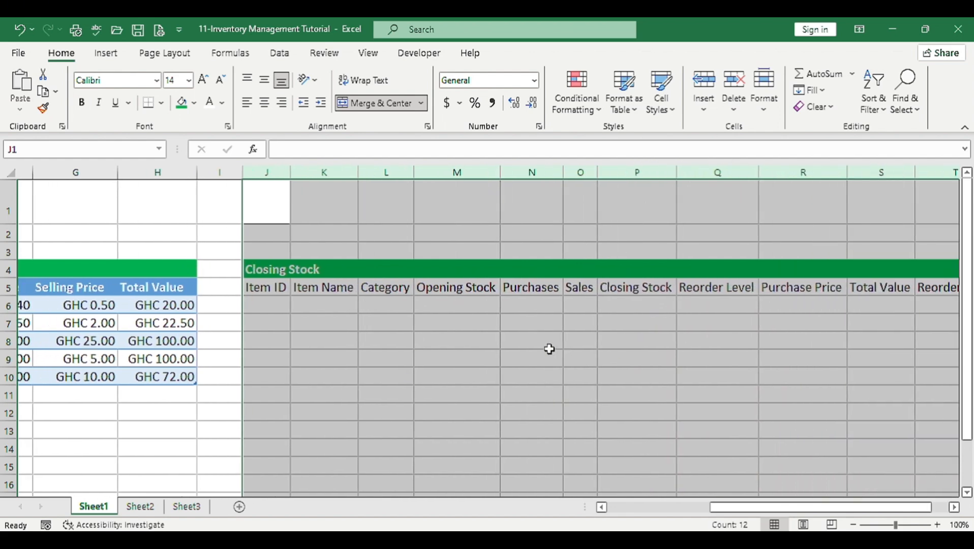
Copy only the formatting of the Total Value header H5 onto the Closing Stock headers J5:T5 with Paste Special
left_click(89, 285)
key("ctrl+c")
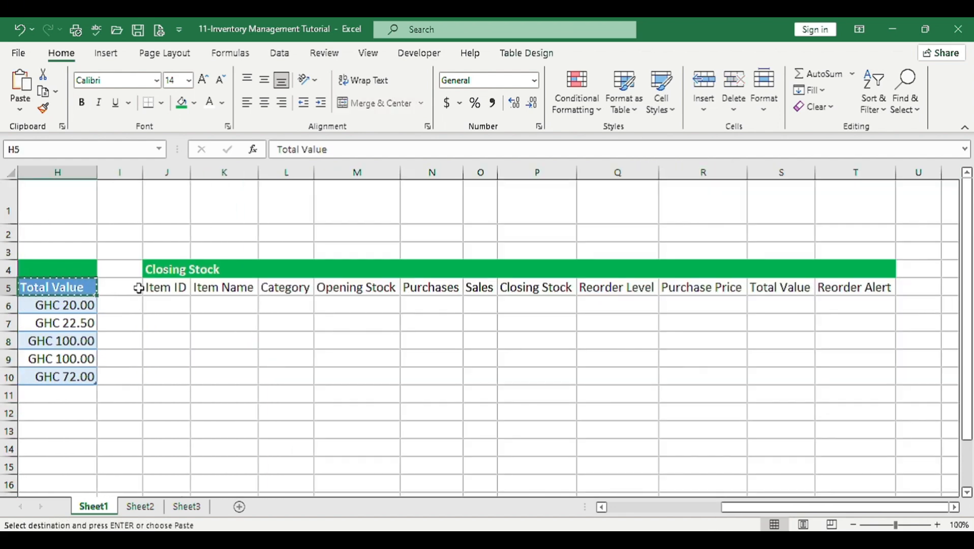
scroll(74, 322, "left", 2)
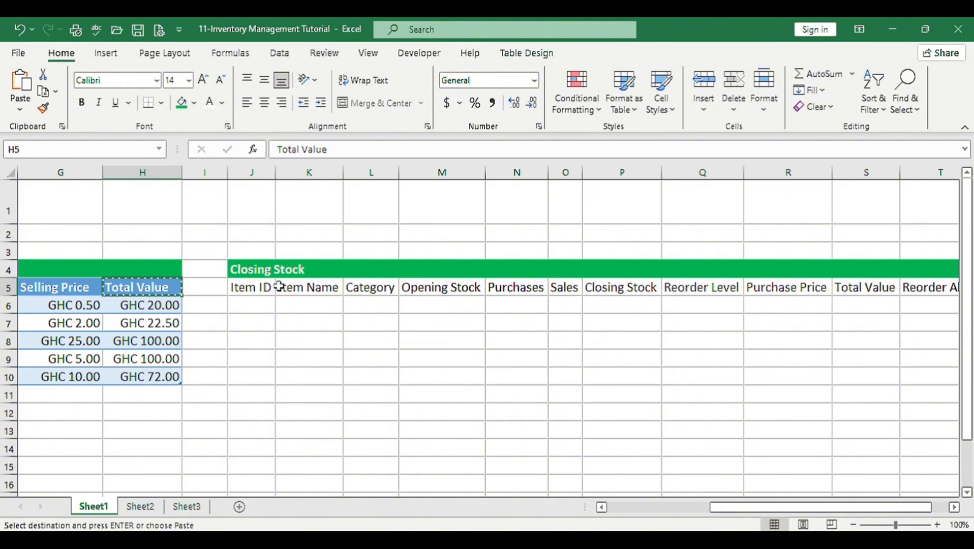
left_click_drag(263, 287, 859, 291)
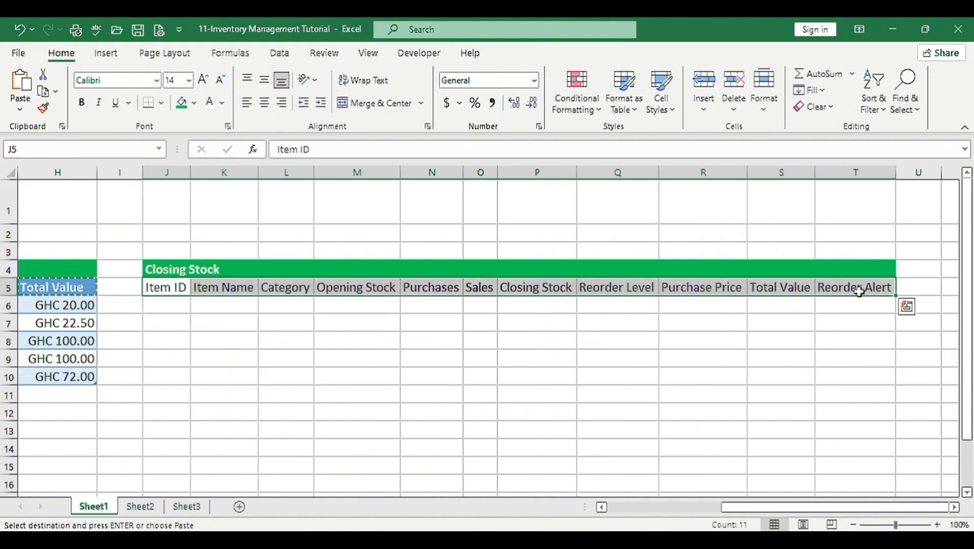
right_click(859, 291)
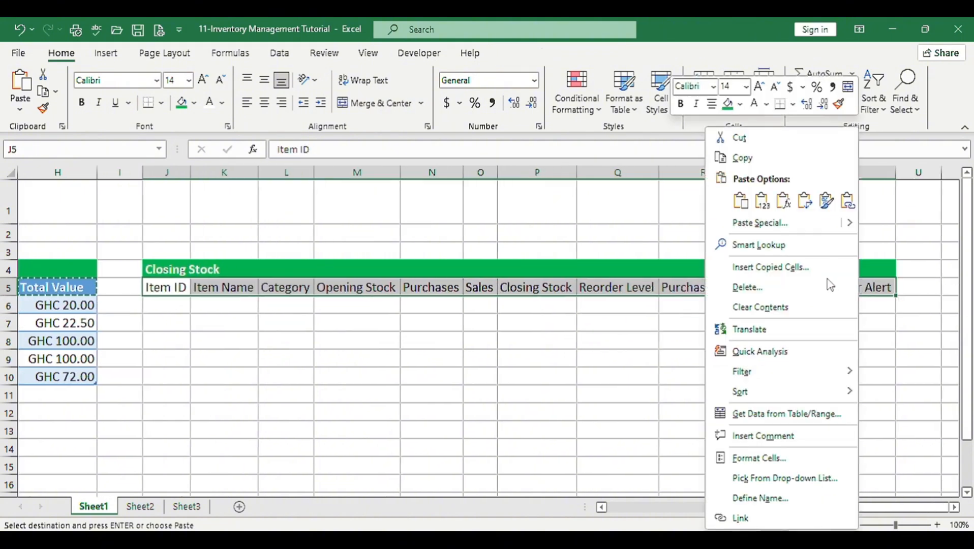
left_click(777, 230)
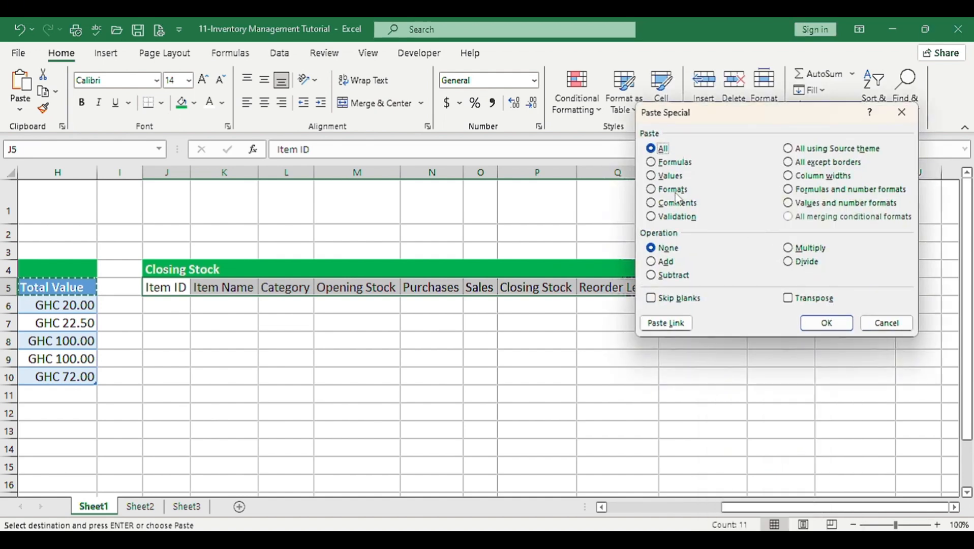
left_click(672, 190)
left_click(825, 323)
left_click(224, 323)
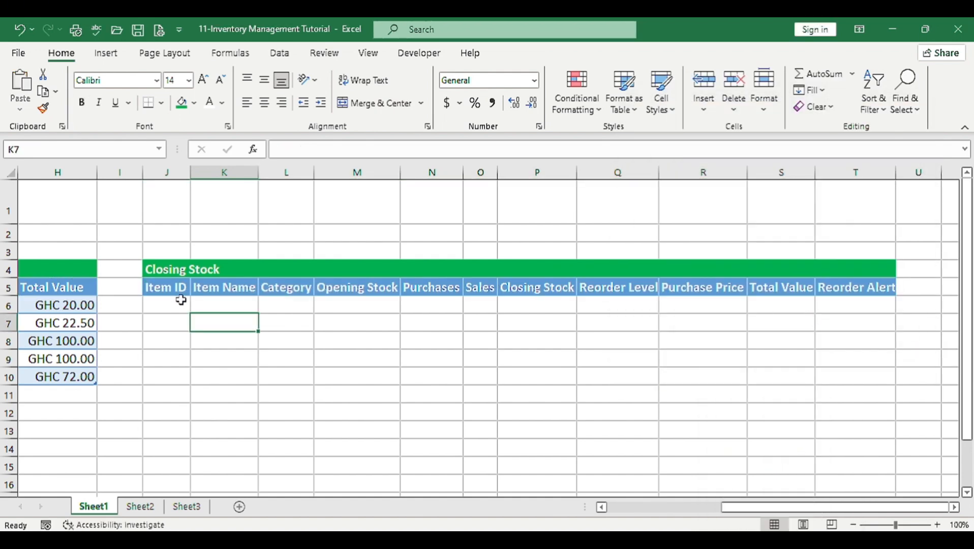
Create named ranges from the Opening Stock table A5:H10, using only the top row for the names
left_click(180, 300)
scroll(464, 367, "left", 3)
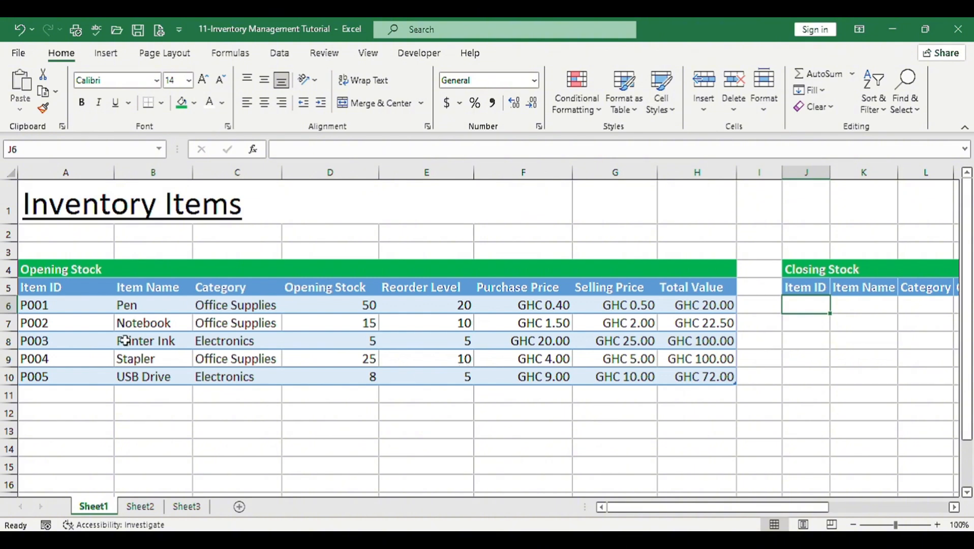
left_click(42, 288)
left_click_drag(275, 333, 691, 376)
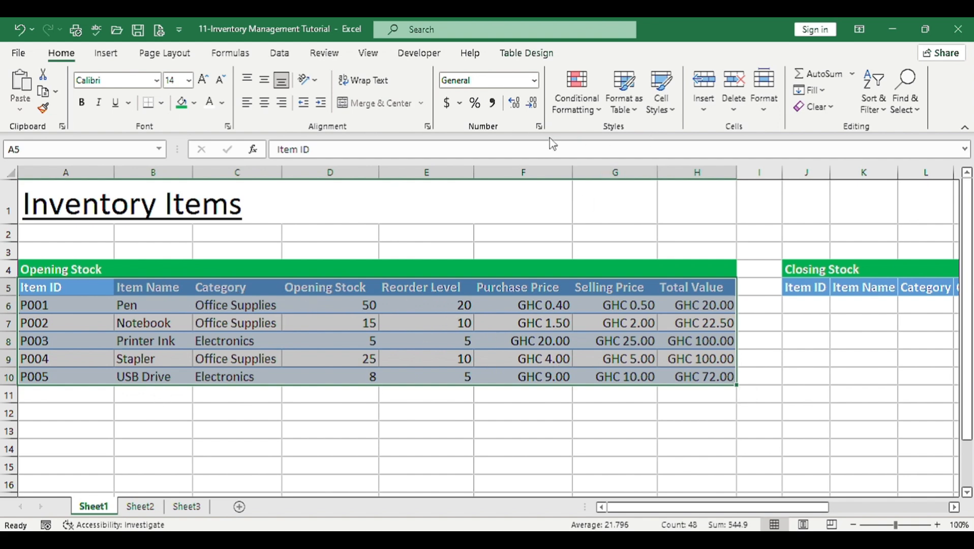
left_click(244, 55)
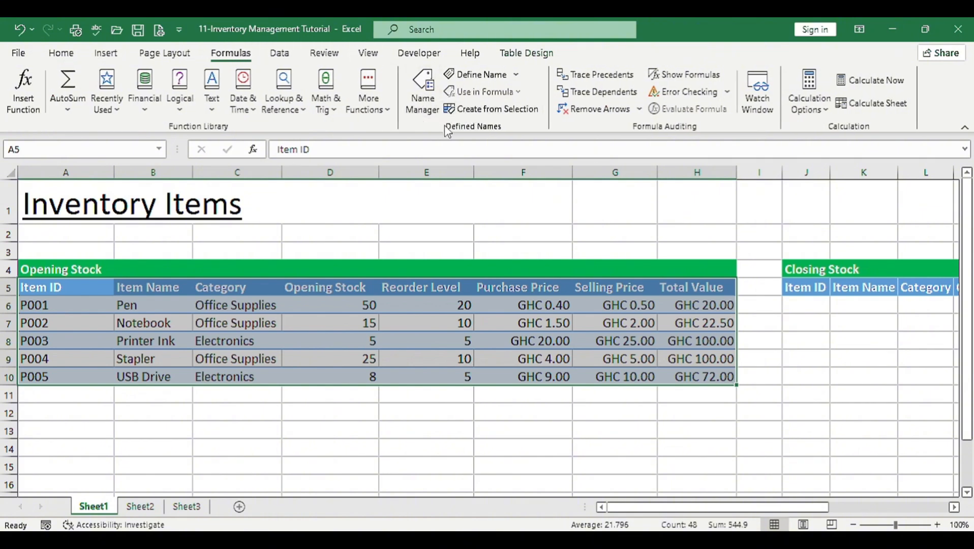
left_click(500, 109)
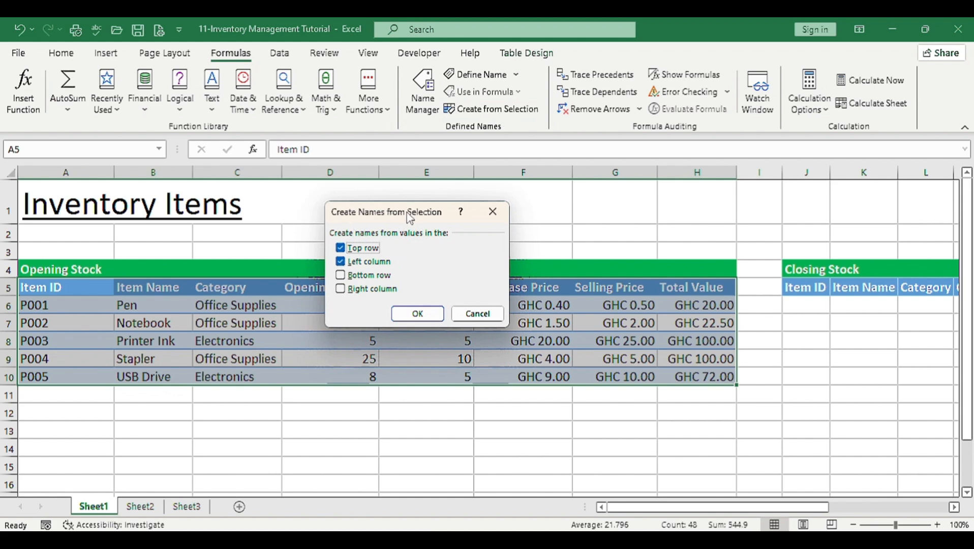
left_click_drag(409, 217, 382, 245)
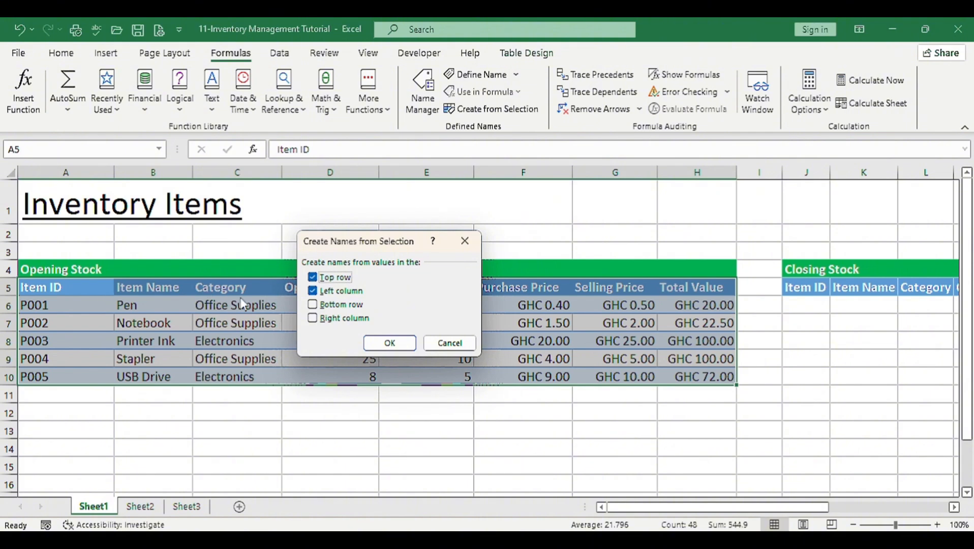
left_click(312, 291)
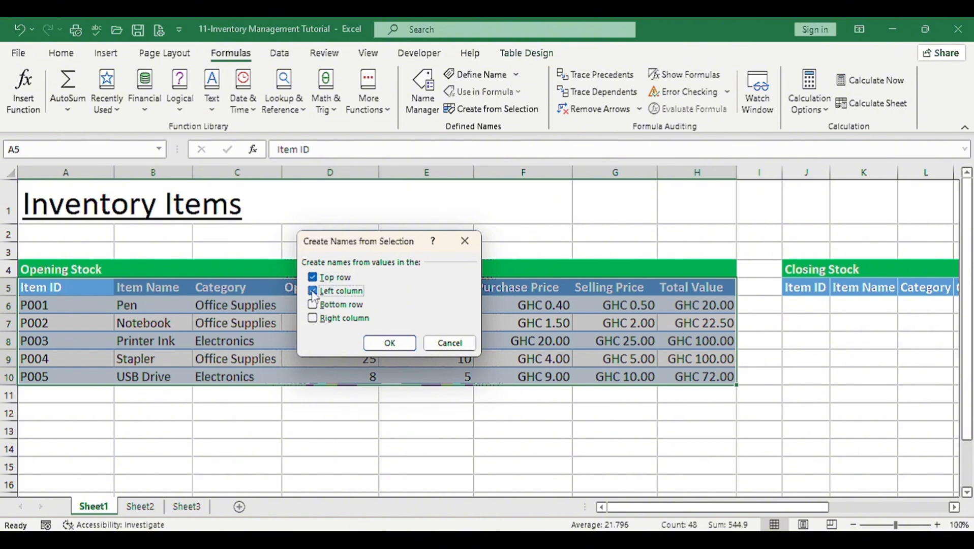
left_click(390, 343)
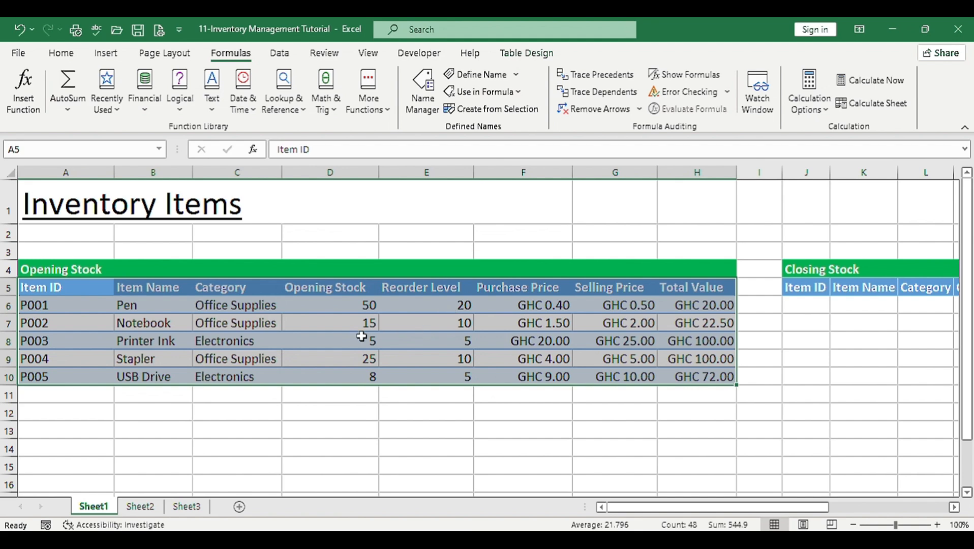
left_click(361, 336)
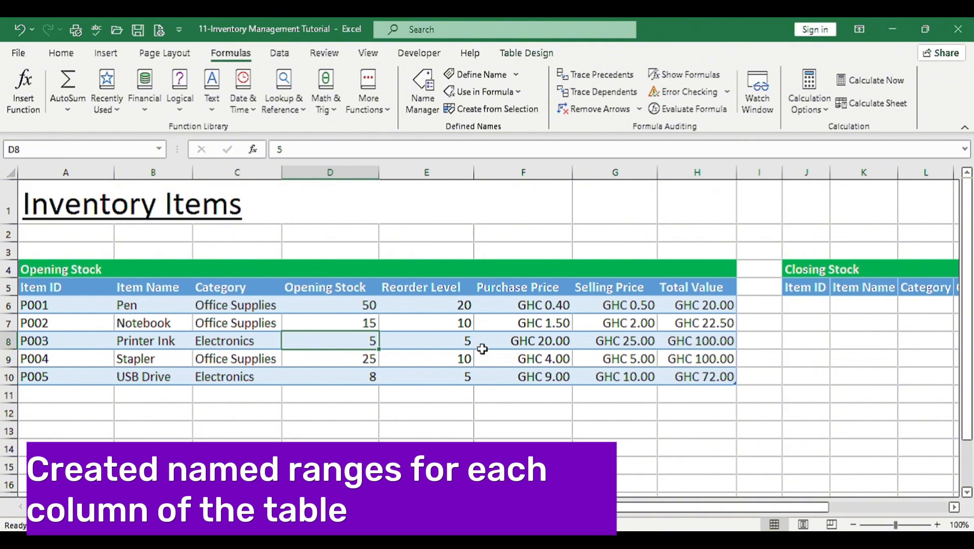
Fill the Closing Stock Item ID column from J6 with the formula =FILTER(Item_ID,Item_ID<>"")
scroll(733, 304, "right", 1)
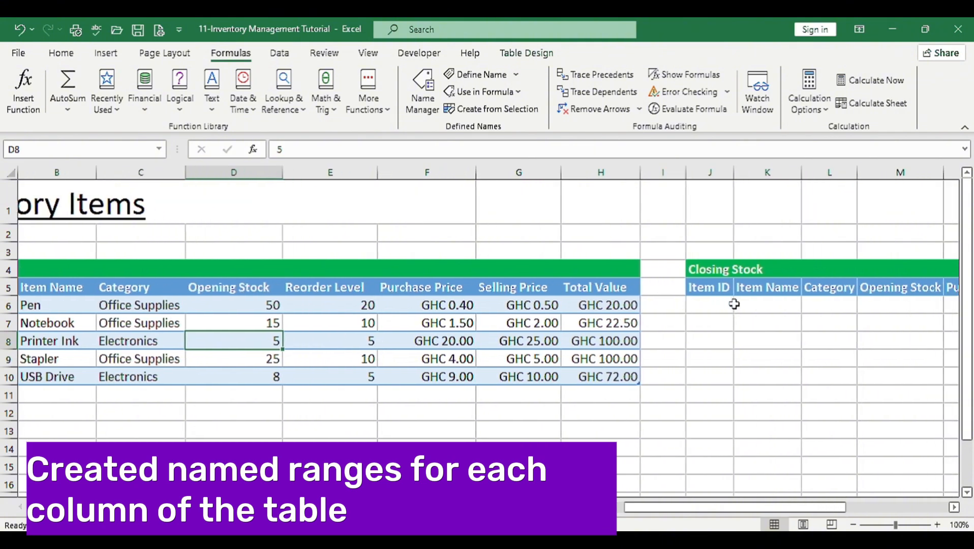
left_click(708, 305)
scroll(710, 307, "right", 2)
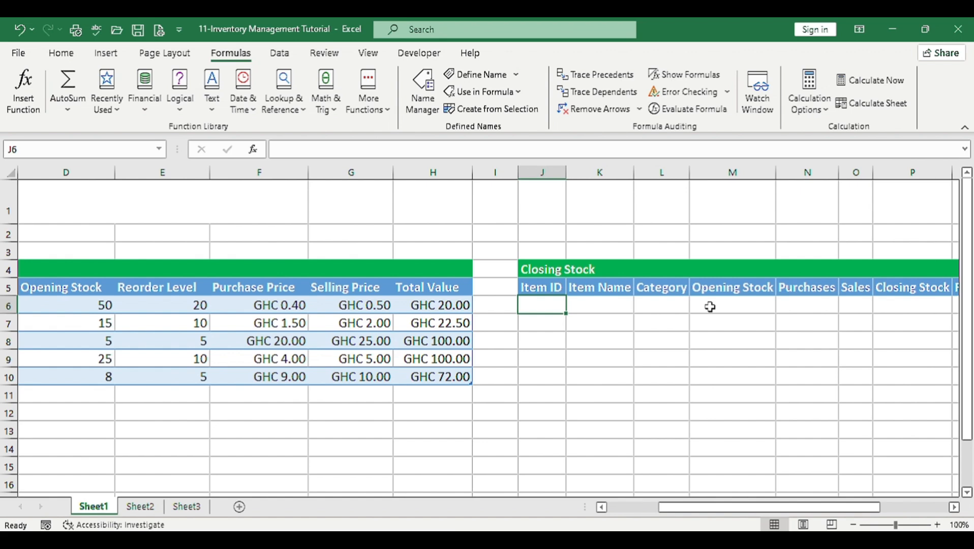
type("=fil")
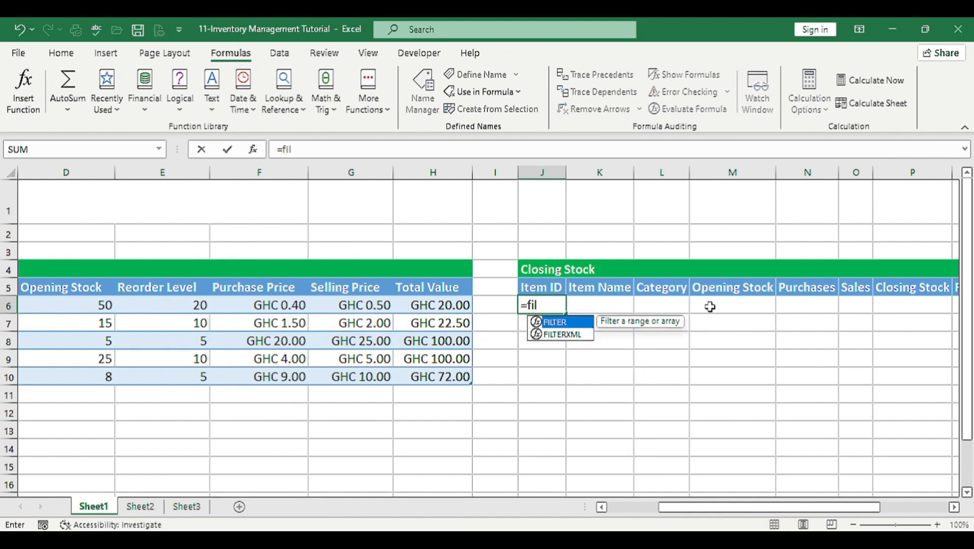
key("Tab")
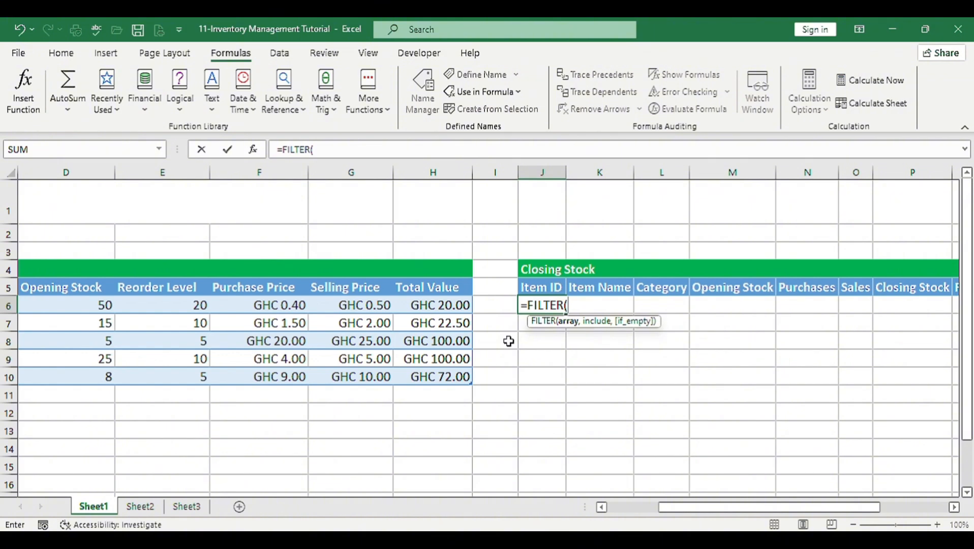
type("it")
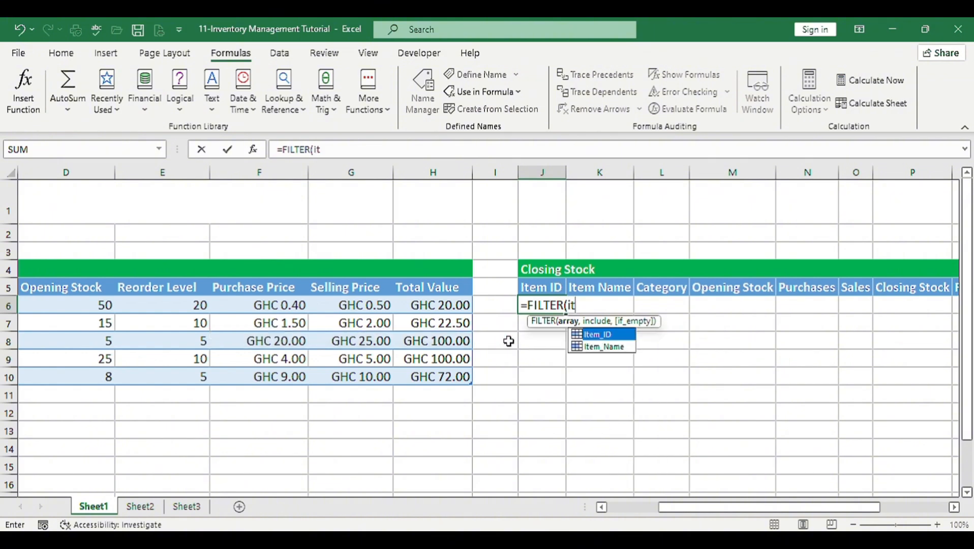
key("Tab")
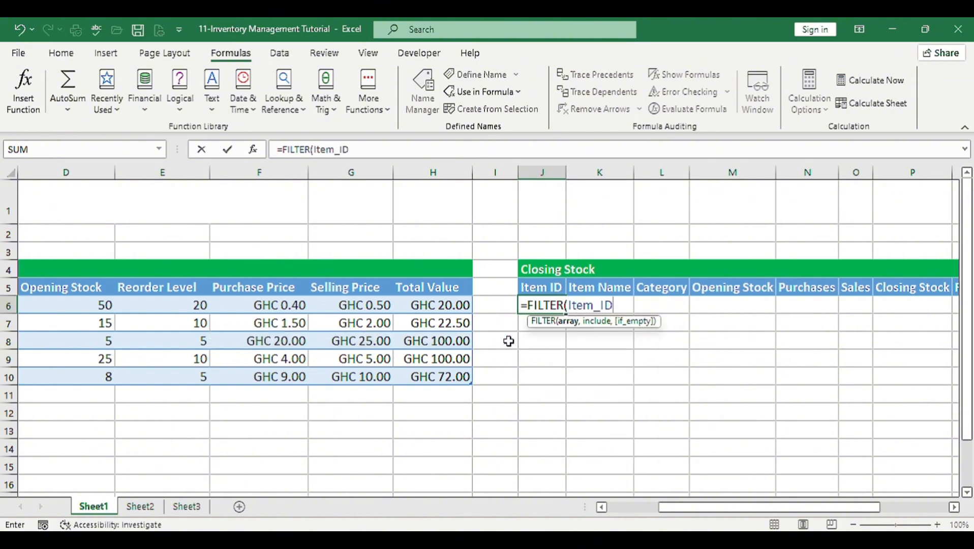
type(",")
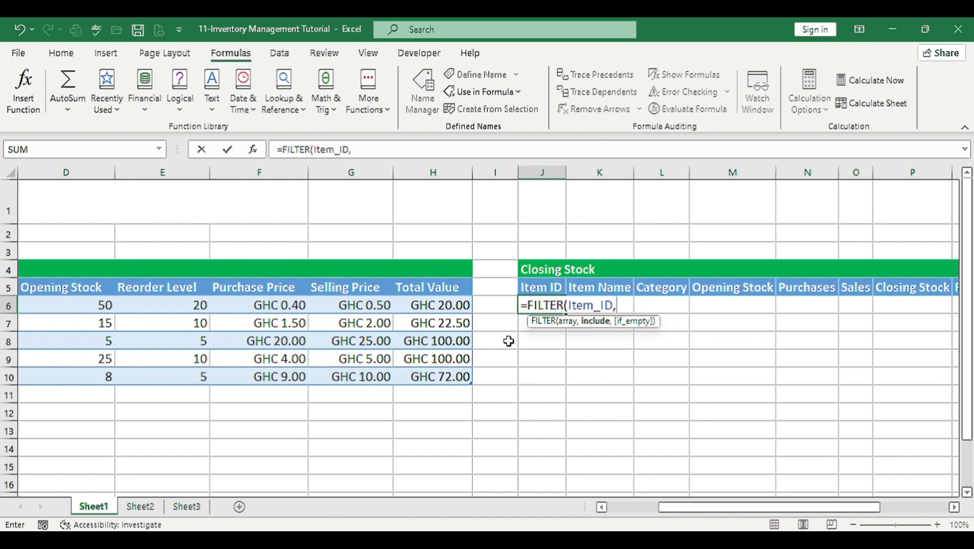
type("it")
key("Tab")
type("<>")
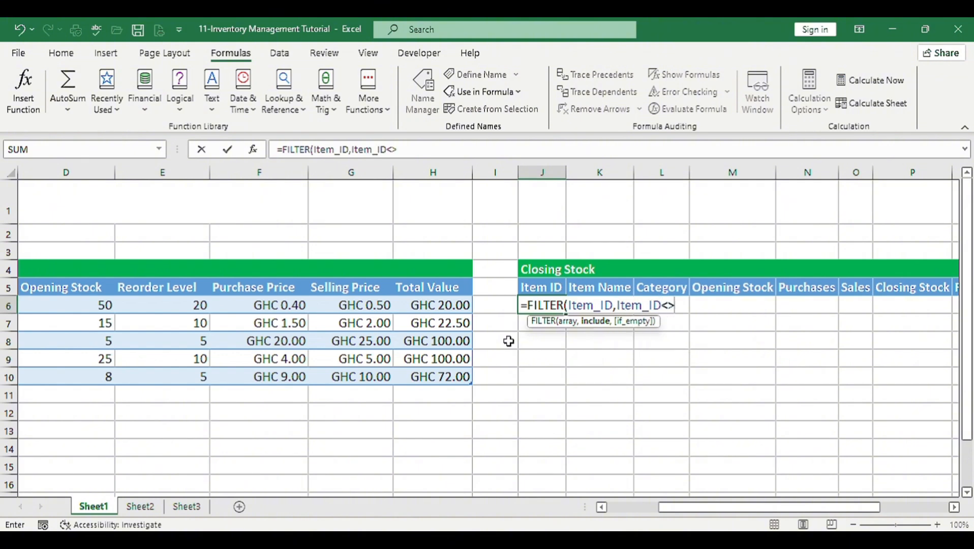
type("\"\"")
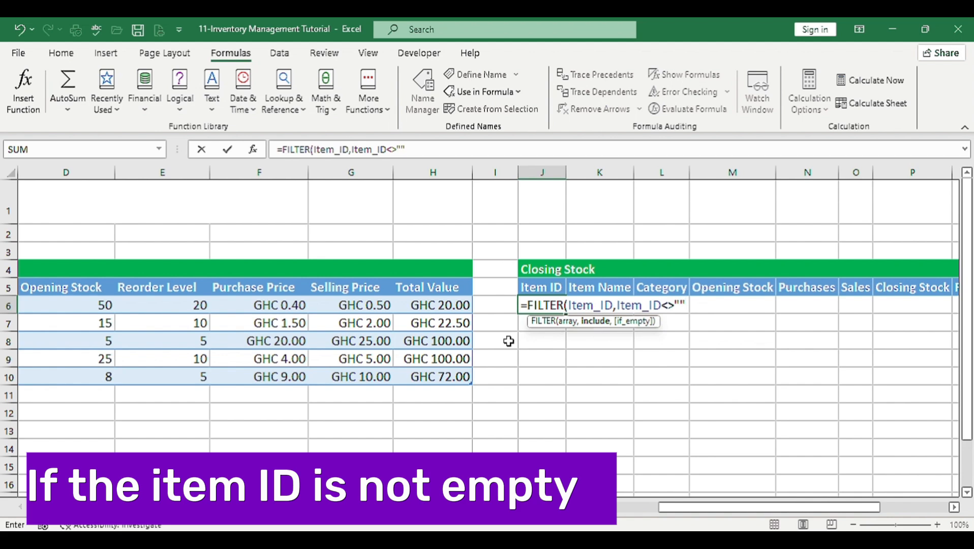
type(")")
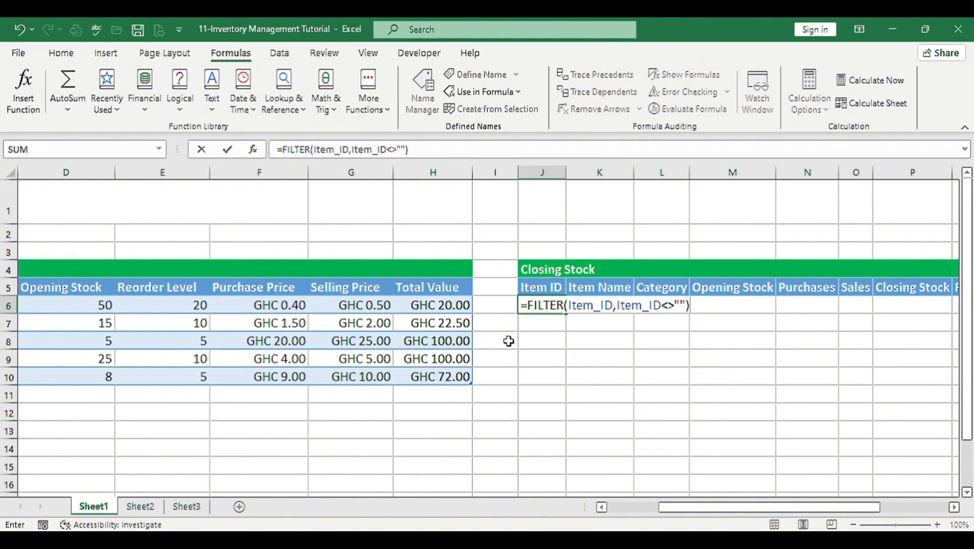
key("ctrl+Return")
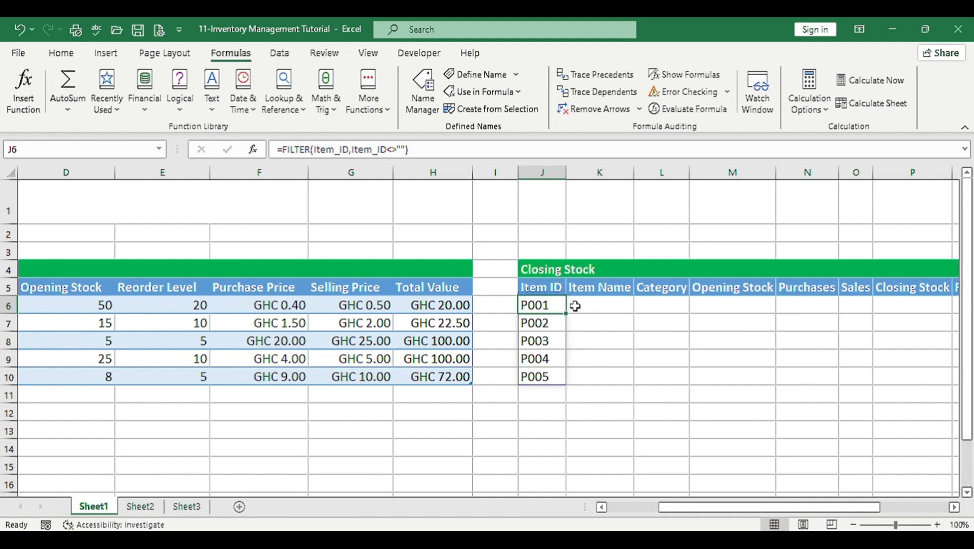
Fill the Closing Stock Item Name column from K6 with the formula =FILTER(Item_Name,Item_Name<>"")
left_click(595, 303)
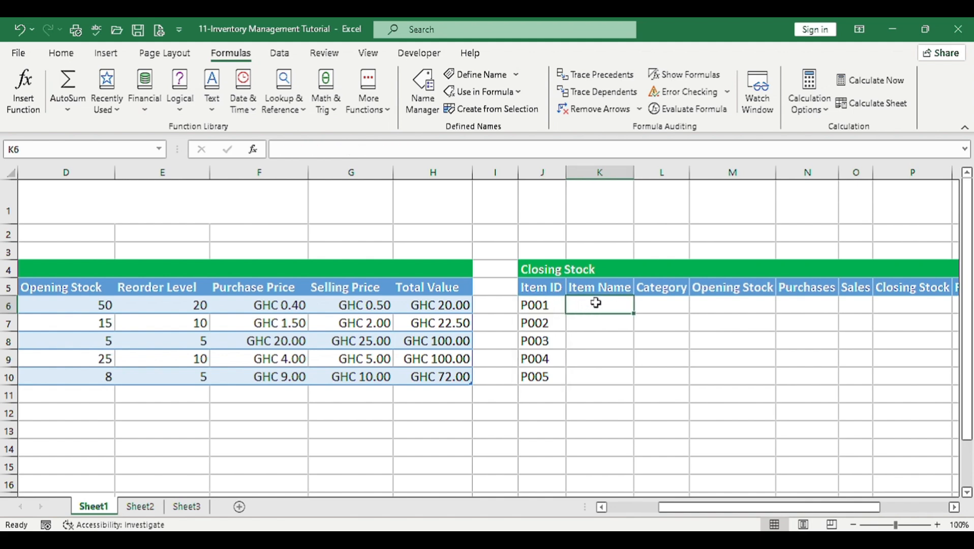
type("=")
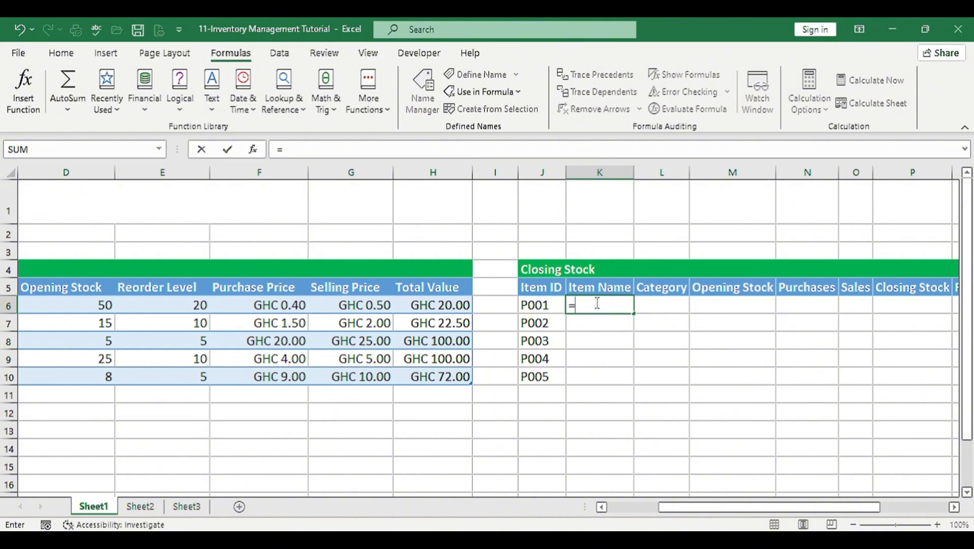
type("FILTER(")
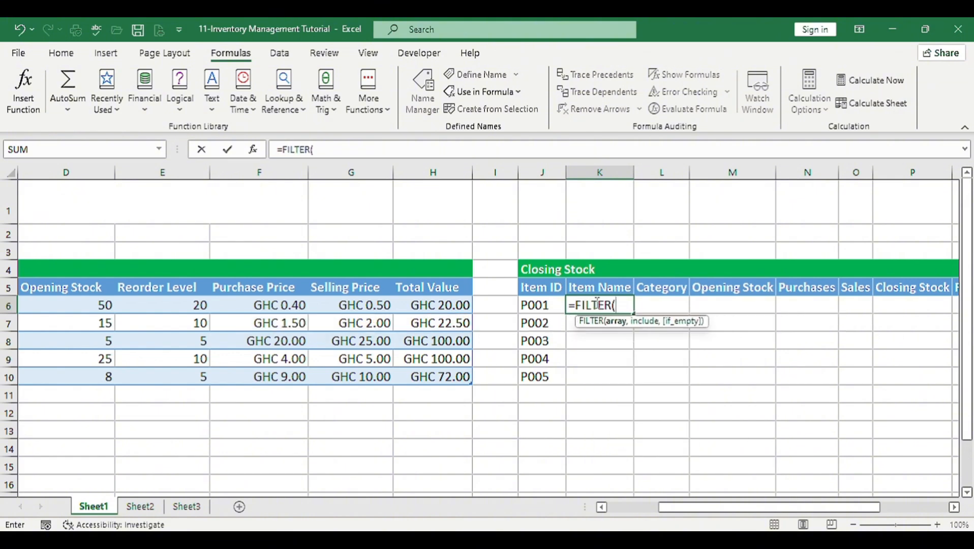
type("Item_Name,it")
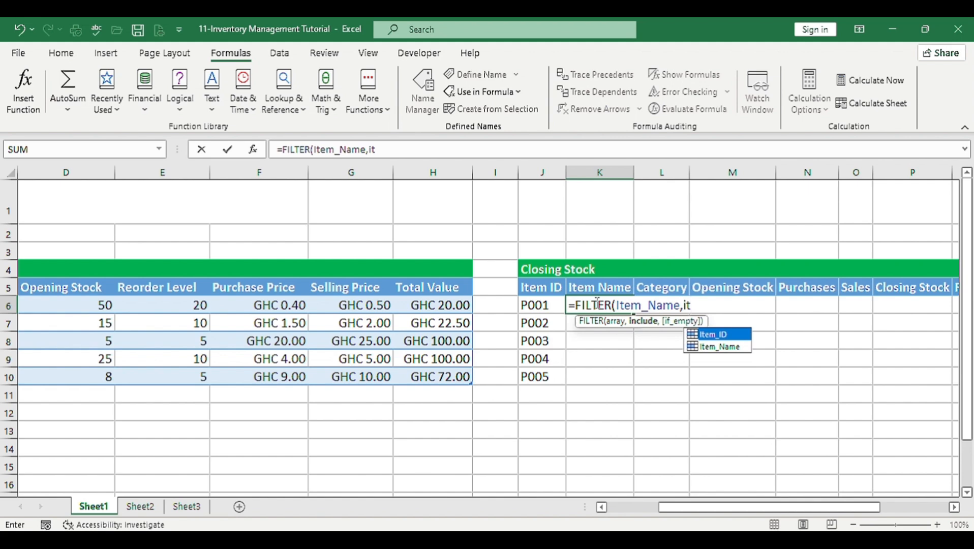
key("Down")
key("Tab")
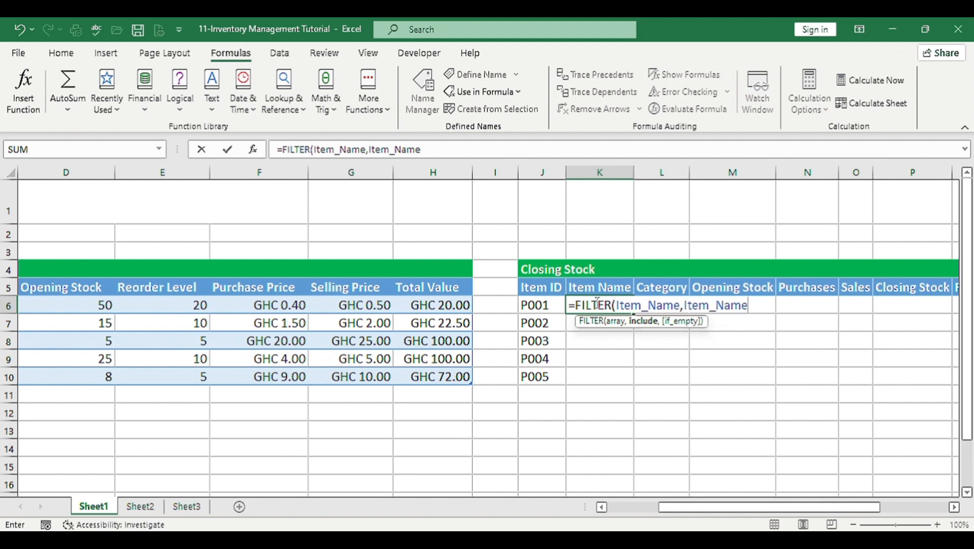
type("<>\"\")")
key("ctrl+Return")
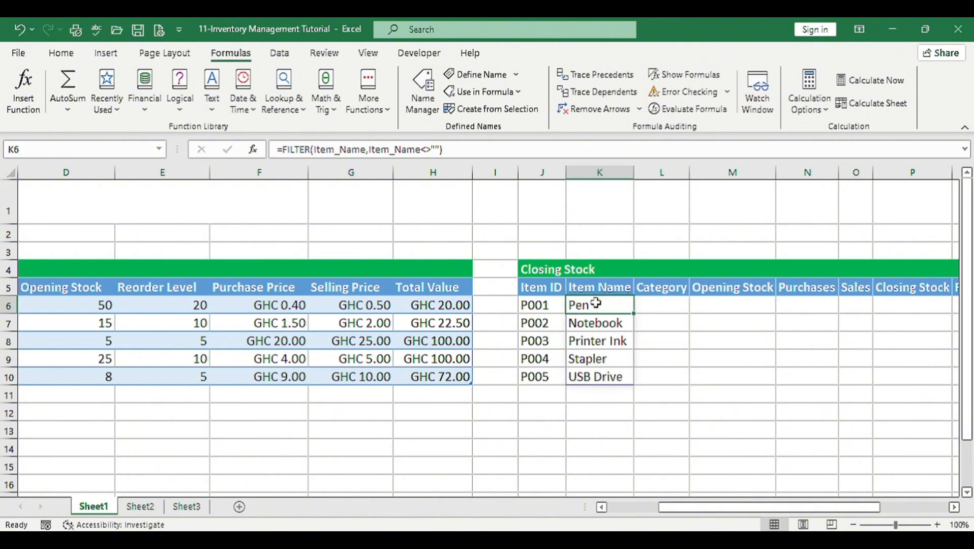
Auto-fit the width of the Closing Stock Category column L to its entries
left_click(671, 302)
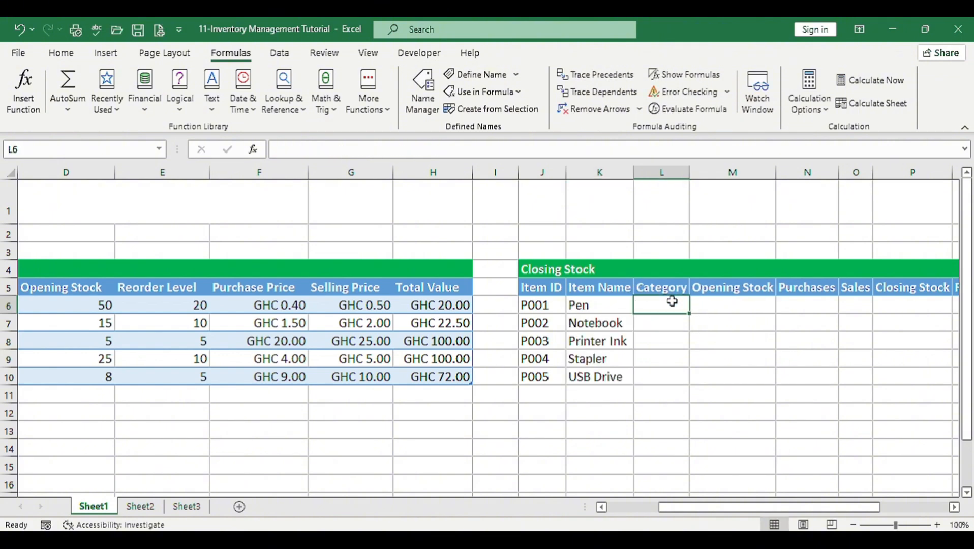
scroll(765, 323, "right", 1)
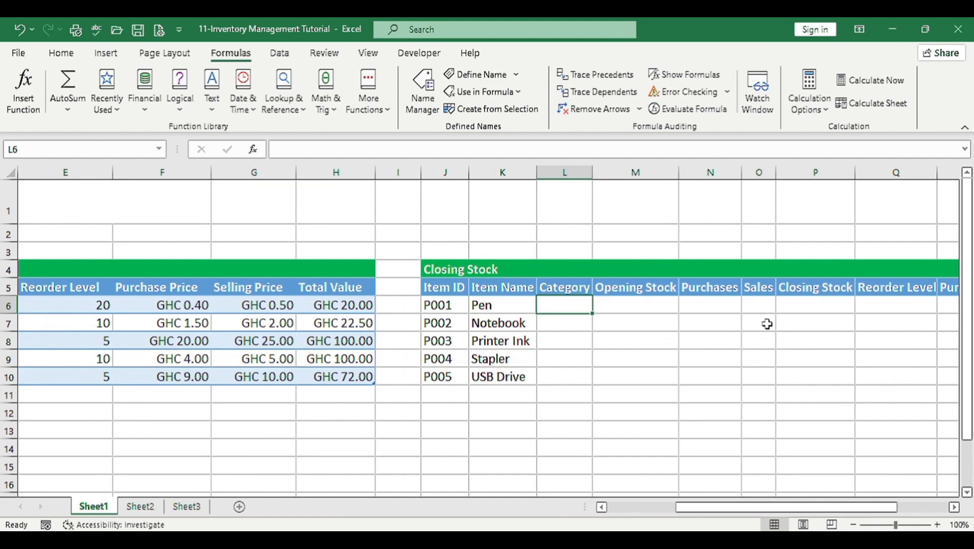
scroll(563, 326, "left", 1)
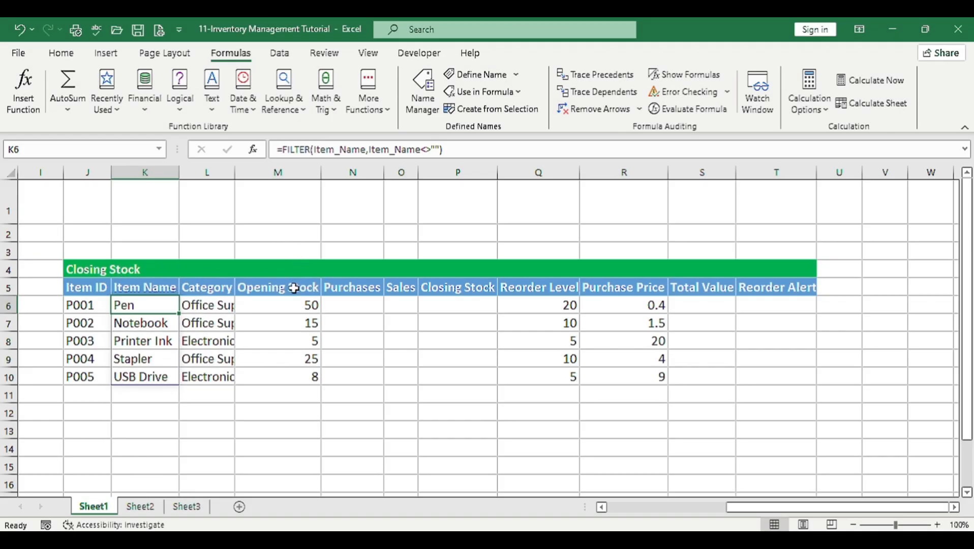
double_click(236, 175)
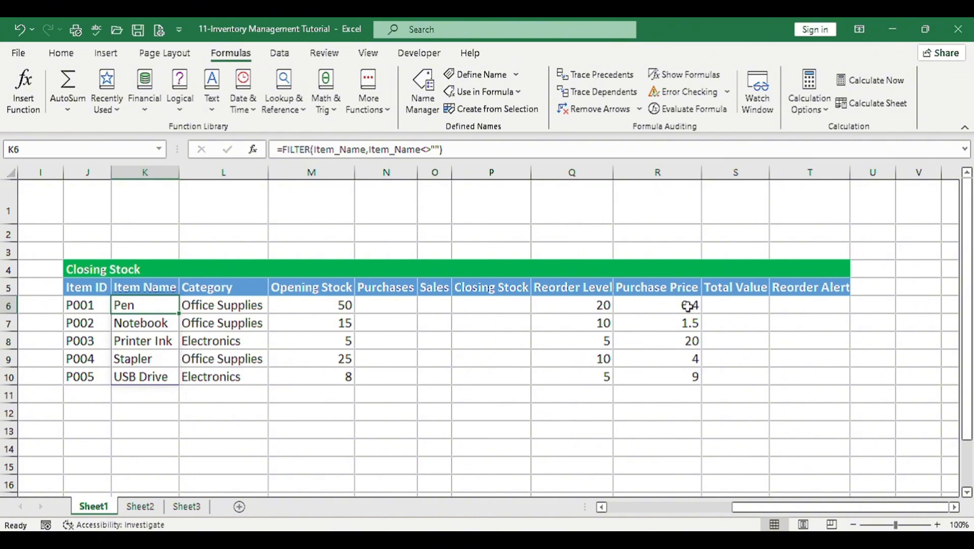
Format the Closing Stock purchase prices R6:R10 as Currency with the GHC symbol and two decimal places
left_click_drag(691, 306, 691, 377)
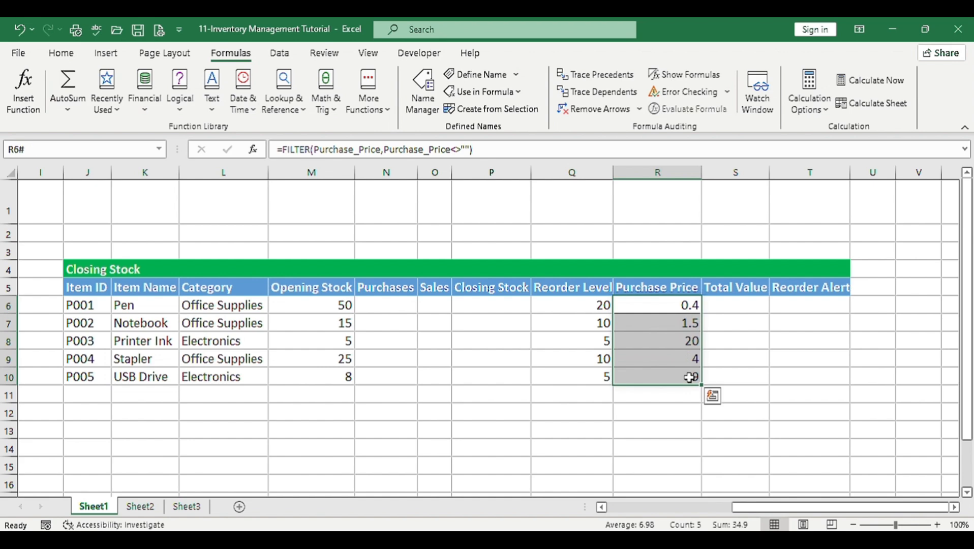
left_click(77, 59)
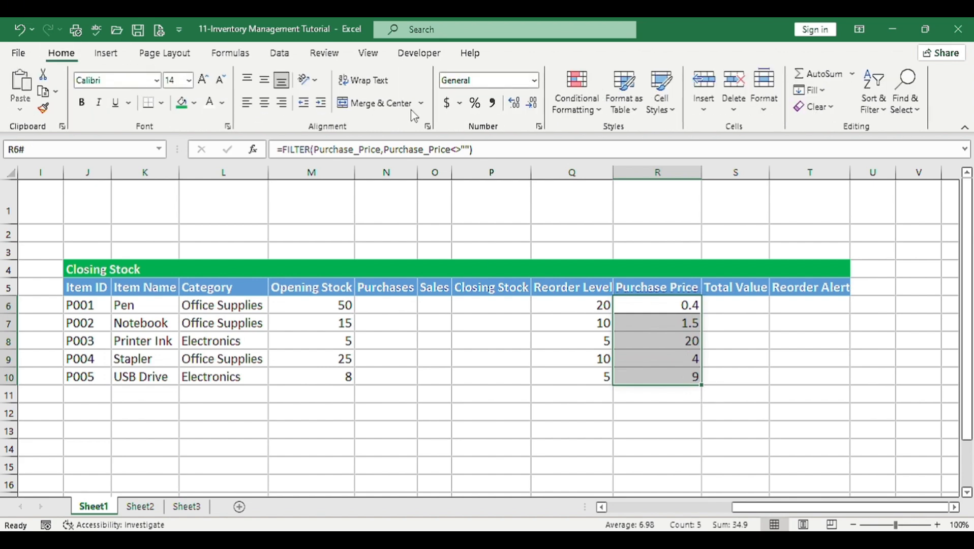
left_click(539, 127)
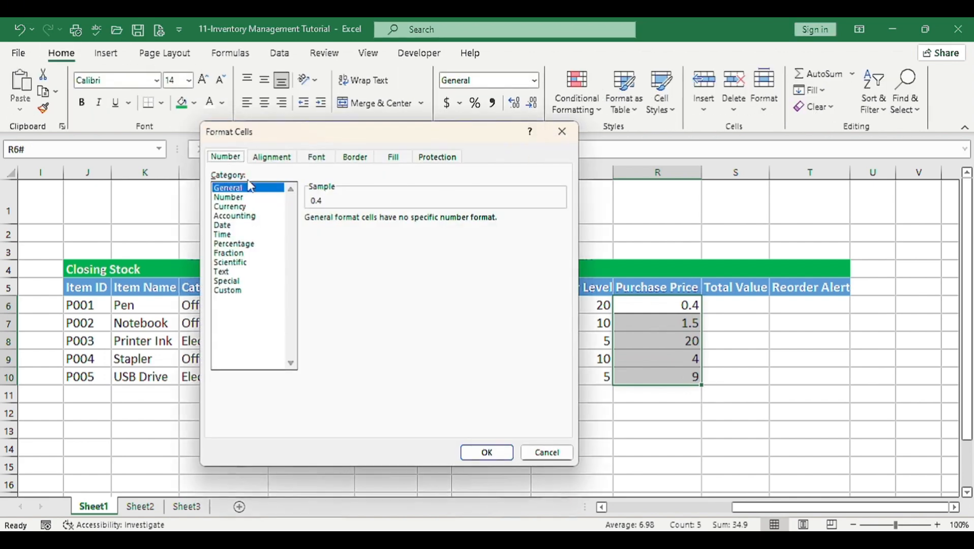
left_click(236, 206)
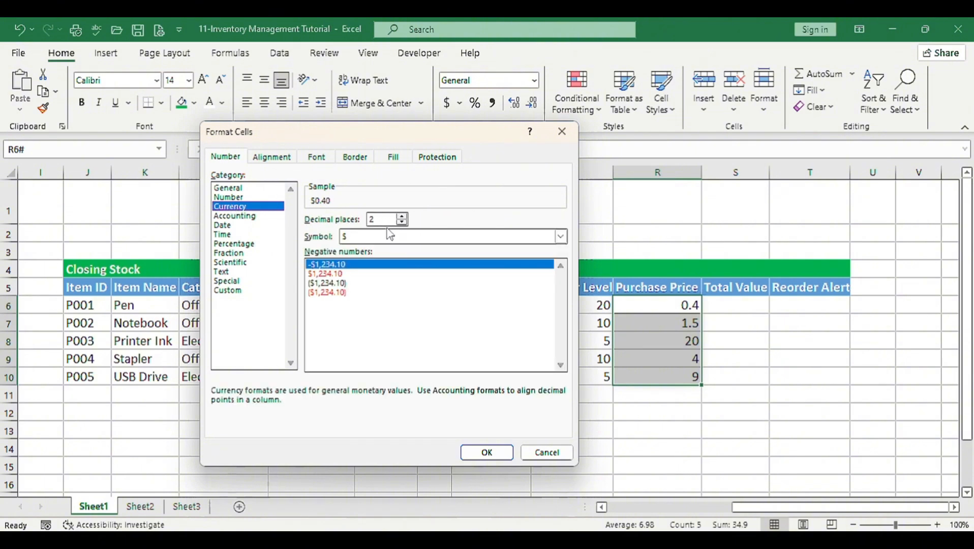
left_click(398, 240)
type("gh")
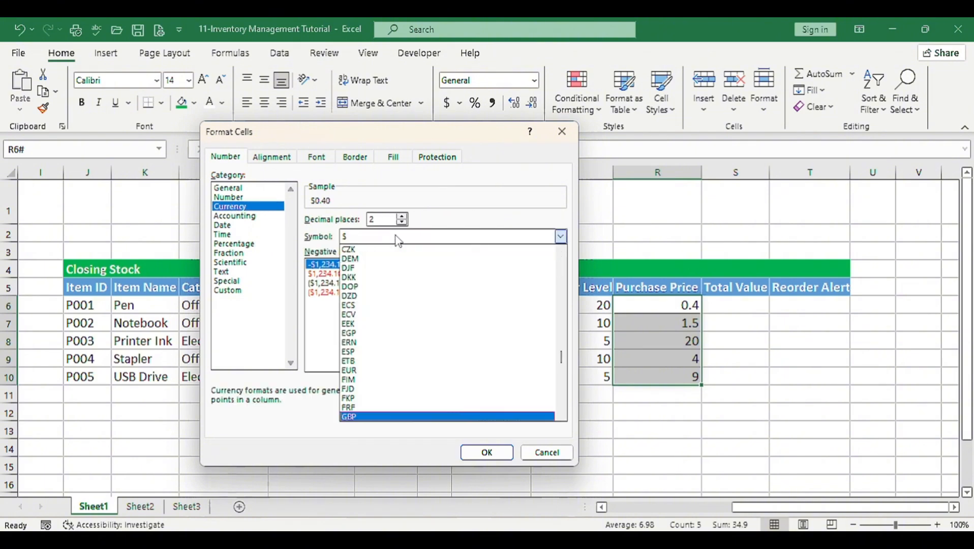
key("Return")
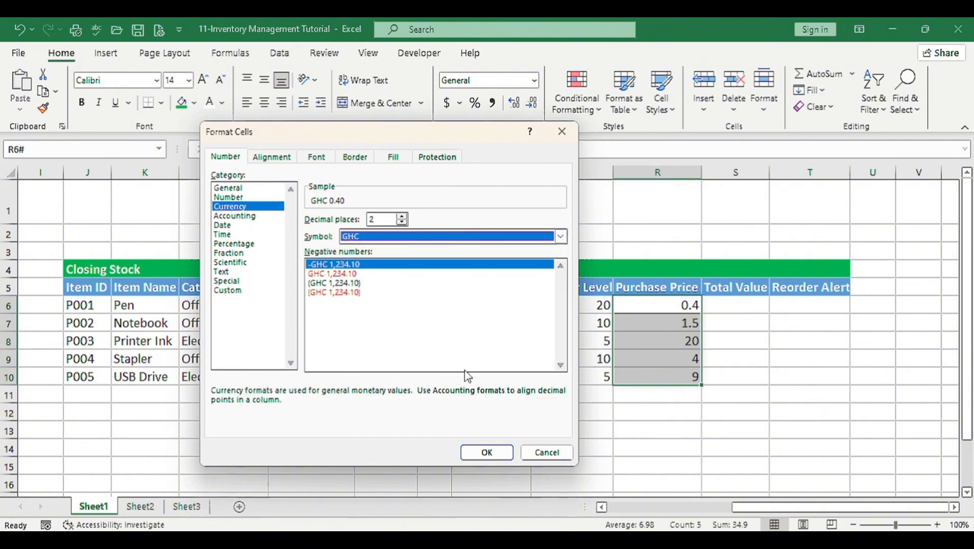
left_click(486, 452)
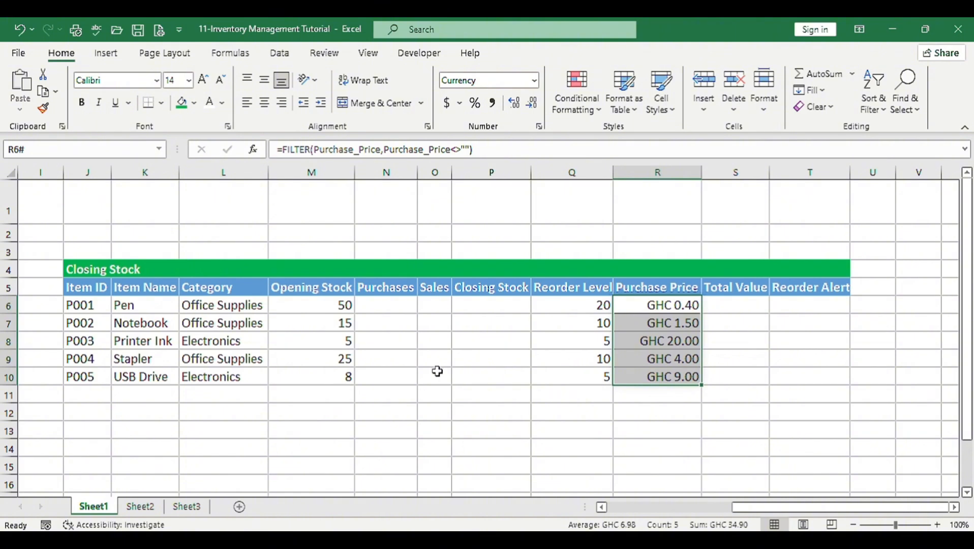
Add a new item row to the Opening Stock table by entering the Item ID P006 in A11
scroll(437, 371, "left", 5)
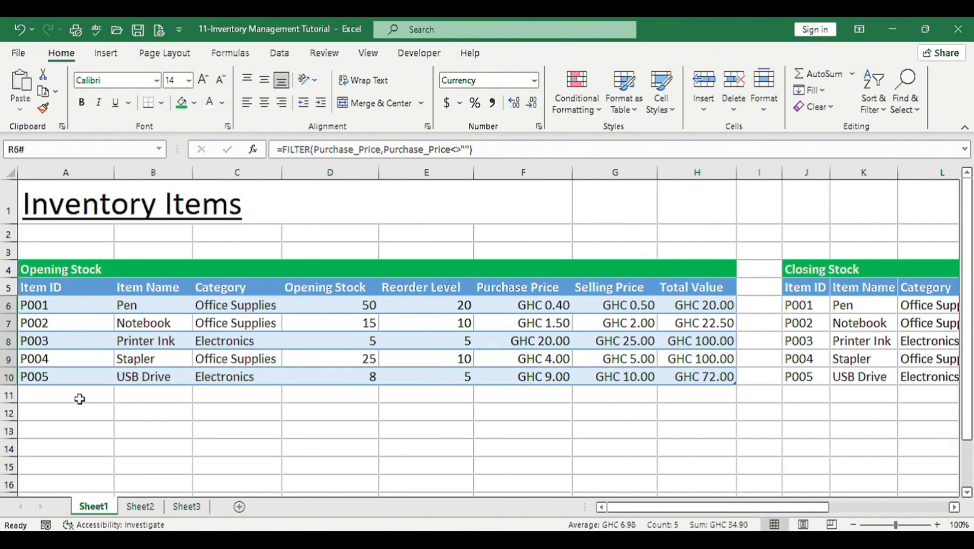
left_click(79, 399)
type("P")
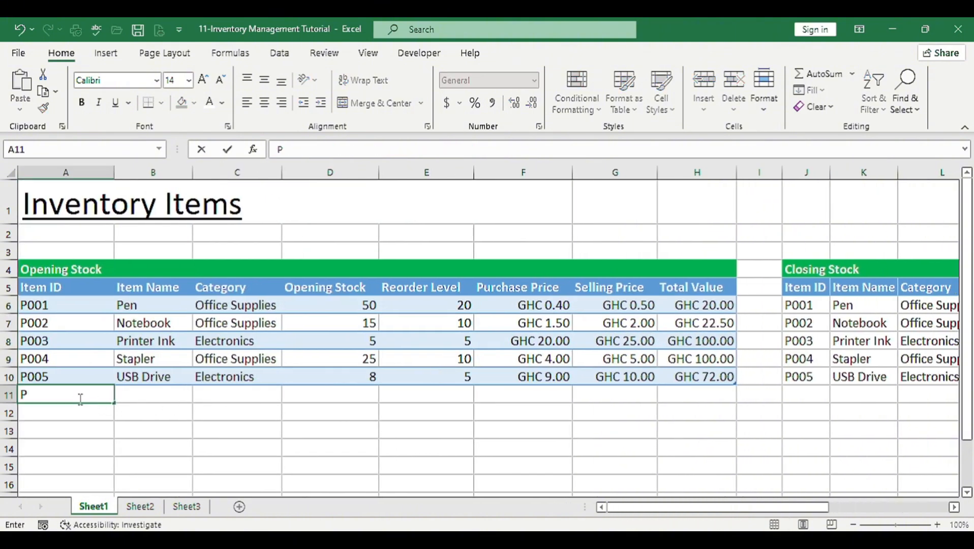
key("BackSpace")
type("P")
type("00")
type("4")
key("BackSpace")
type("6")
key("Right")
Start a data validation rule for the Opening Stock Category cells C6:C11 that allows a List
key("Right")
key("Up")
key("Up")
key("Up")
key("Up")
key("Up")
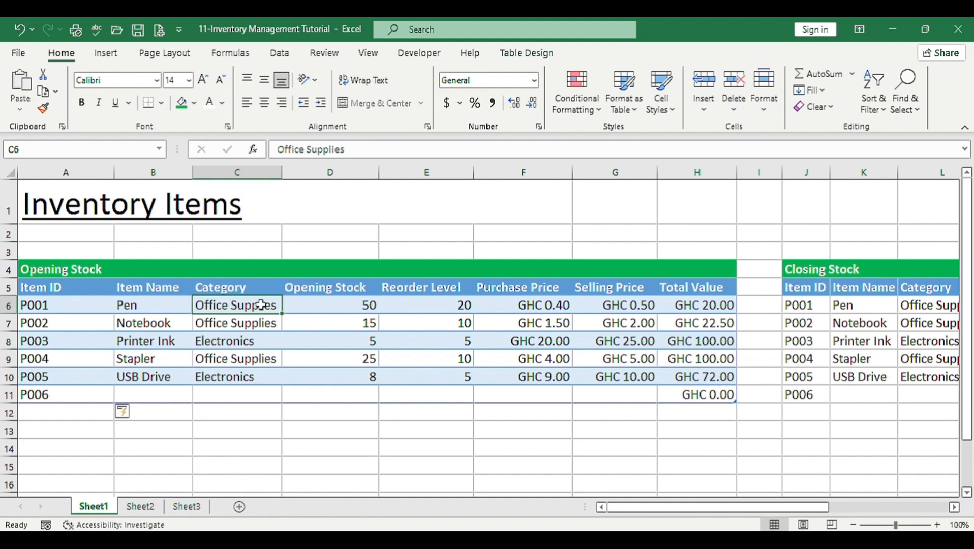
left_click_drag(261, 304, 252, 394)
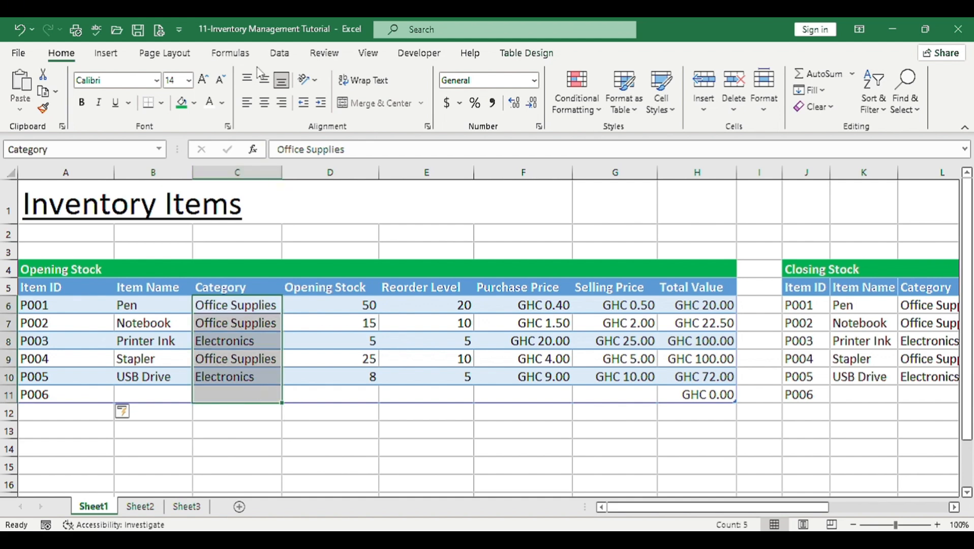
left_click(279, 53)
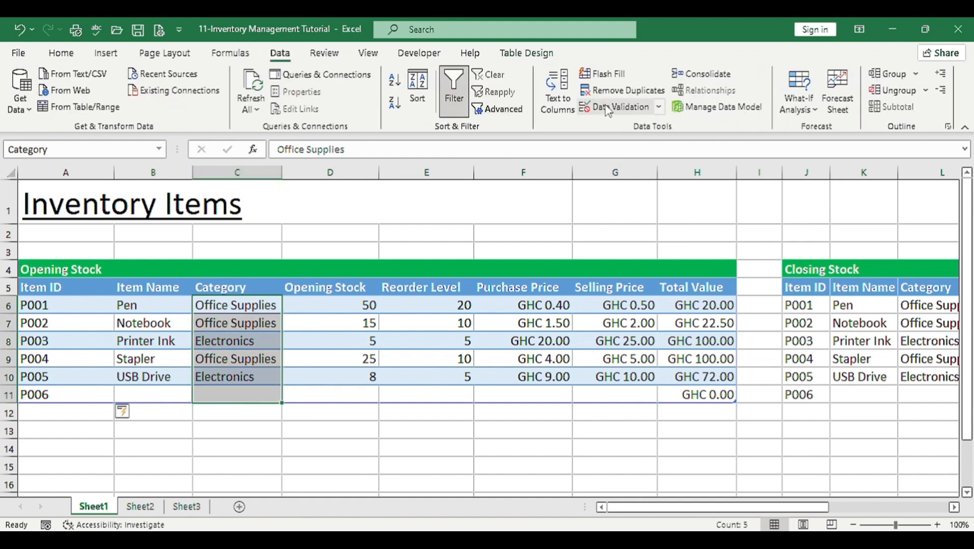
left_click(607, 109)
left_click(304, 264)
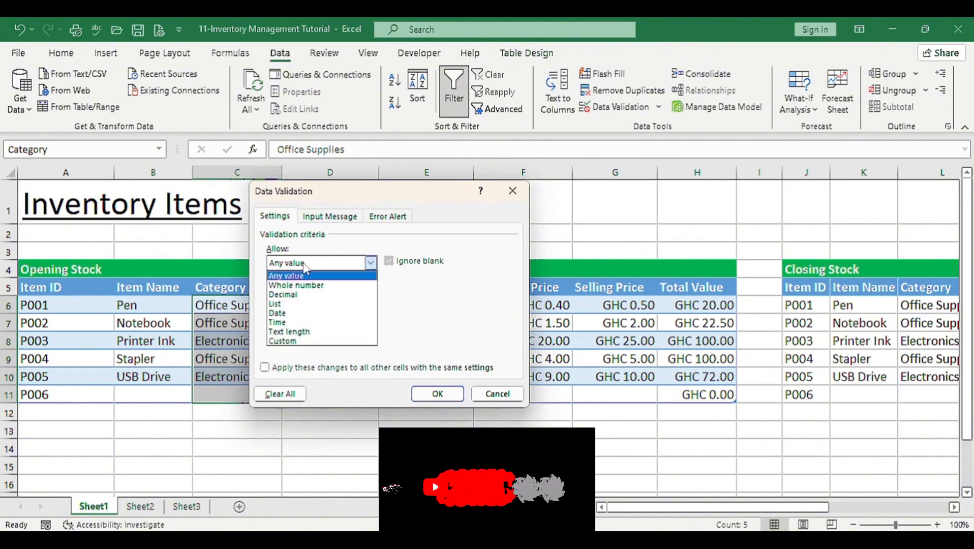
left_click(276, 303)
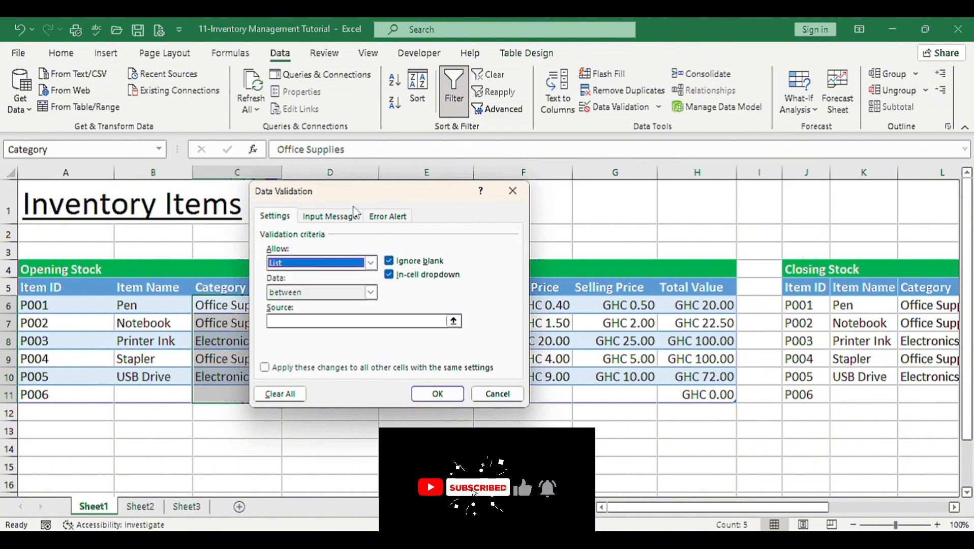
Set the validation list source to Office Supplies,Electronics,Food and apply the rule to the Category cells
left_click_drag(360, 192, 533, 197)
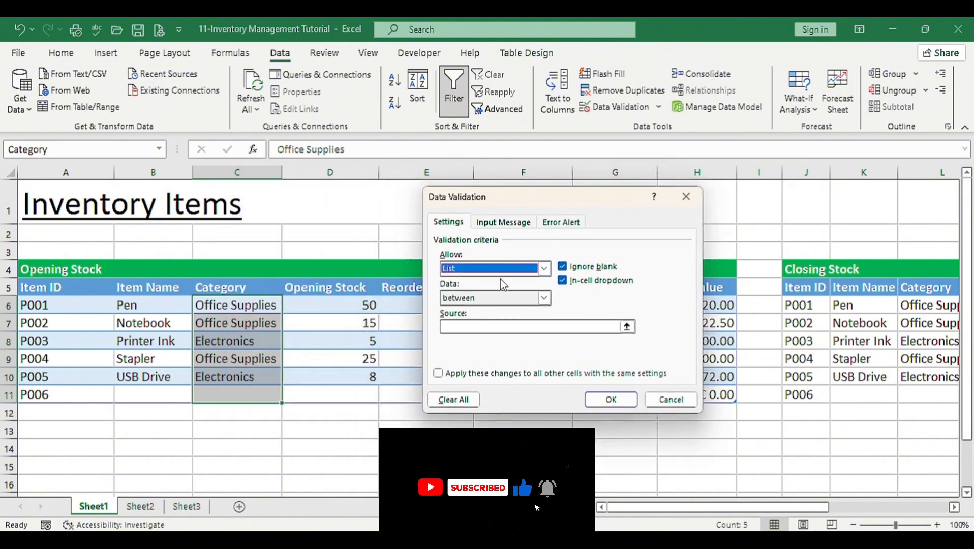
left_click(485, 324)
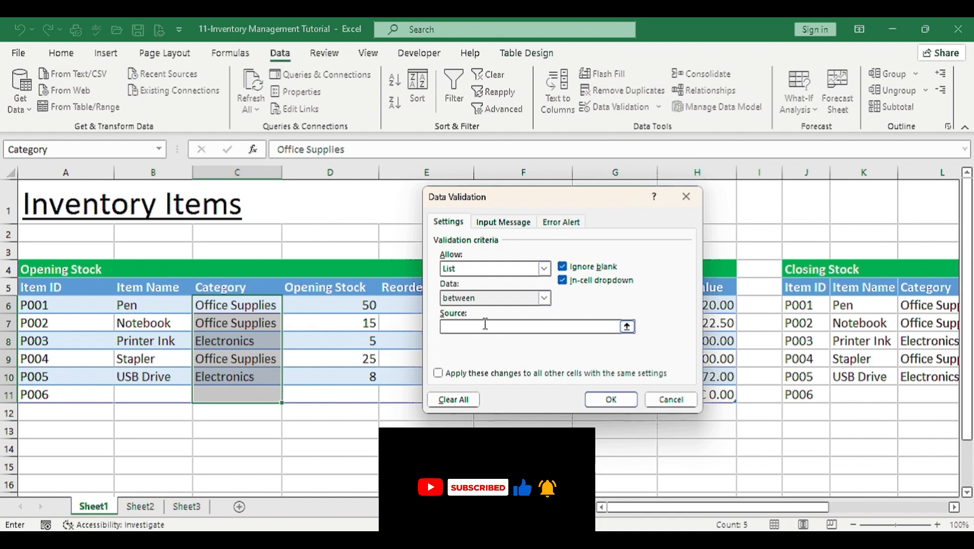
type("Offi")
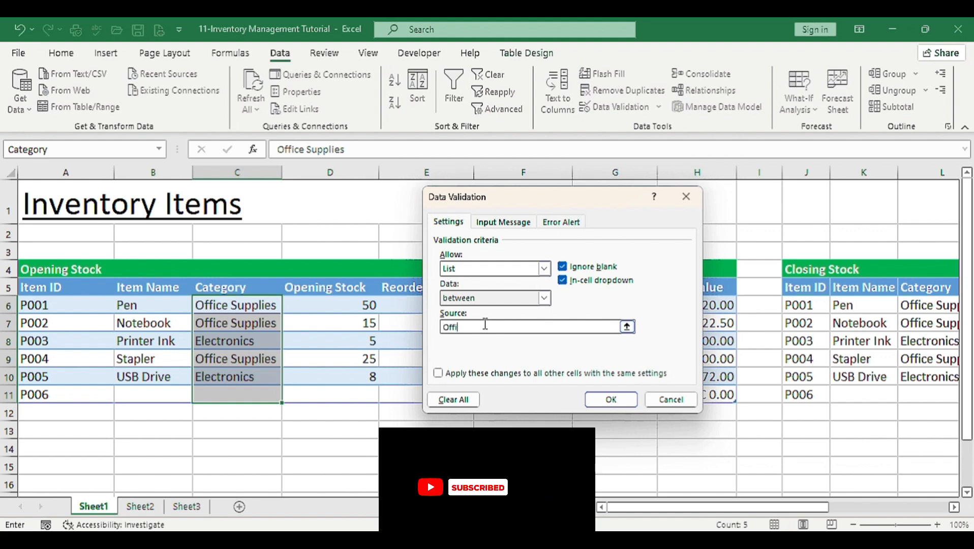
type("ce Supplies")
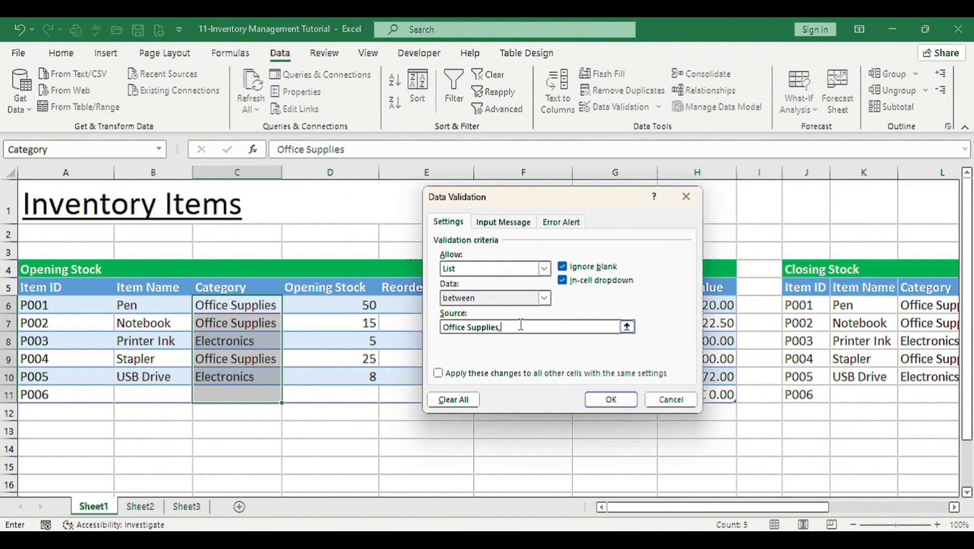
type(",Electronics,Food")
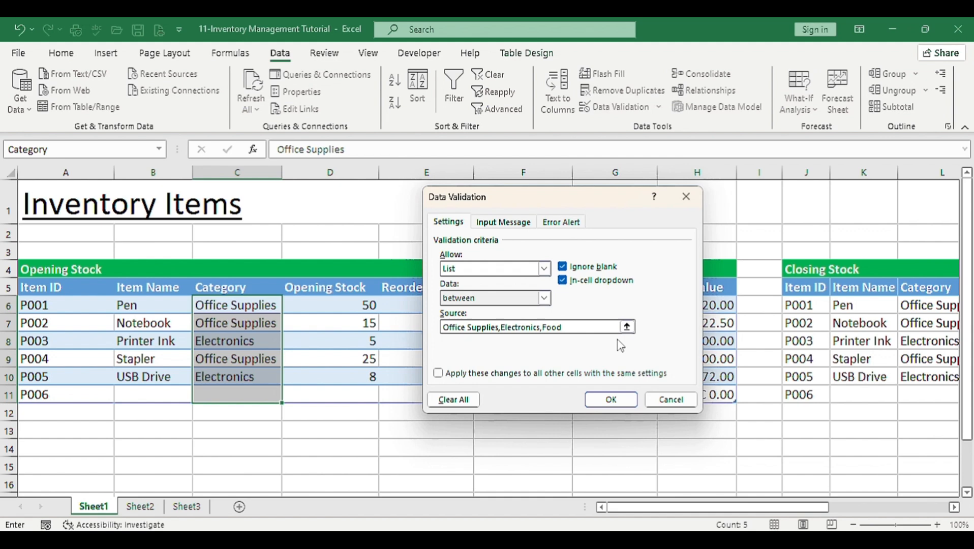
left_click(599, 397)
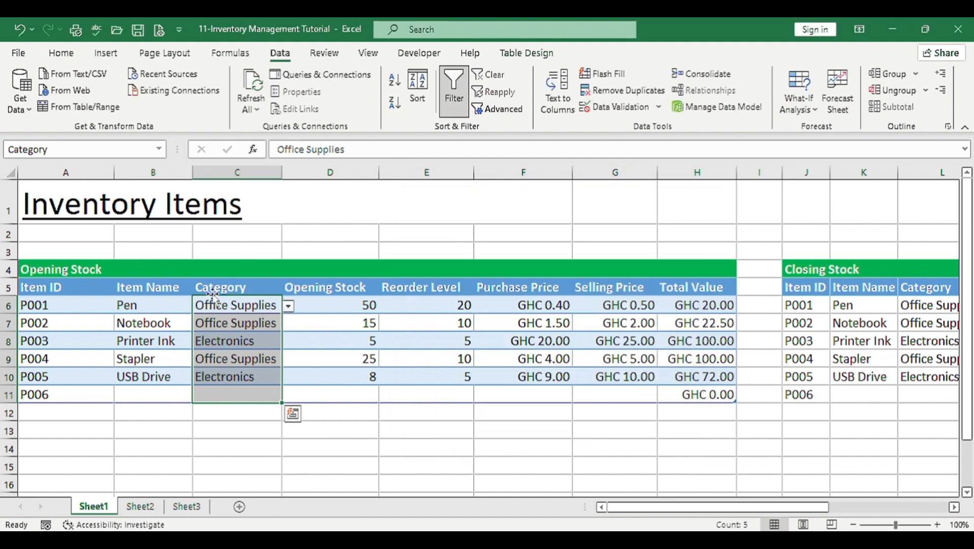
left_click(235, 324)
left_click(224, 343)
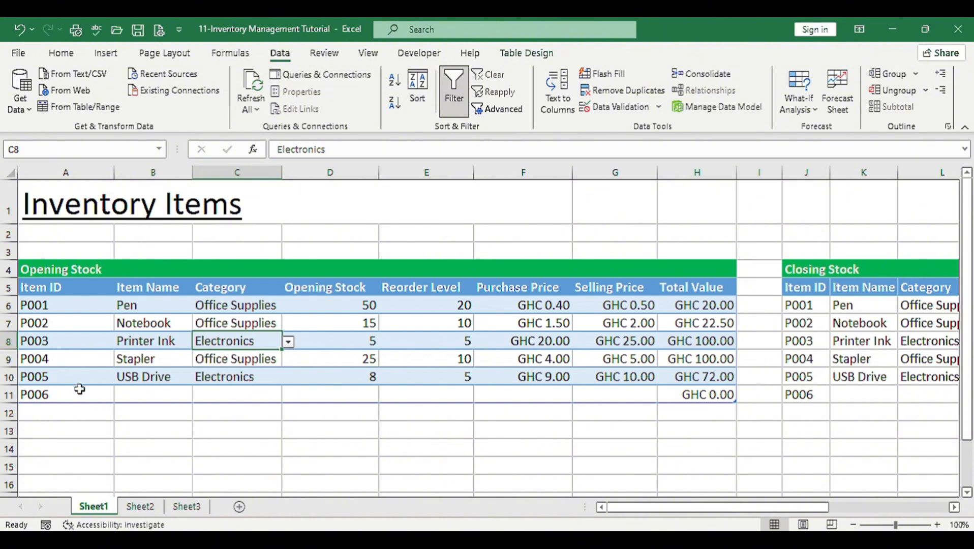
Enter Milo as the P006 item name in B11 and choose Food as its category in C11
left_click(141, 393)
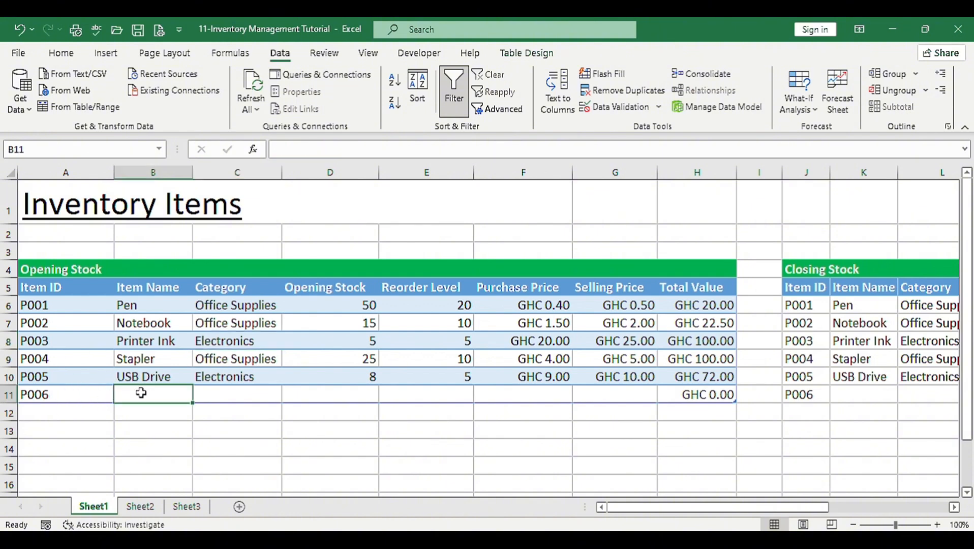
type("Milo")
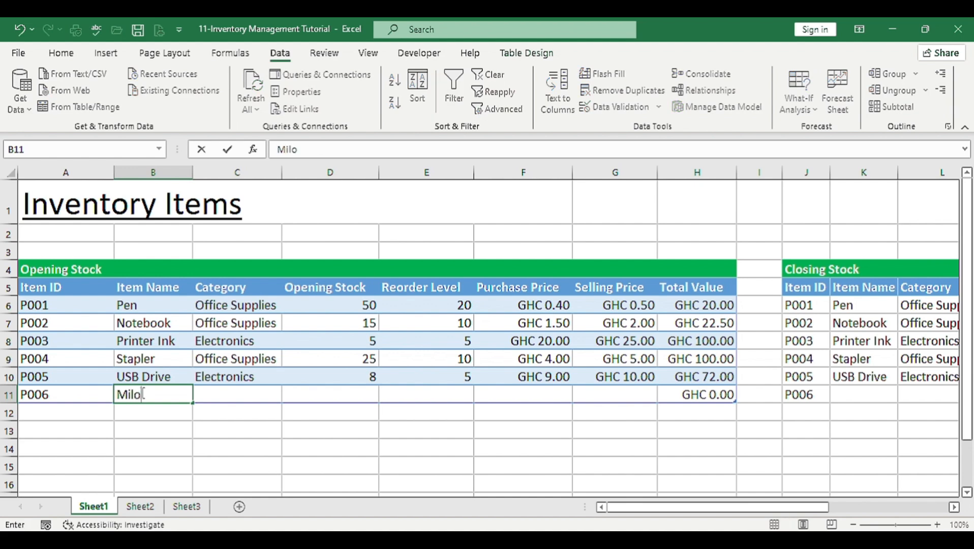
key("Tab")
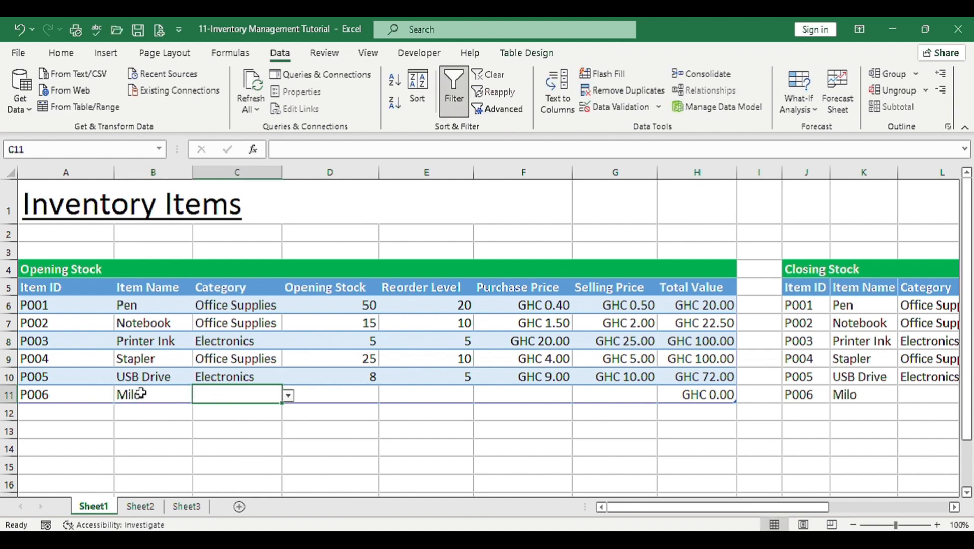
left_click(287, 395)
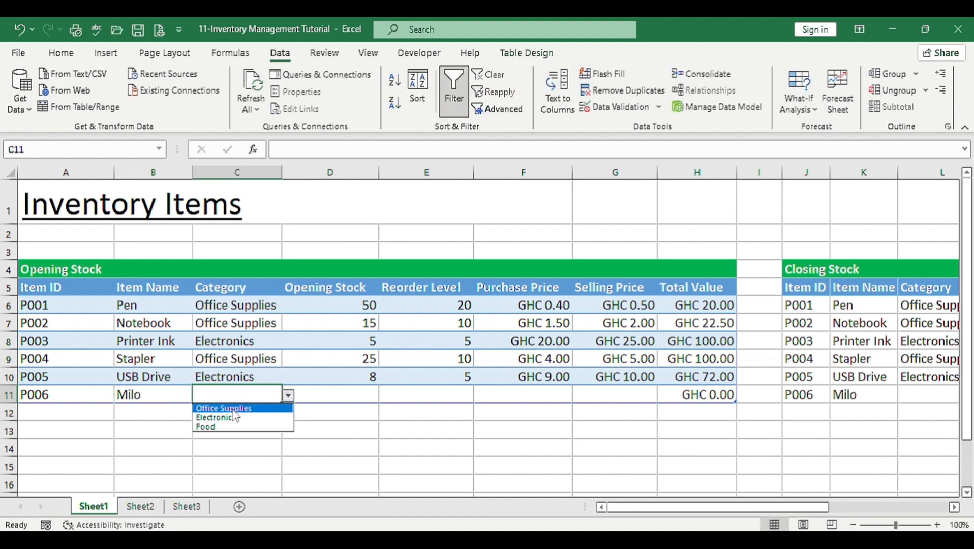
left_click(223, 427)
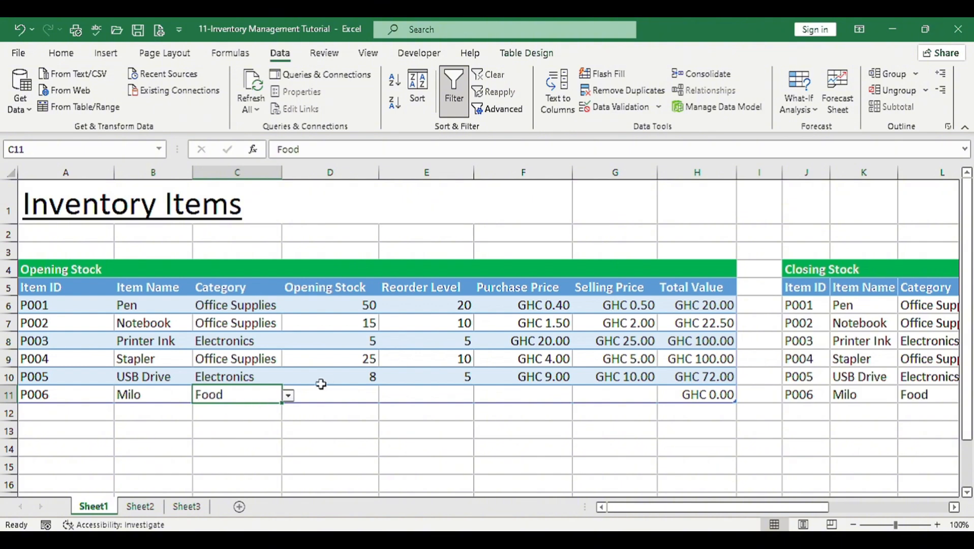
Enter an opening stock of 10 and a reorder level of 15 for Milo in D11 and E11
left_click(338, 391)
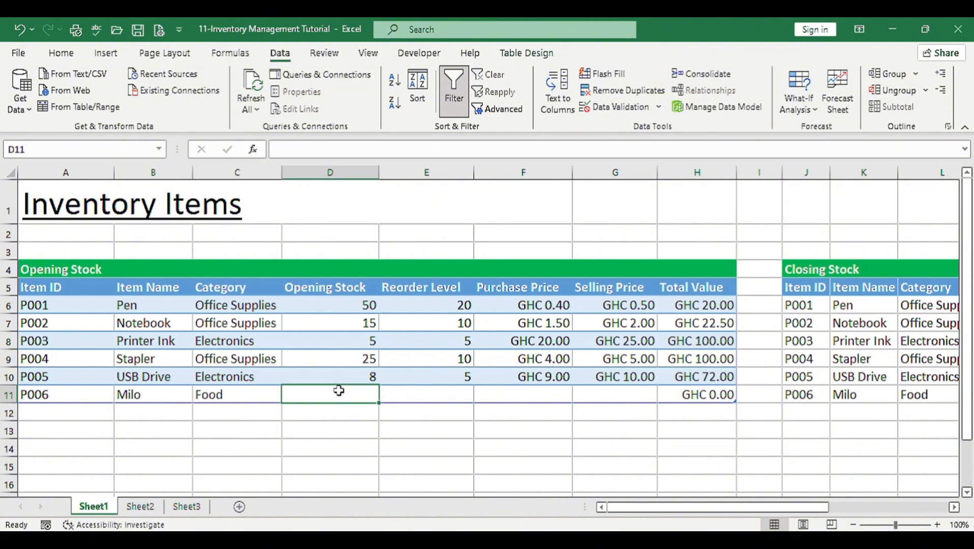
type("10")
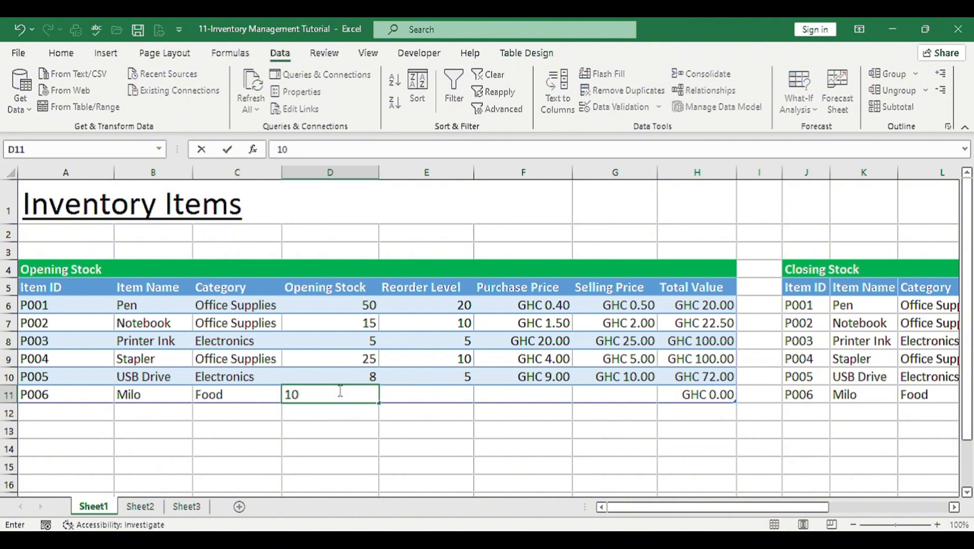
key("Tab")
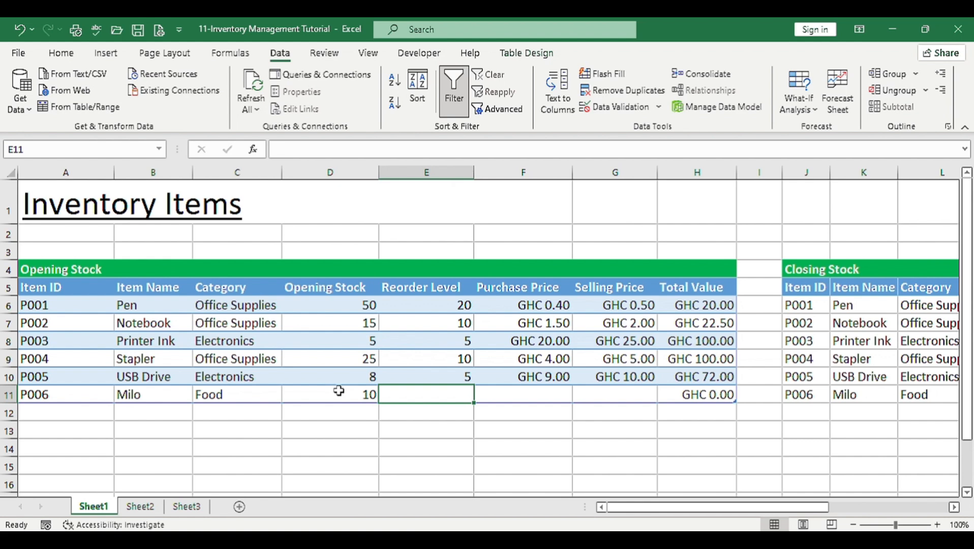
type("1")
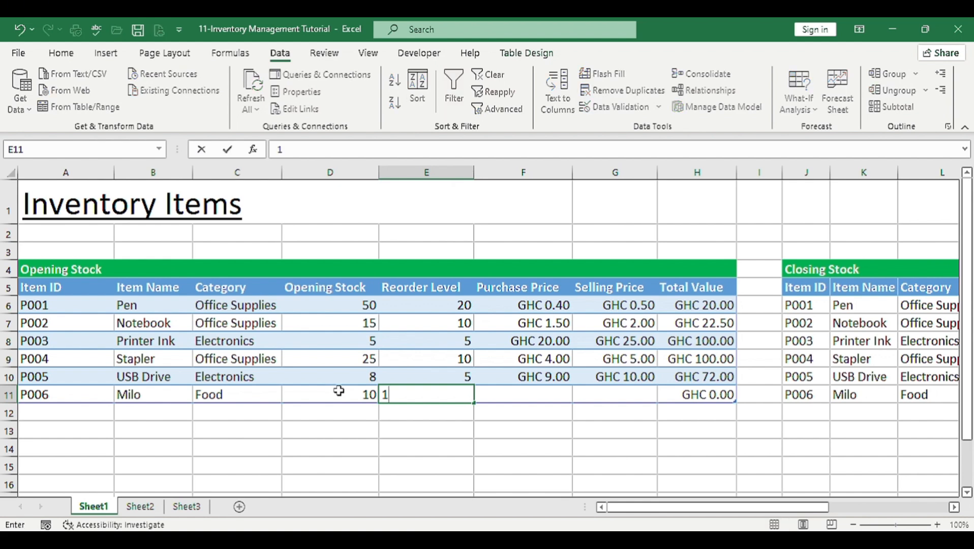
type("5")
key("Tab")
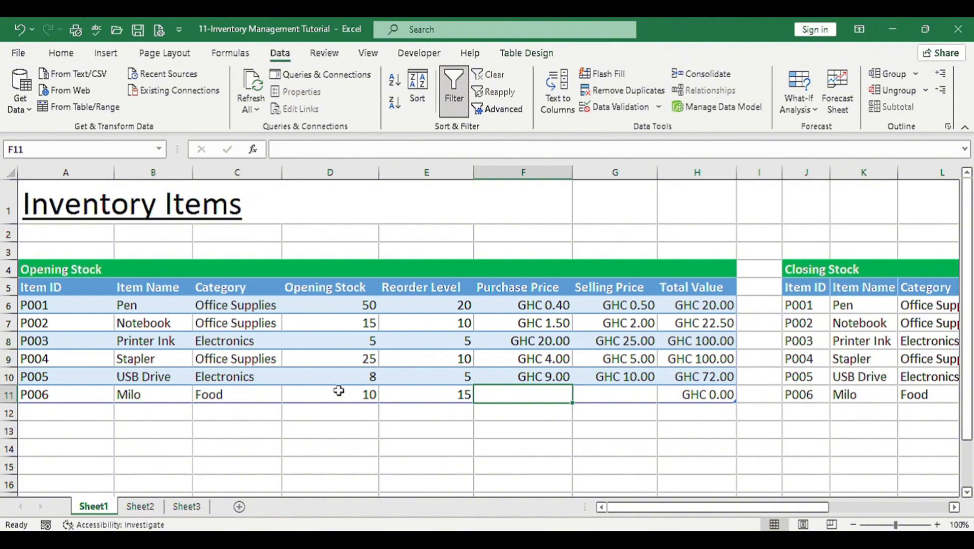
Enter a purchase price of 10 and a selling price of 12 for Milo in F11 and G11
type("10")
key("Tab")
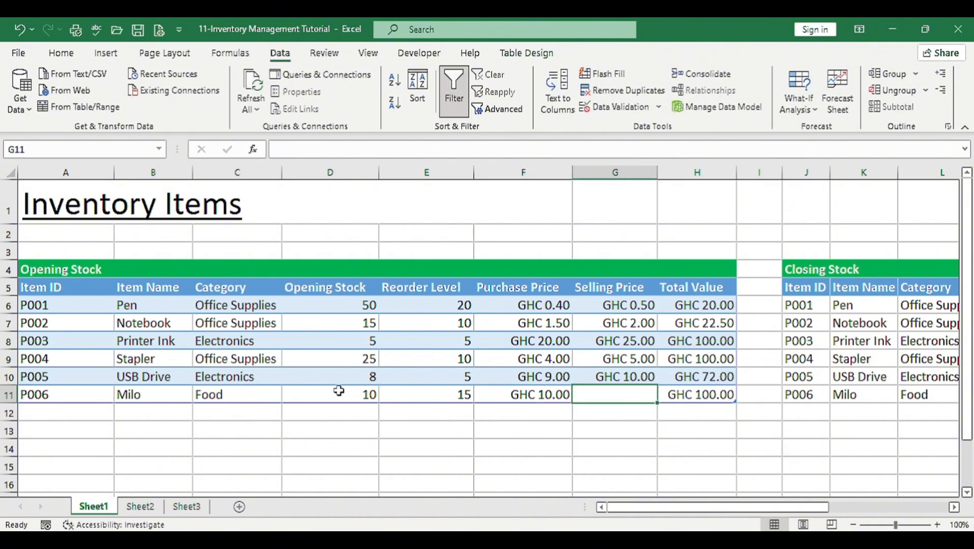
type("12")
key("Tab")
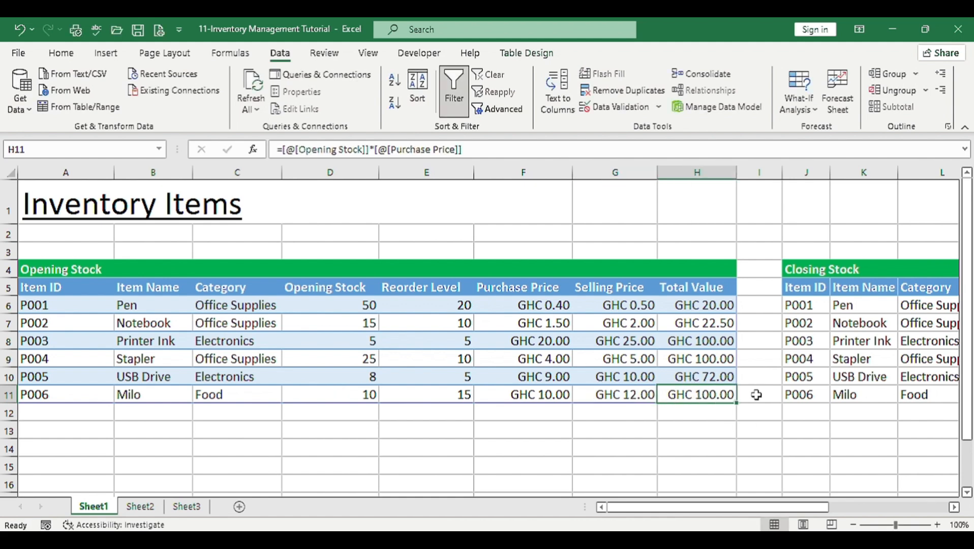
Copy only the formats of Closing Stock purchase price cell R10 to R11 using Paste Special
scroll(756, 394, "right", 2)
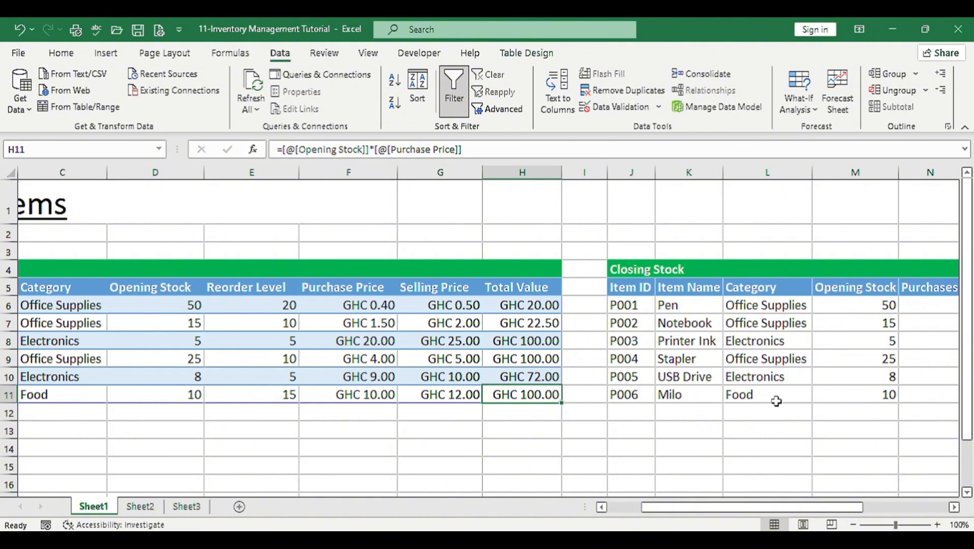
scroll(715, 376, "right", 2)
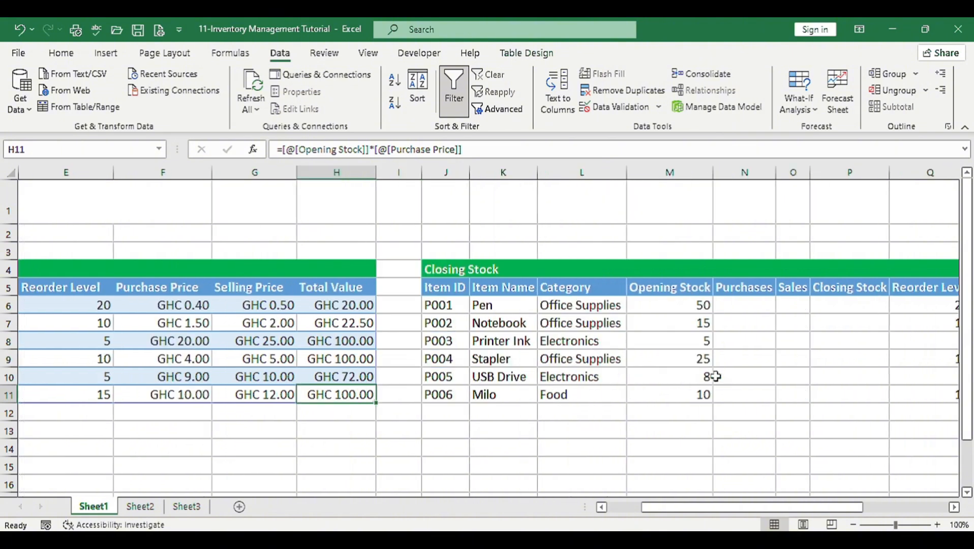
scroll(714, 376, "right", 3)
left_click(745, 375)
key("ctrl+c")
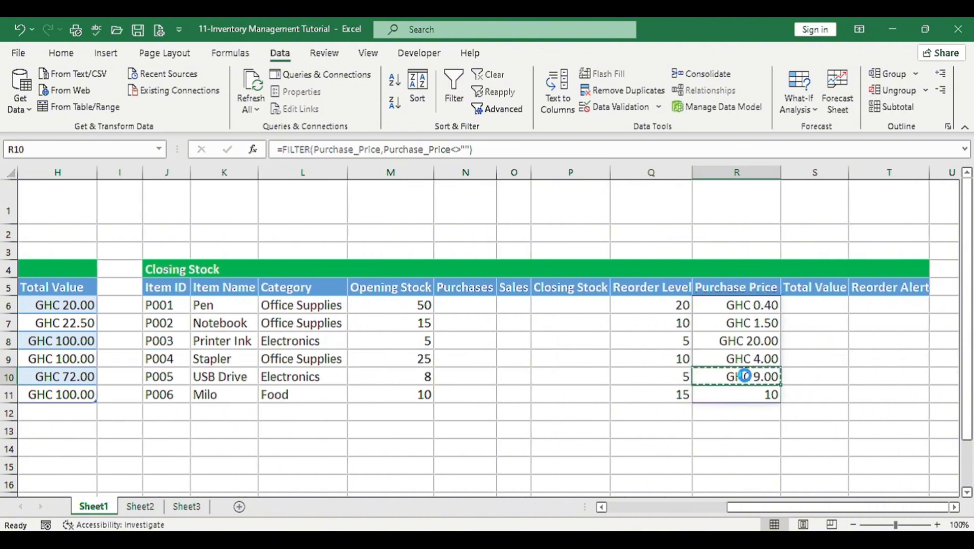
left_click(728, 394)
right_click(728, 393)
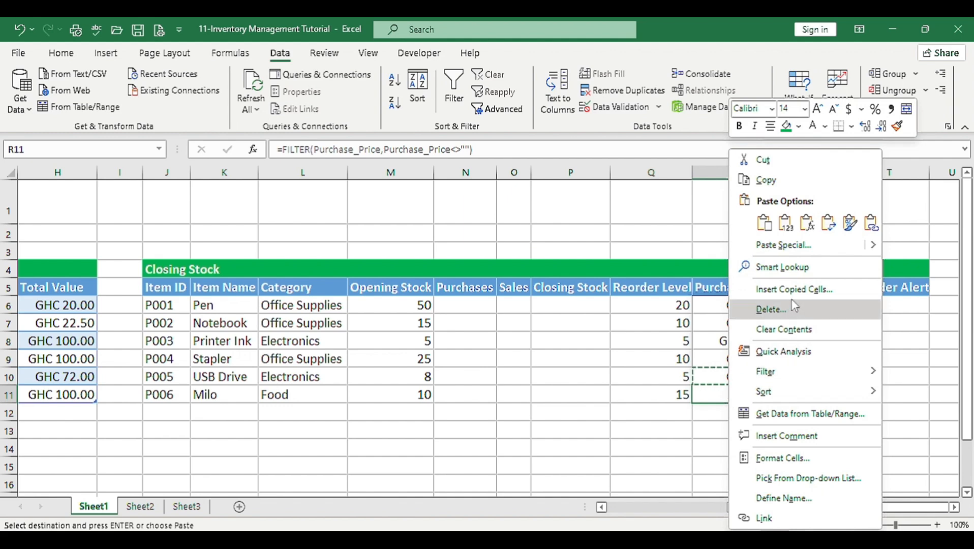
left_click(783, 244)
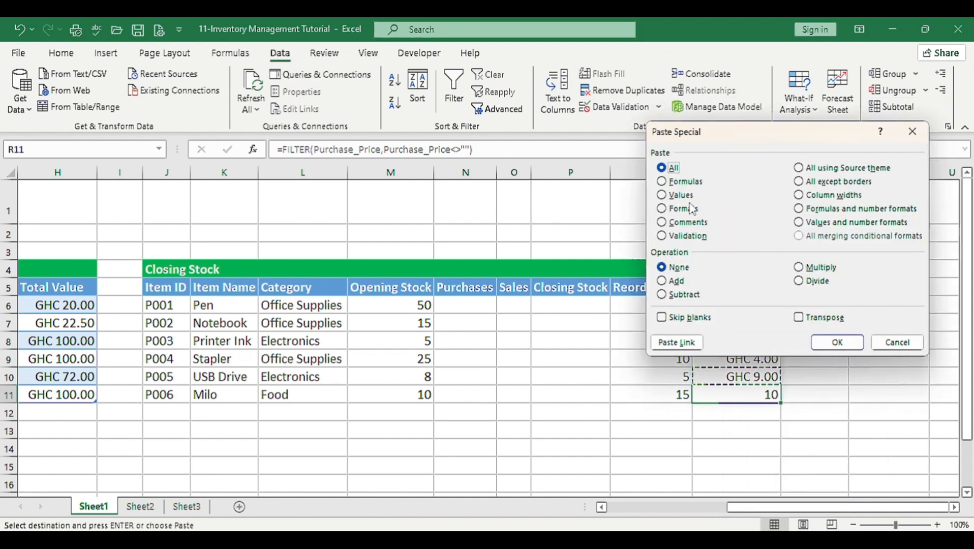
left_click(683, 209)
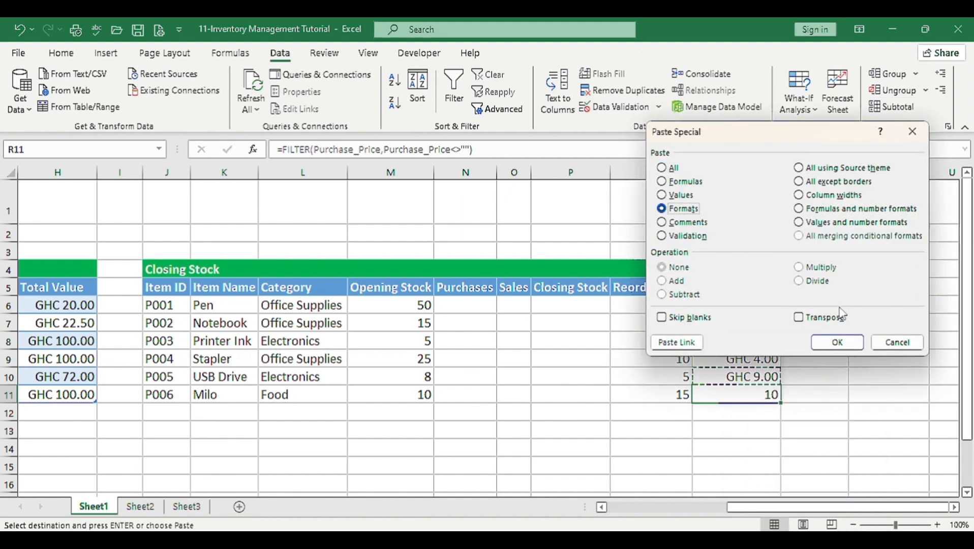
left_click(836, 342)
Rename Sheet1 as Product List
scroll(558, 261, "right", 3)
scroll(559, 261, "left", 4)
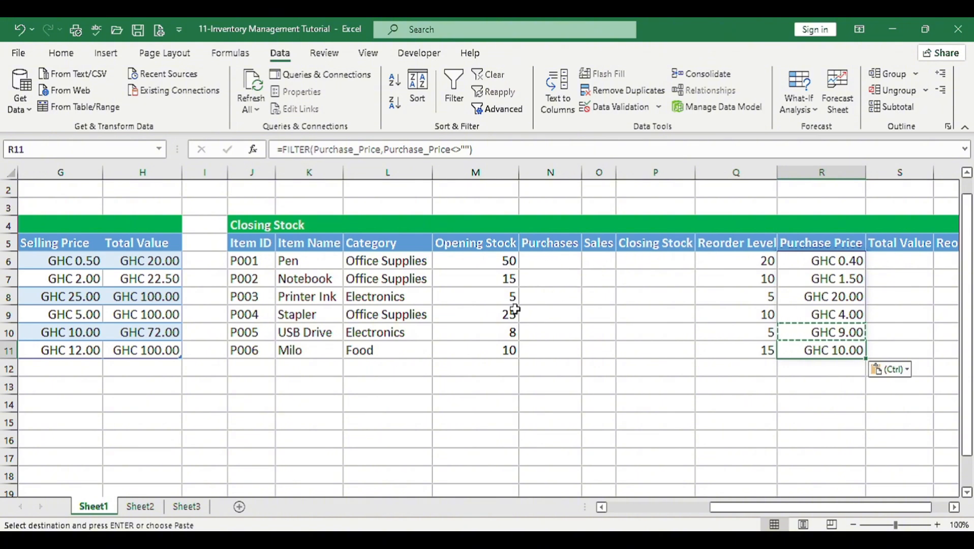
double_click(105, 509)
type("Product List")
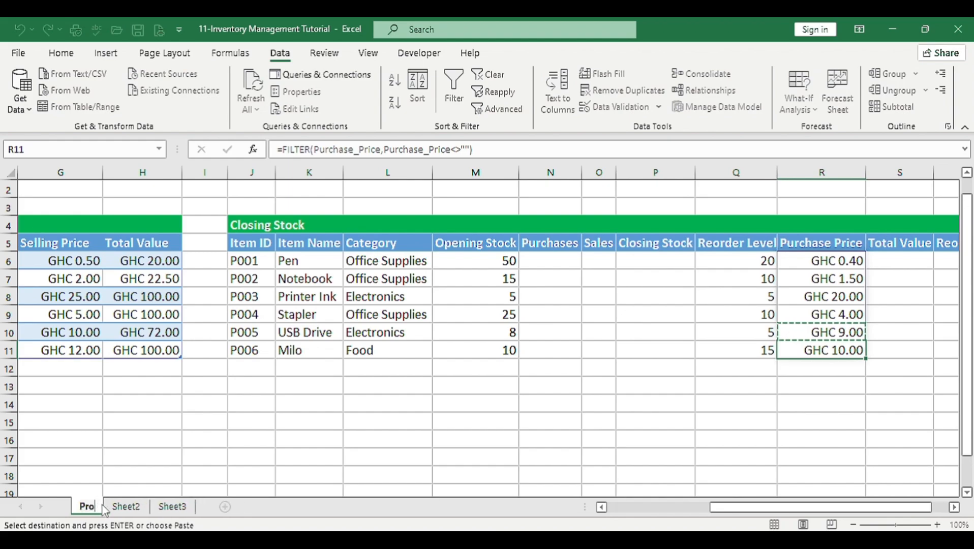
key("Return")
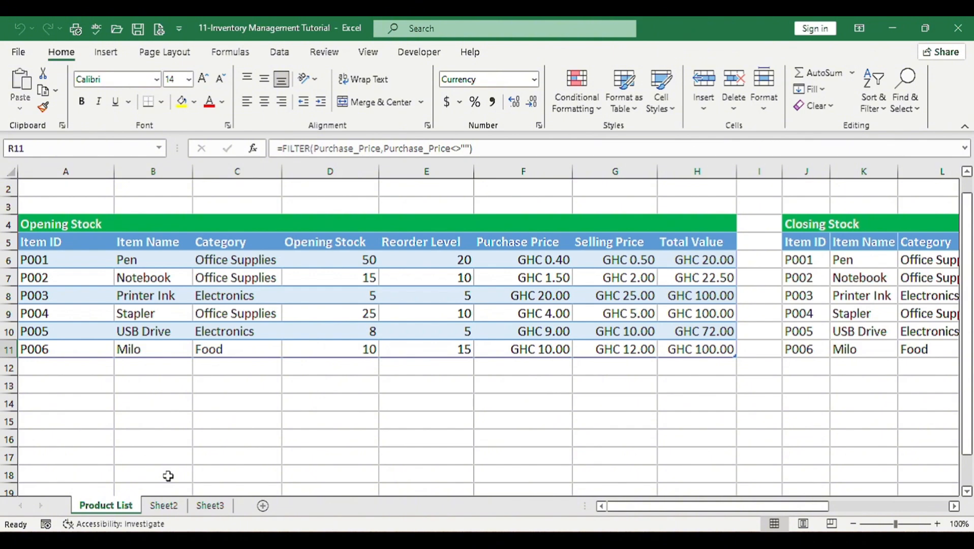
Rename Sheet2 as Purchases
left_click(163, 505)
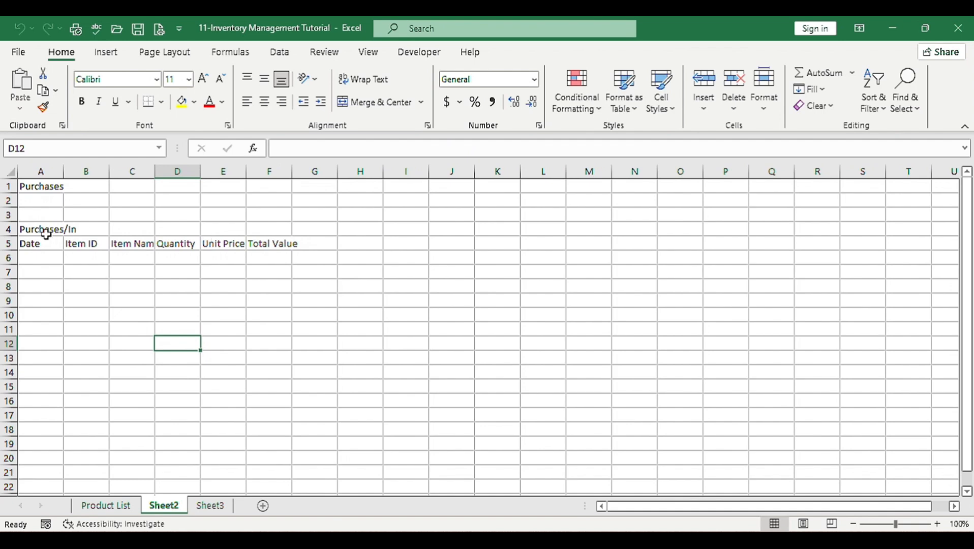
double_click(162, 505)
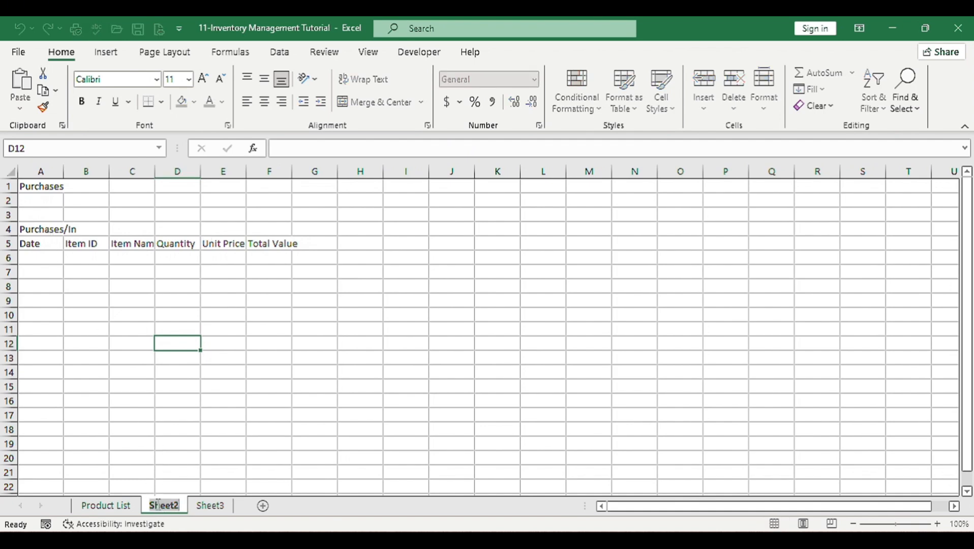
type("Purchases")
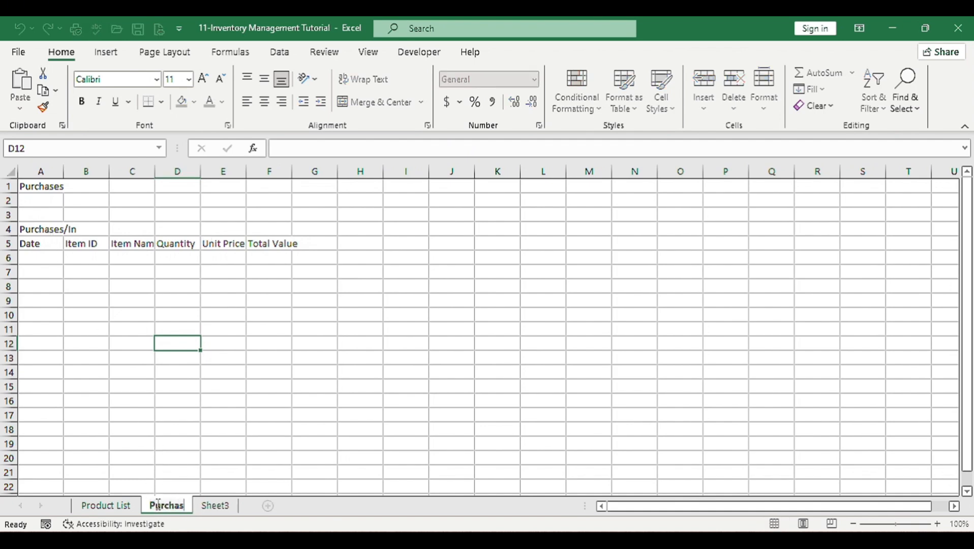
key("Return")
Set the font size of the whole Purchases sheet to 14
key("ctrl+a")
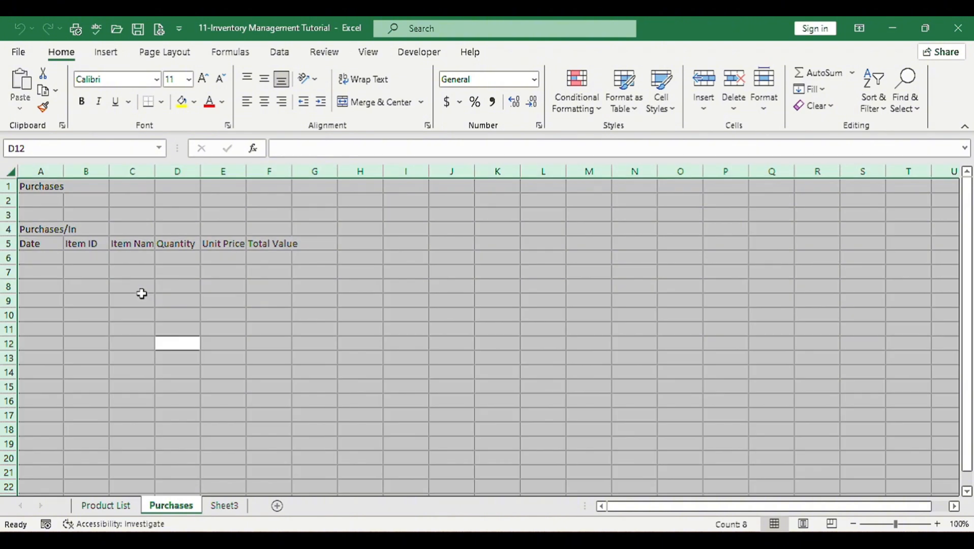
left_click(177, 78)
type("14")
key("Return")
left_click(118, 315)
Format the Purchases title in A1 with font size 36 and an underline
left_click(54, 187)
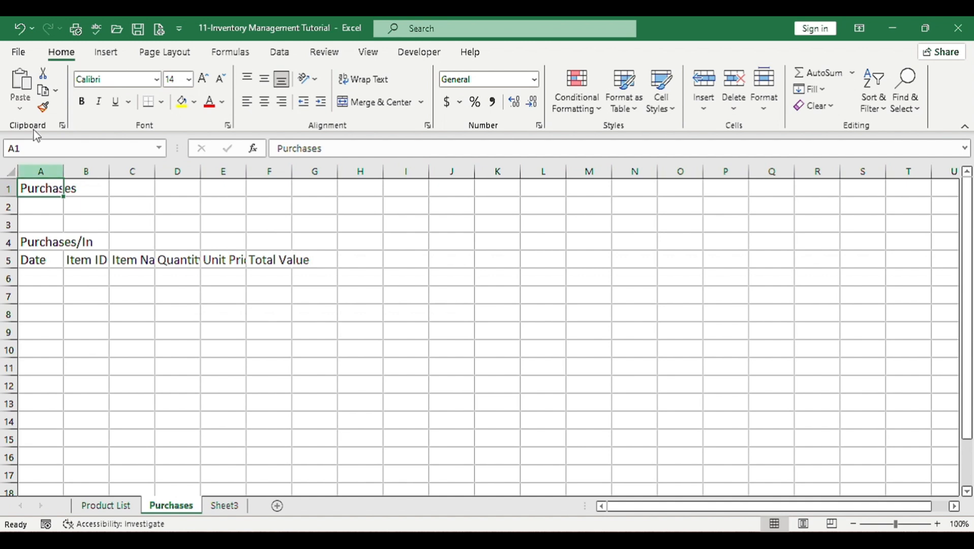
left_click(176, 79)
type("36")
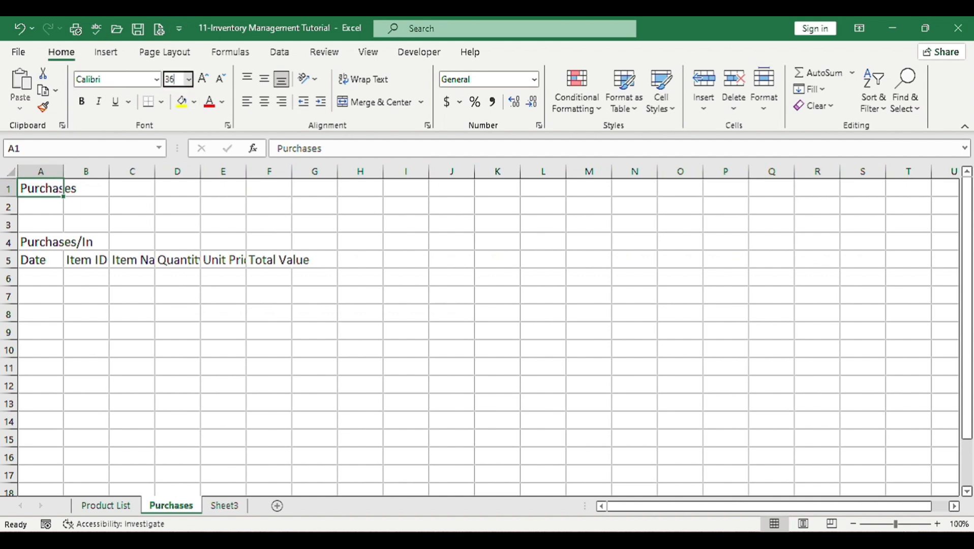
key("Return")
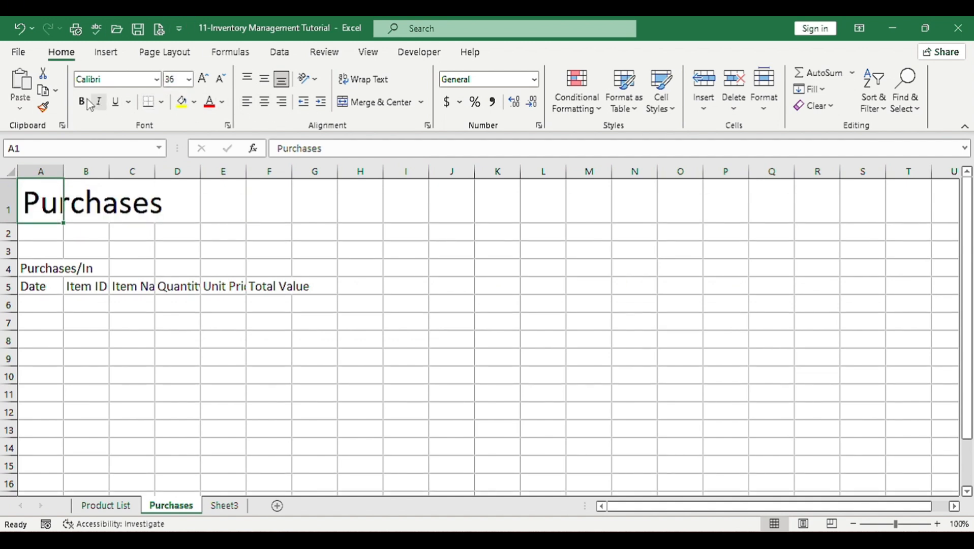
left_click(115, 102)
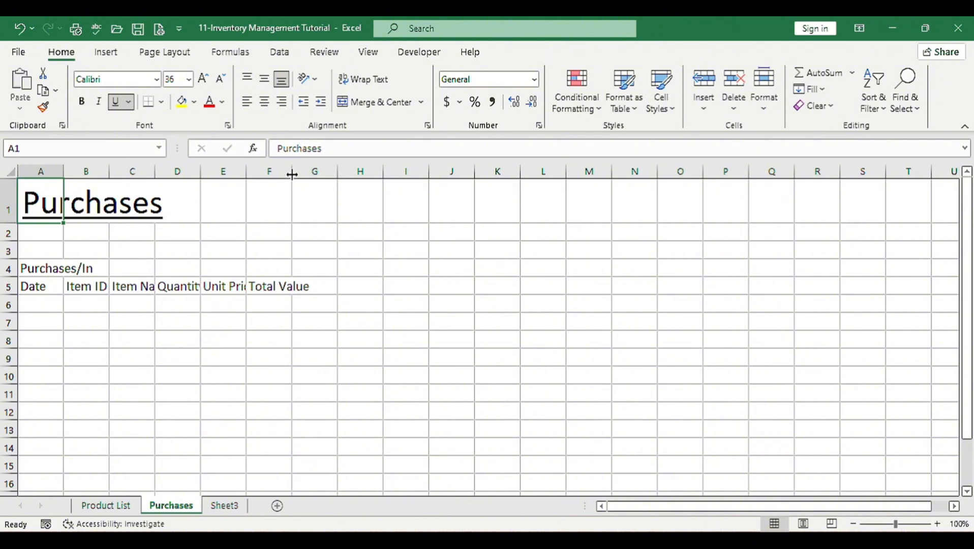
Widen column F to fit Total Value, and merge A4:F4 with the Purchases/In heading left-aligned
left_click_drag(292, 174, 314, 173)
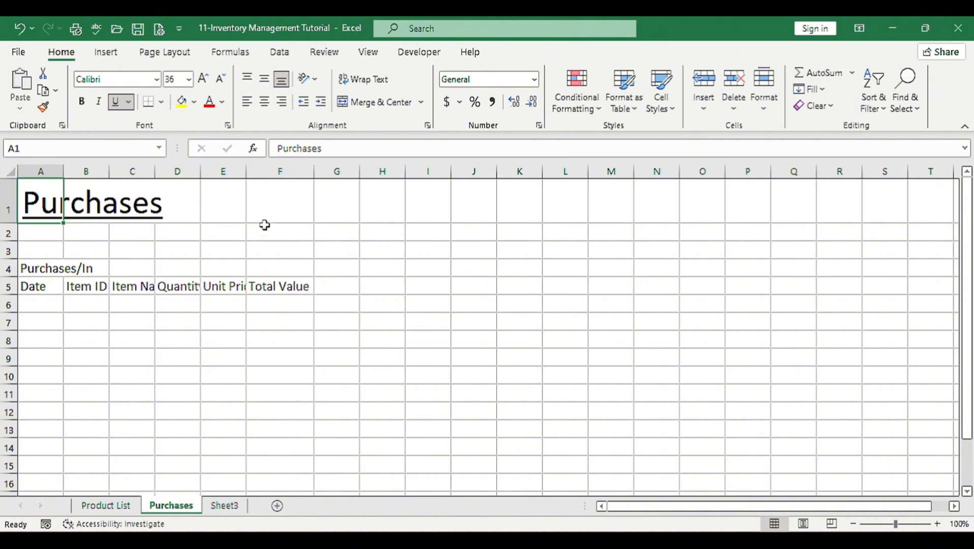
left_click(40, 269)
left_click_drag(41, 269, 285, 268)
left_click(363, 106)
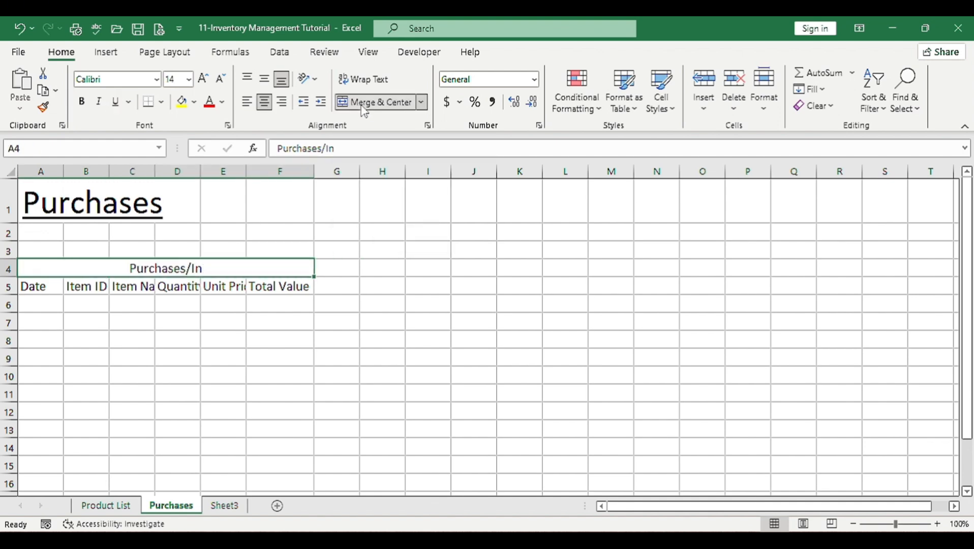
left_click(247, 104)
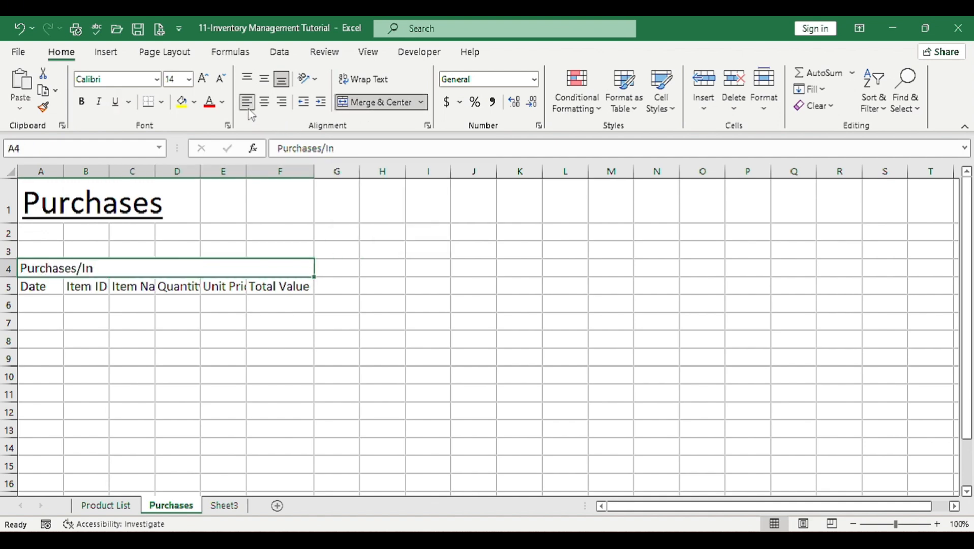
Give the Purchases/In heading a light blue fill and bold white text
left_click(194, 104)
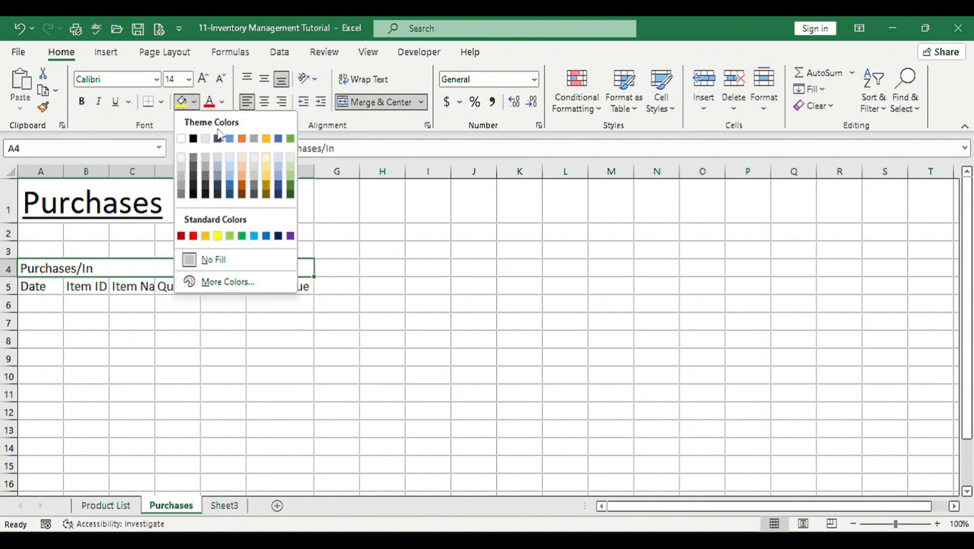
left_click(253, 235)
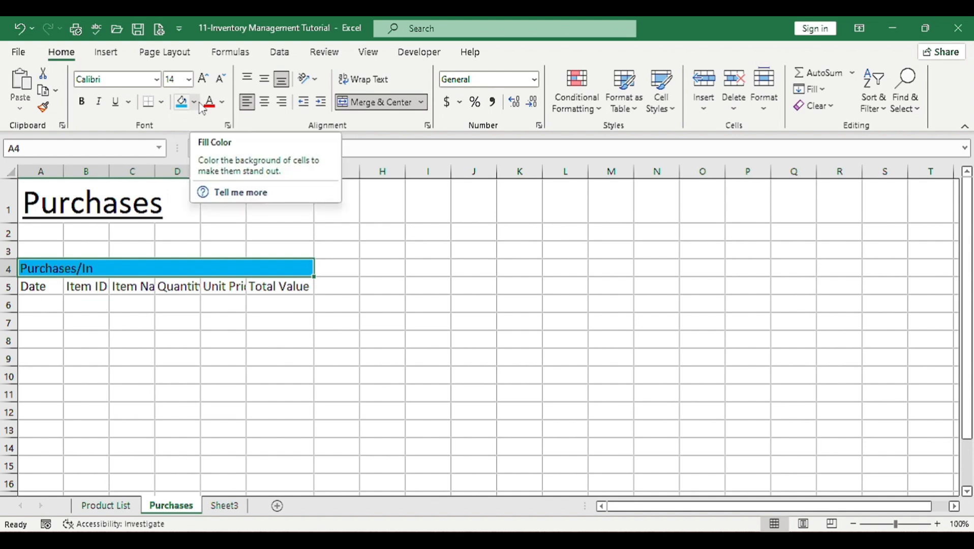
left_click(222, 101)
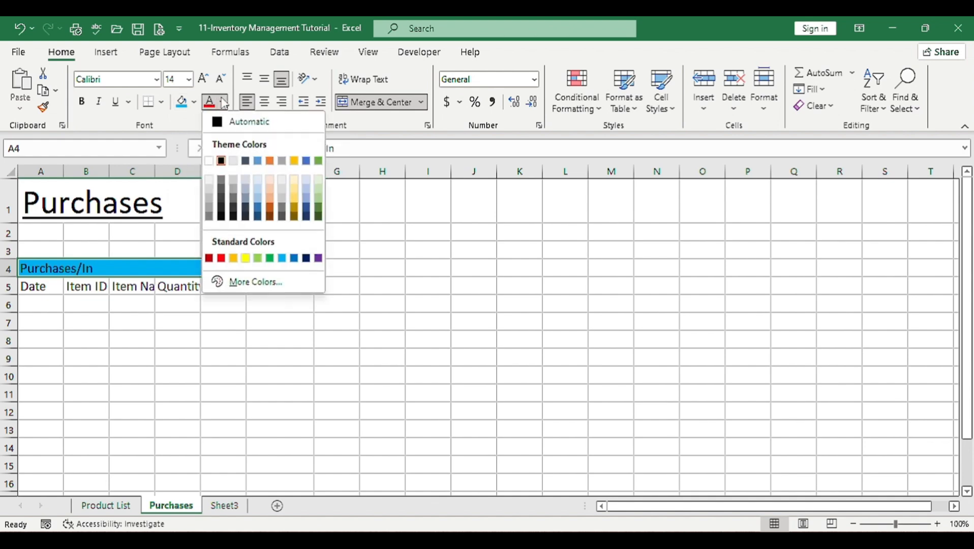
left_click(209, 160)
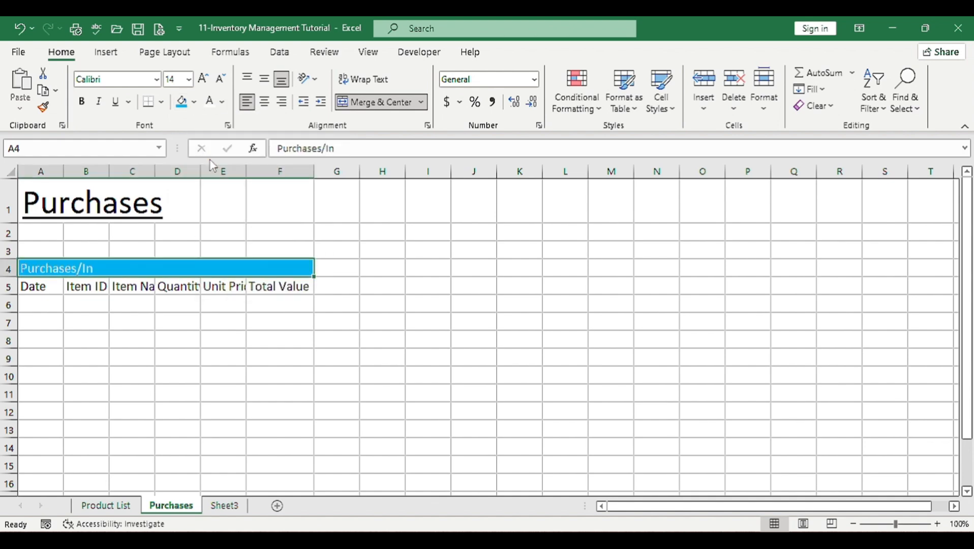
left_click(81, 103)
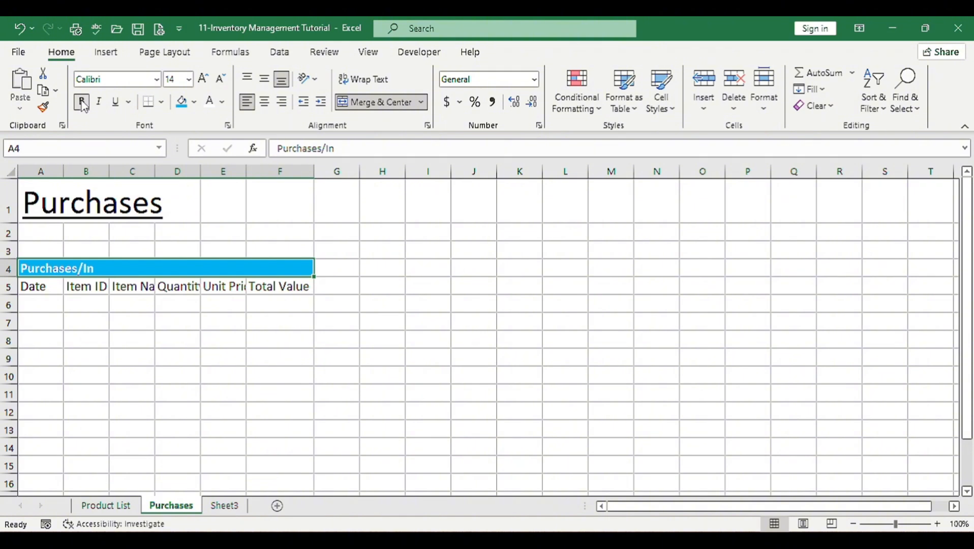
Convert the header row A5:F5 into a table with headers and turn off its filter buttons
left_click(56, 283)
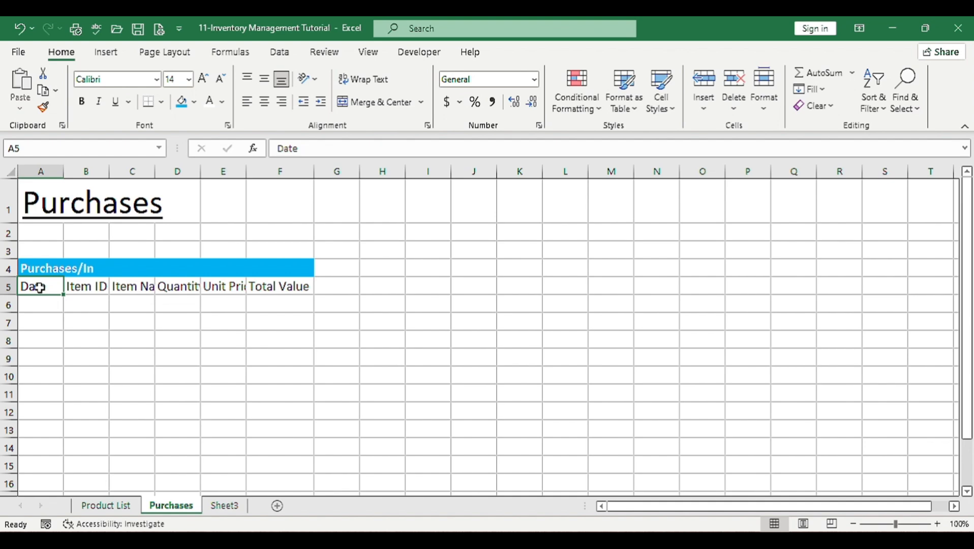
left_click_drag(35, 285, 275, 287)
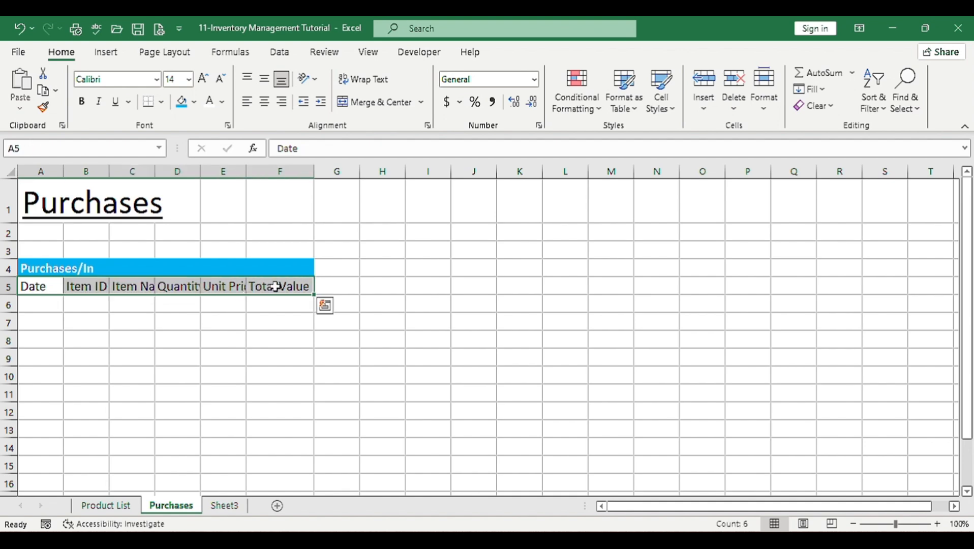
key("ctrl+t")
left_click_drag(531, 254, 364, 237)
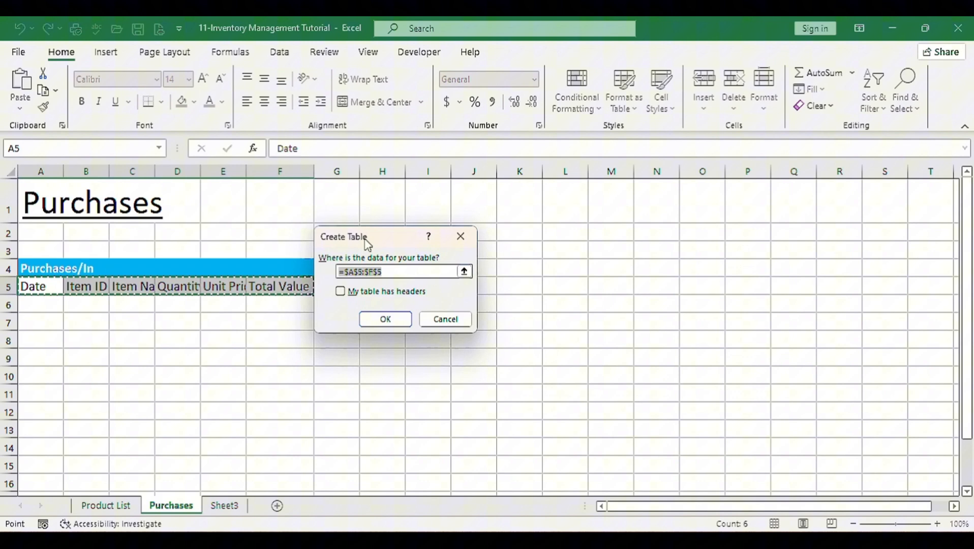
left_click(345, 293)
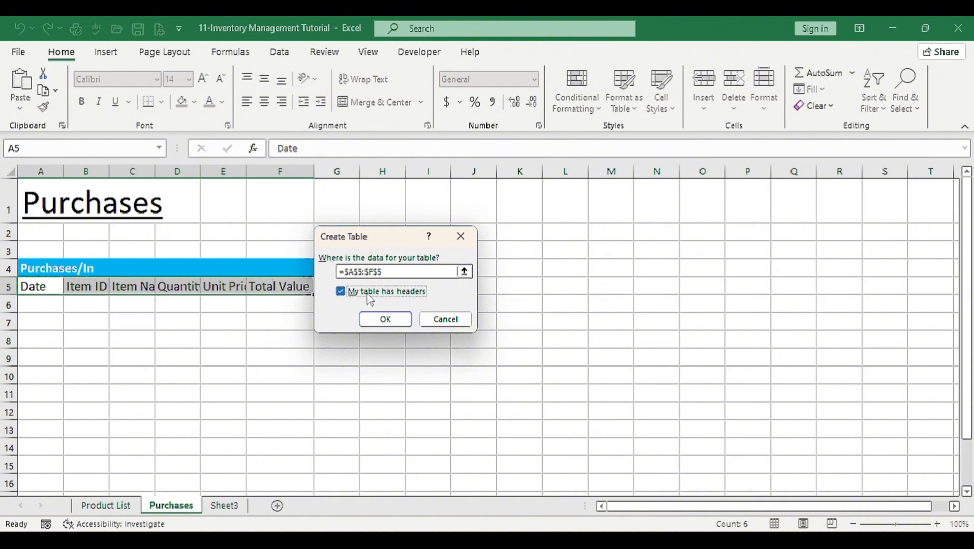
left_click(394, 320)
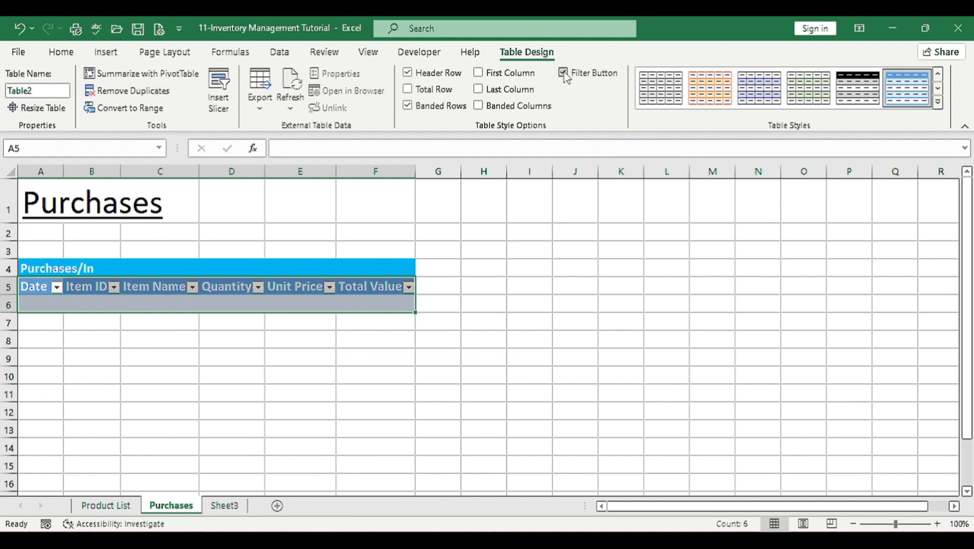
left_click(564, 73)
left_click(219, 303)
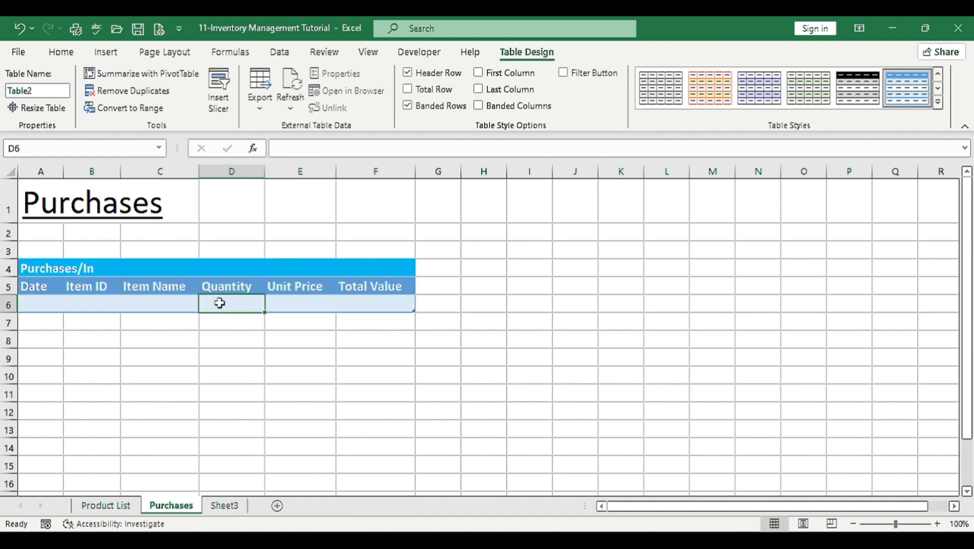
Enter the date 1/1/24 in A6 of the Purchases/In table
left_click(47, 300)
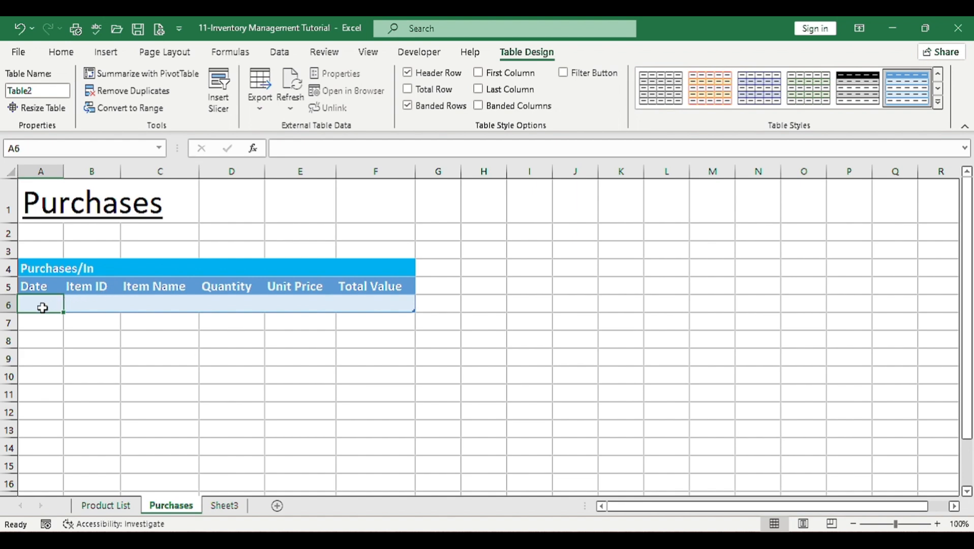
type("1/1")
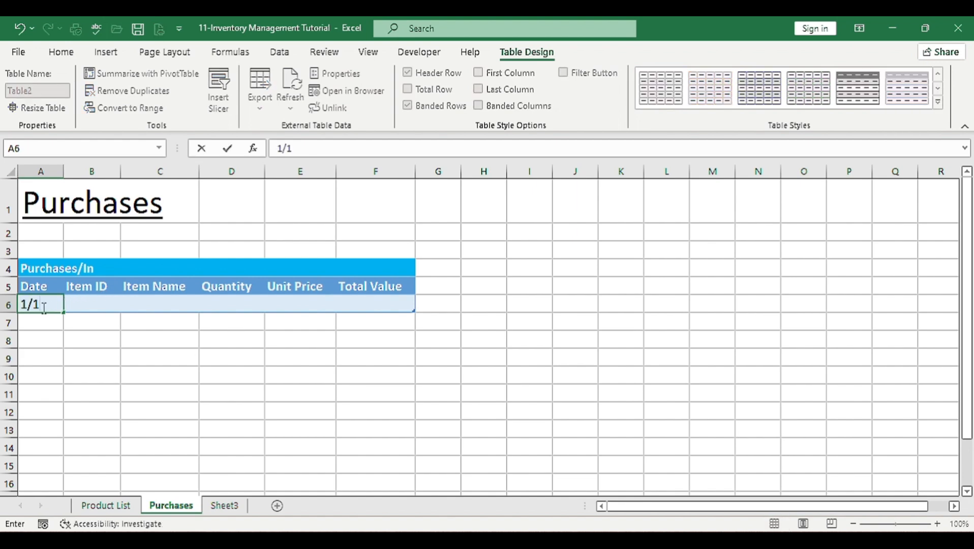
type("/24")
key("Tab")
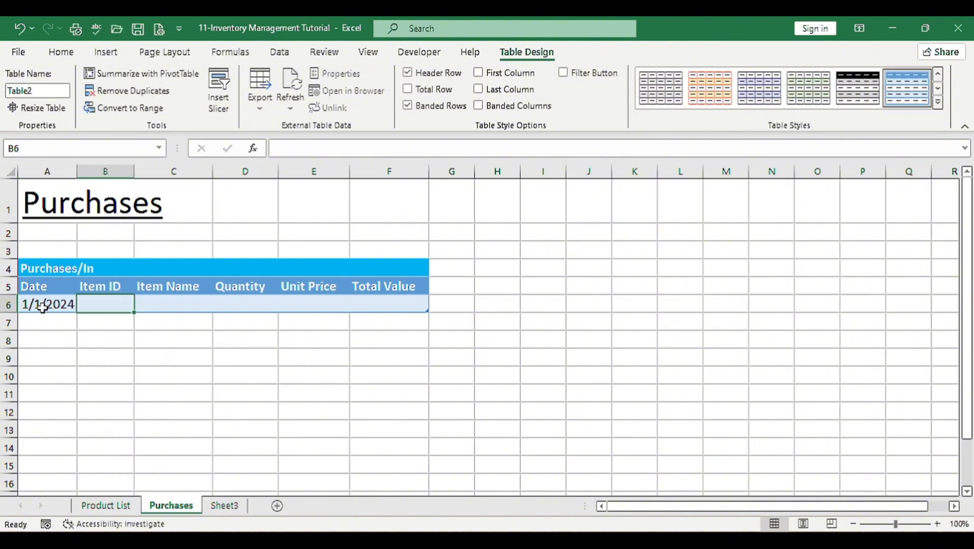
Add list data validation with the source =Item_Name to Item Name cell C6, and choose Pen from its dropdown
left_click(153, 306)
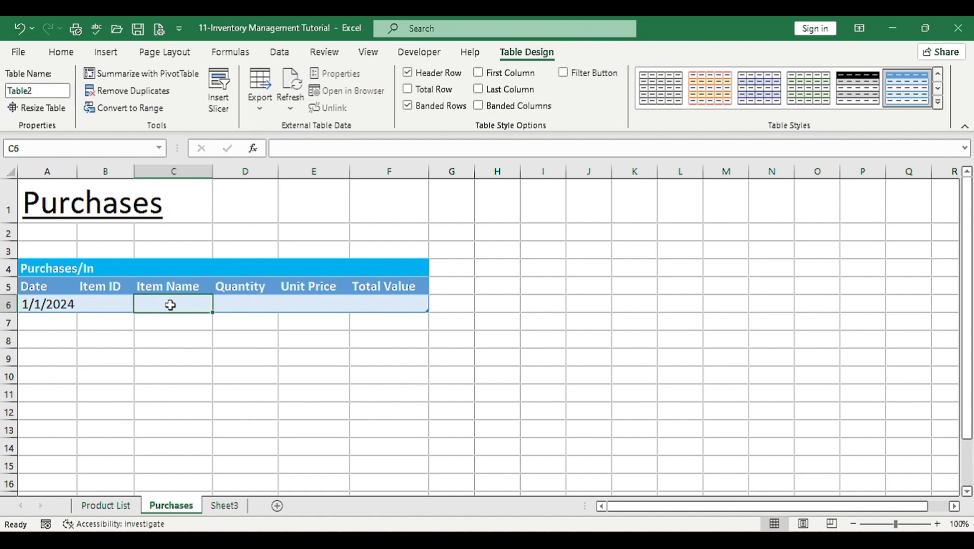
left_click(106, 505)
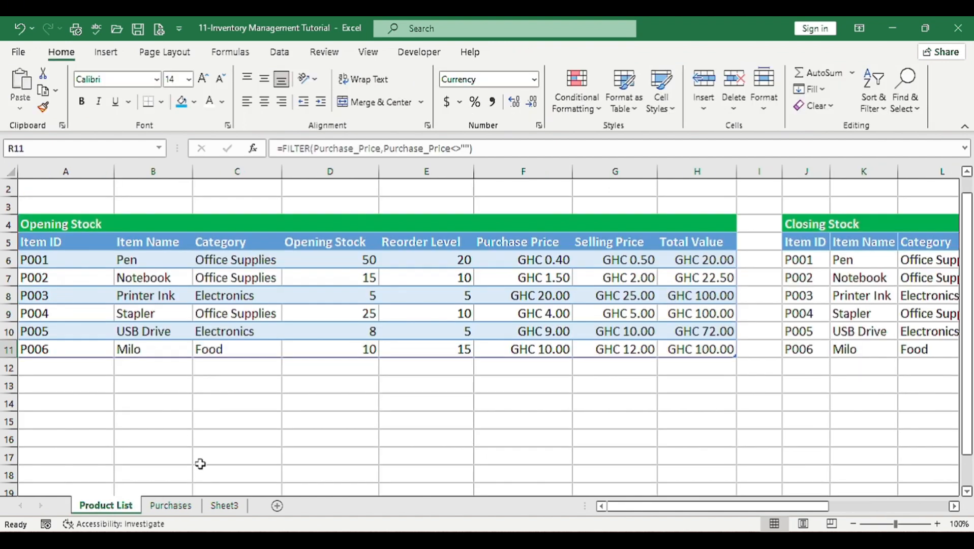
left_click(175, 507)
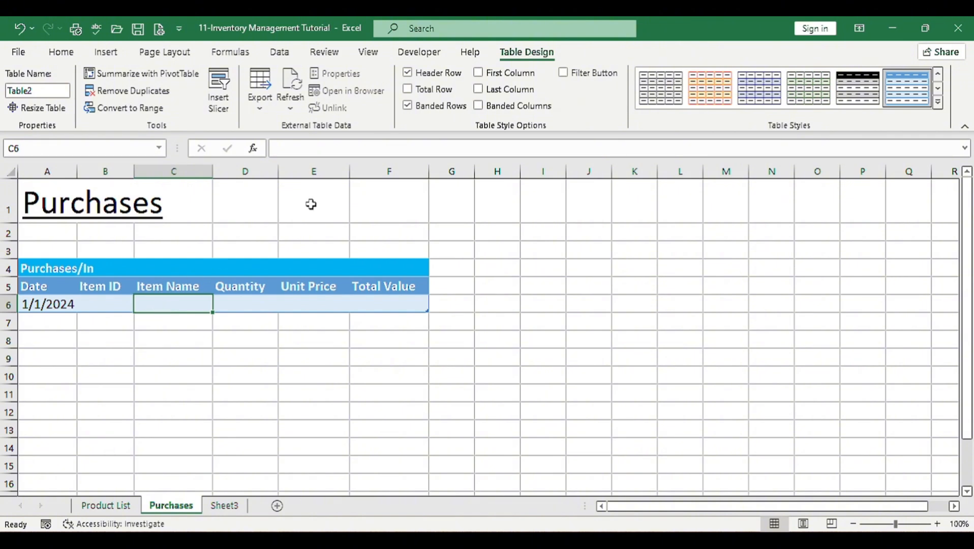
left_click(282, 57)
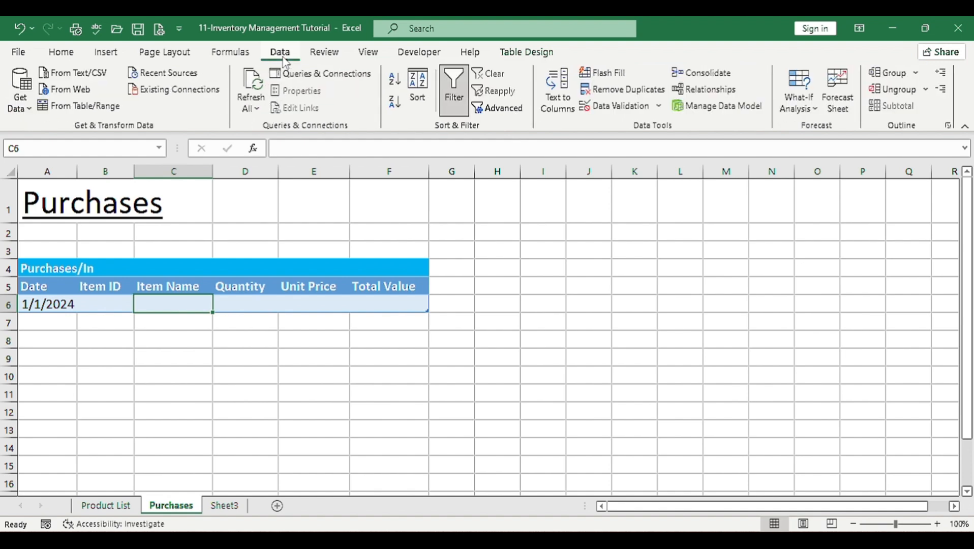
left_click(632, 111)
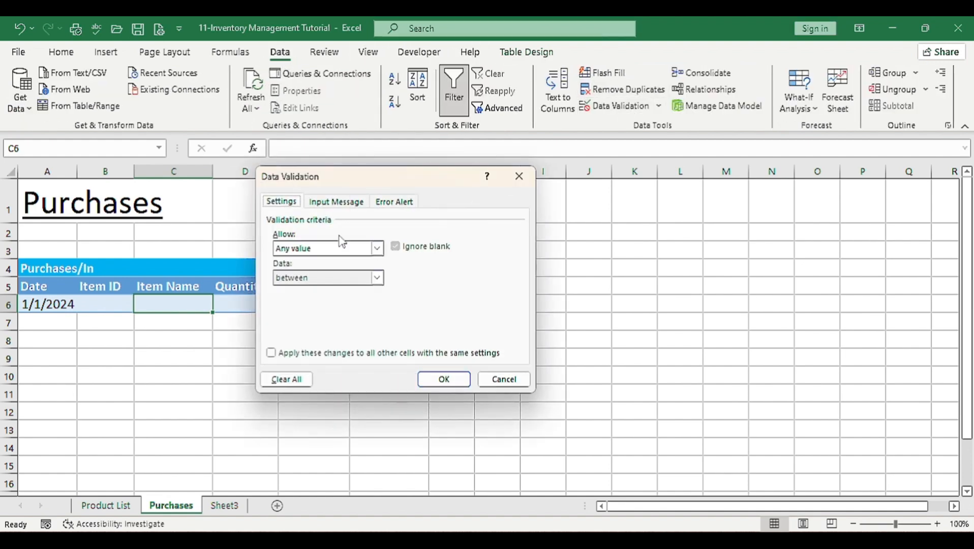
left_click(377, 248)
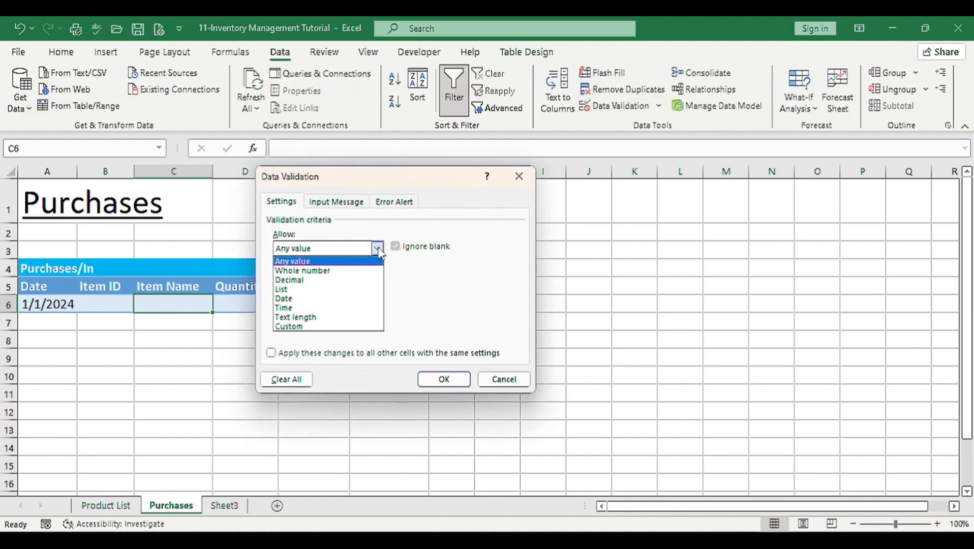
left_click(307, 290)
left_click(340, 305)
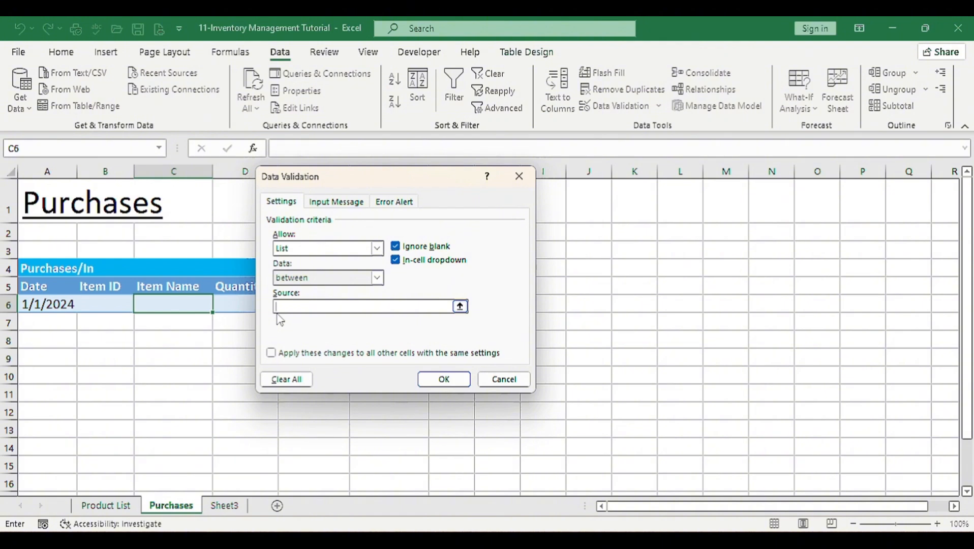
type("=Item_Name")
left_click(429, 376)
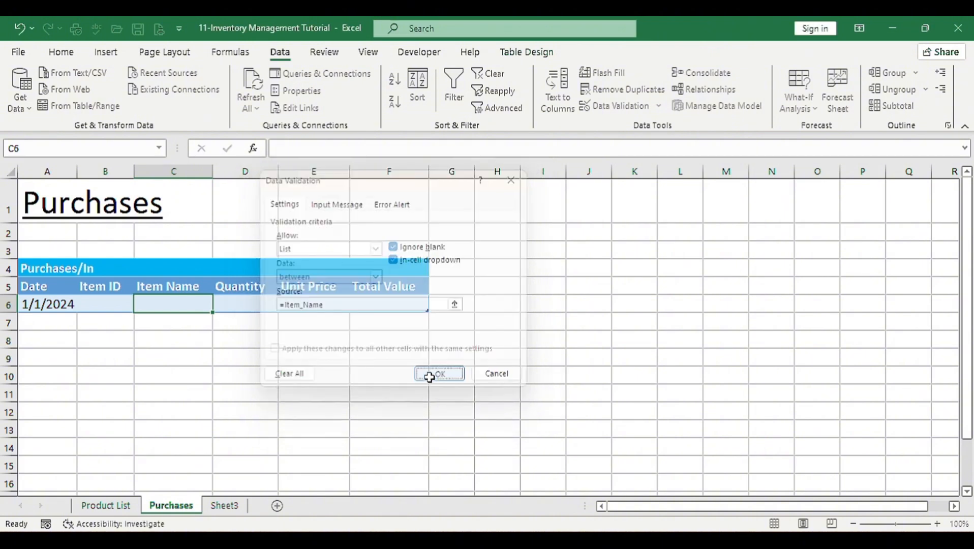
left_click(219, 305)
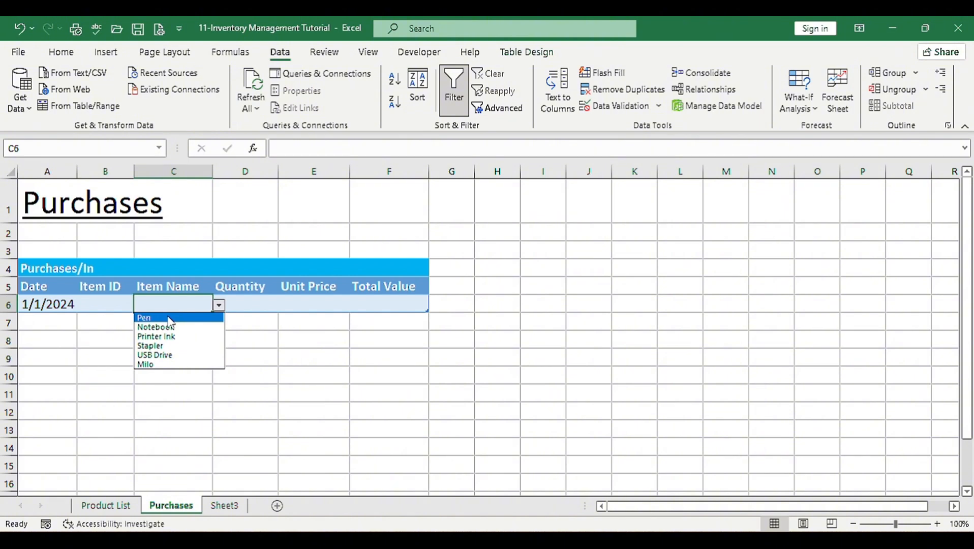
left_click(168, 318)
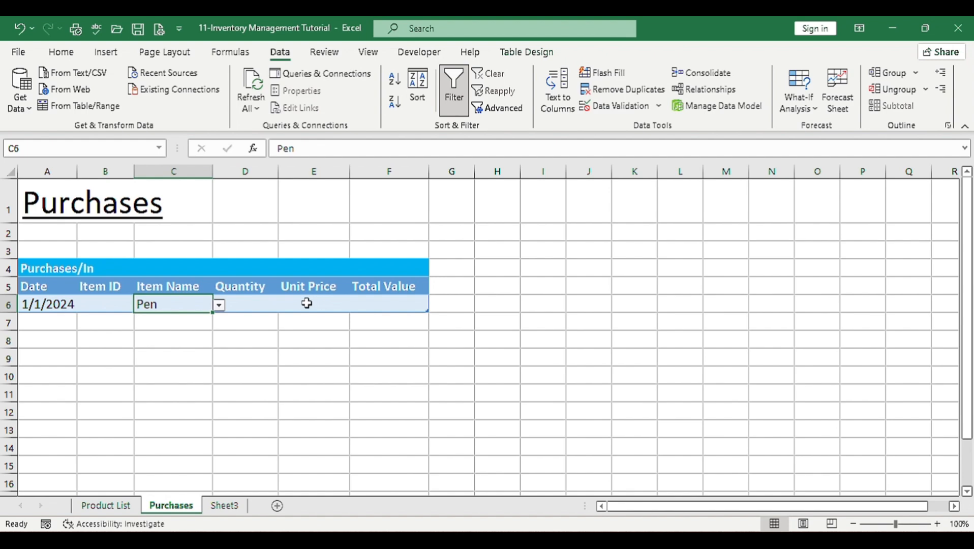
Enter the formula =XLOOKUP(C6,Item_Name,Item_ID) in Item ID cell B6 of the Purchases/In table
left_click(116, 303)
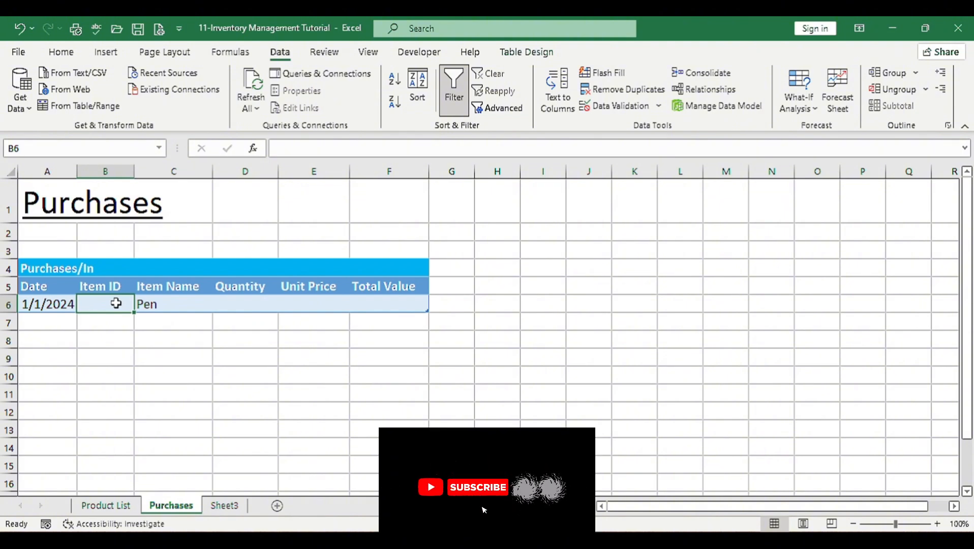
type("=")
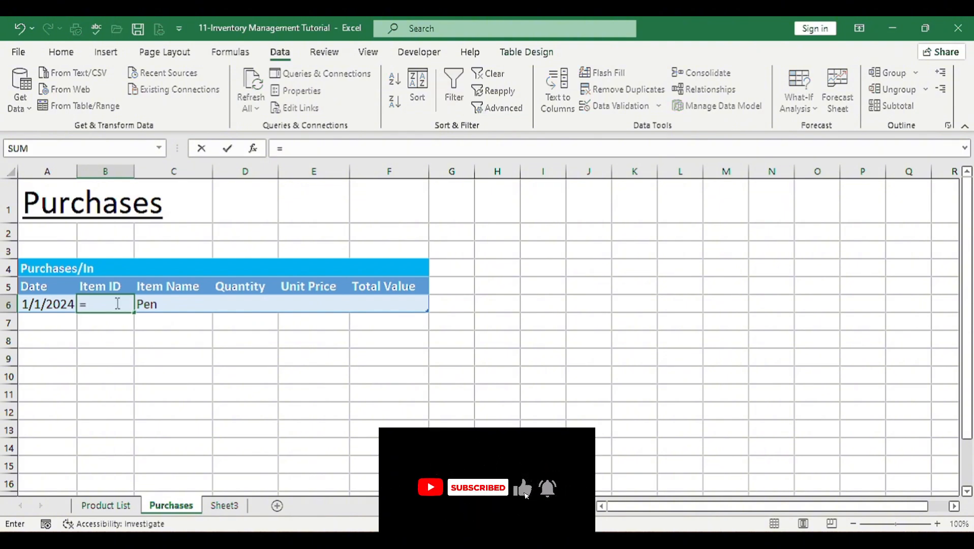
type("xl")
key("Tab")
left_click(429, 155)
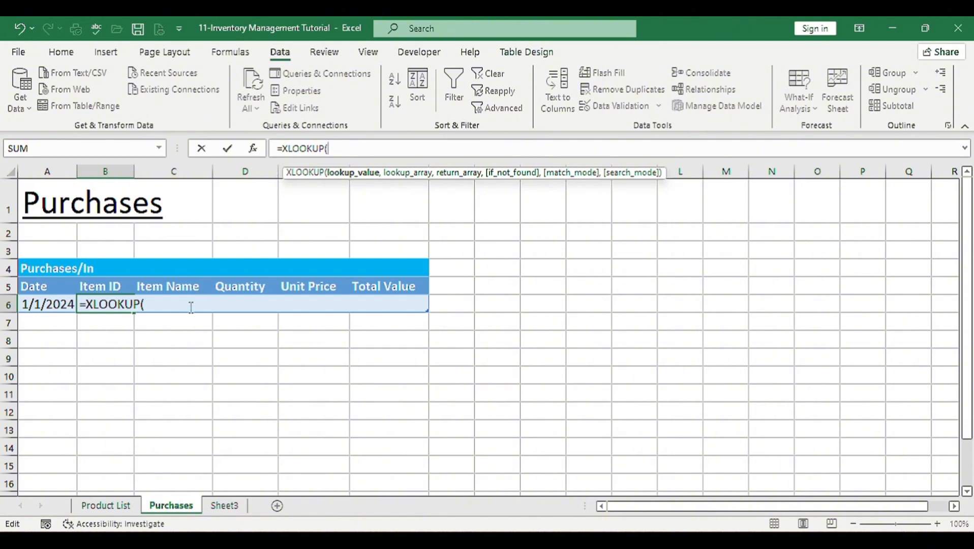
type("C6,")
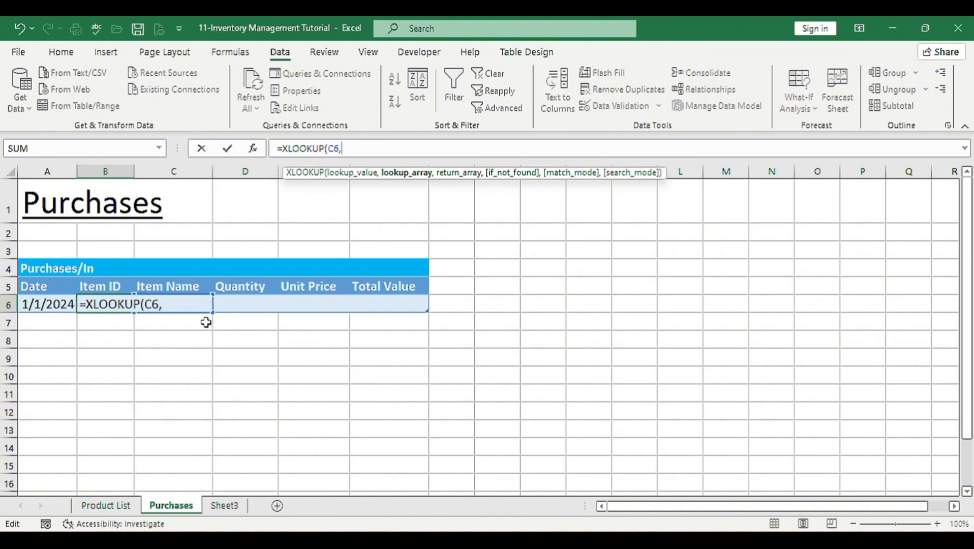
type("IT")
key("Down")
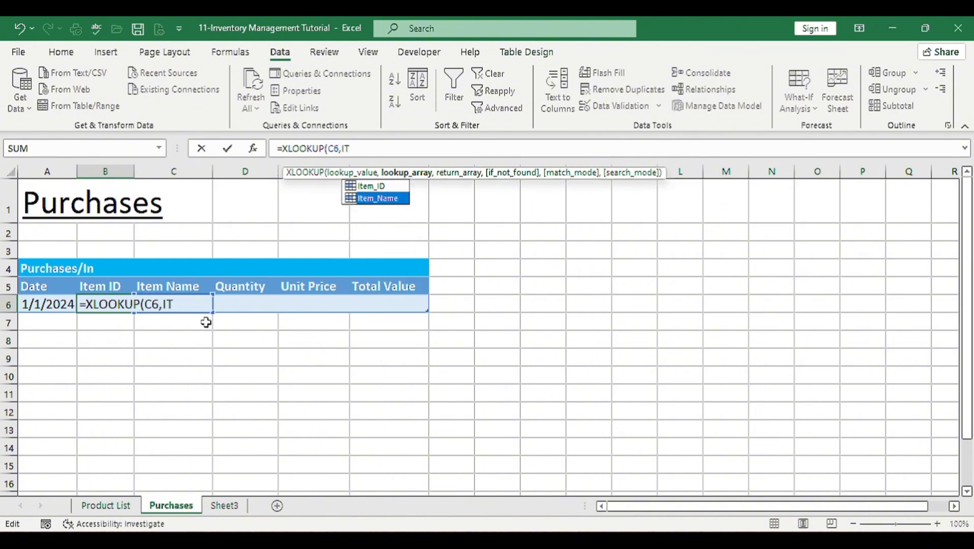
key("Tab")
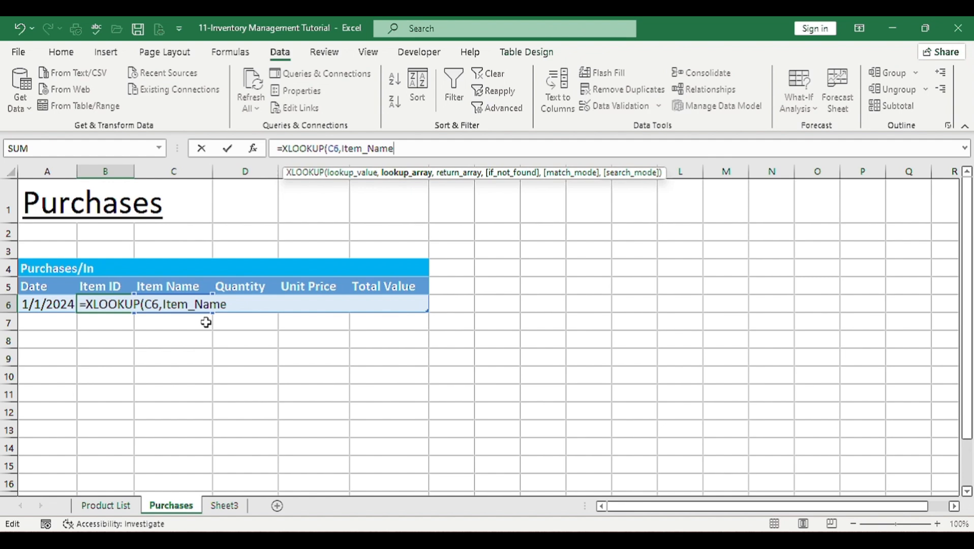
type(",")
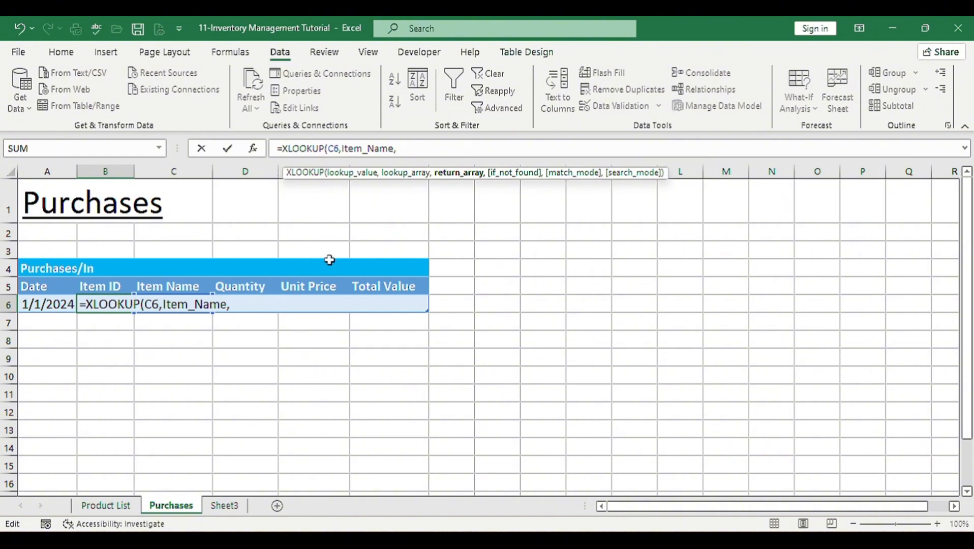
type("T")
key("BackSpace")
type("Item_ID")
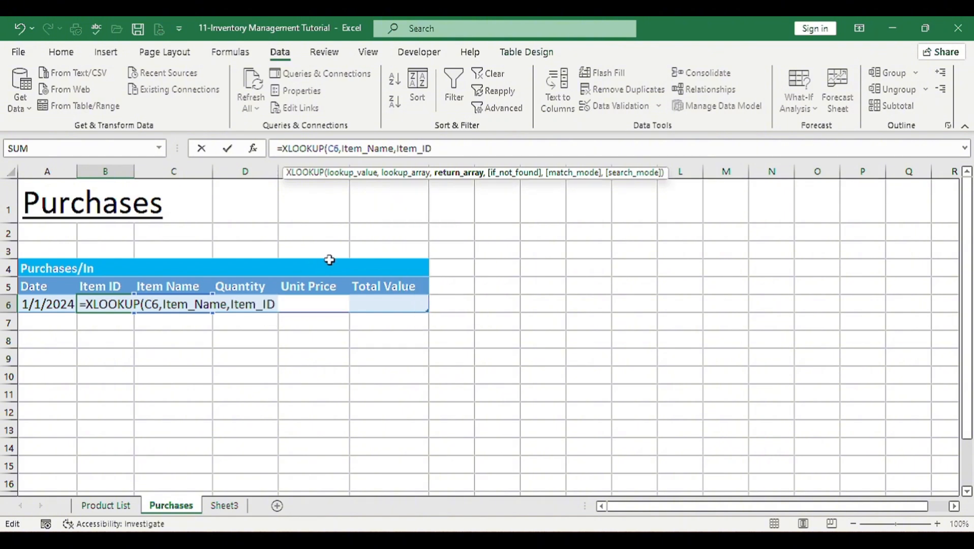
type(")")
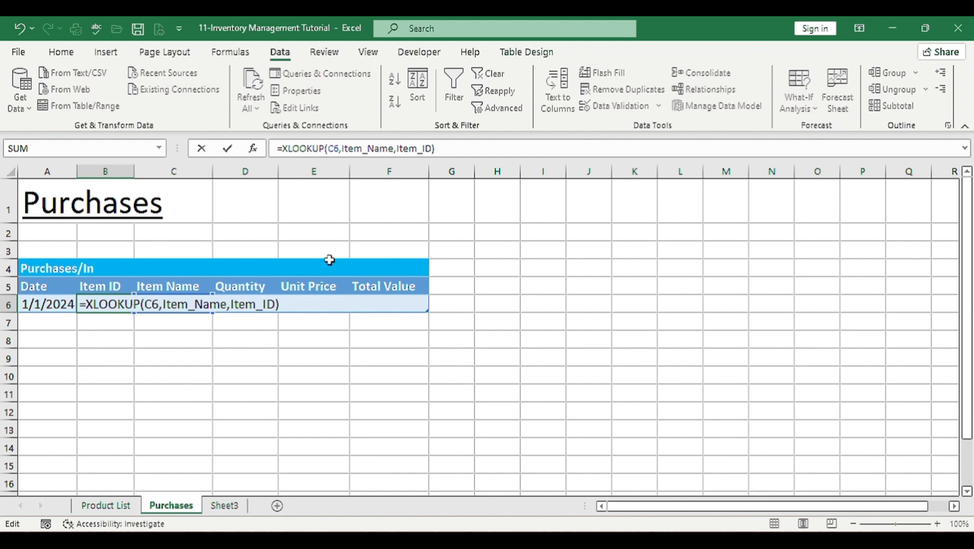
key("ctrl+Return")
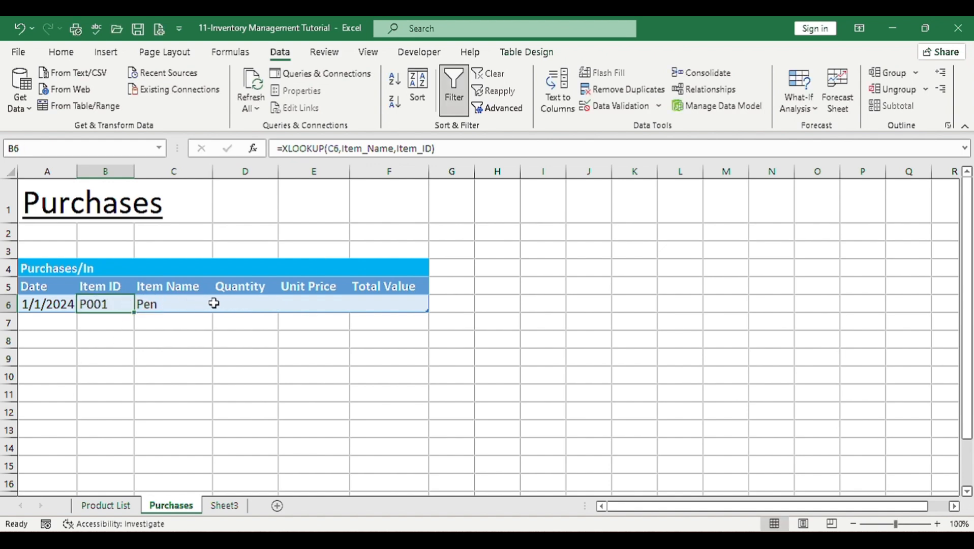
Enter a quantity of 20 for the Pen purchase in D6
left_click(244, 303)
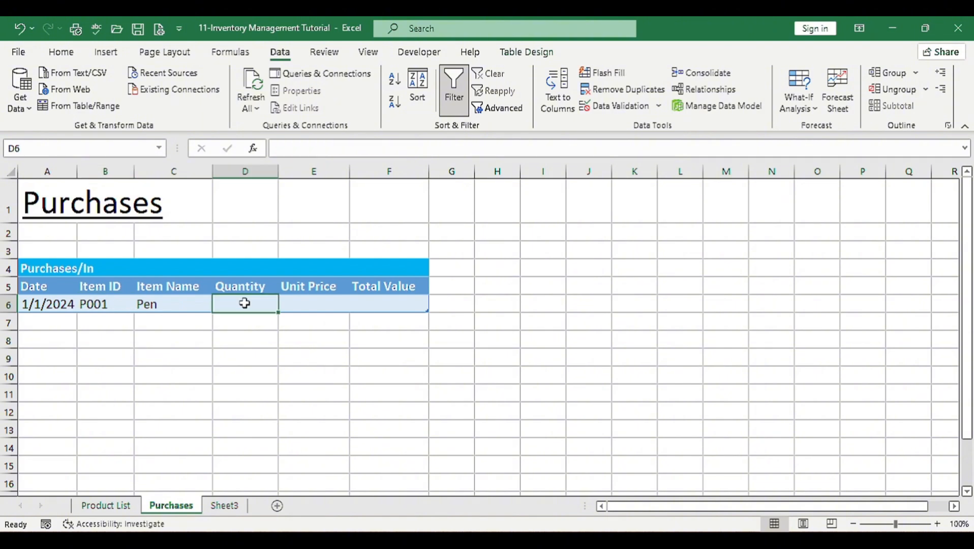
type("20")
key("Tab")
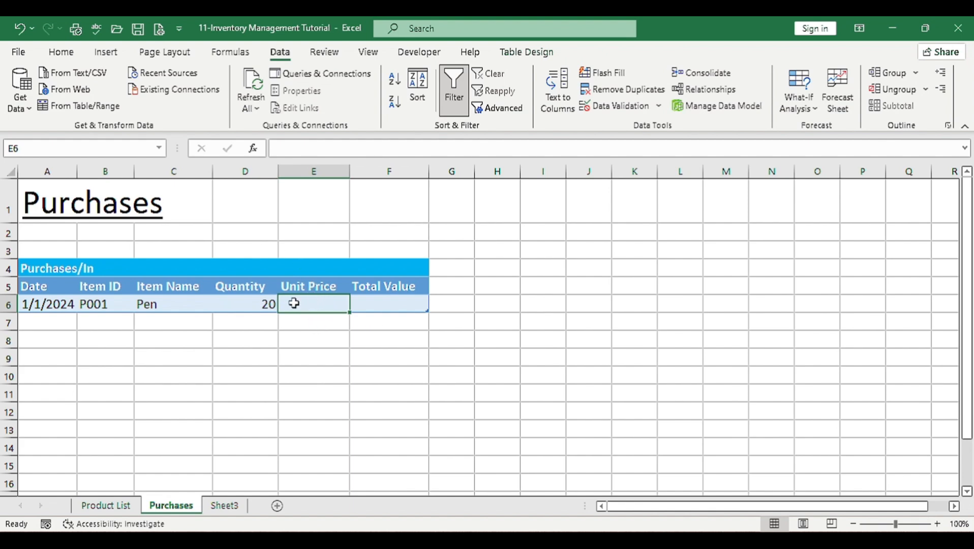
Enter the formula =XLOOKUP([@[Item Name]],Item_Name,Purchase_Price) in Unit Price cell E6
type("=")
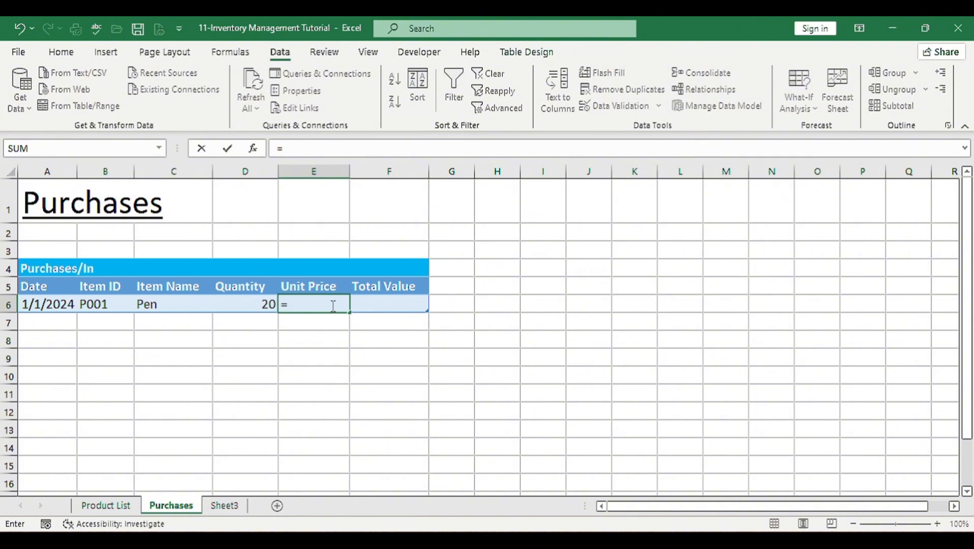
type("XL")
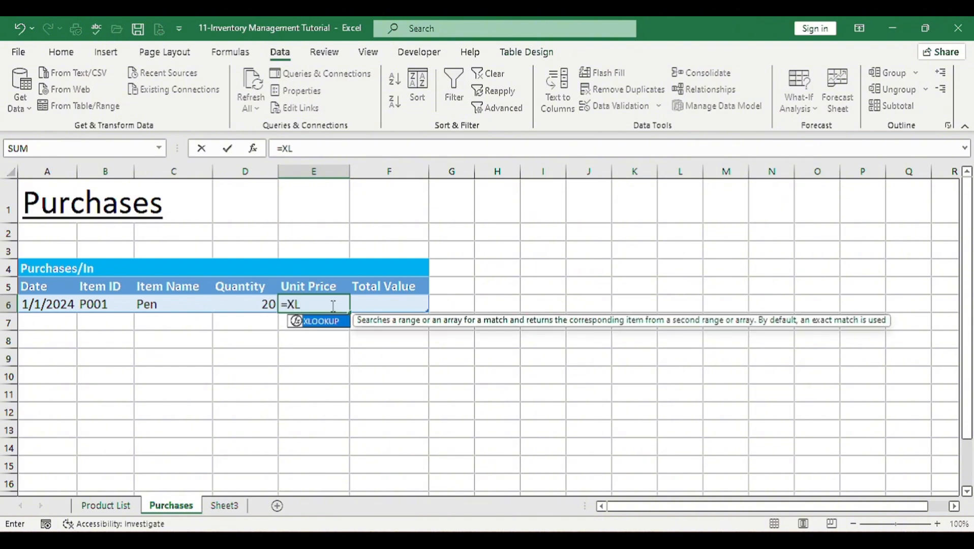
key("Tab")
left_click(169, 304)
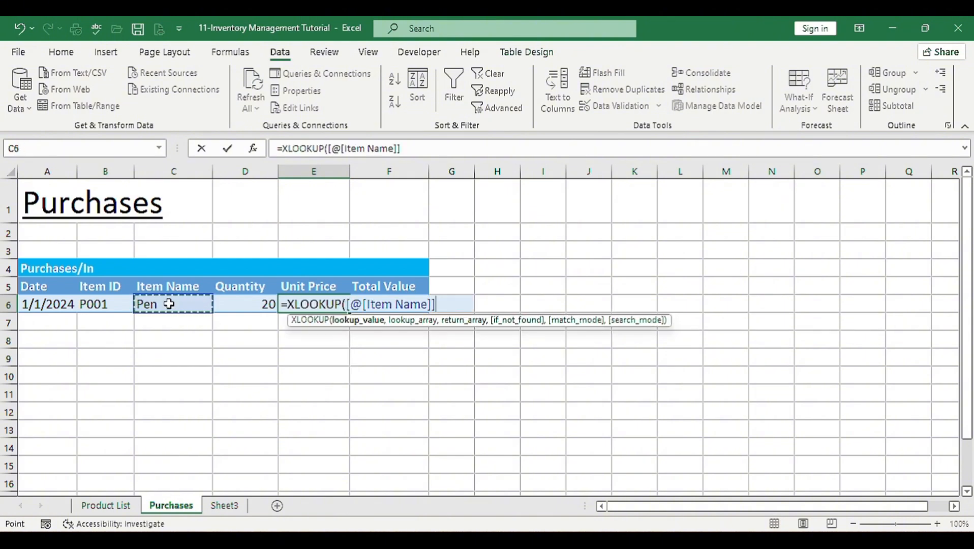
type(",")
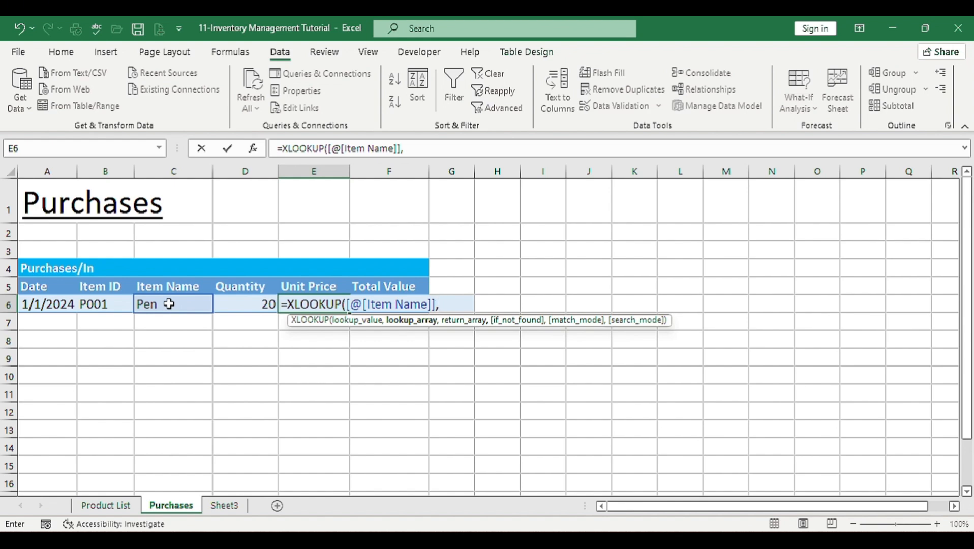
type("IT")
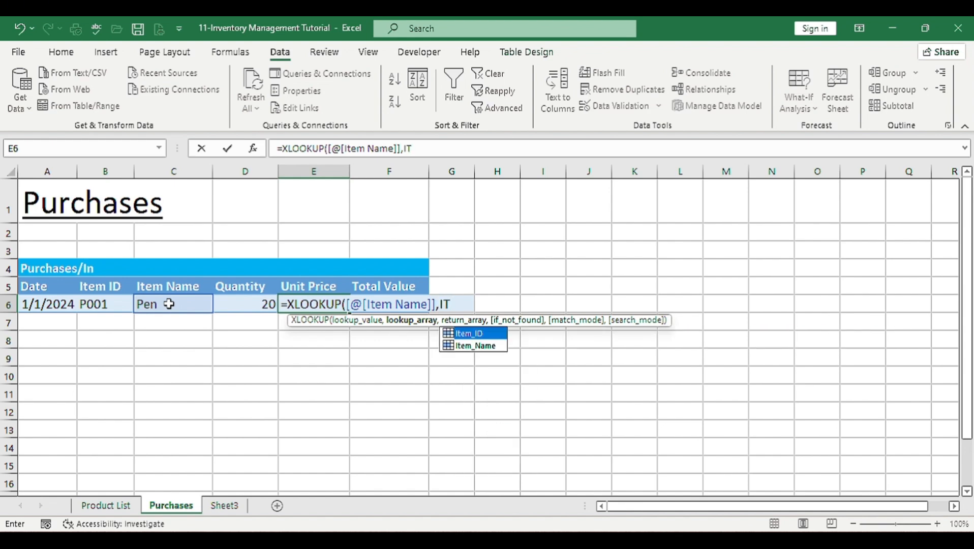
key("Down")
key("Tab")
type(",")
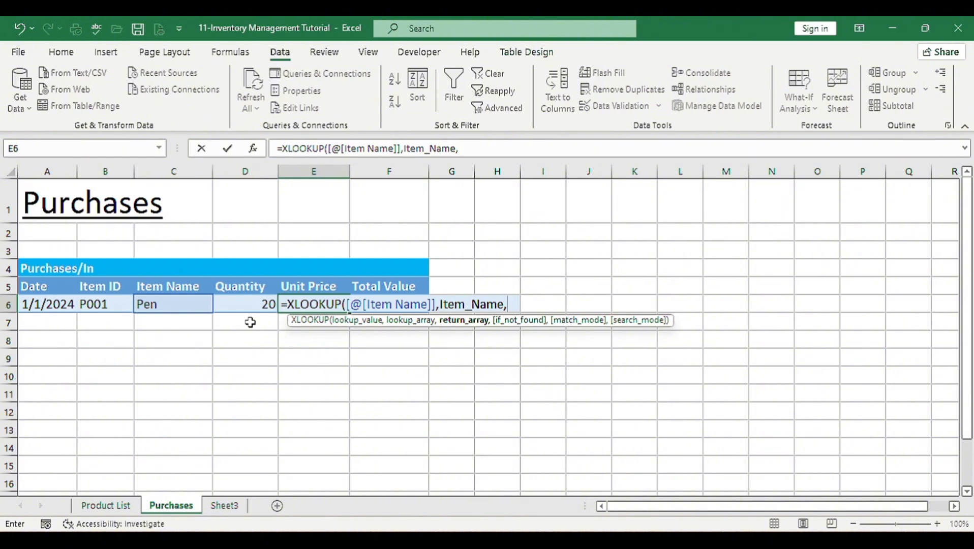
type("PUR")
key("Tab")
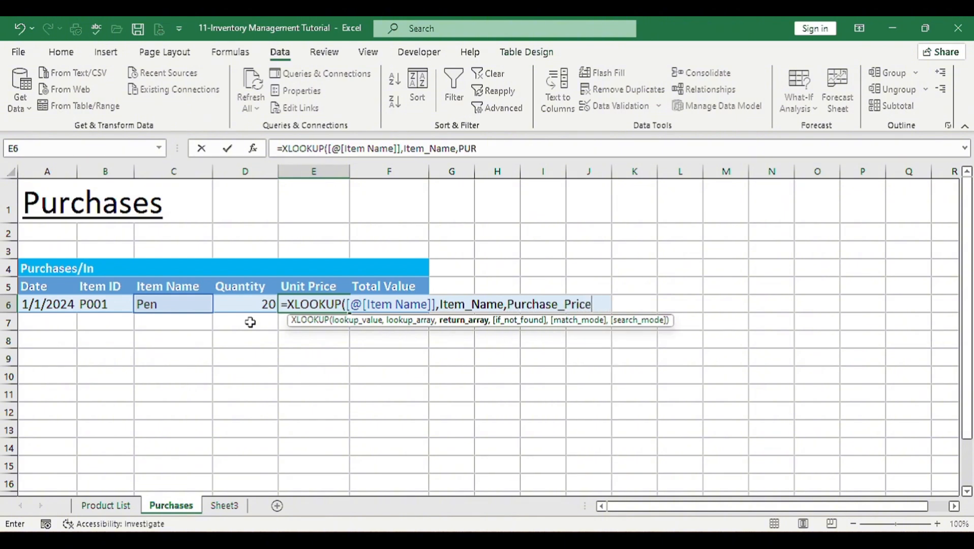
type(")")
key("ctrl+Return")
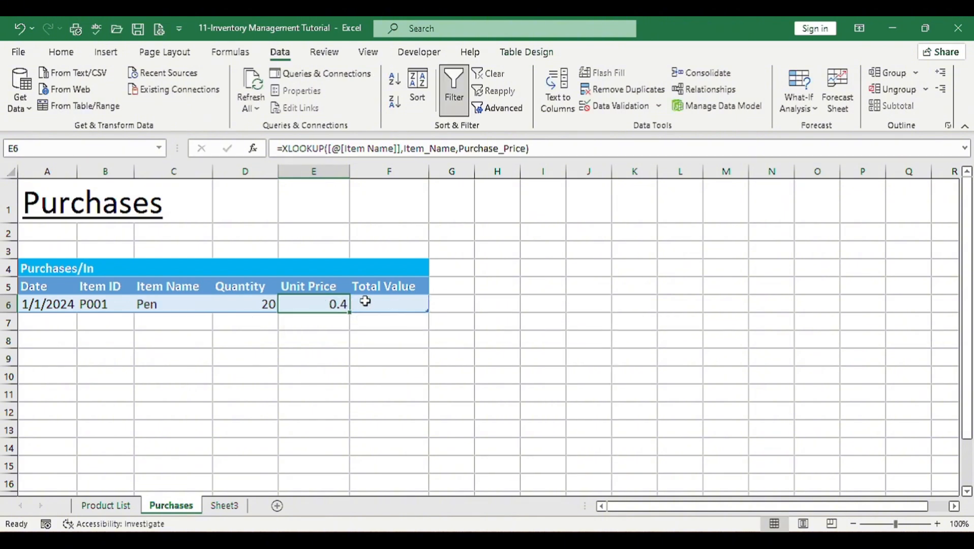
left_click(366, 301)
type("=")
key("BackSpace")
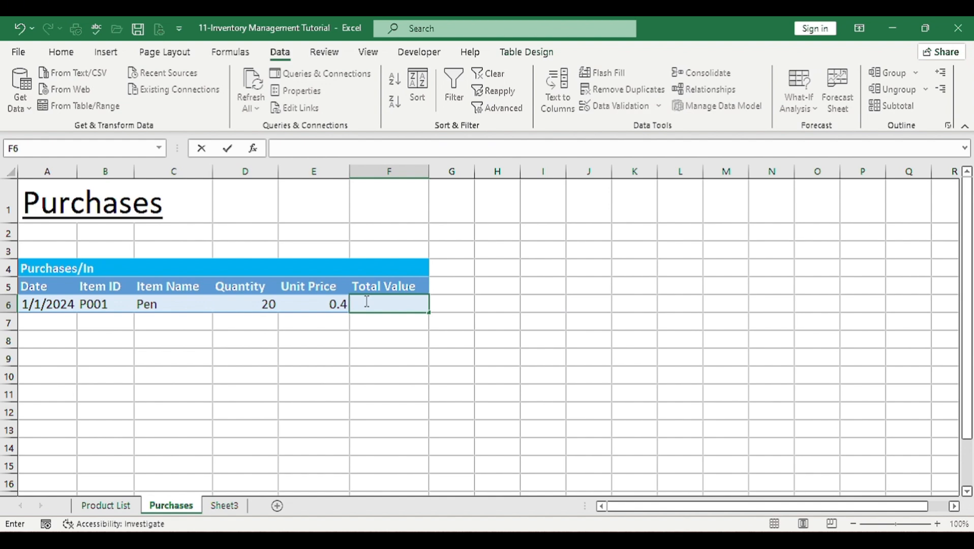
type("=")
left_click(249, 301)
type("*")
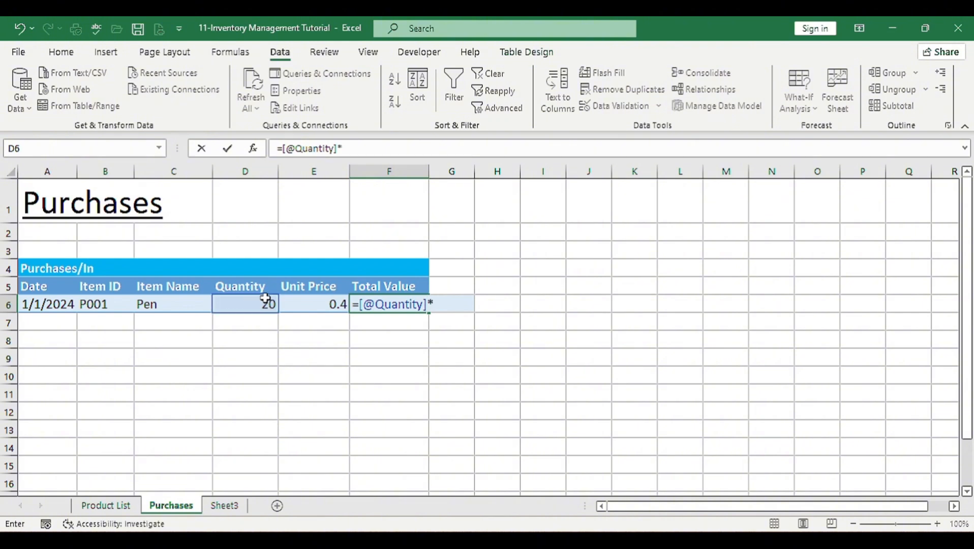
left_click(331, 303)
key("Return")
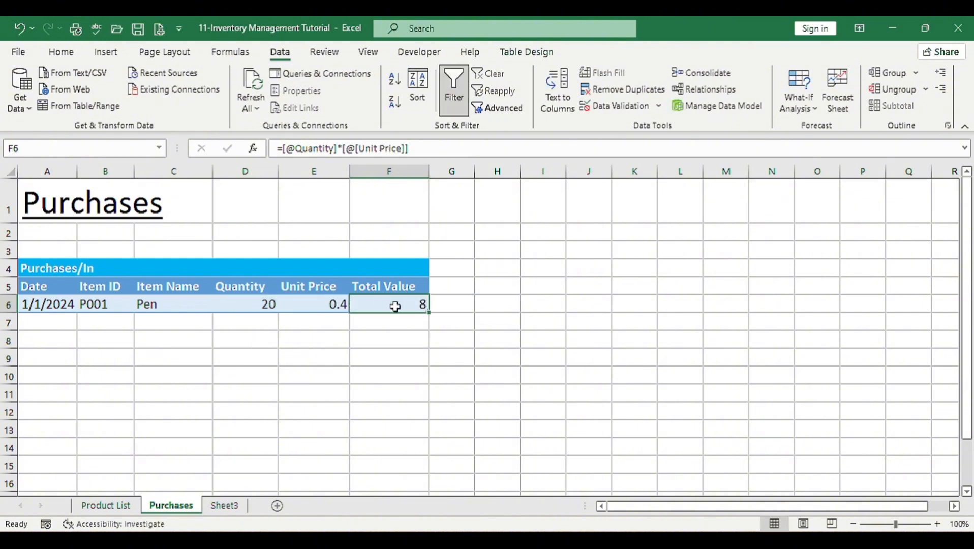
Format the Unit Price and Total Value cells E6:F6 as Currency with the GHC symbol and 2 decimal places
left_click_drag(327, 303, 376, 304)
left_click(70, 57)
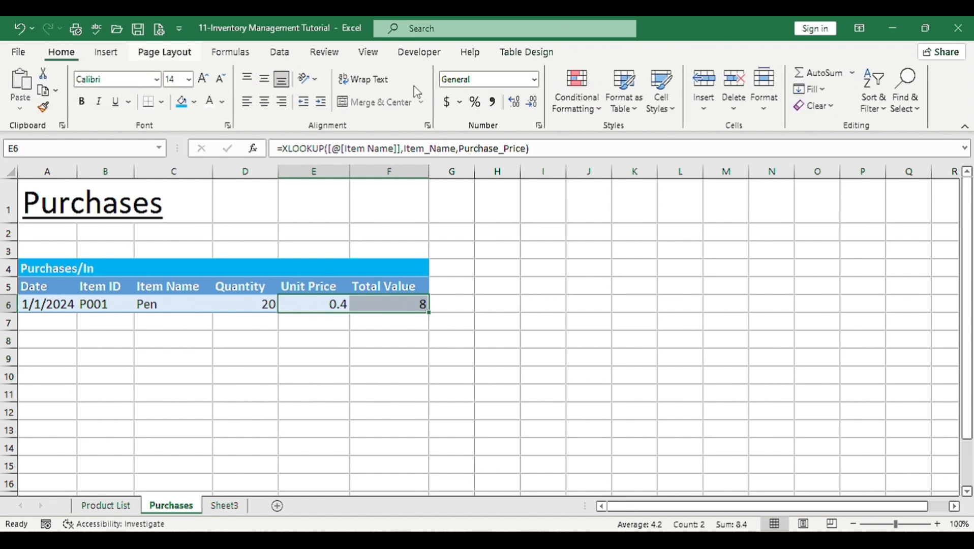
left_click(539, 125)
left_click(249, 193)
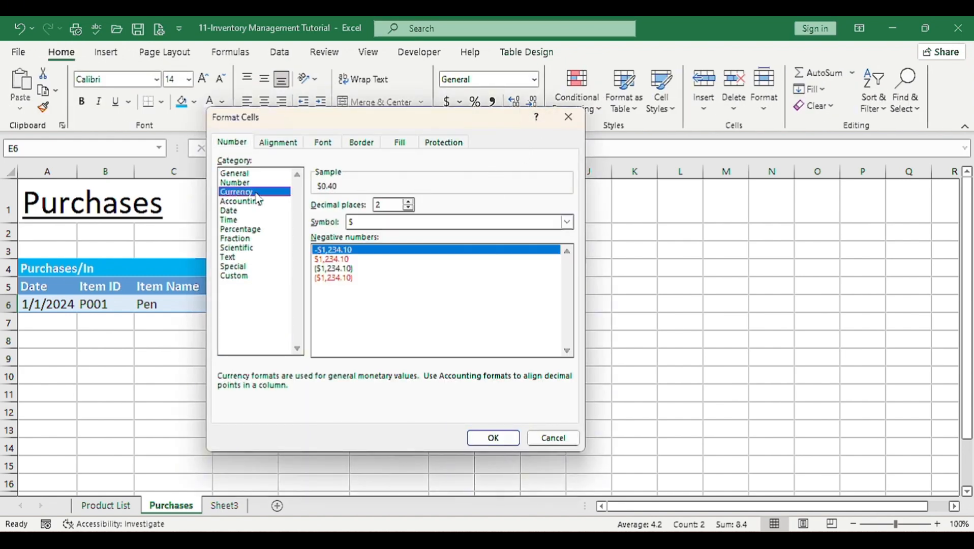
left_click(412, 223)
type("gh")
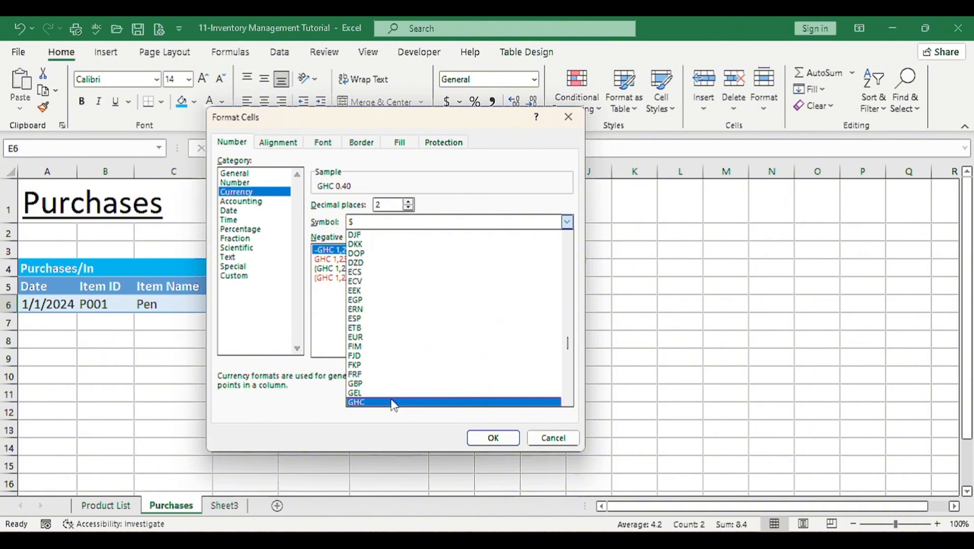
left_click(393, 403)
left_click(493, 438)
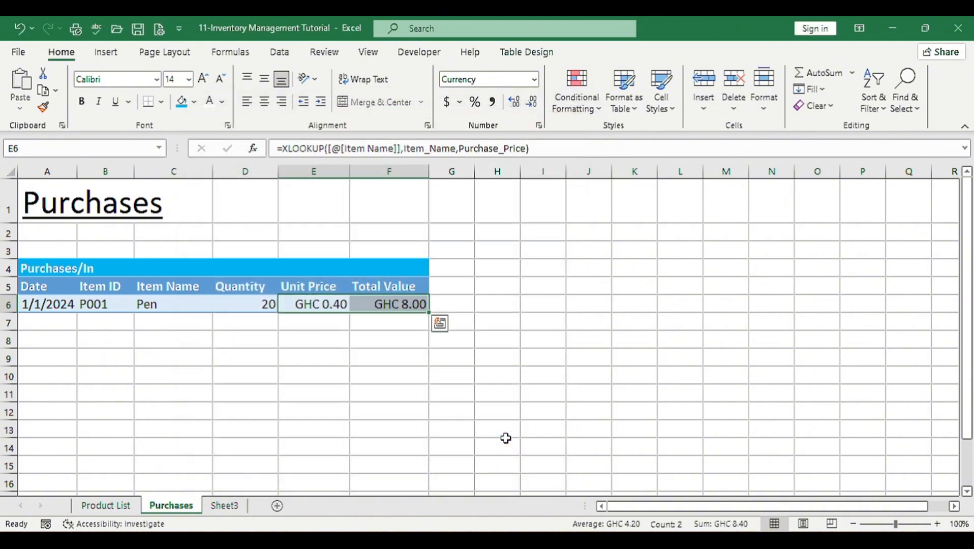
Add a second row to the Purchases/In table by entering the date 1/1/24 in A7
left_click(42, 316)
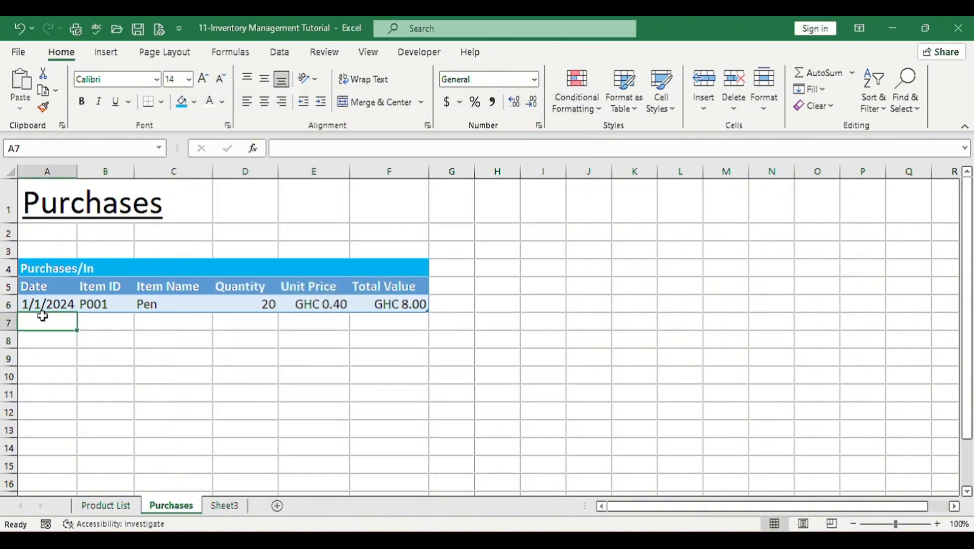
type("1")
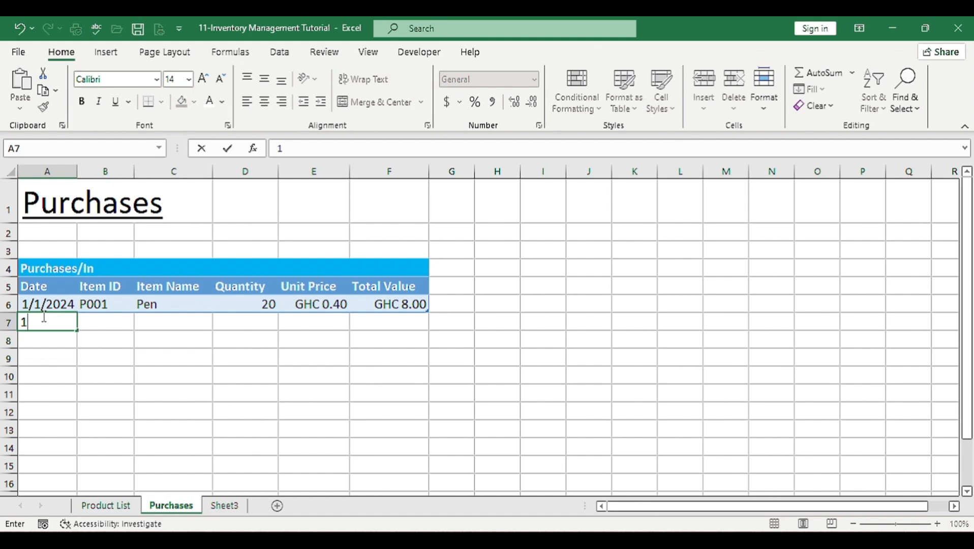
type("/1/24")
key("Tab")
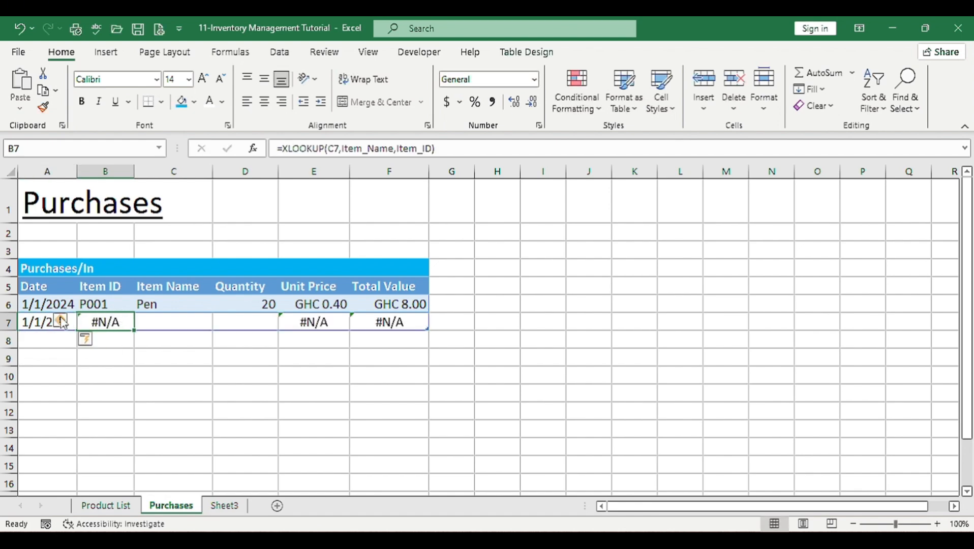
Wrap the Item ID lookup in B6 with error handling so it reads =IFERROR(XLOOKUP(C6,Item_Name,Item_ID),"")
double_click(86, 304)
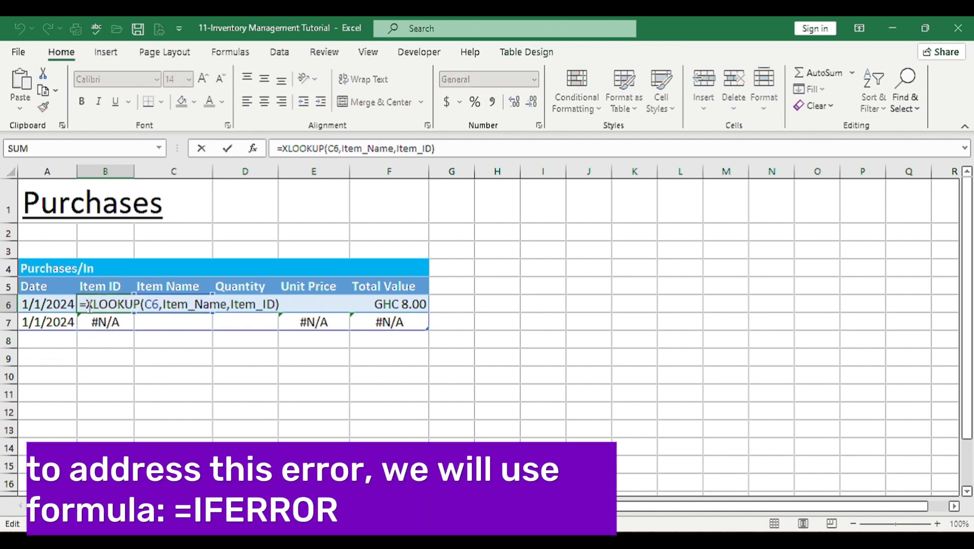
type("IF")
key("Down")
key("Tab")
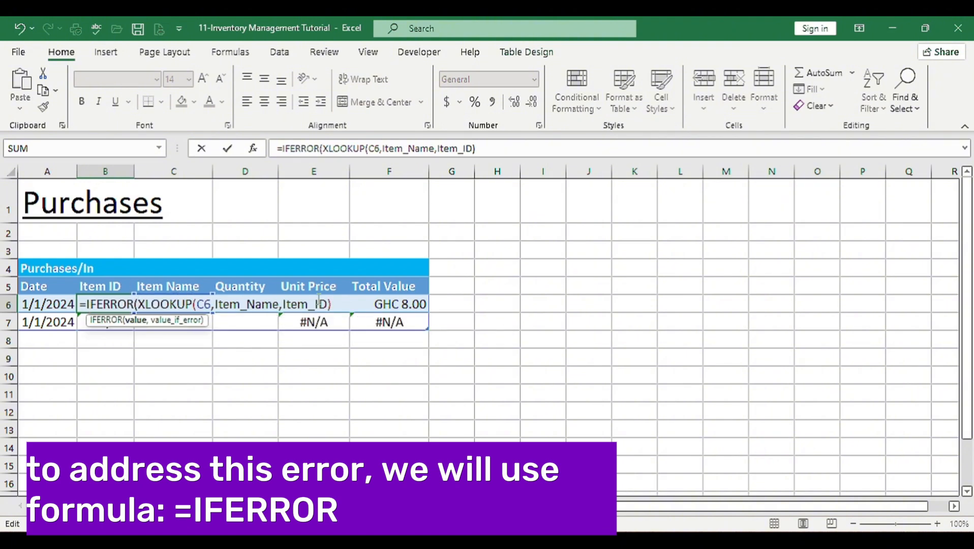
left_click(336, 303)
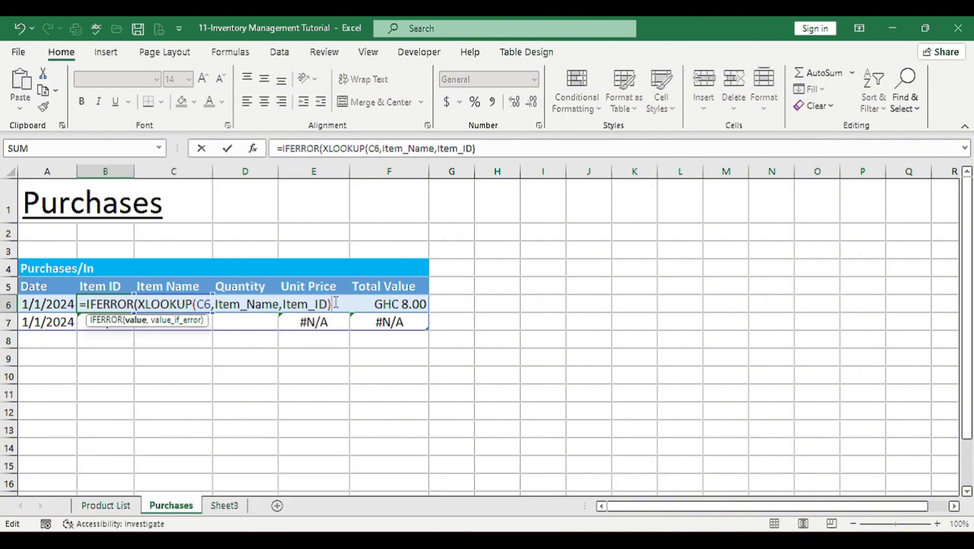
type(",")
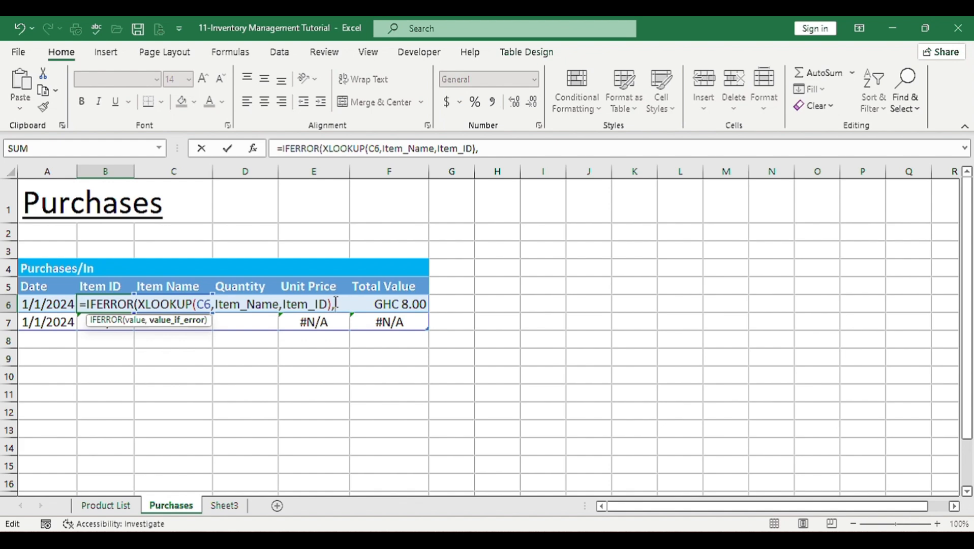
type("\"\"")
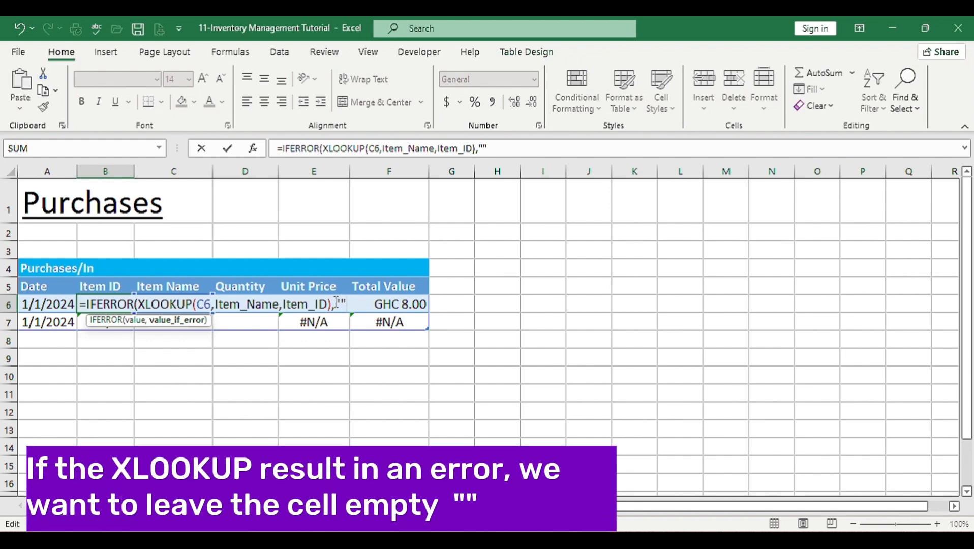
type(")")
key("ctrl+Return")
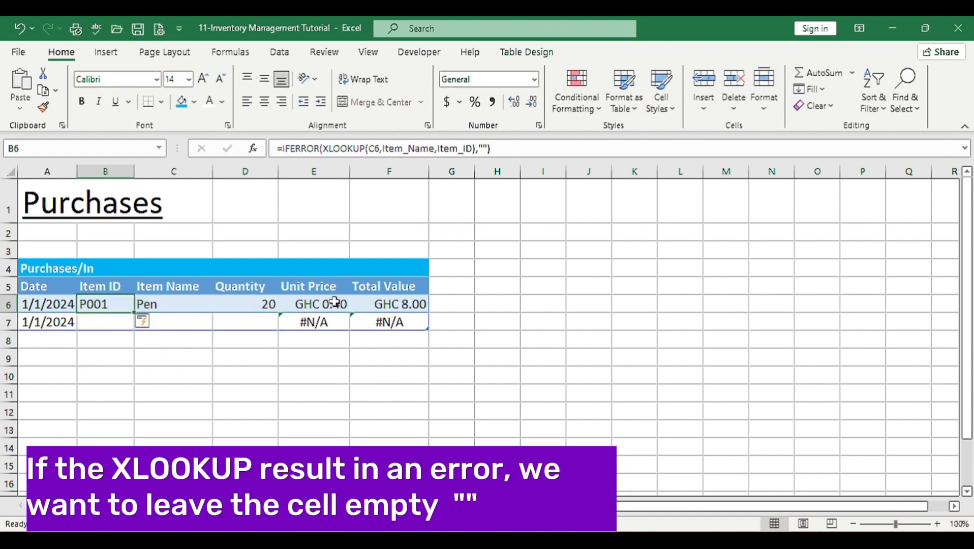
Wrap the Unit Price lookup in E6 with error handling: =IFERROR(XLOOKUP([@[Item Name]],Item_Name,Purchase_Price),"")
left_click(297, 307)
double_click(288, 305)
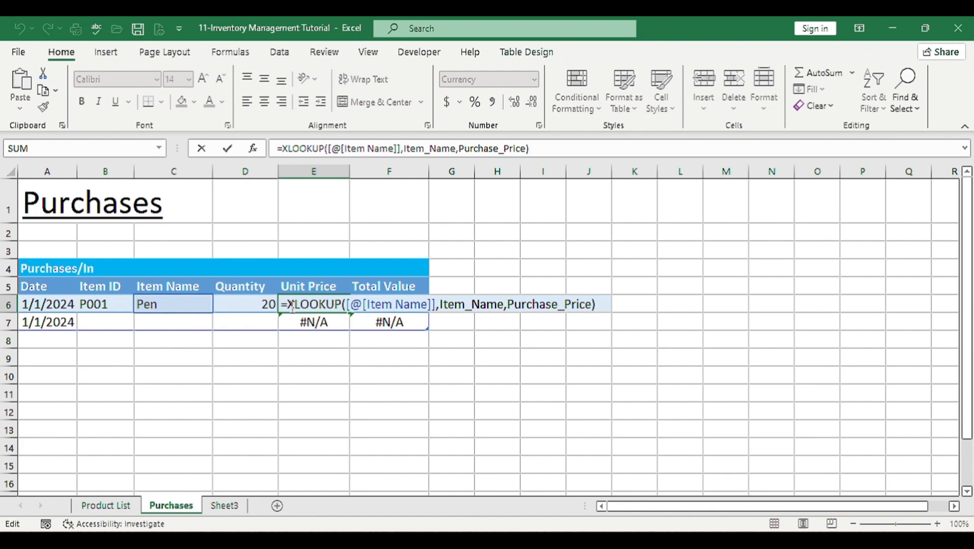
type("IF")
key("Down")
key("Tab")
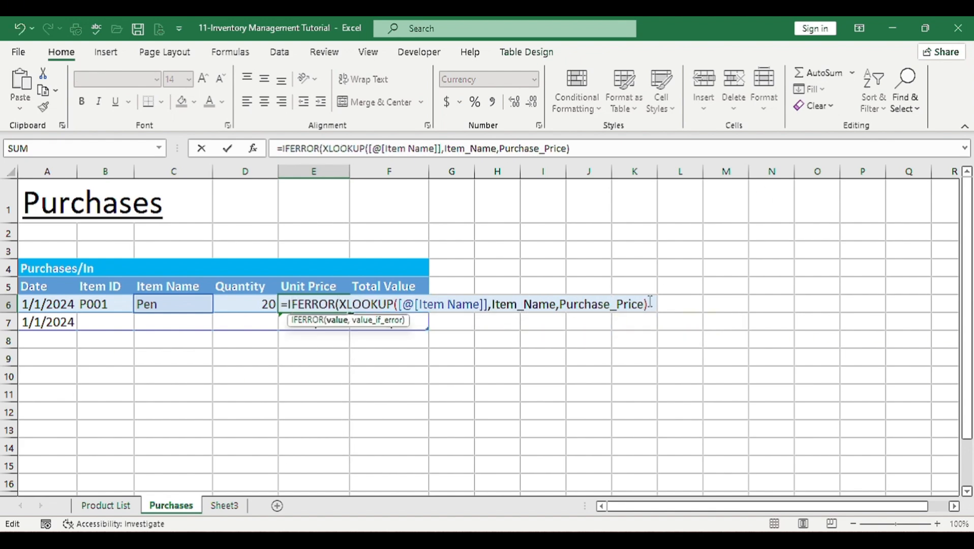
left_click(650, 304)
type(",\"\"")
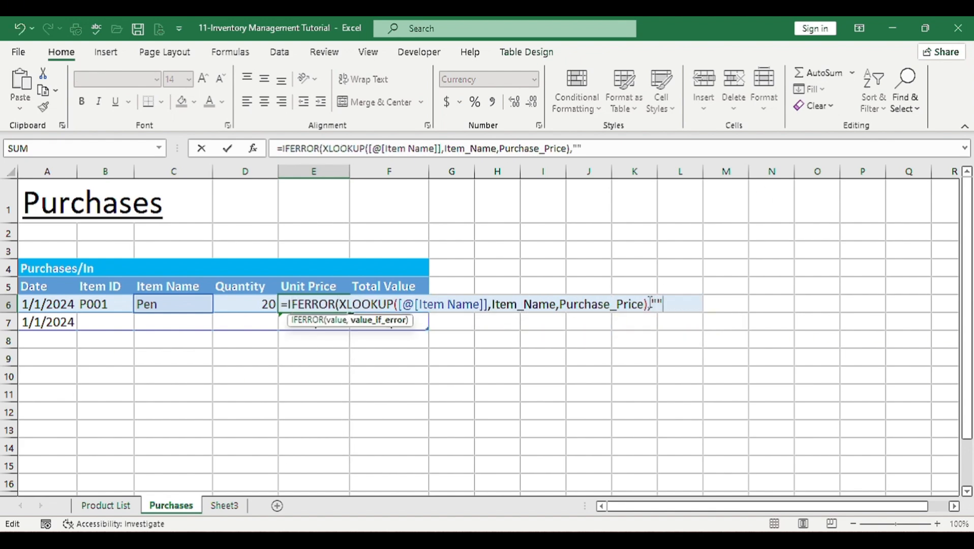
type(")")
key("Return")
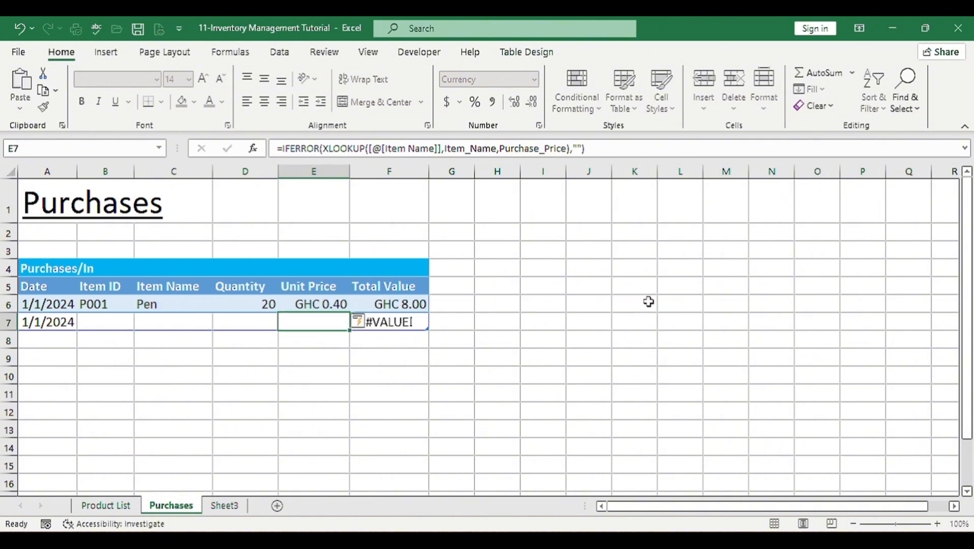
double_click(376, 304)
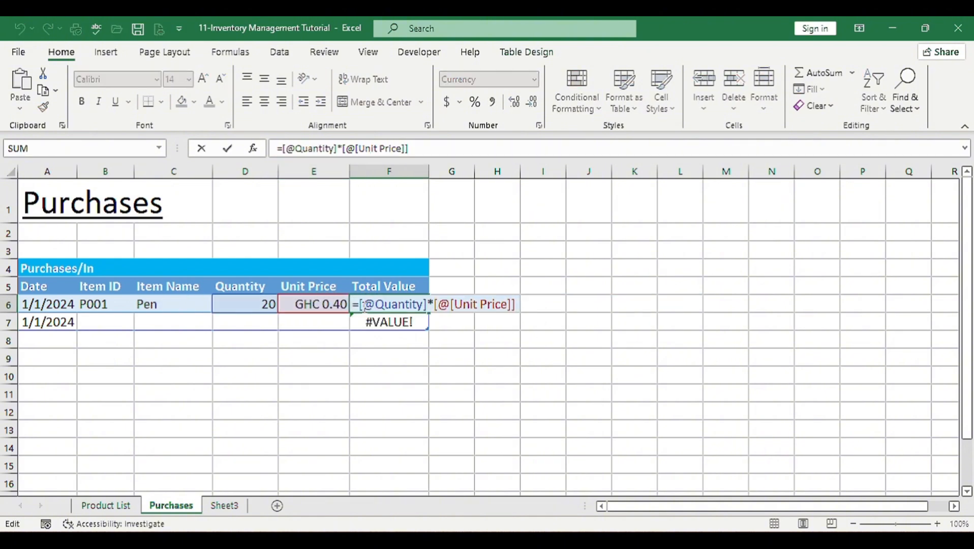
left_click(361, 305)
type("IF")
key("Down")
key("Tab")
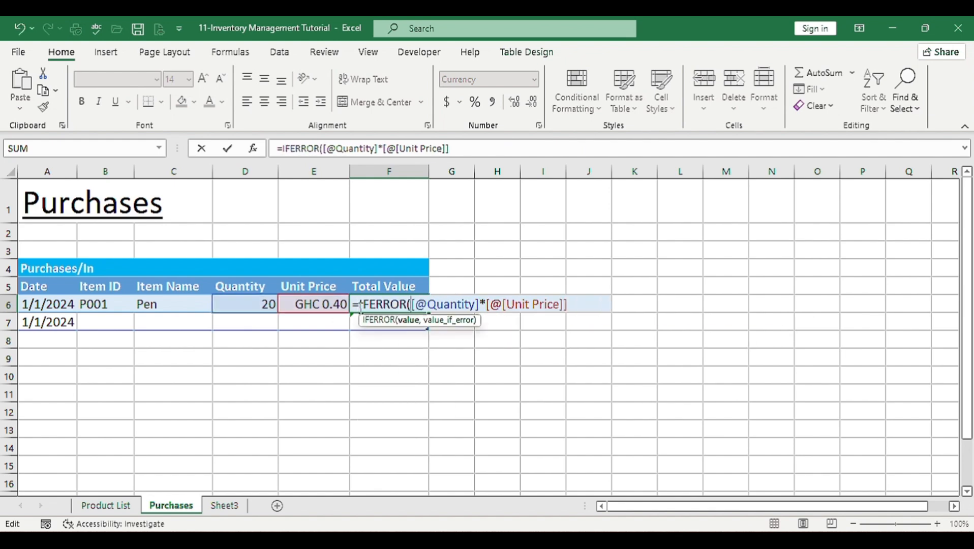
left_click(570, 307)
type(",\"\"")
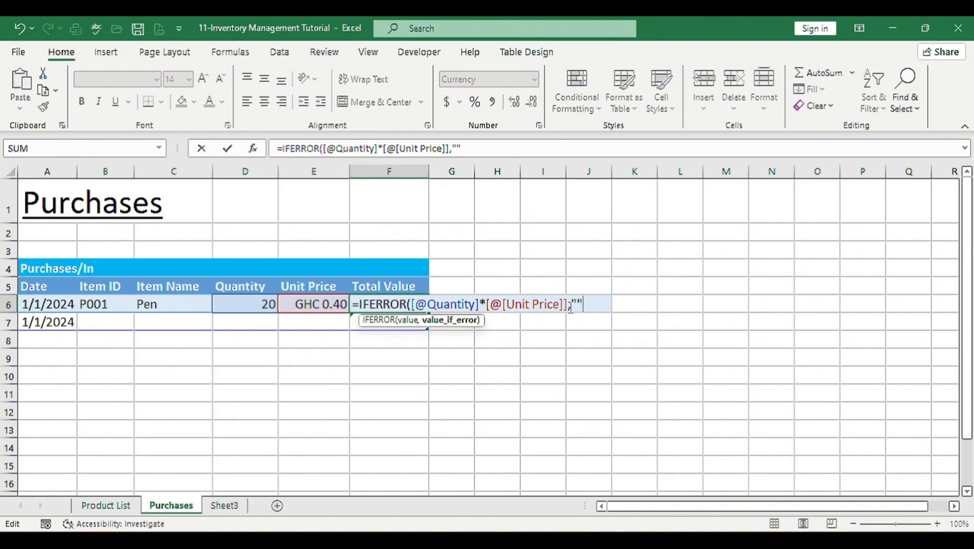
type(")")
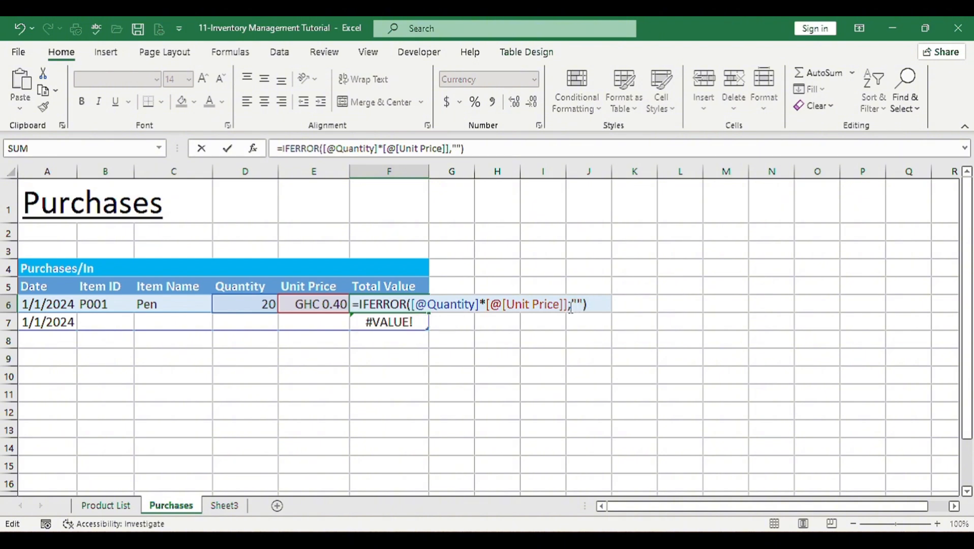
key("Return")
Complete the purchase record in row 7 with the item Notebook and a quantity of 20
left_click(59, 322)
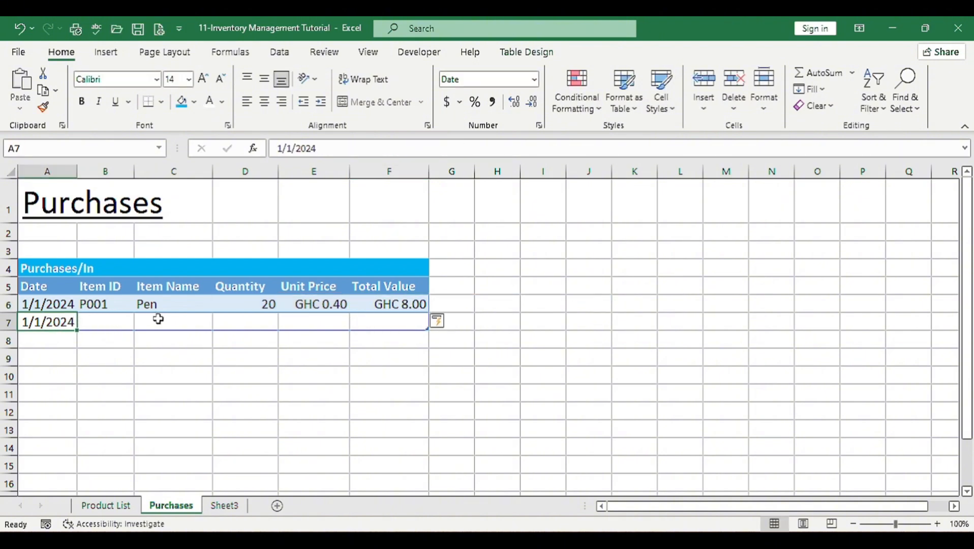
left_click(184, 323)
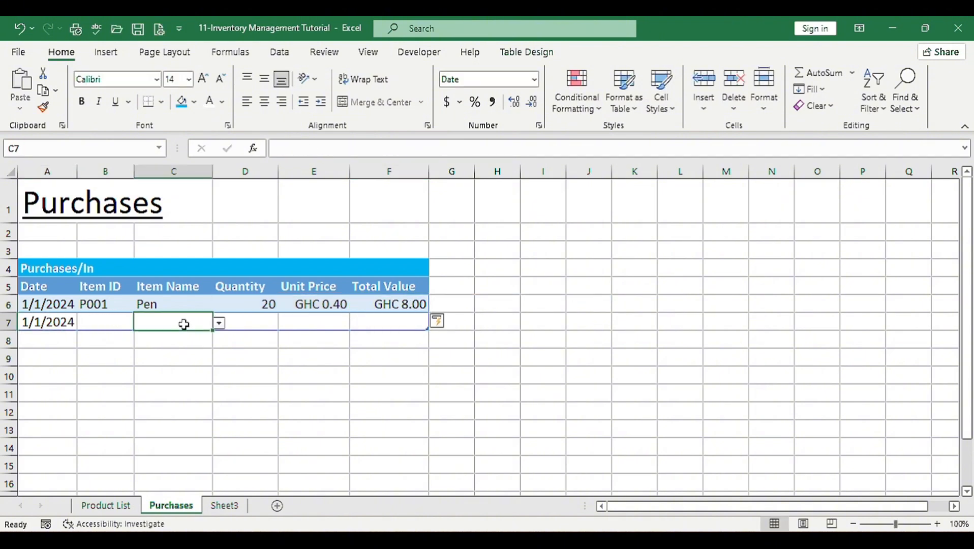
left_click(219, 323)
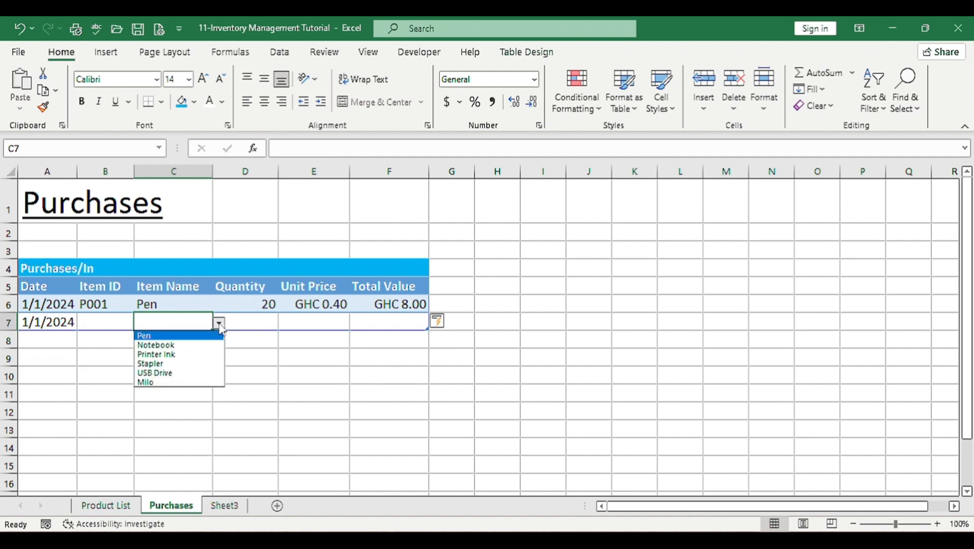
left_click(176, 345)
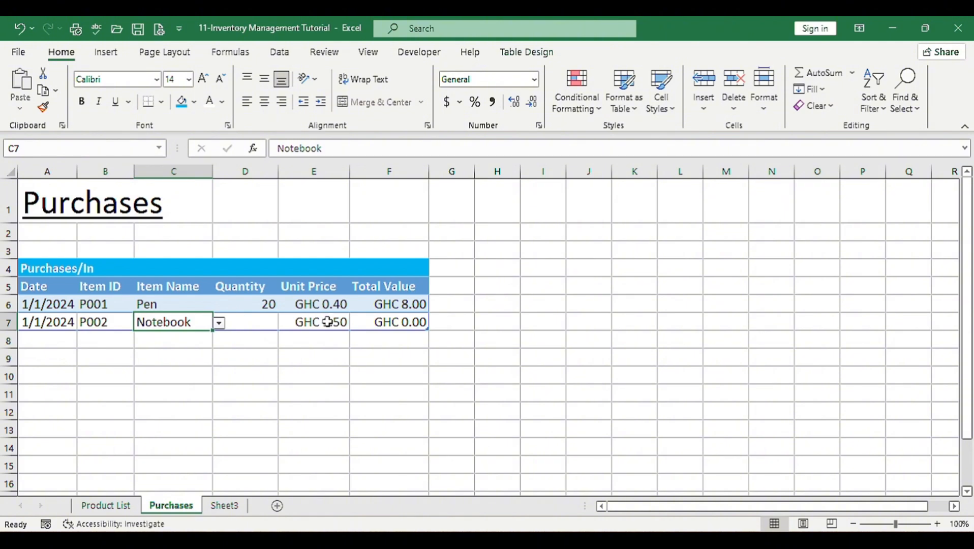
left_click(256, 320)
type("2")
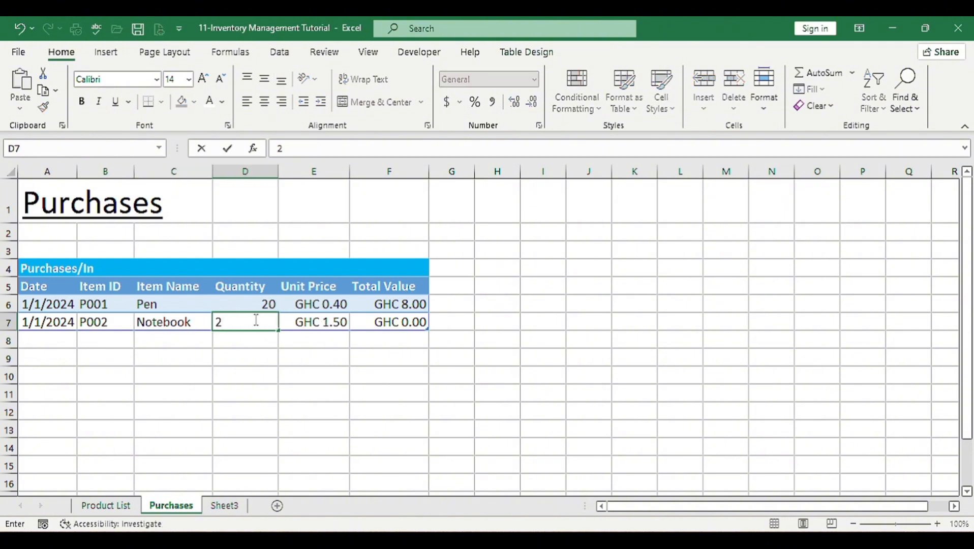
type("0")
left_click(314, 327)
Add a purchase record in row 8 with date 3/1/24, item Pen and quantity 10
left_click(39, 335)
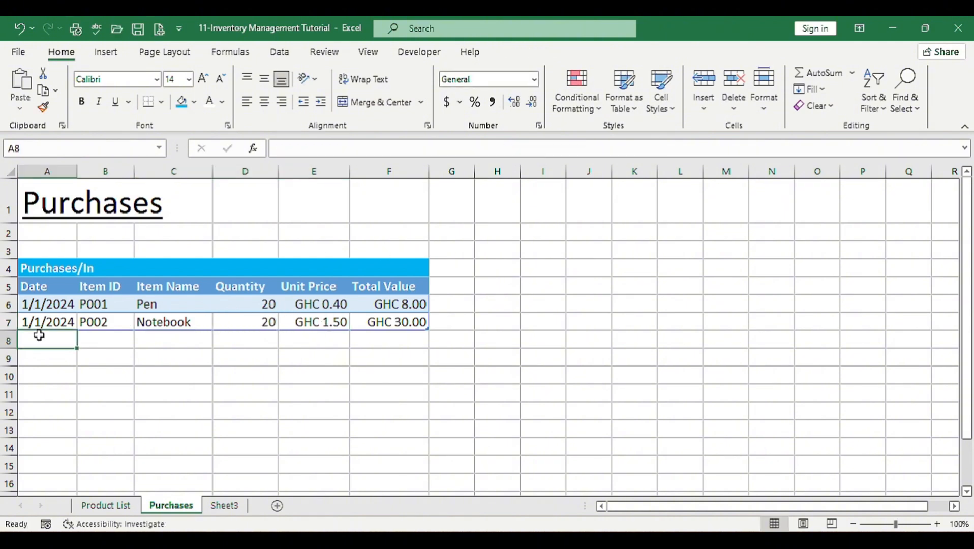
type("3")
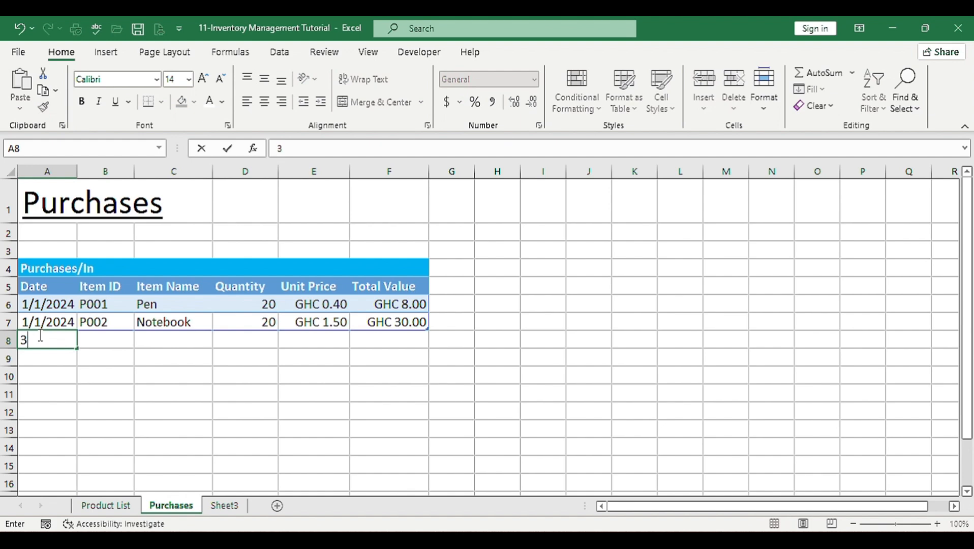
type("/1/24")
left_click(187, 341)
left_click(218, 340)
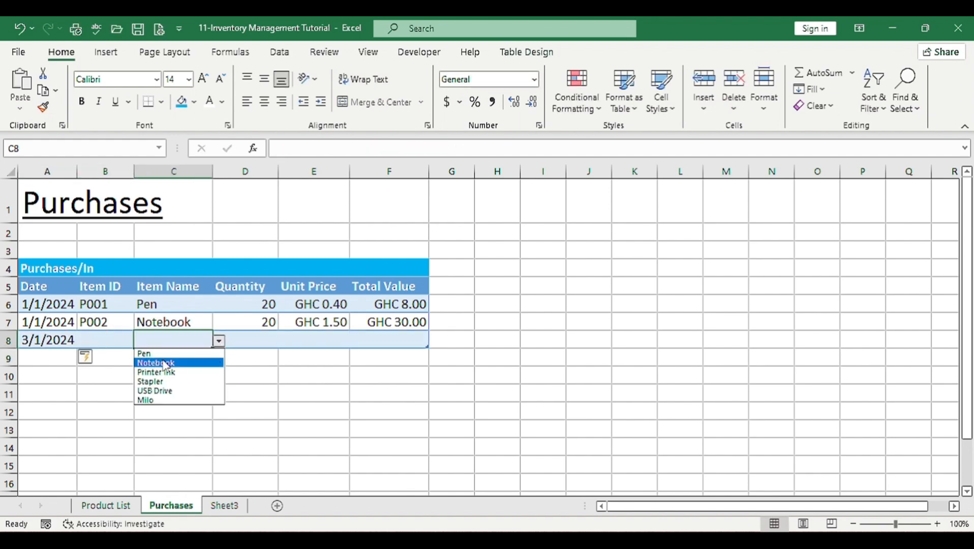
left_click(143, 353)
left_click(246, 341)
type("10")
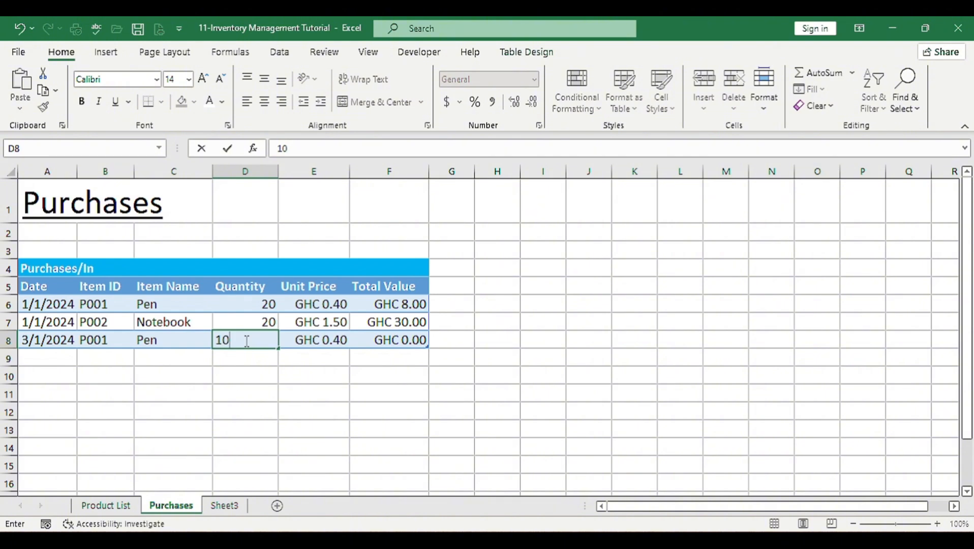
key("Tab")
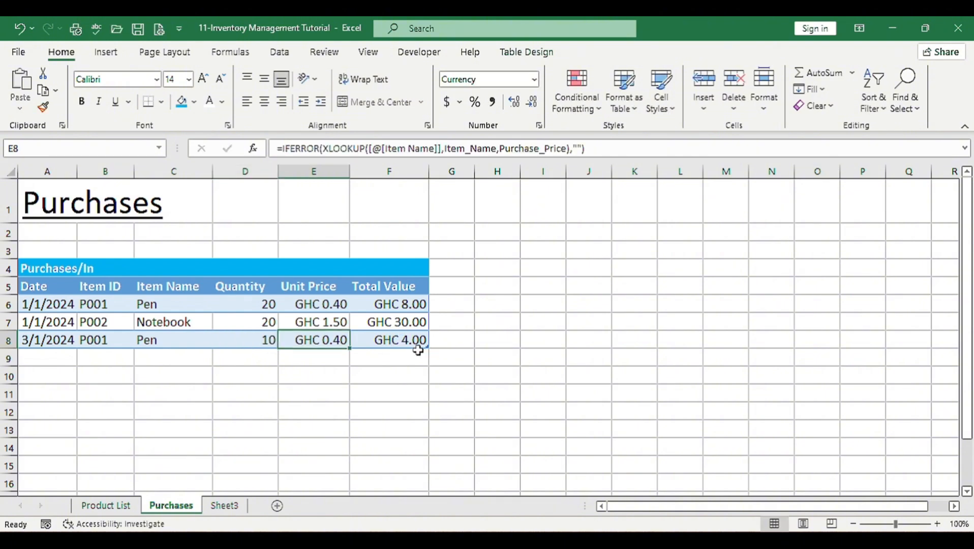
left_click(419, 341)
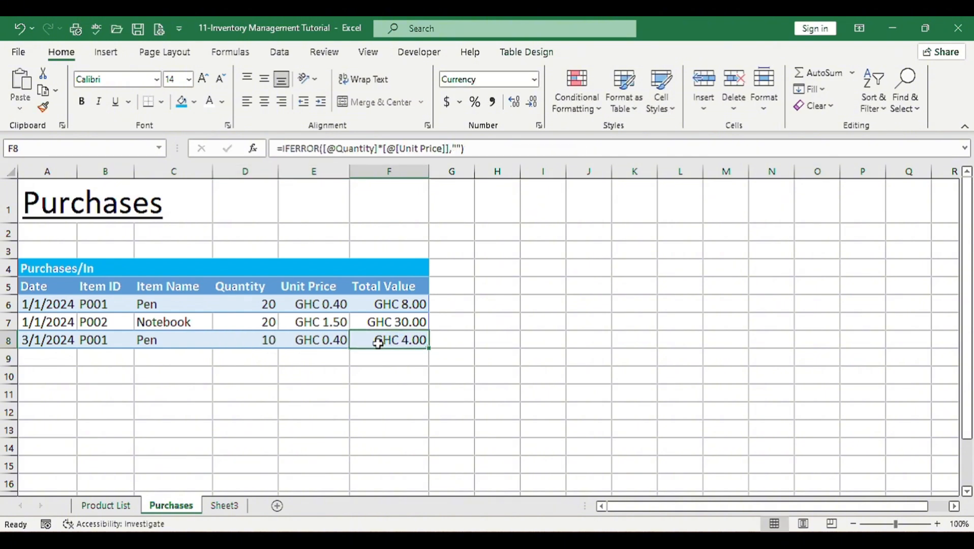
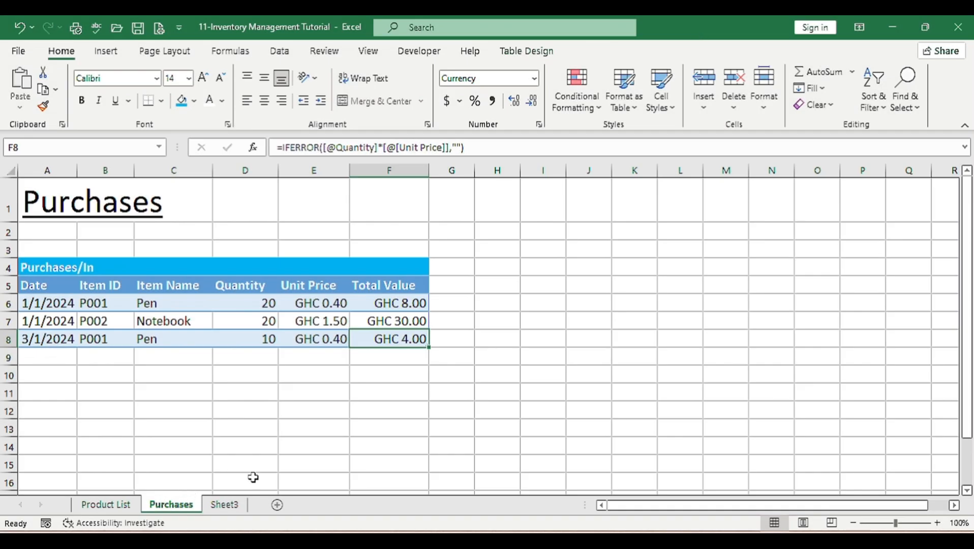
Rename the worksheet Sheet3 as Sales
left_click(235, 510)
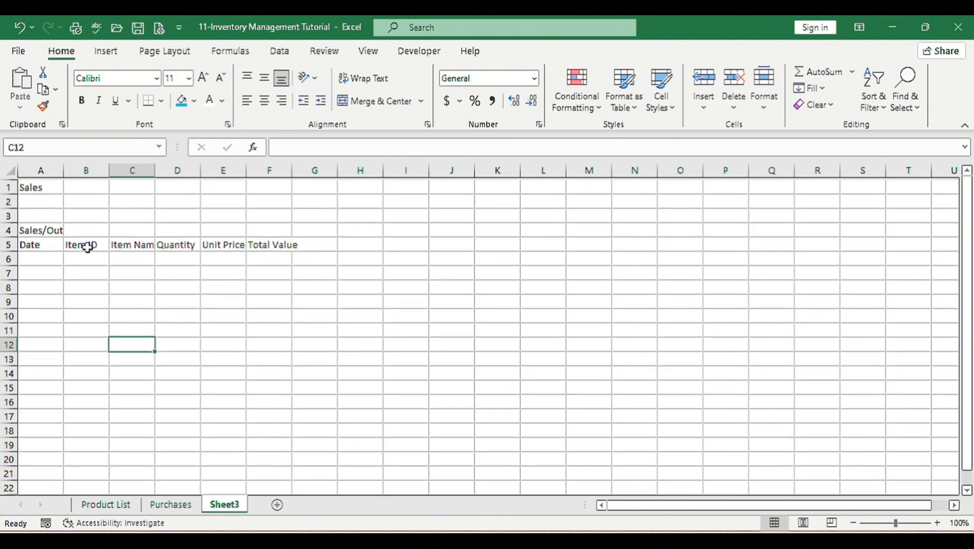
double_click(227, 508)
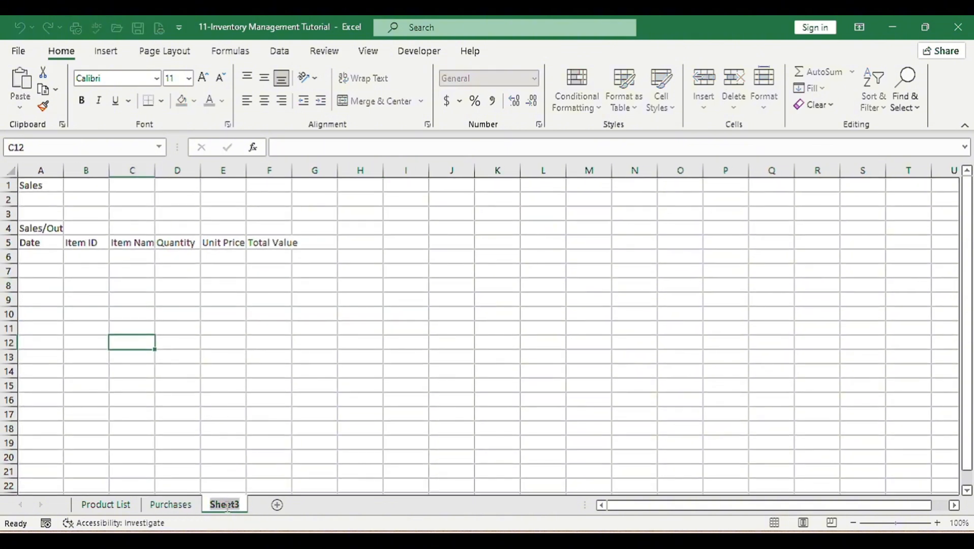
type("Sales")
key("Return")
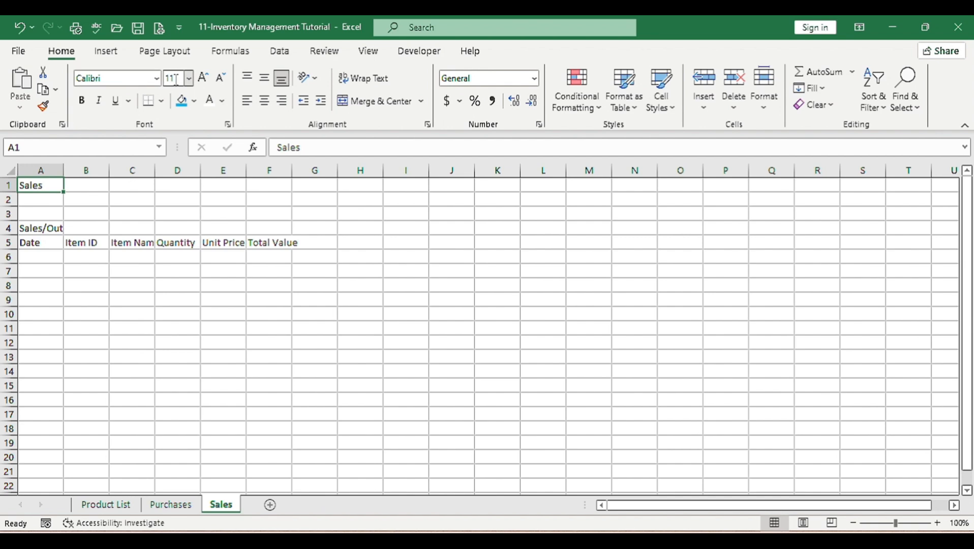
Format the Sales title in A1 with font size 36 and an underline
left_click(174, 78)
type("36")
key("Return")
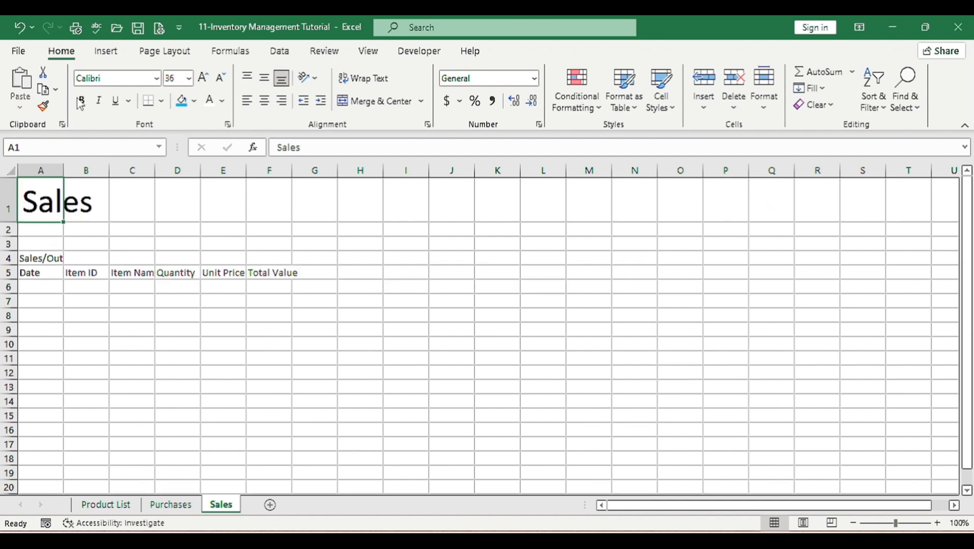
left_click(115, 101)
Merge the Sales/Out heading across A4:F4, left-align it, and give it a light blue fill with white text
left_click_drag(39, 258, 252, 258)
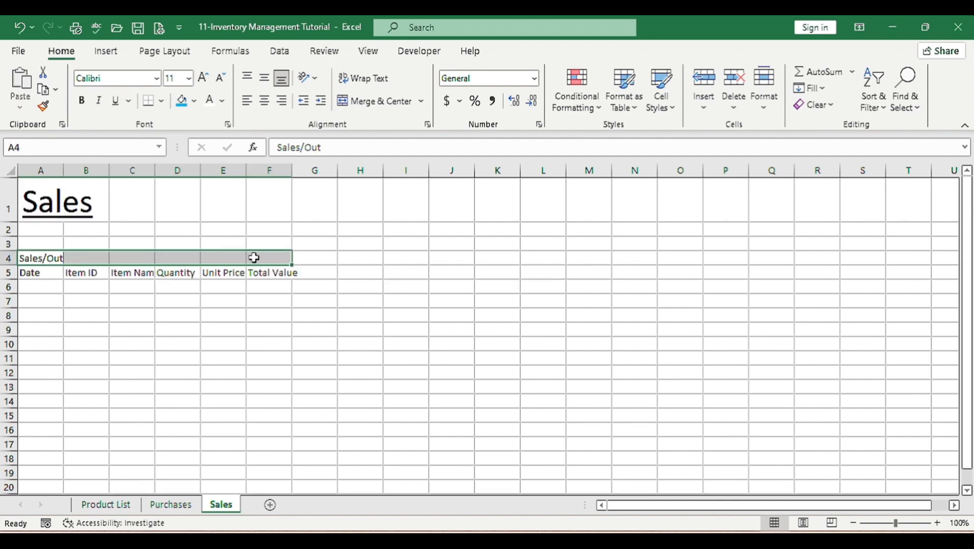
left_click(381, 100)
left_click(246, 100)
left_click(210, 102)
Convert the Sales header row A5:F5 into a table with headers and without filter buttons
left_click_drag(31, 274, 263, 273)
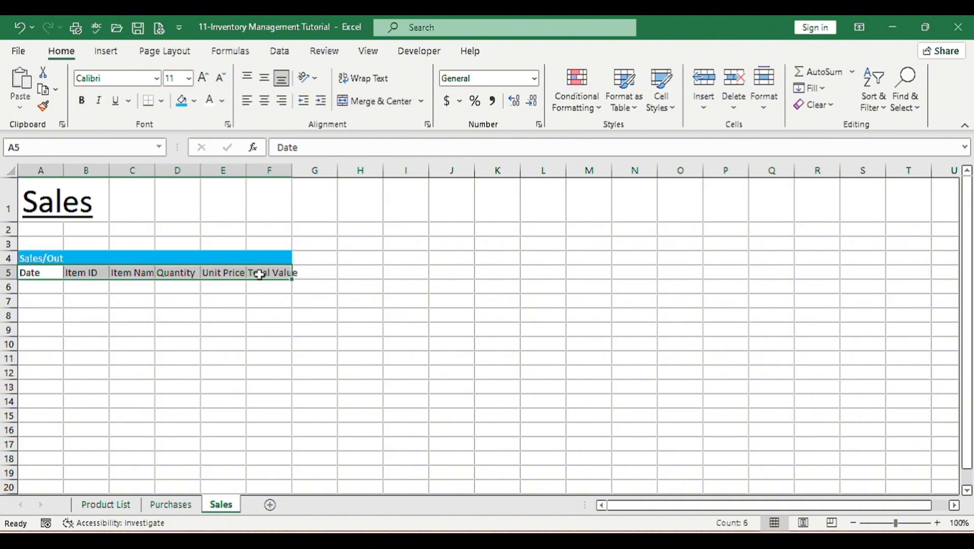
key("ctrl+t")
left_click(340, 290)
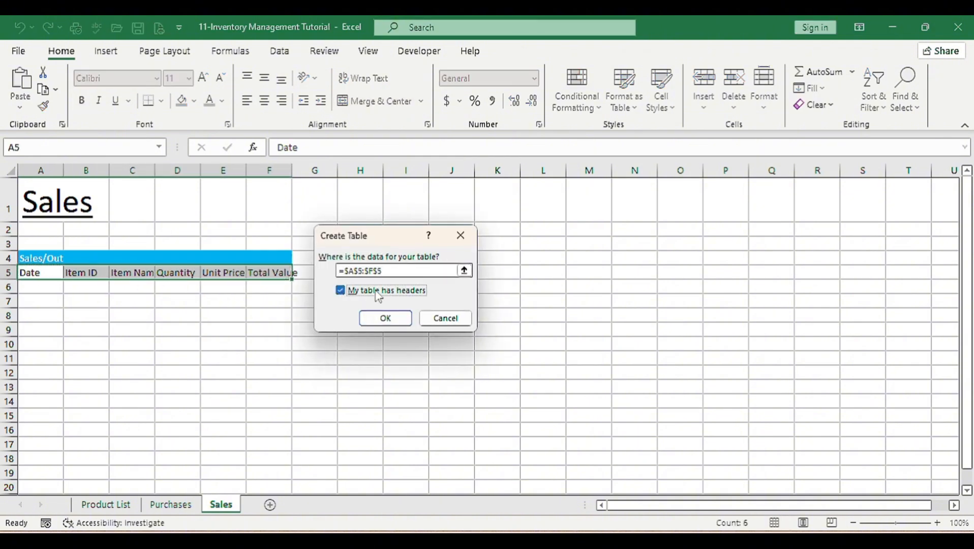
left_click(386, 318)
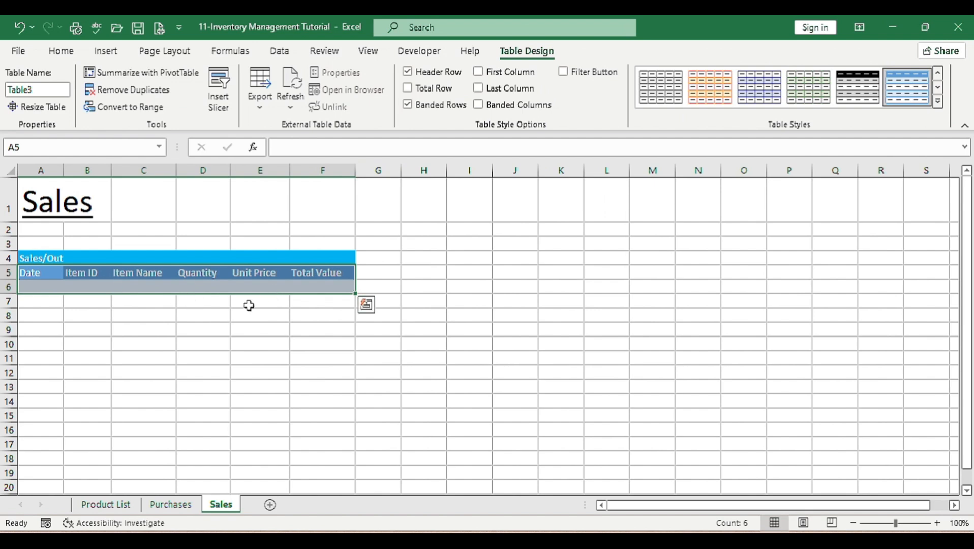
Enter the date 1/1/24 in cell A6, the first data row of the Sales table
left_click(160, 321)
left_click(156, 285)
key("Left")
key("Left")
type("1/1")
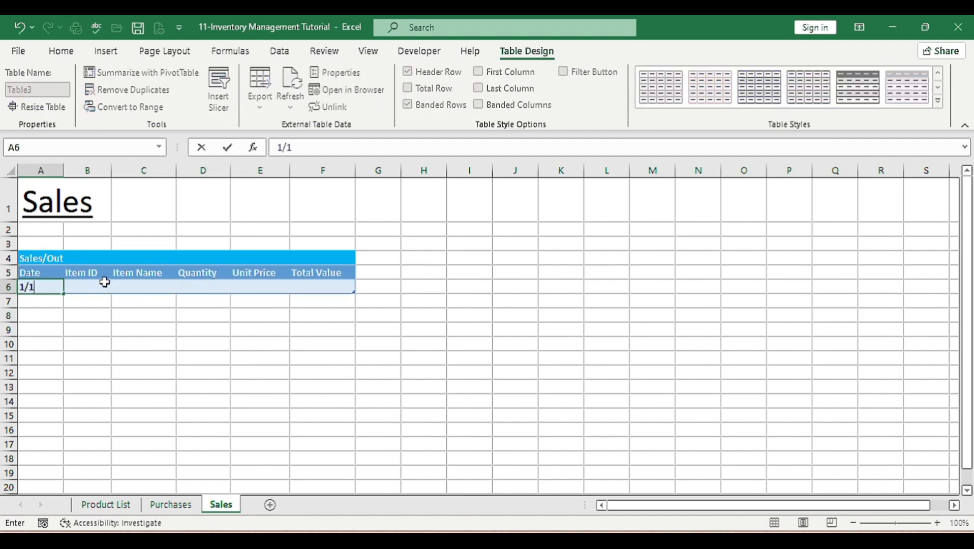
type("/24")
Add list data validation to Item Name cell C6 with the source =Item_Name
left_click(157, 284)
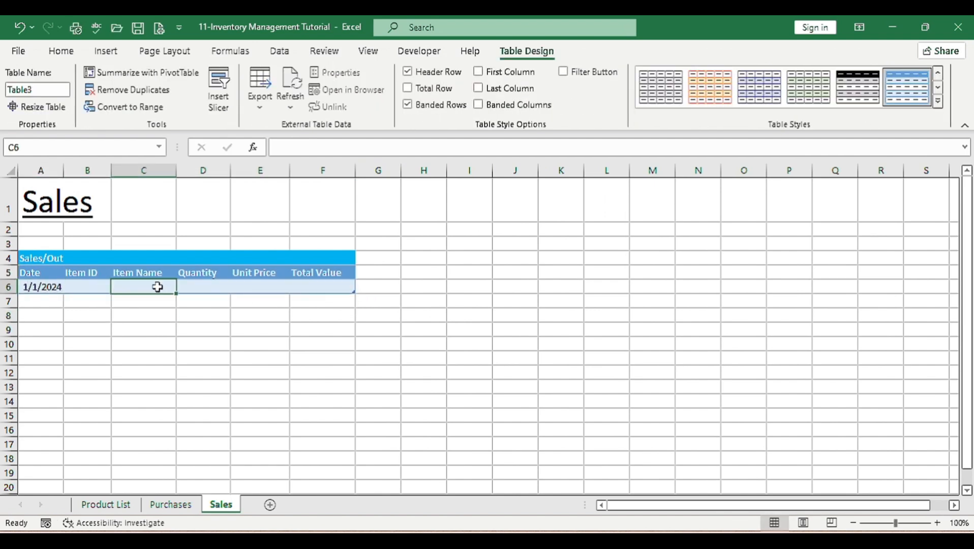
left_click(279, 51)
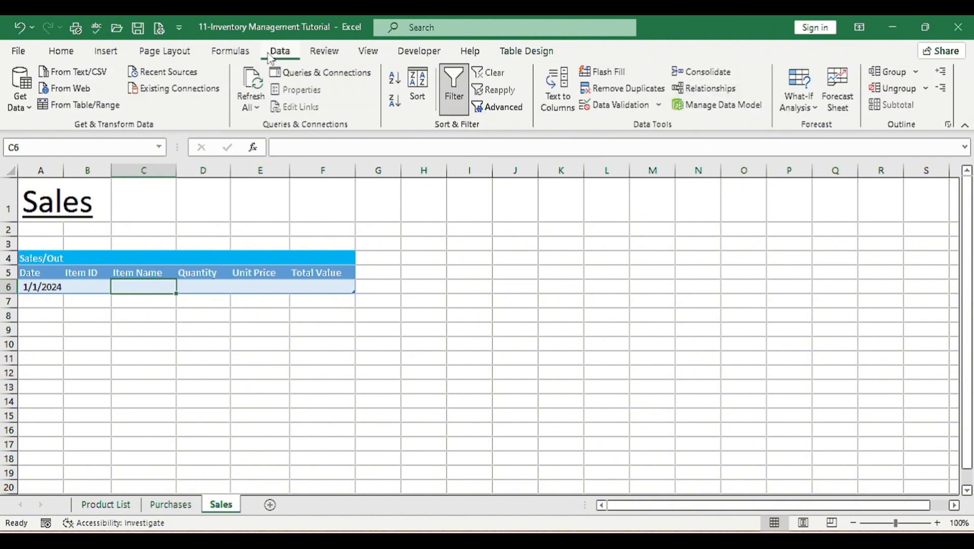
left_click(612, 104)
left_click(315, 247)
left_click(305, 285)
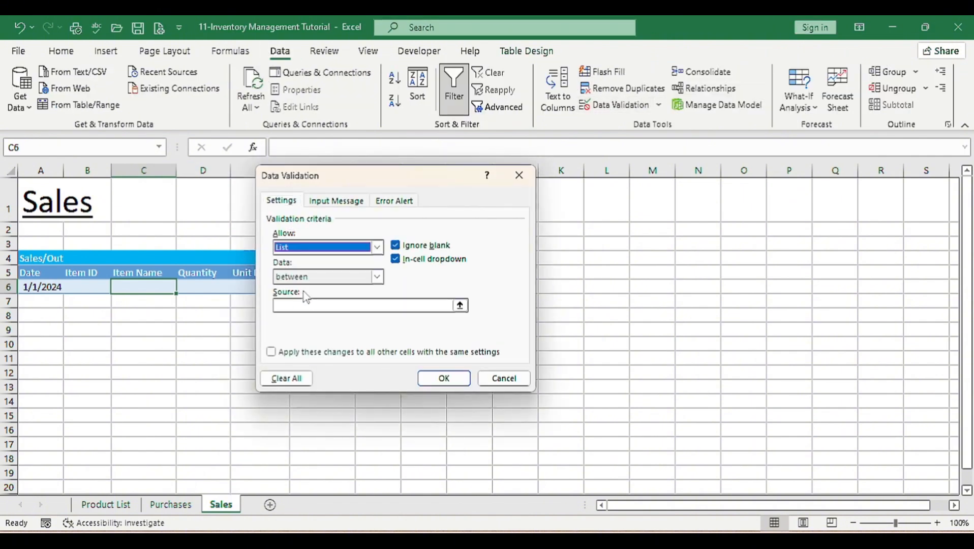
left_click(300, 305)
type("=")
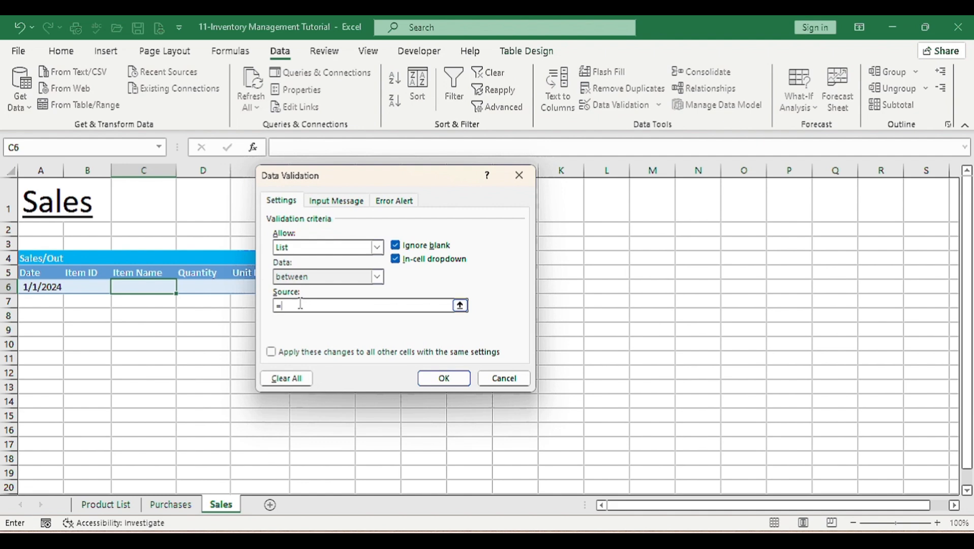
type("Item_Name")
left_click(444, 378)
Start an XLOOKUP formula in Item ID cell B6 with C6 as the lookup value
left_click(78, 286)
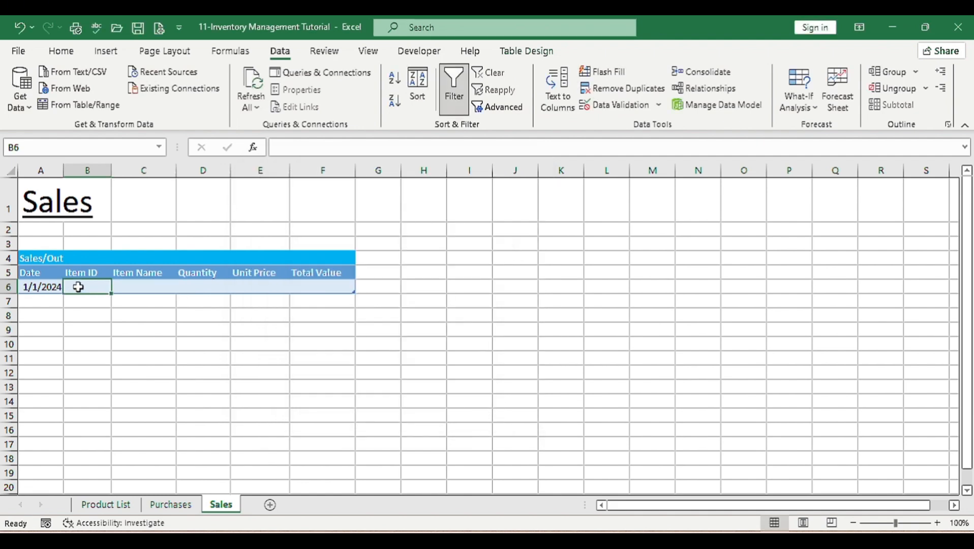
type("=xlo")
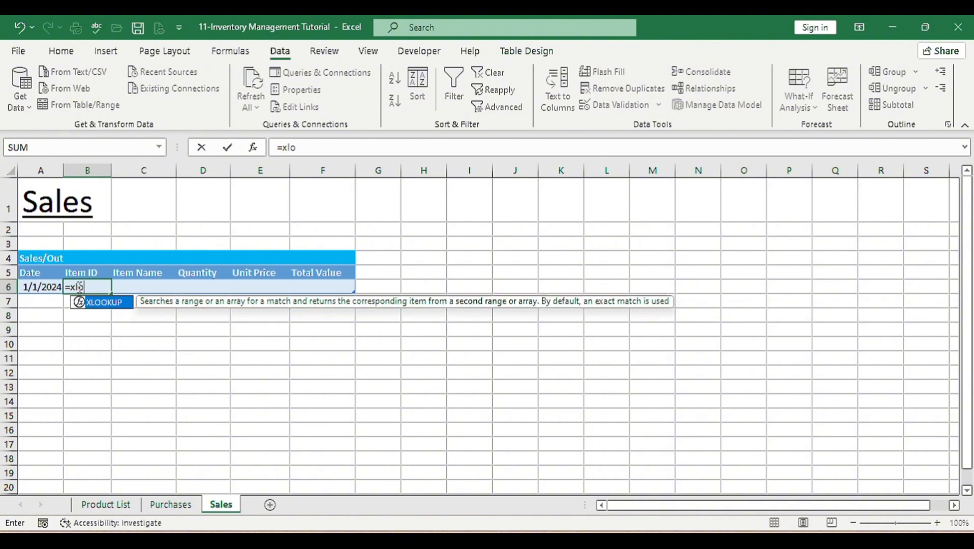
key("Tab")
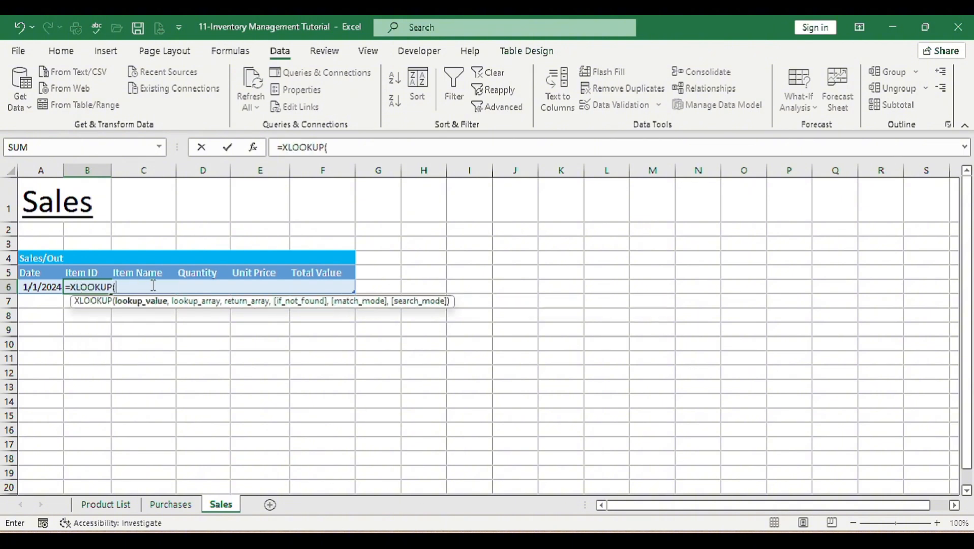
type("C6")
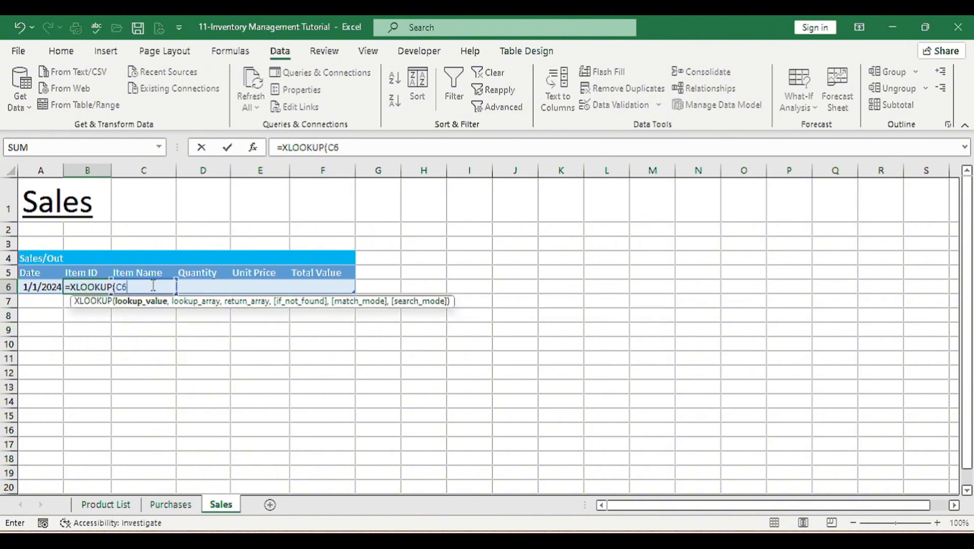
type(",")
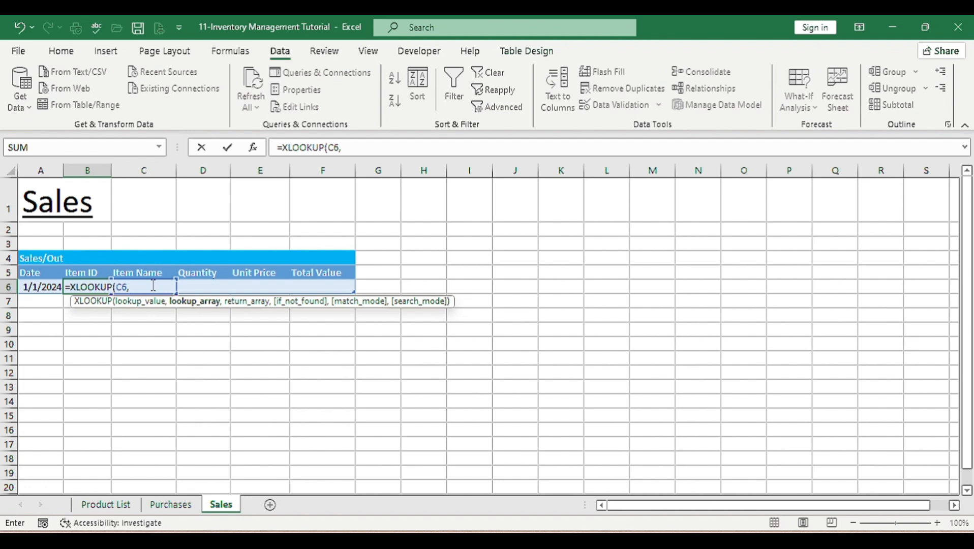
Complete the Item ID lookup in B6 with Item_Name as the lookup array and Item_ID as the return array
type("It")
key("Down")
key("Tab")
type(",")
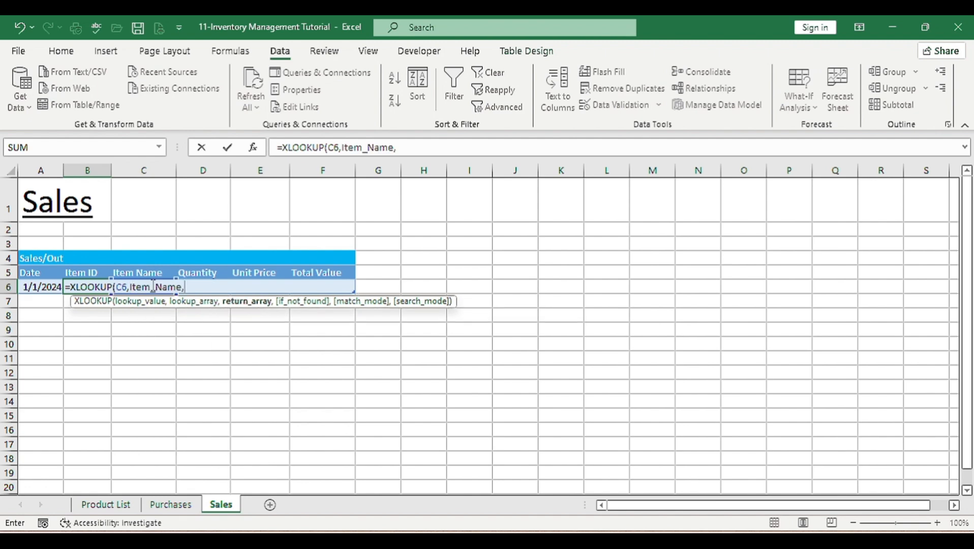
type("I")
key("BackSpace")
type("IT")
key("Tab")
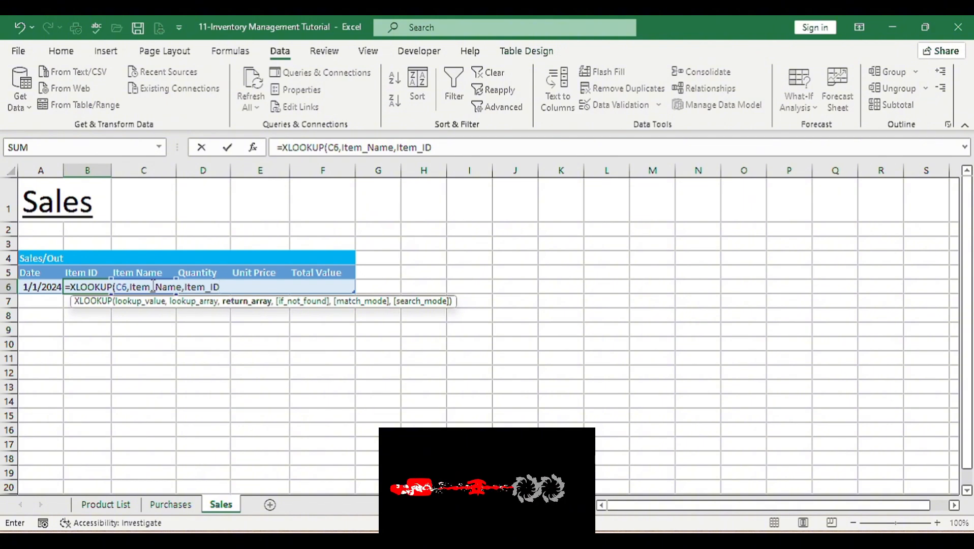
type(")")
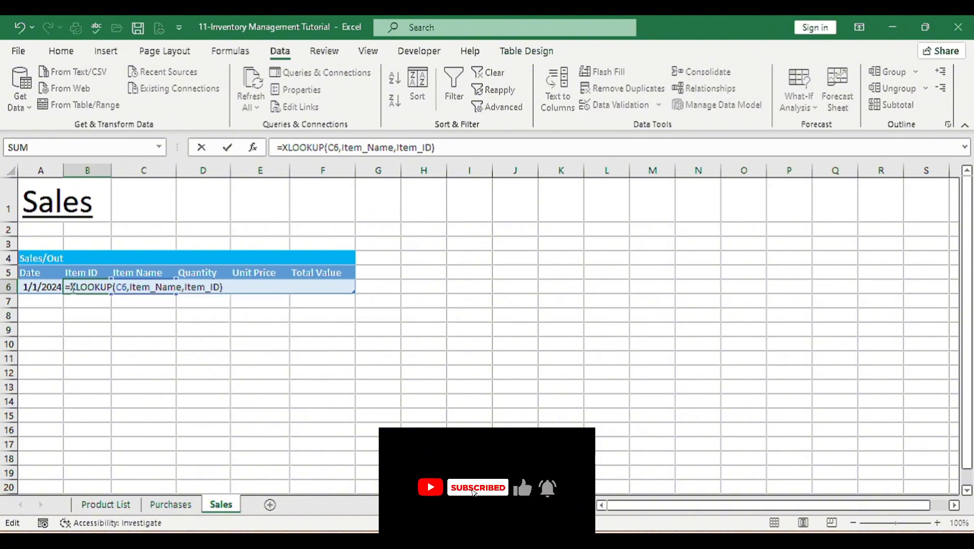
Wrap the Item ID lookup in IFERROR with an empty string ("") as the error value
type("IF")
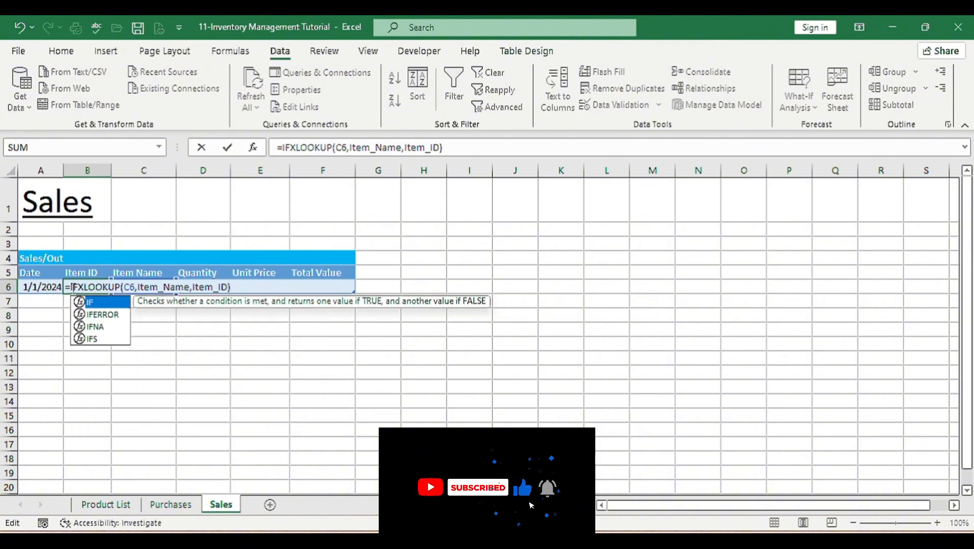
key("Down")
key("Tab")
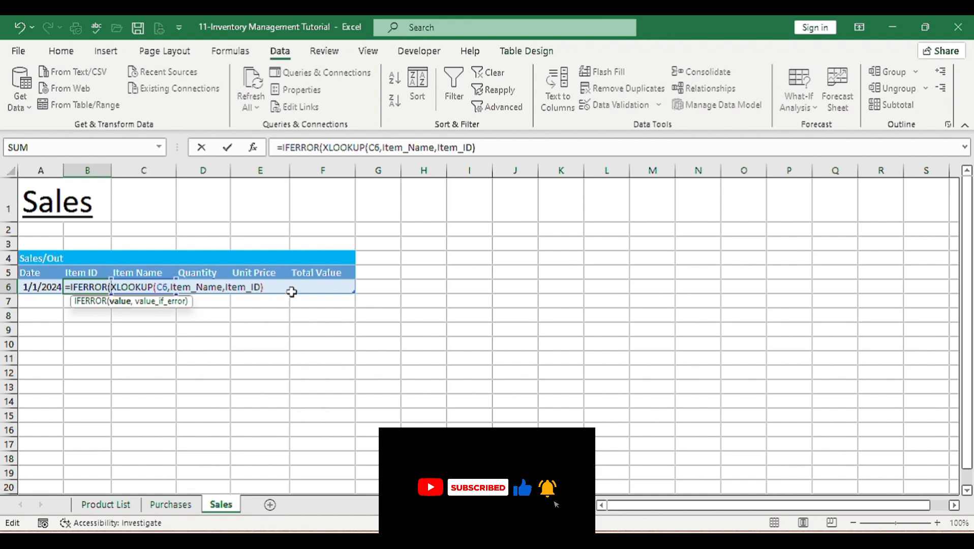
type(",\"\"")
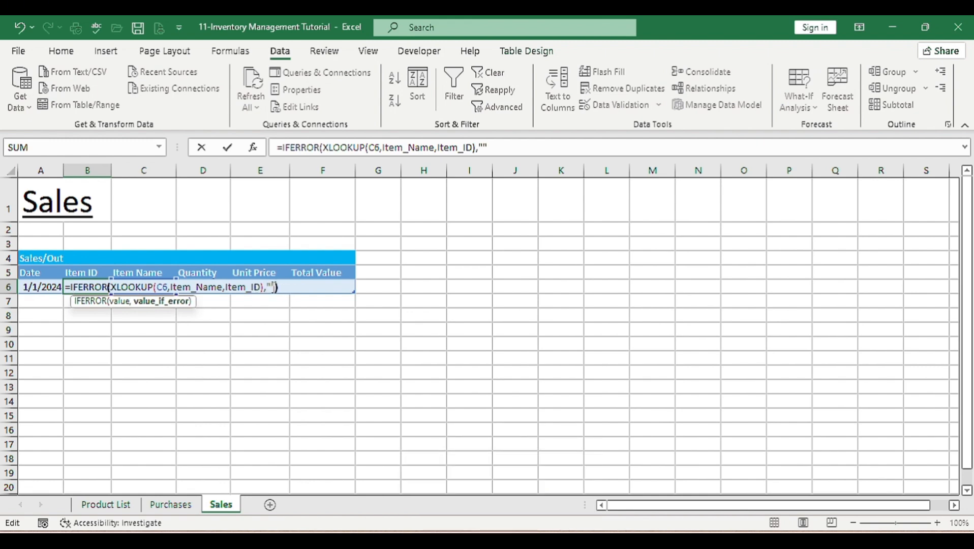
key("Return")
Choose Pen as the Item Name of the first sales row
left_click(137, 288)
left_click(182, 286)
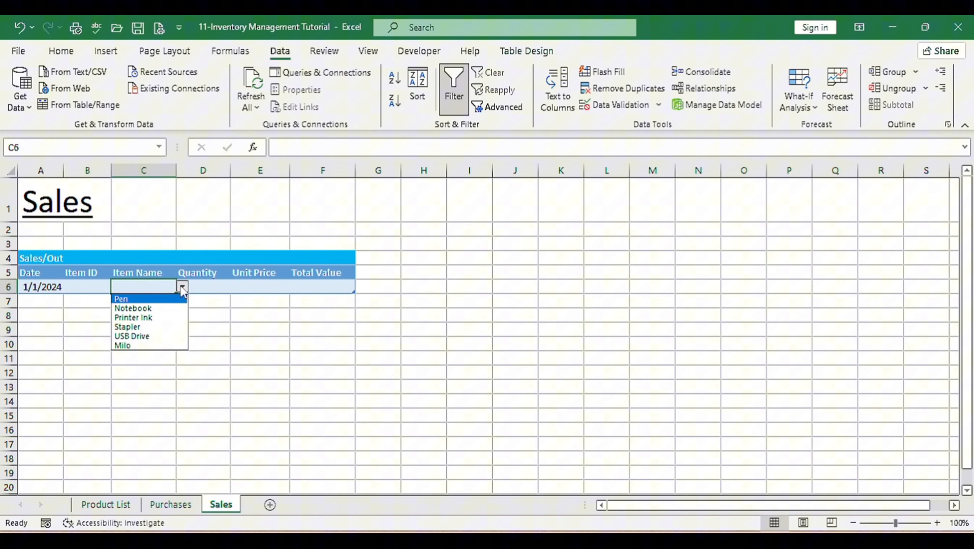
left_click(131, 300)
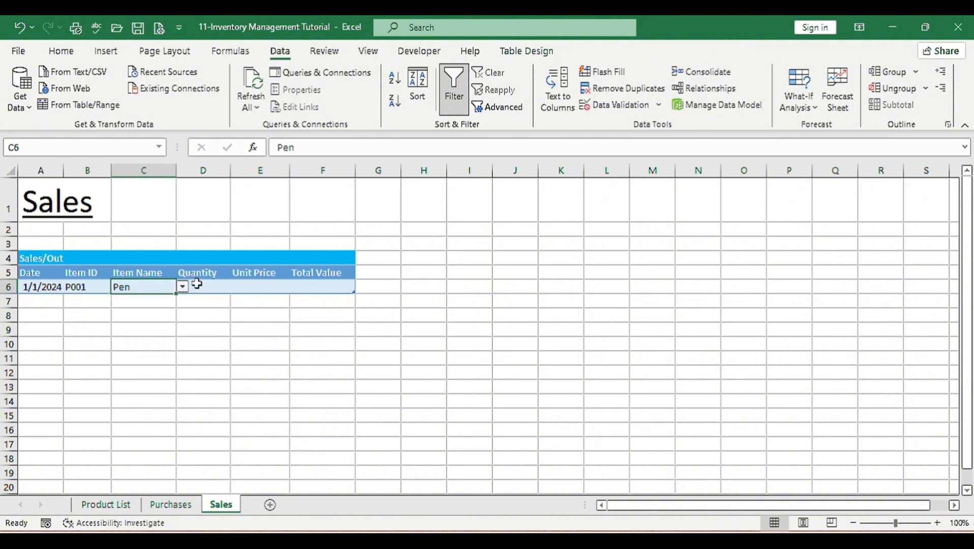
Set the font size of the whole Sales/Out table to 14 and fit the column widths to their contents
key("ctrl+a")
left_click(48, 256)
key("ctrl+a")
left_click(61, 52)
left_click(188, 79)
left_click(175, 170)
Enter a Quantity of 30 for the Pen sale
left_click(196, 293)
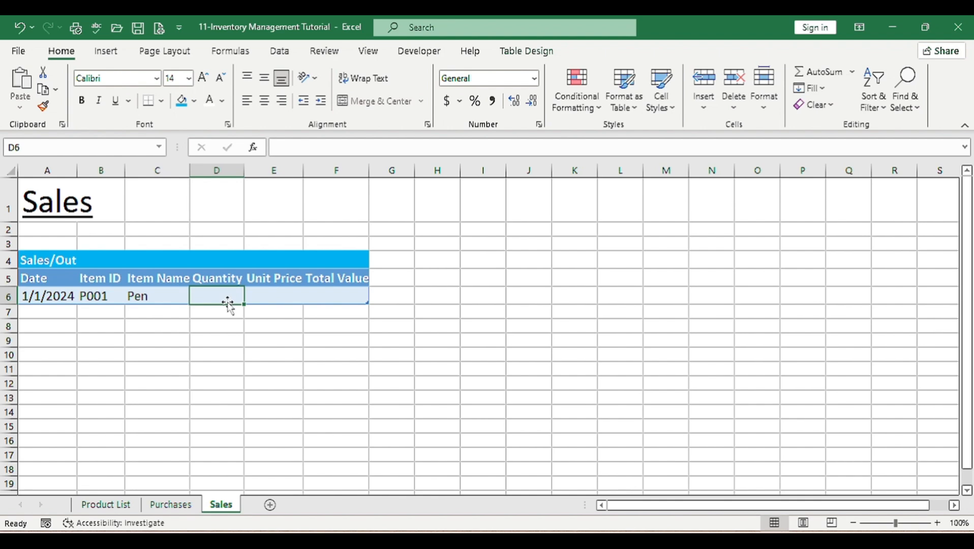
type("30")
key("Tab")
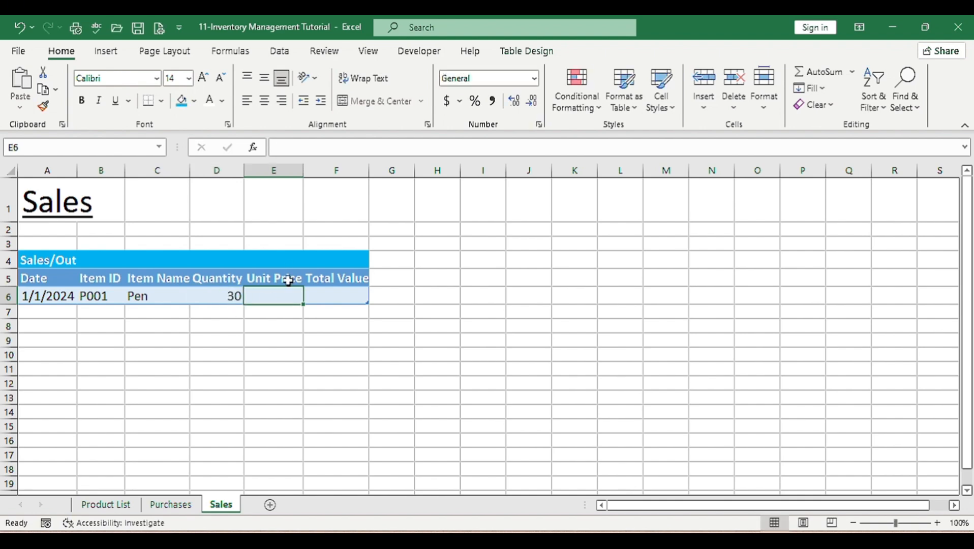
Copy the Item ID formula into the Unit Price cell E6 and change its lookup value to the row's Item Name
left_click(107, 296)
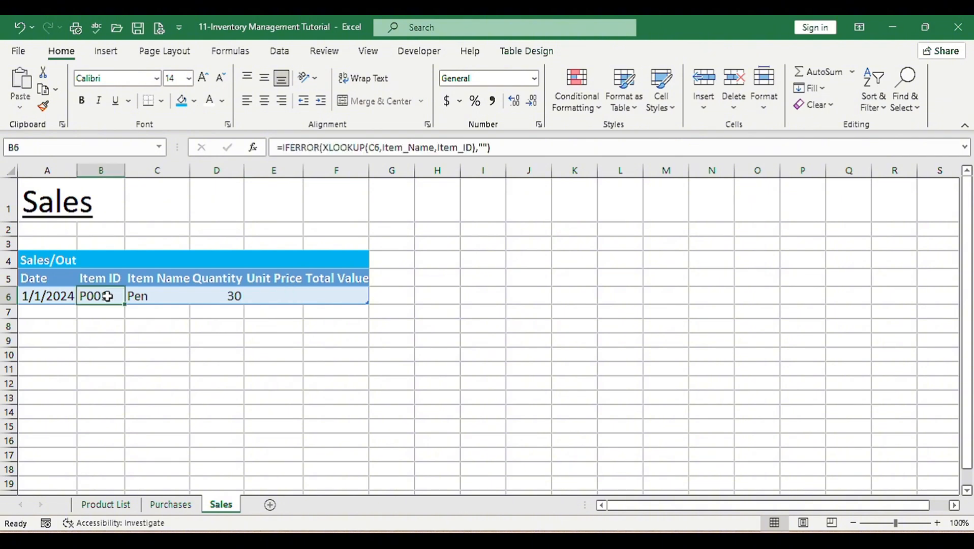
key("ctrl+c")
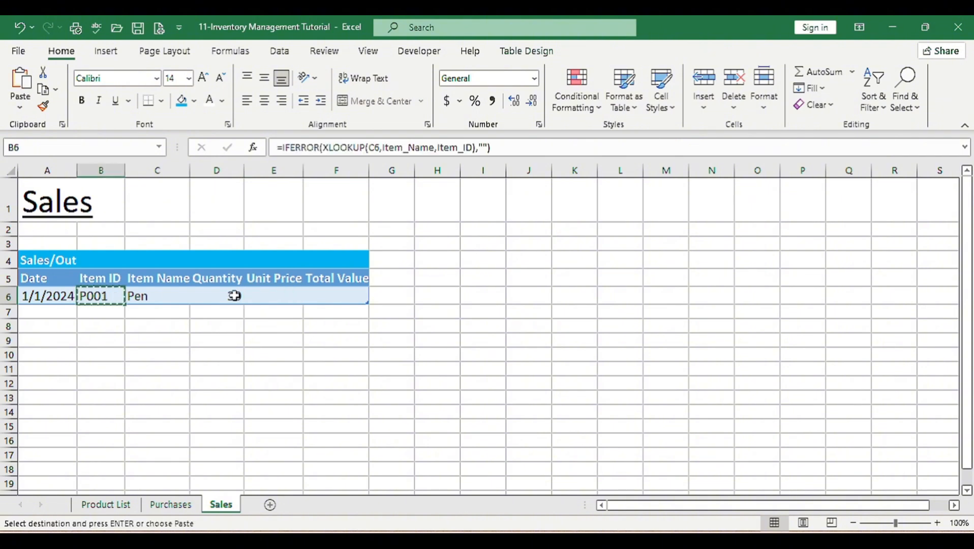
left_click(270, 295)
key("ctrl+v")
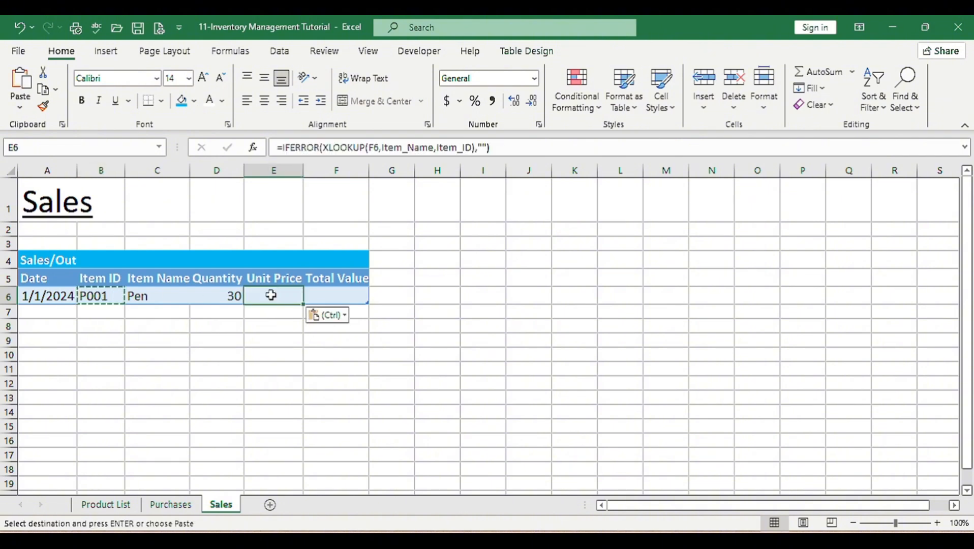
double_click(262, 296)
left_click(378, 295)
key("BackSpace")
key("BackSpace")
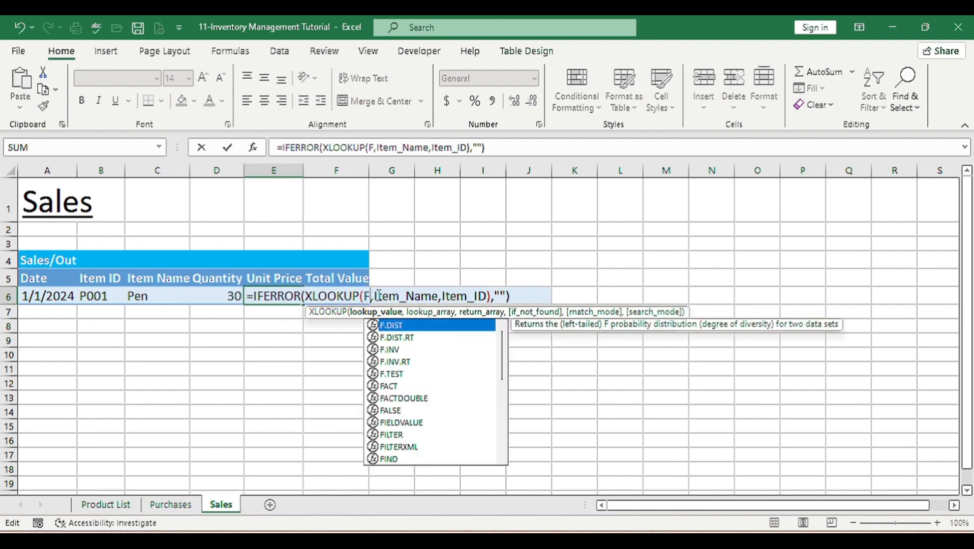
left_click(138, 294)
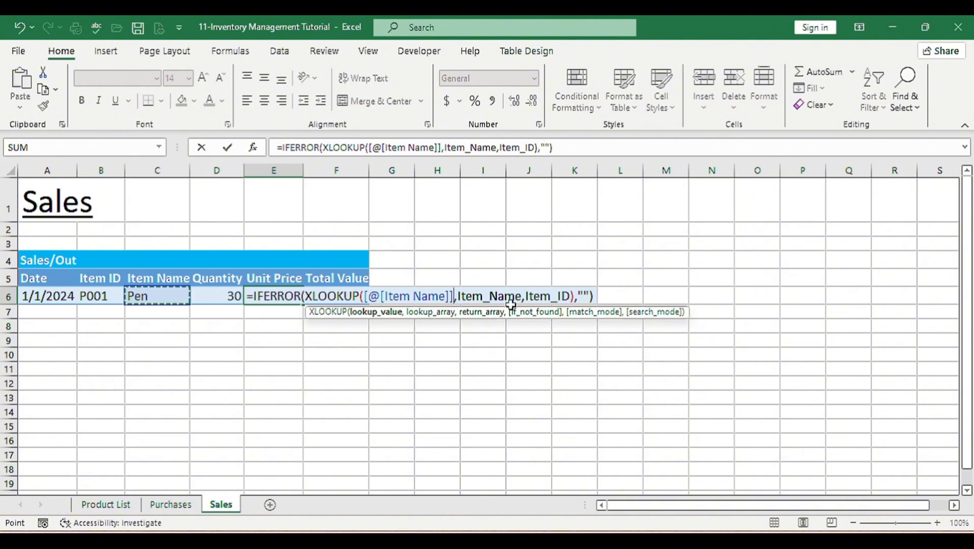
Replace the return array in the Unit Price formula with Selling_Price
double_click(545, 297)
key("BackSpace")
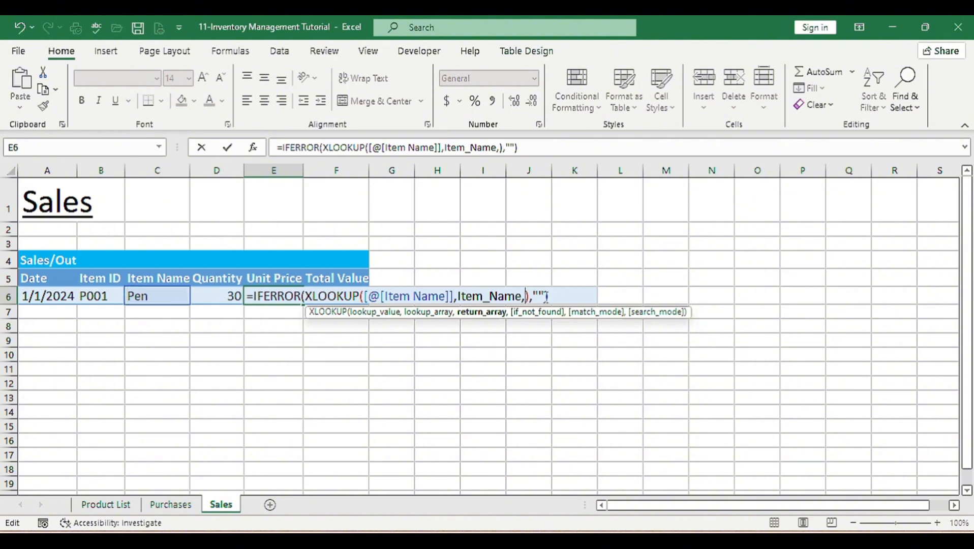
type("SALE")
key("BackSpace")
key("BackSpace")
key("BackSpace")
key("BackSpace")
type("sell")
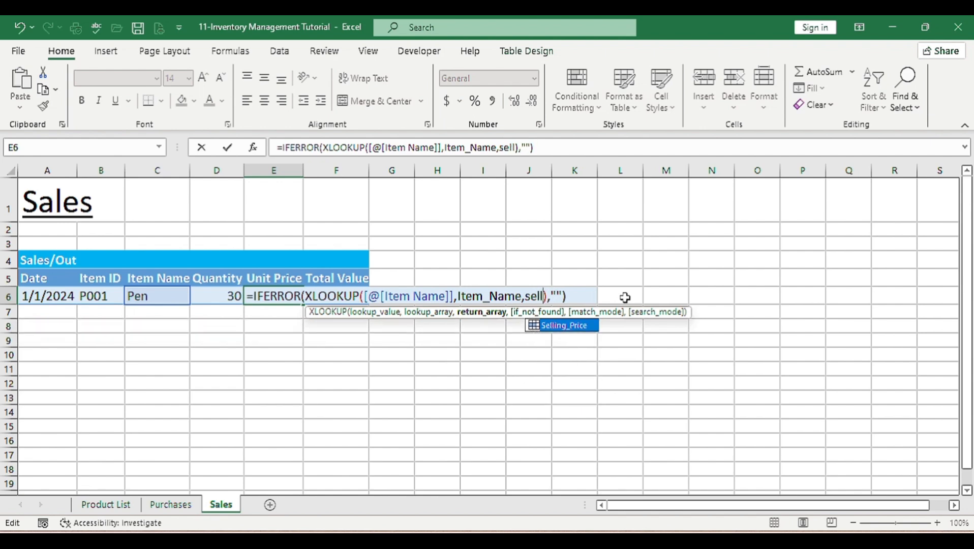
key("Tab")
key("ctrl+Return")
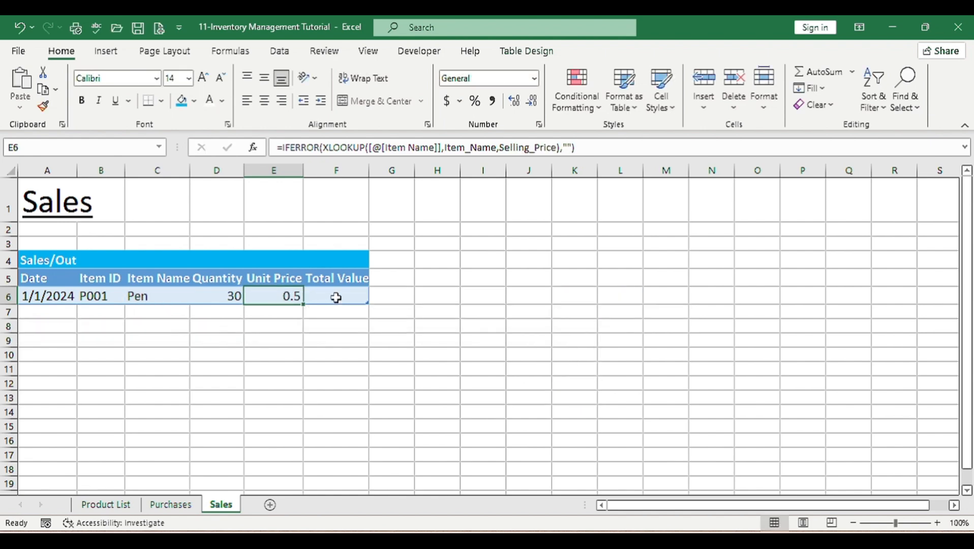
left_click(337, 292)
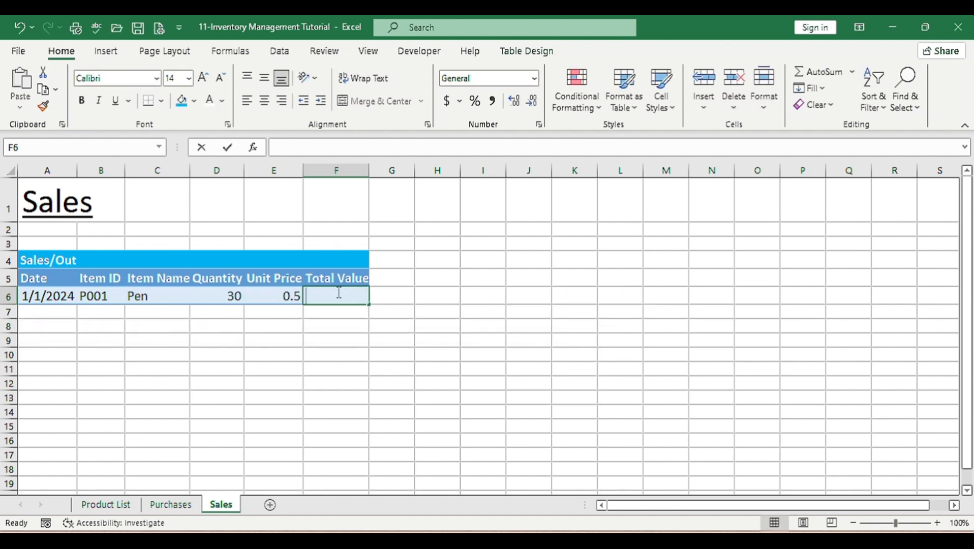
type("=")
left_click(223, 297)
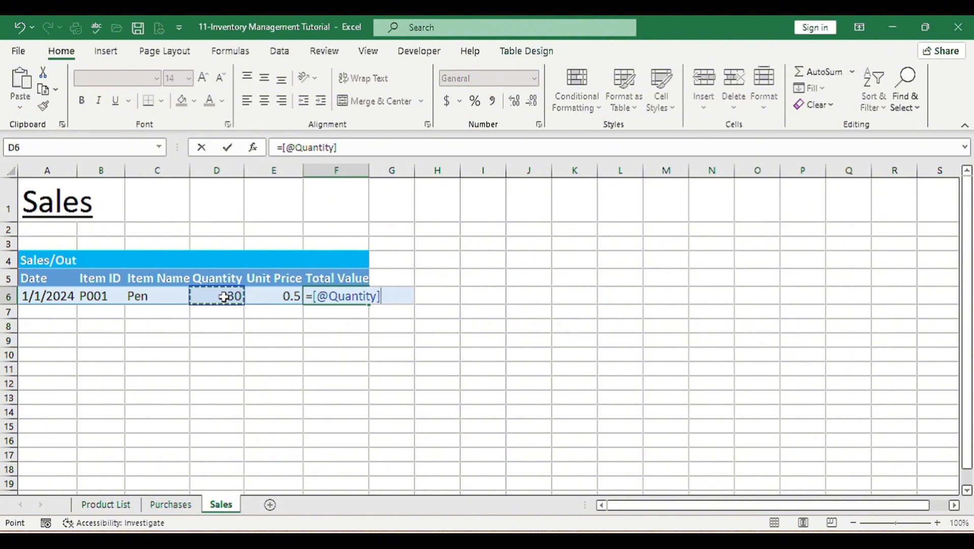
type("*")
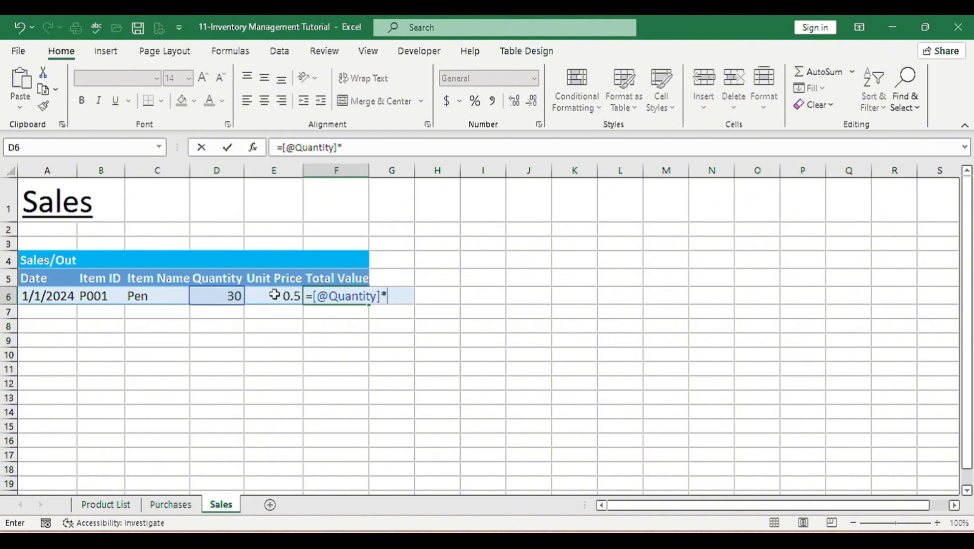
left_click(274, 292)
Wrap the Total Value formula in IFERROR with an empty string ("") as the error value
left_click(311, 296)
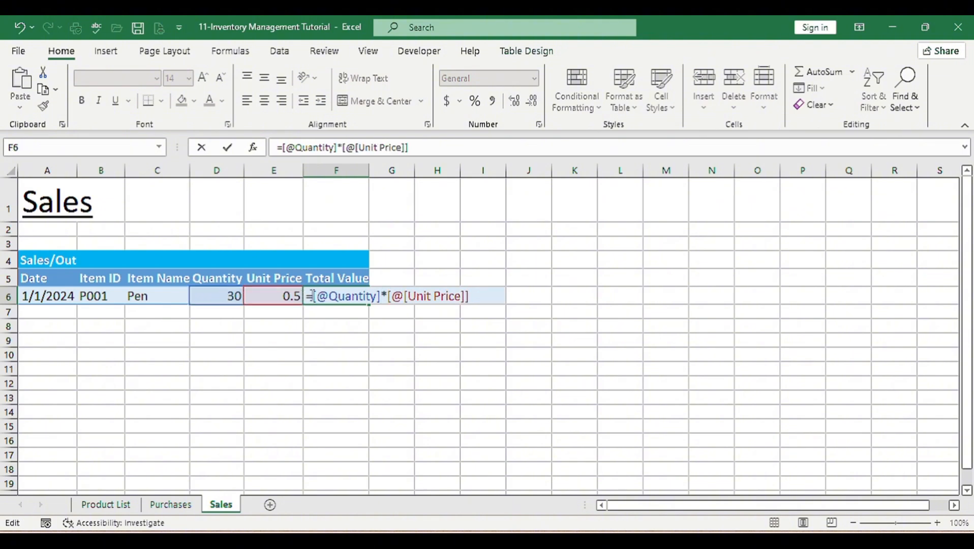
type("IFERROR(")
left_click(525, 295)
type(",")
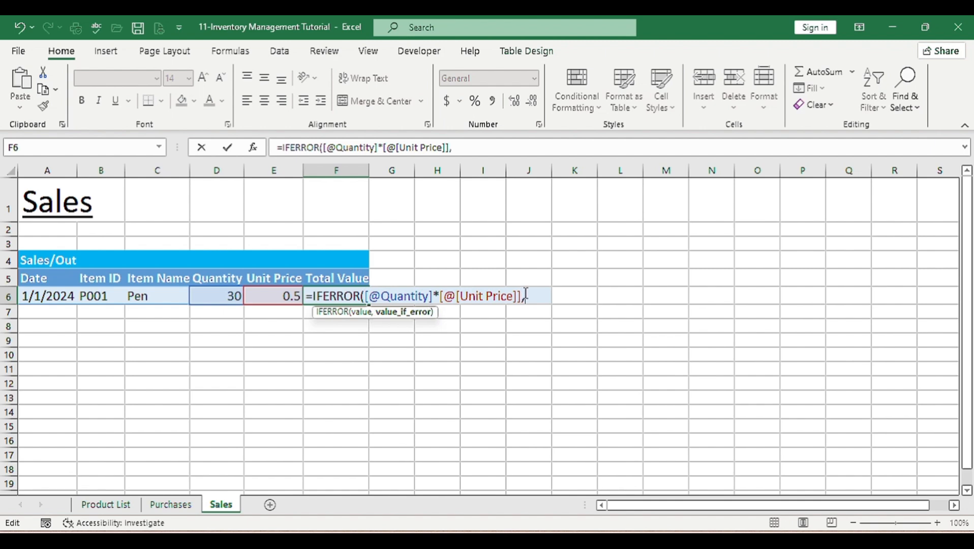
type("\"\")")
key("Return")
Format the Unit Price and Total Value cells of the Pen row as Currency with the GHC symbol
left_click_drag(282, 297, 329, 299)
left_click(539, 124)
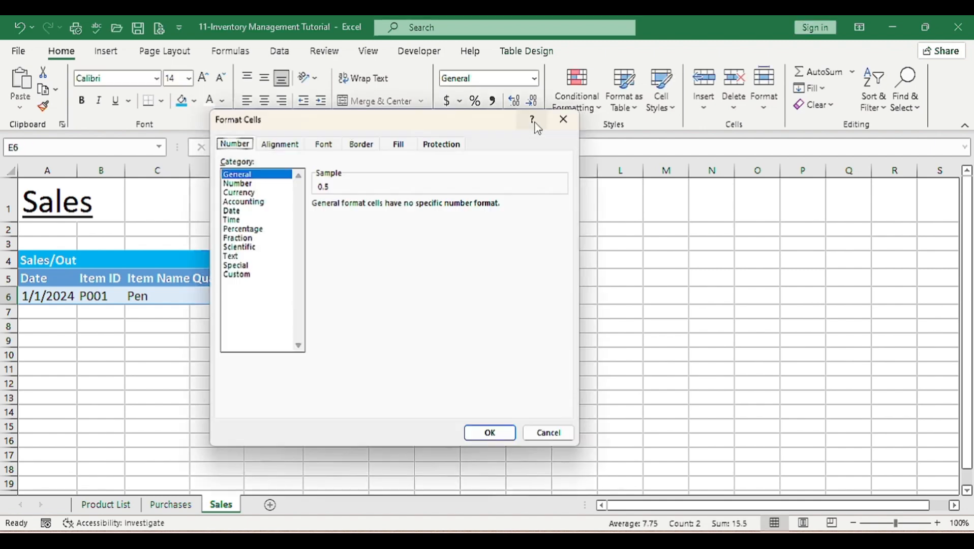
left_click(235, 191)
left_click(392, 222)
scroll(392, 222, "down", 10)
left_click(389, 401)
left_click(493, 437)
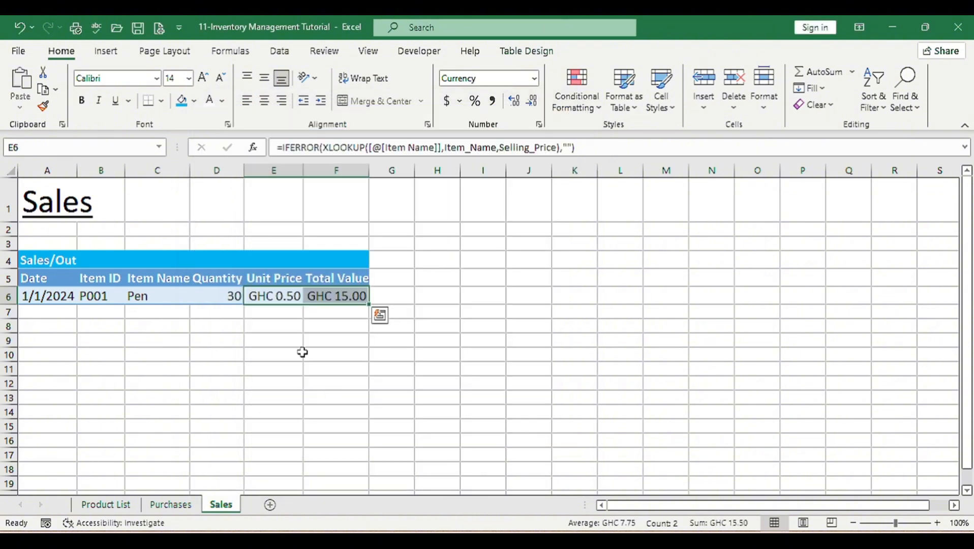
left_click(300, 352)
Enter 1//1/24 as the date of a new sales row directly below the Pen entry
left_click(32, 308)
type("1/")
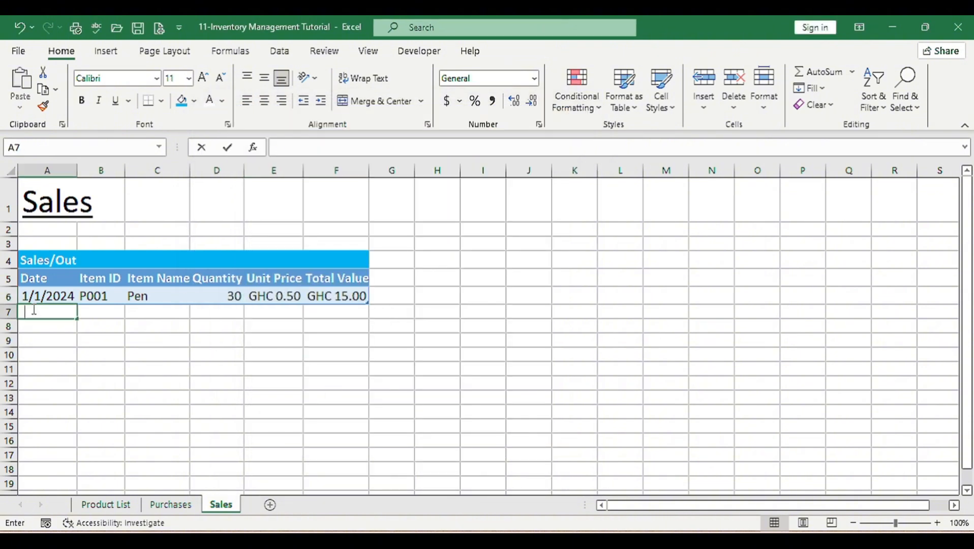
type("/")
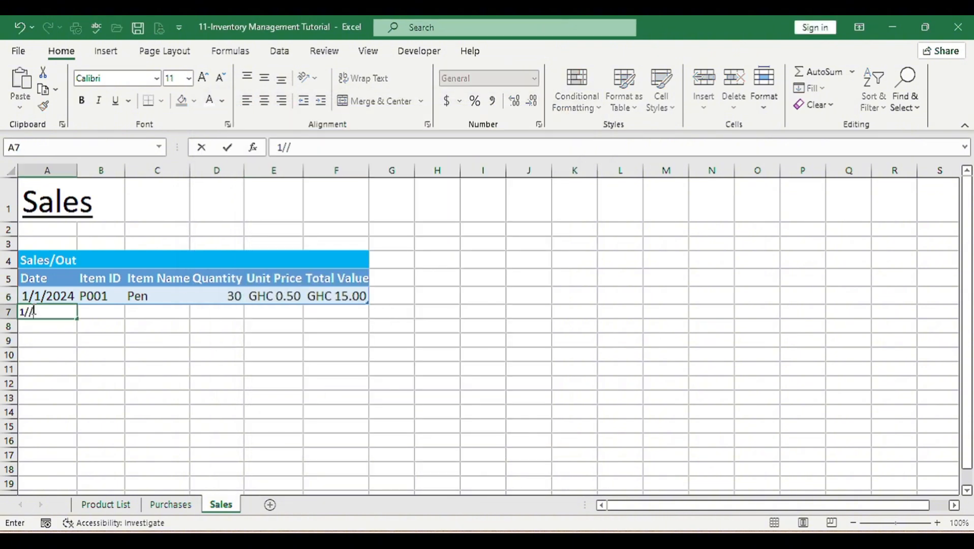
type("1")
type("/23")
Choose Notebook as the Item Name of the second sales row and enter a Quantity of 30
left_click(144, 313)
left_click(196, 315)
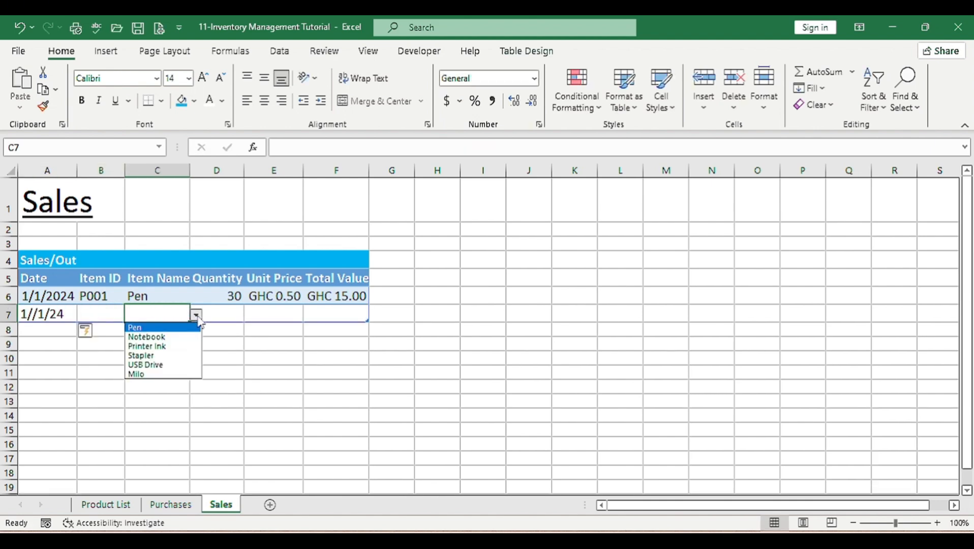
left_click(144, 337)
left_click(211, 311)
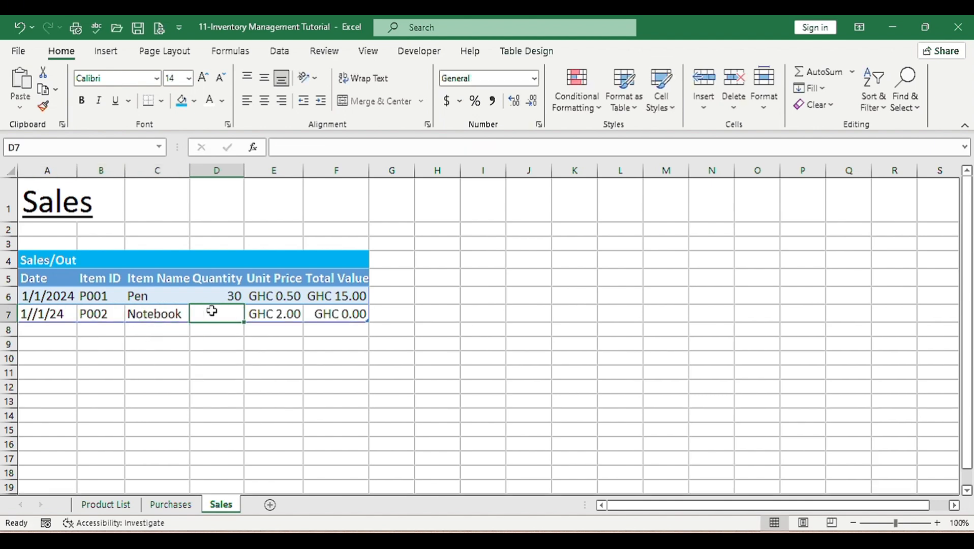
type("30")
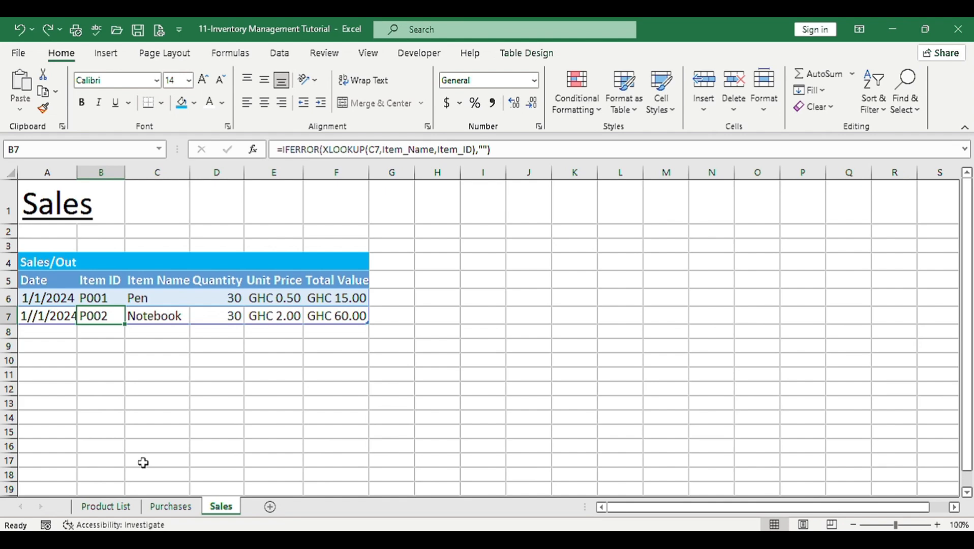
On the Product List sheet, enter =(M6+N6)-O6 as the Closing Stock formula for the Pen row
left_click(108, 506)
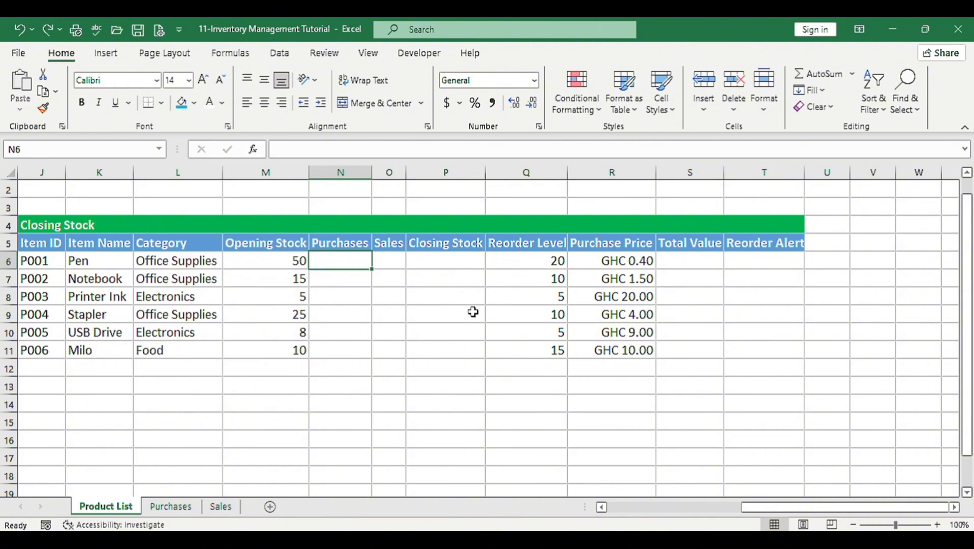
left_click(449, 262)
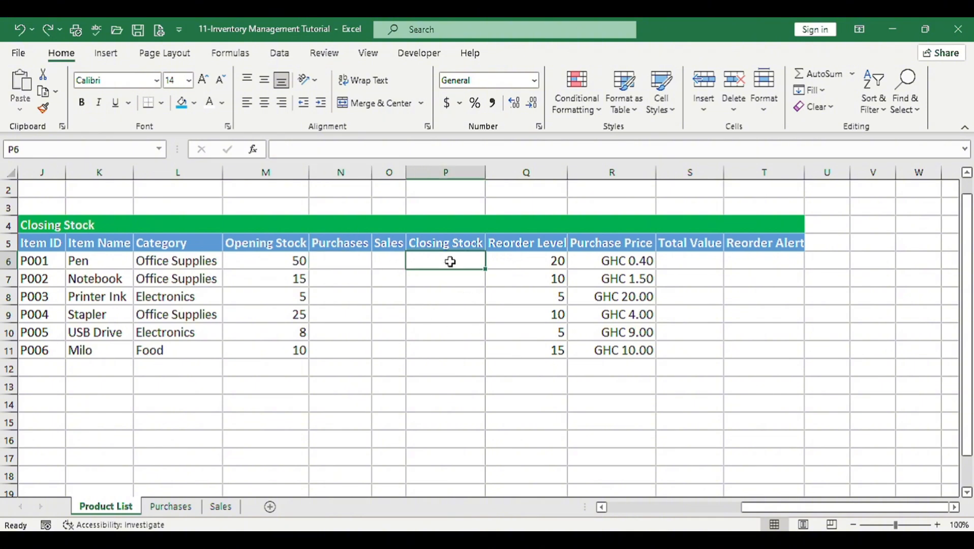
type("=")
left_click(296, 260)
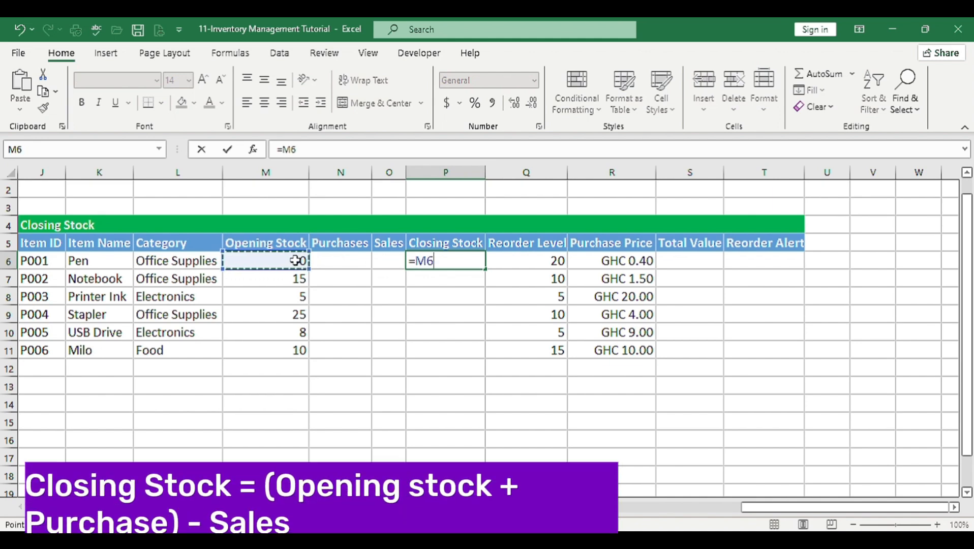
type("+")
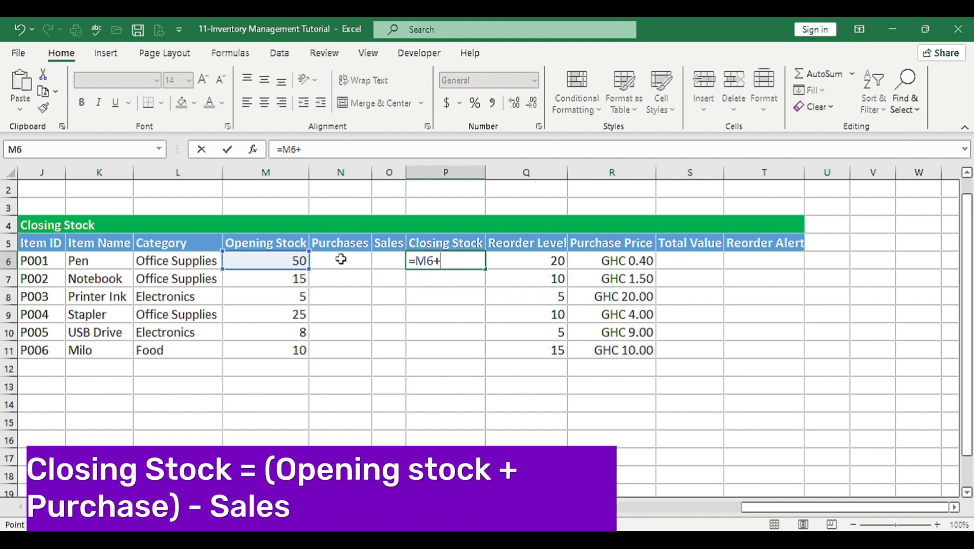
left_click(340, 259)
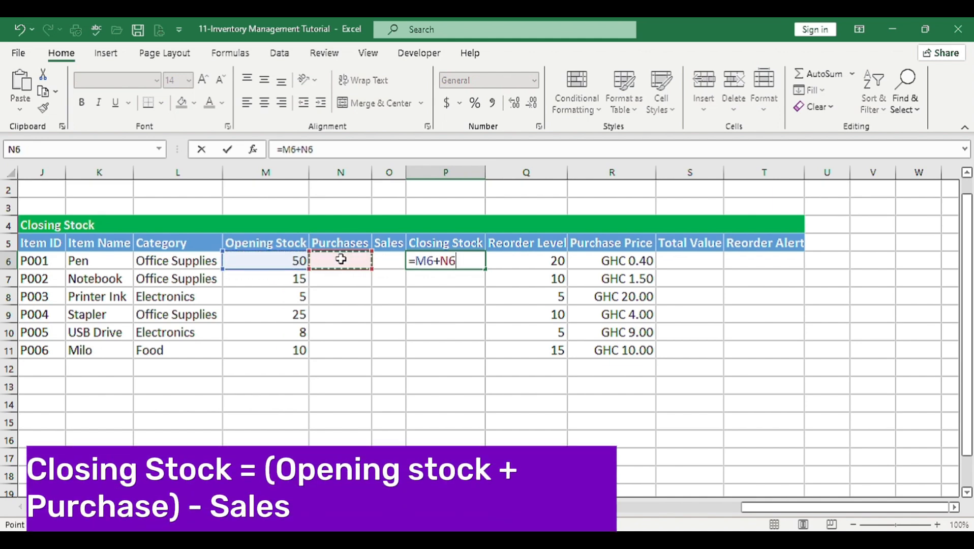
type(")")
left_click(416, 260)
type("(")
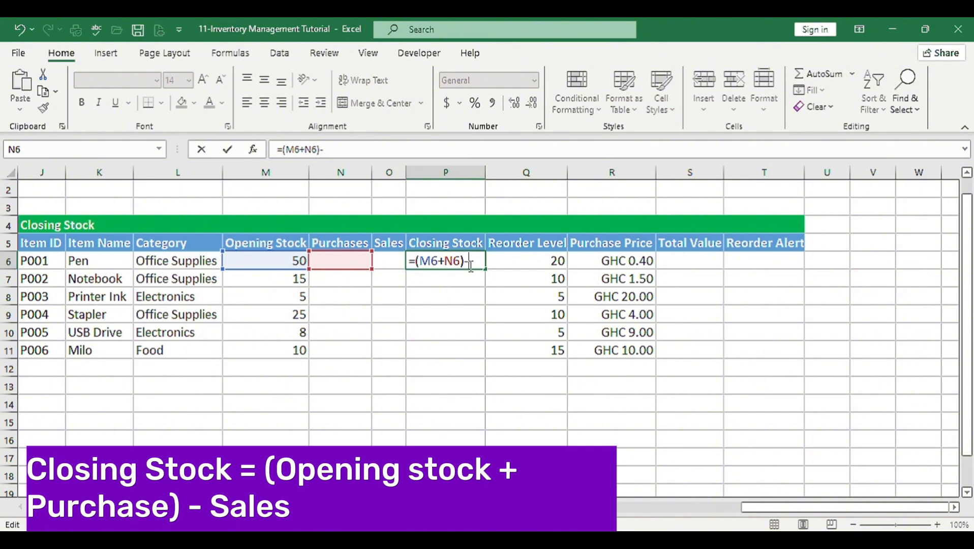
type("-")
left_click(390, 261)
key("Return")
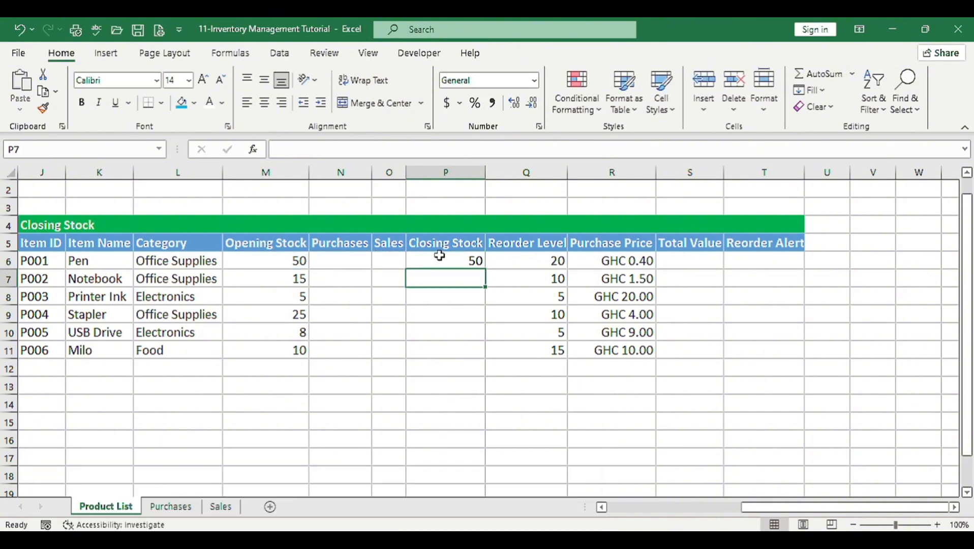
Fill the Closing Stock formula from the Pen row down to the Milo row
left_click(454, 259)
left_click_drag(485, 269, 480, 356)
left_click(323, 269)
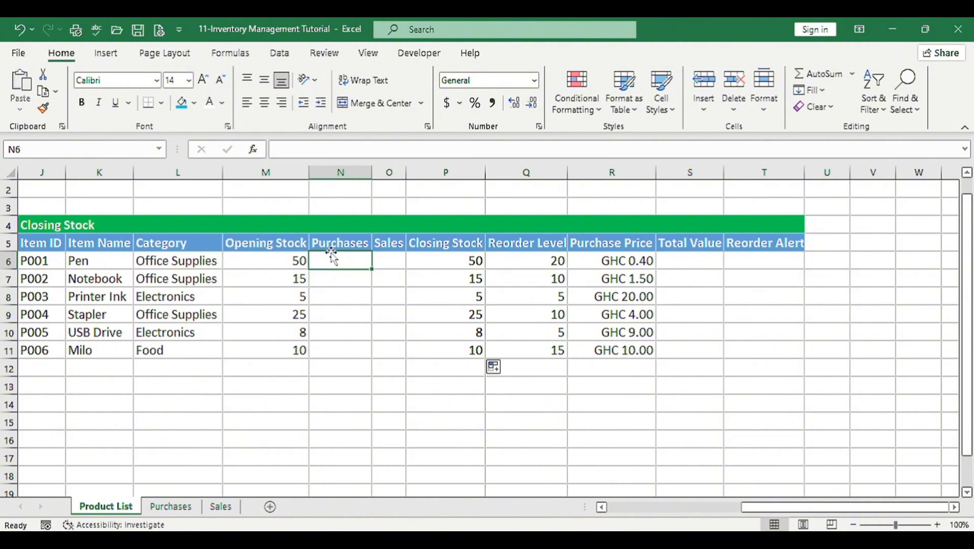
Define the workbook name ItemIDPurchases for the Item ID column, header included, of the table on the Purchases sheet
left_click(171, 506)
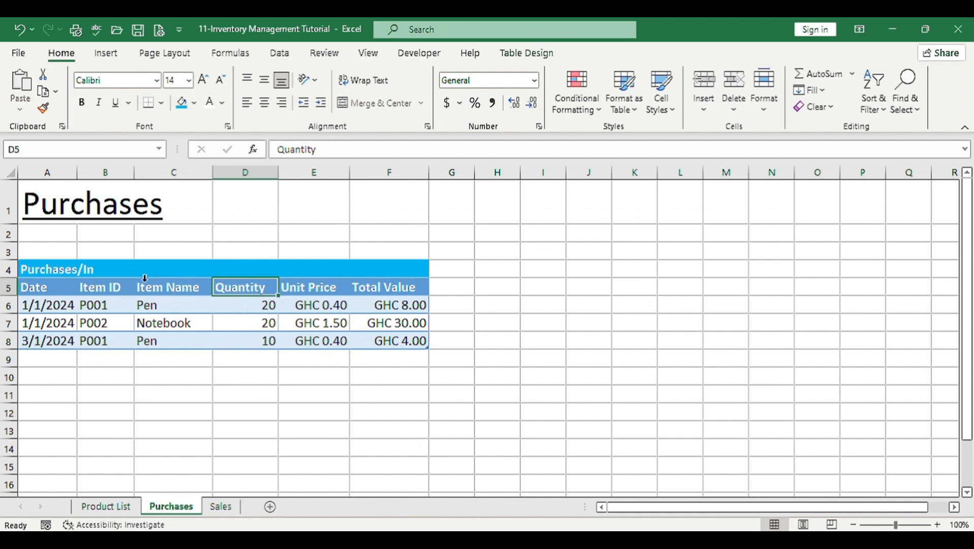
left_click_drag(105, 290, 102, 339)
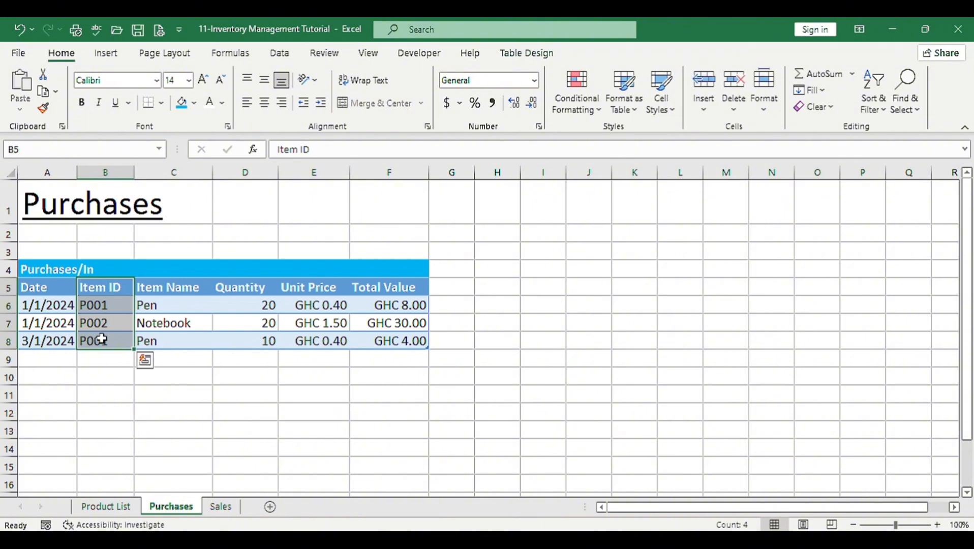
left_click(249, 56)
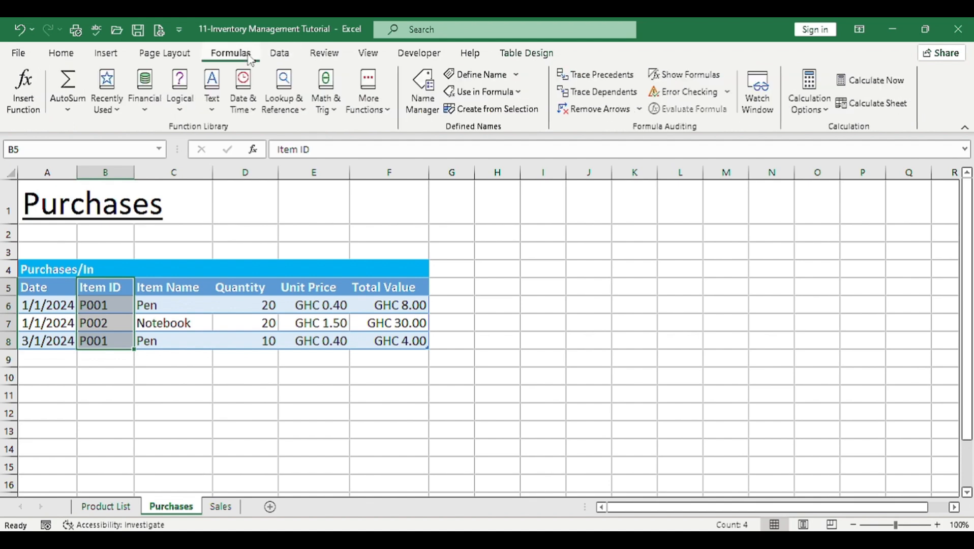
left_click(482, 77)
left_click_drag(356, 211, 483, 195)
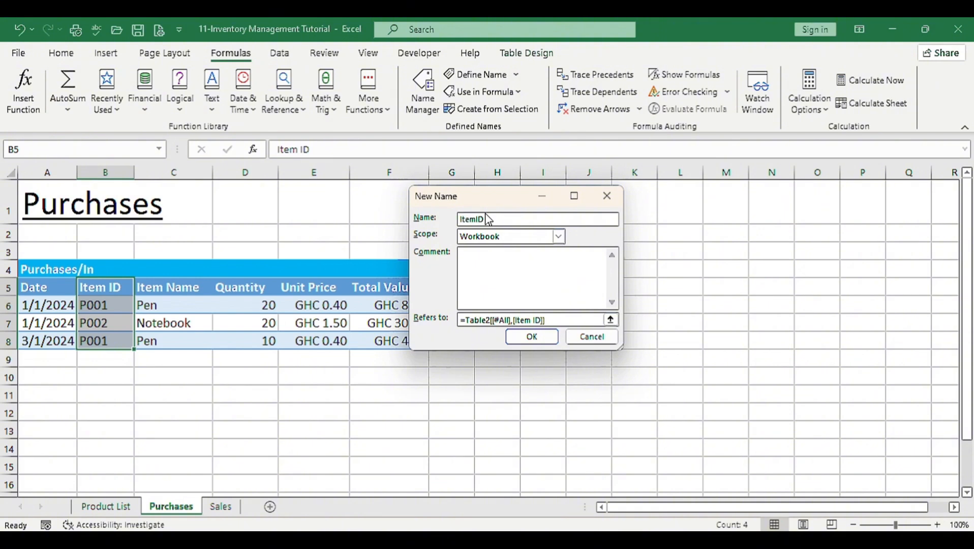
type("ItemIDPurchases")
left_click(552, 320)
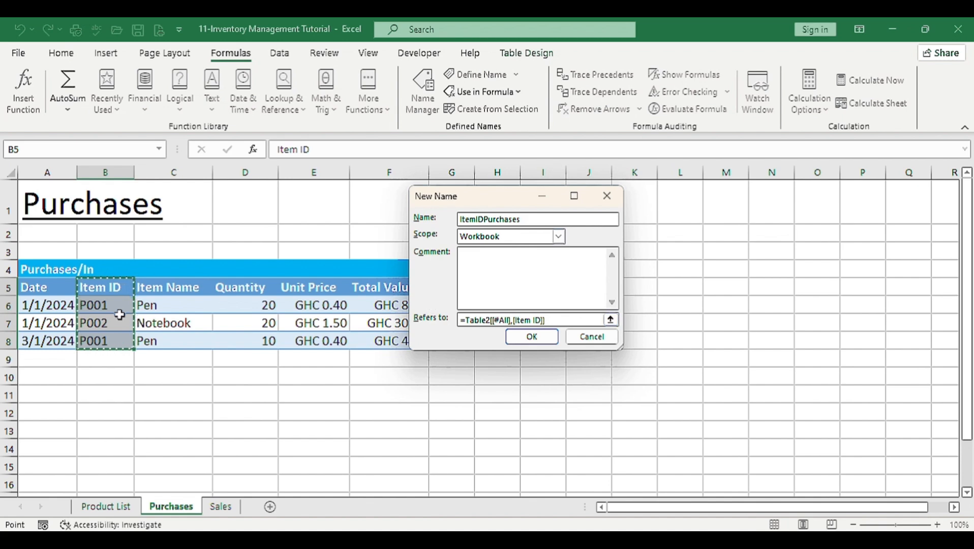
left_click(531, 337)
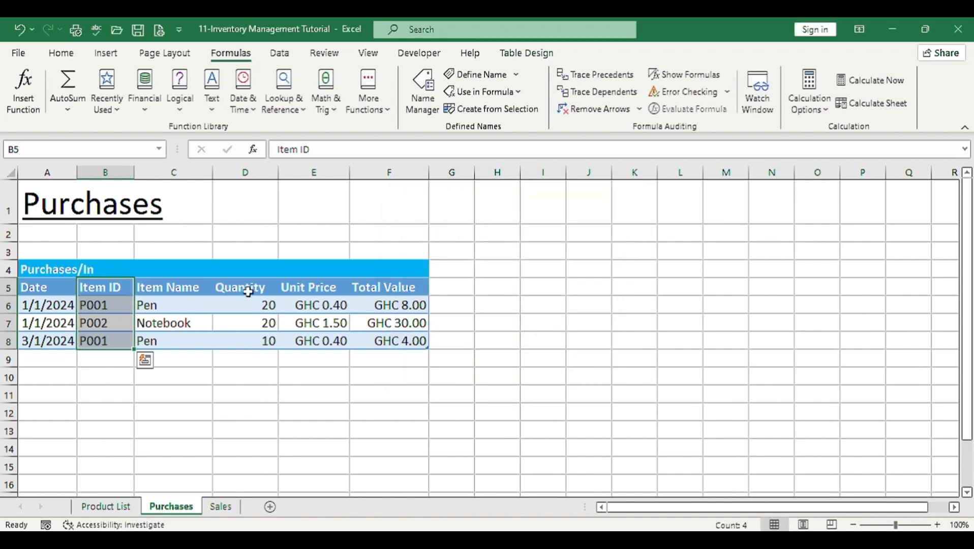
Define the workbook name QuantityPurchases for the Quantity column, header included, of the purchases table
left_click_drag(248, 291, 245, 337)
left_click(475, 74)
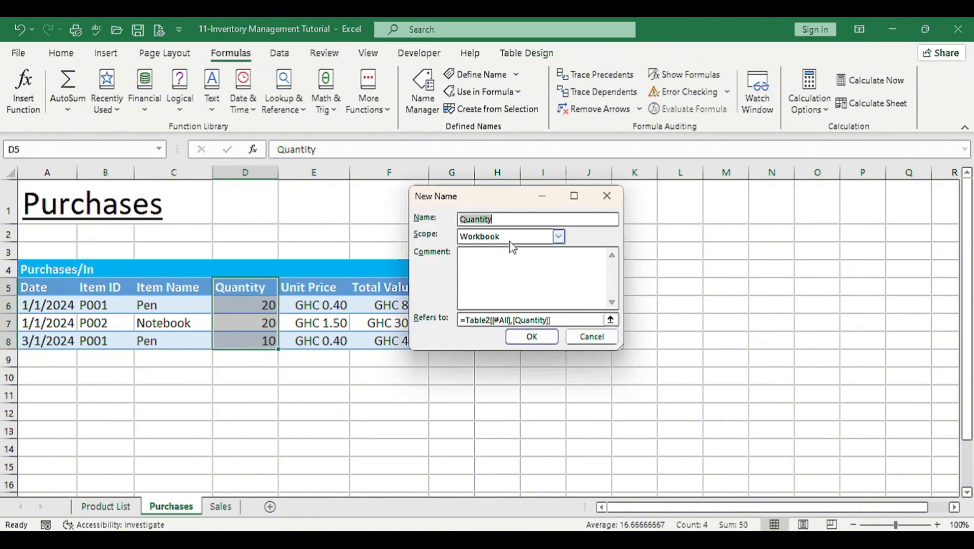
left_click(528, 220)
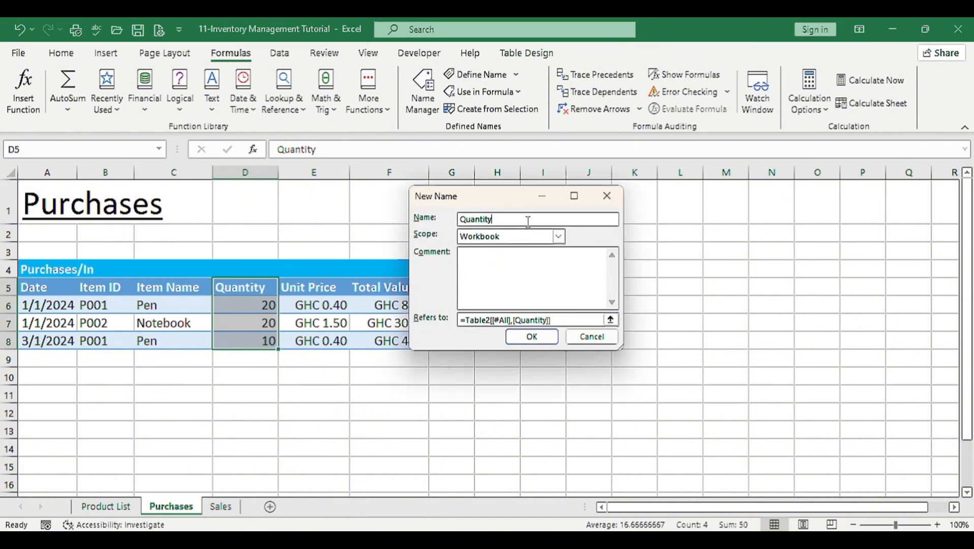
type("Purchases")
left_click(570, 320)
left_click(531, 338)
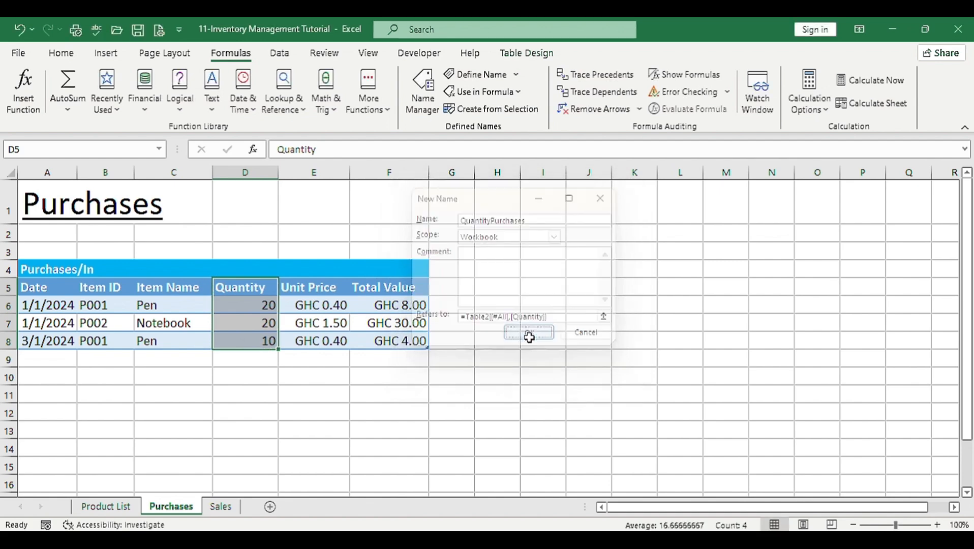
left_click(246, 322)
Start a SUMIF formula in the Pen row's Purchases cell on the Product List sheet, with ItemIDPurchases as the range
left_click(126, 506)
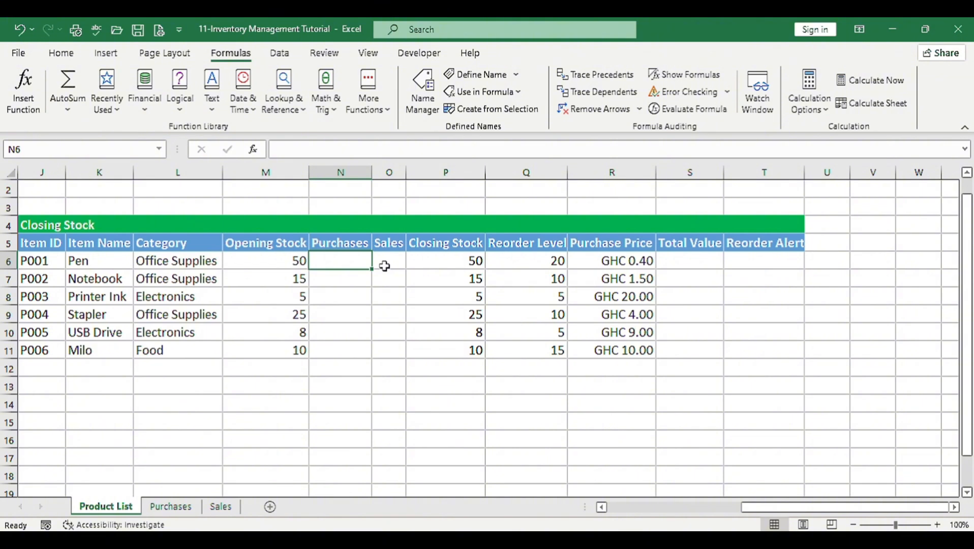
scroll(384, 265, "left", 1)
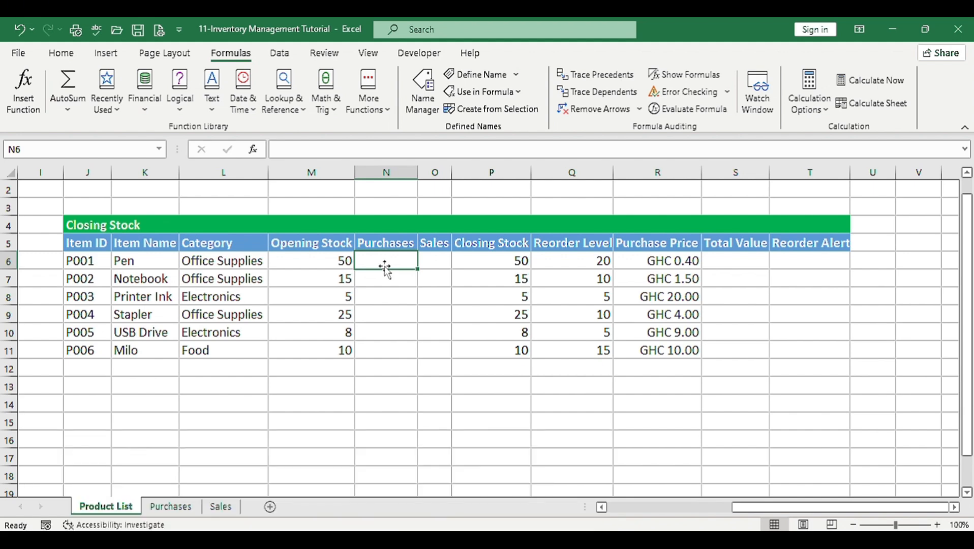
type("=sum")
key("Down")
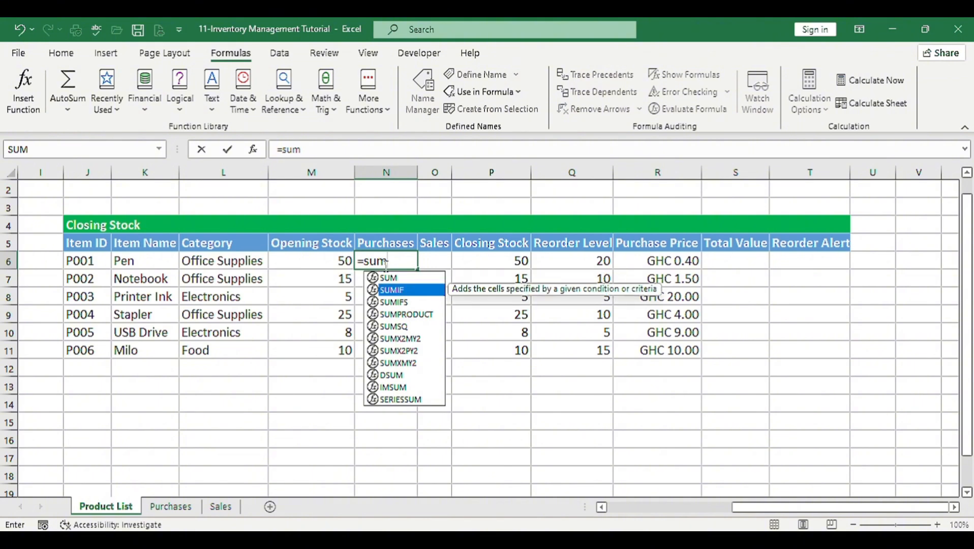
key("Tab")
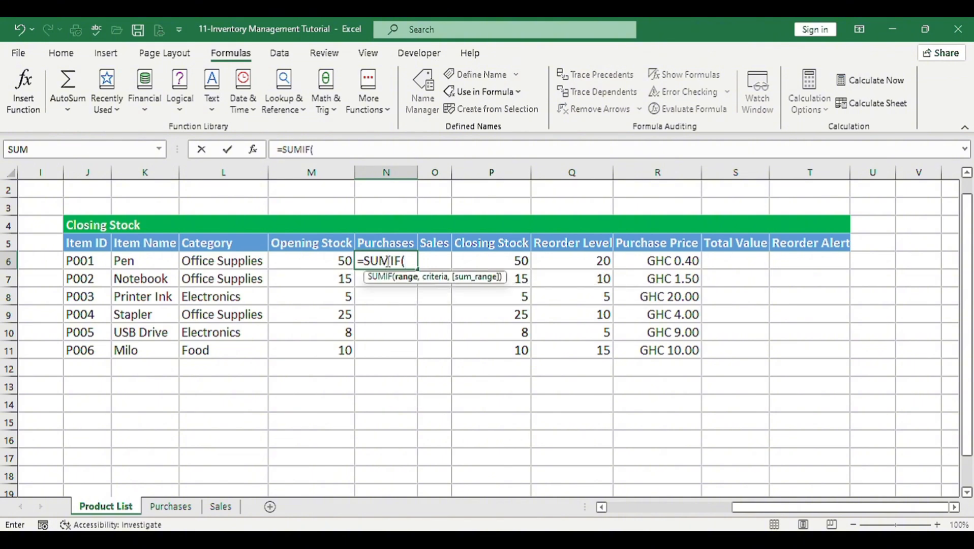
type("it")
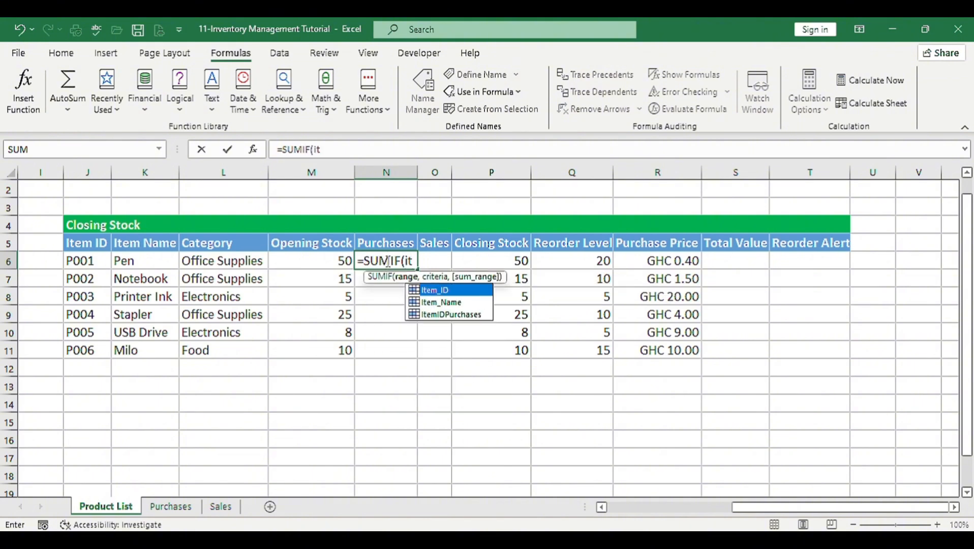
key("Down")
key("Down")
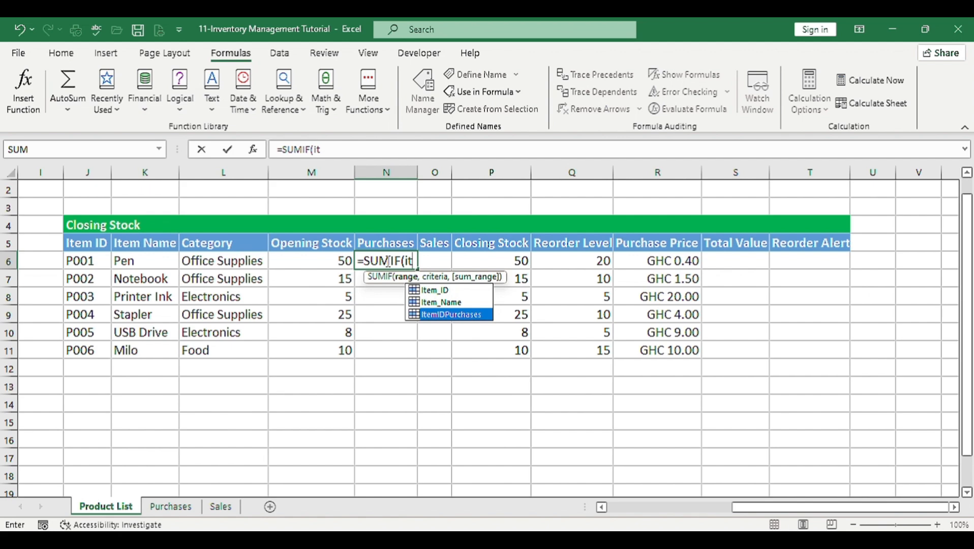
key("Tab")
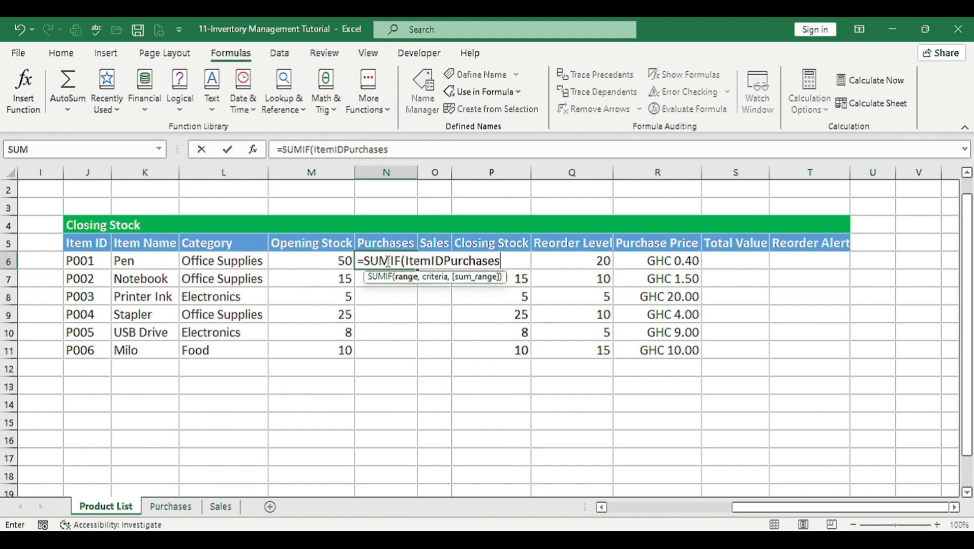
type(",")
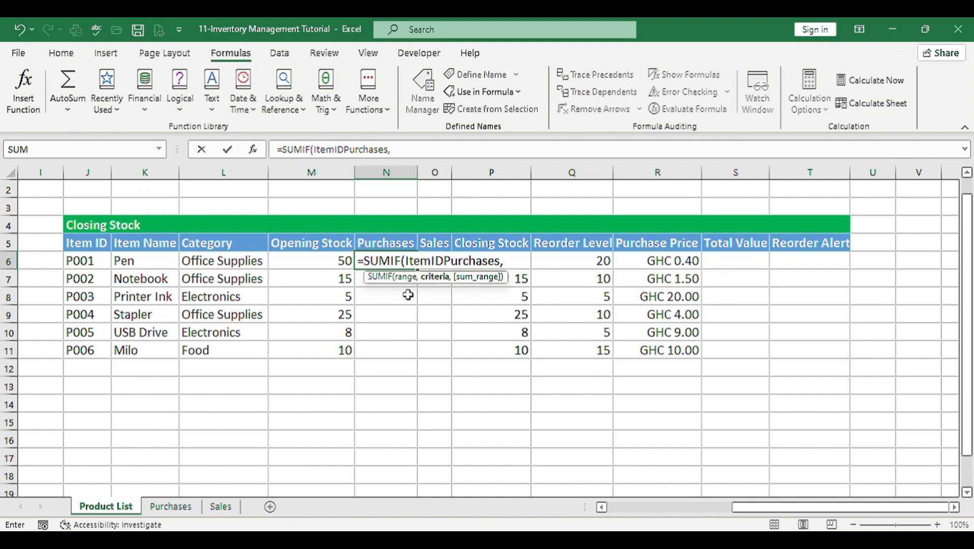
Complete the SUMIF formula with the Pen's Item ID cell J6 as the criteria and QuantityPurchases as the sum range
left_click(100, 263)
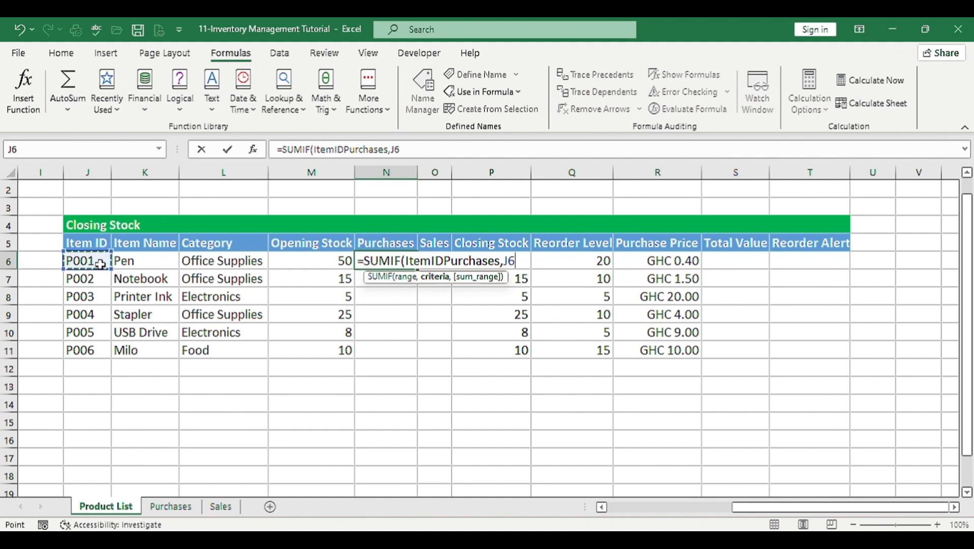
type(",")
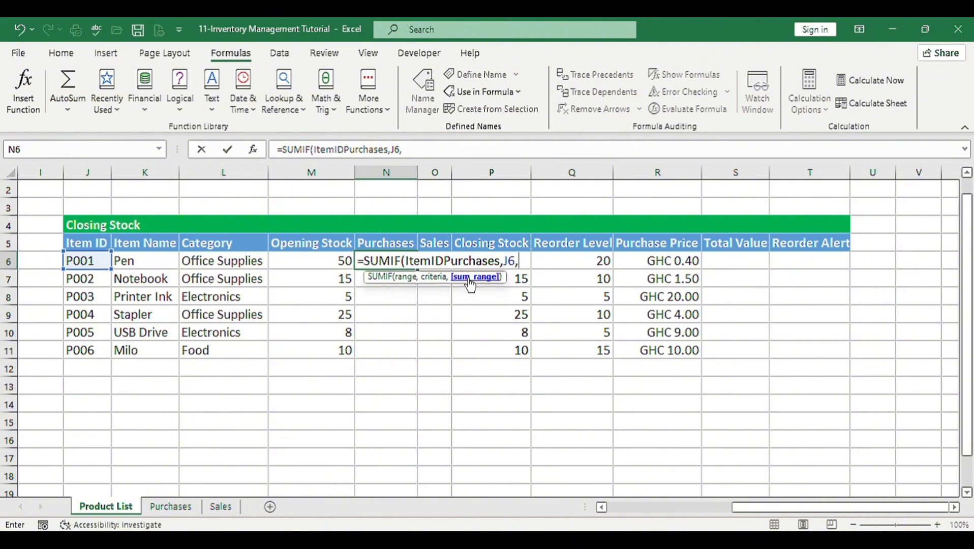
type("qu")
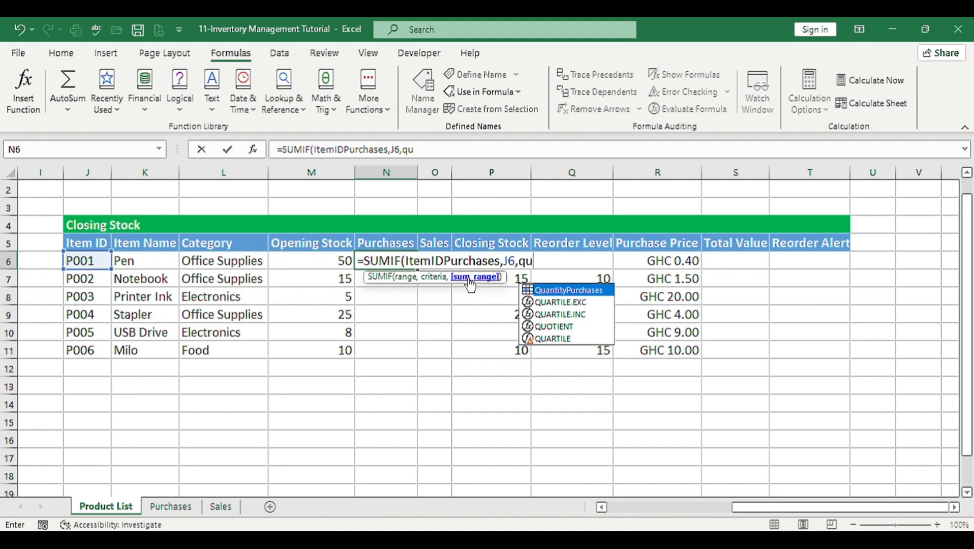
key("Tab")
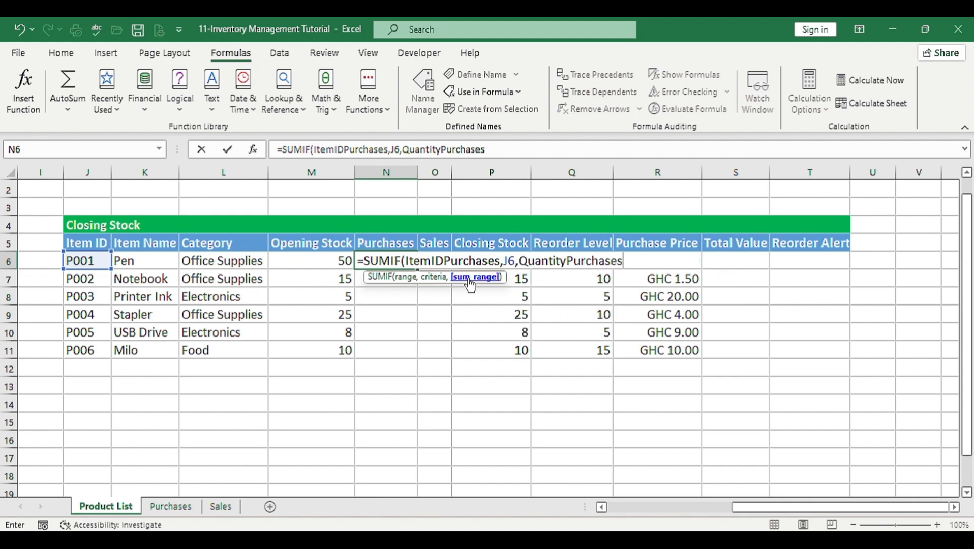
type(")")
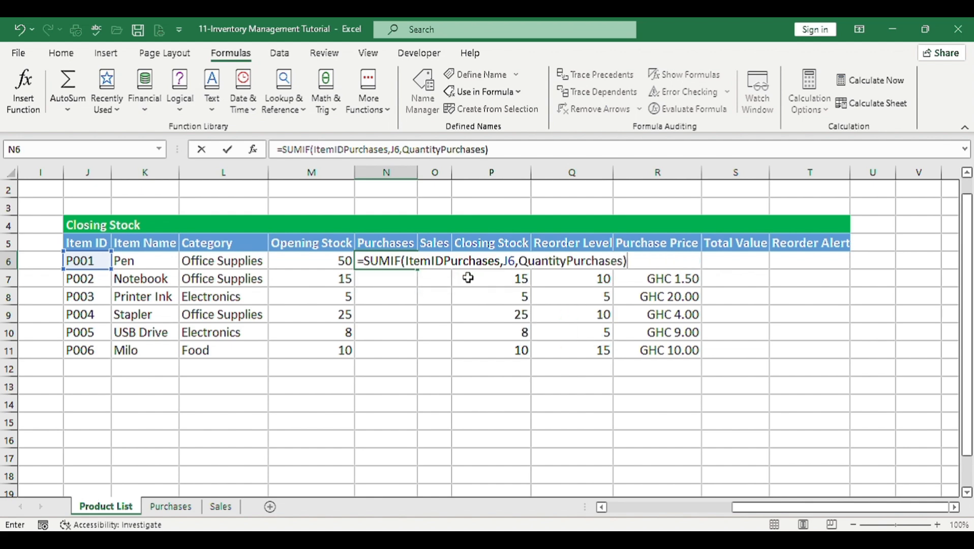
key("ctrl+Return")
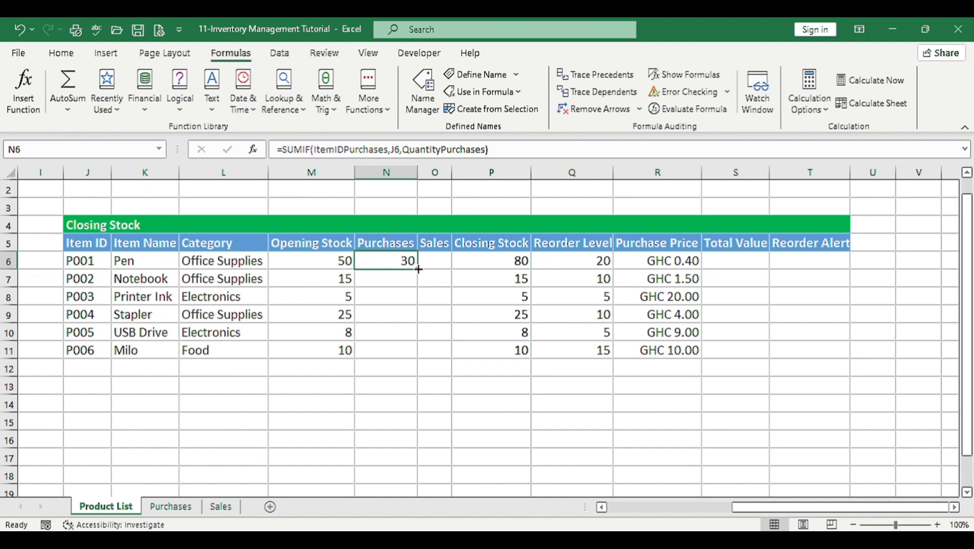
Fill the Purchases formula down to the Milo row and check the copies in the Notebook, Printer Ink and Stapler rows
left_click_drag(418, 270, 412, 350)
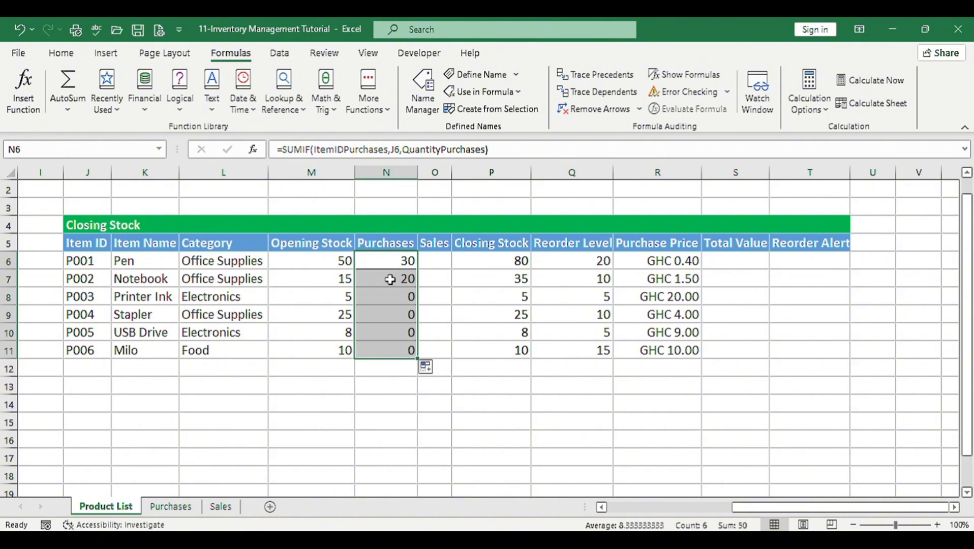
left_click(392, 277)
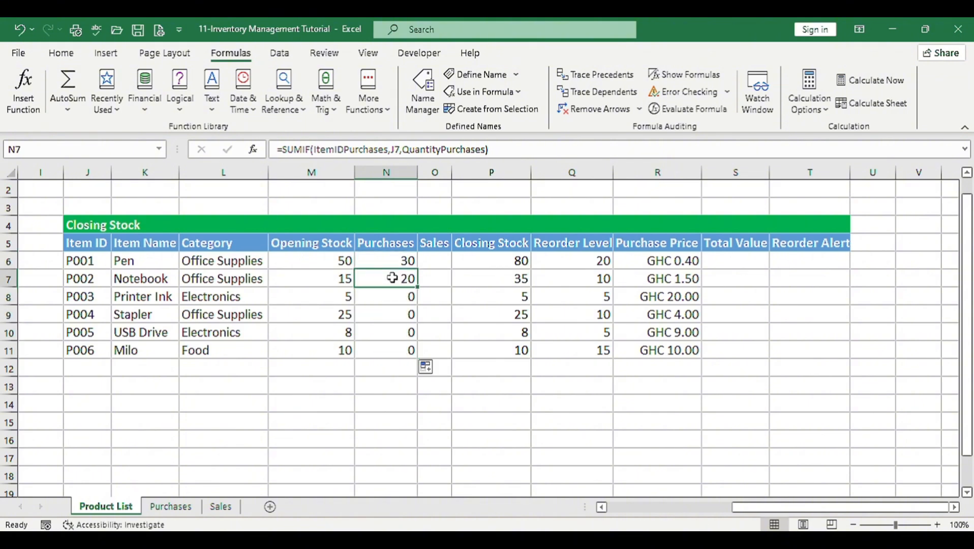
left_click(397, 299)
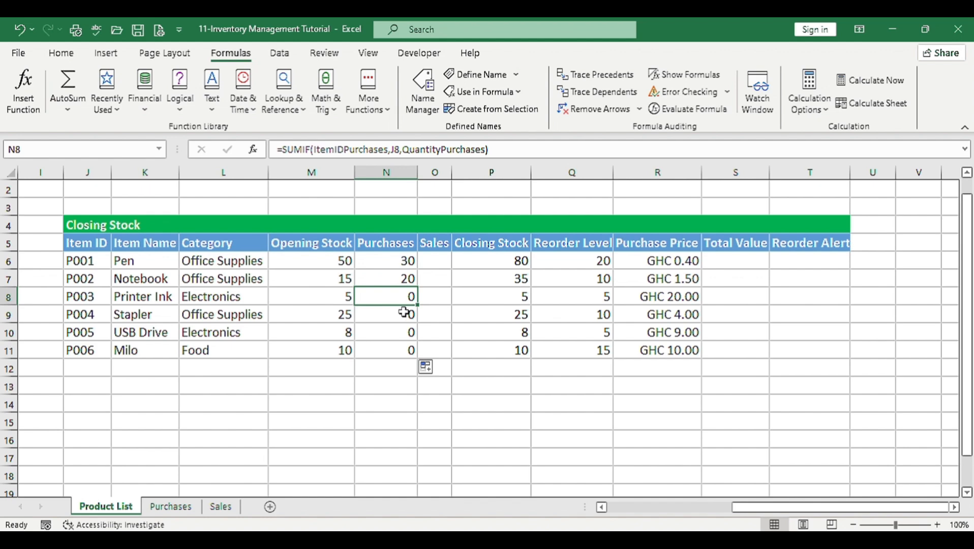
left_click(403, 312)
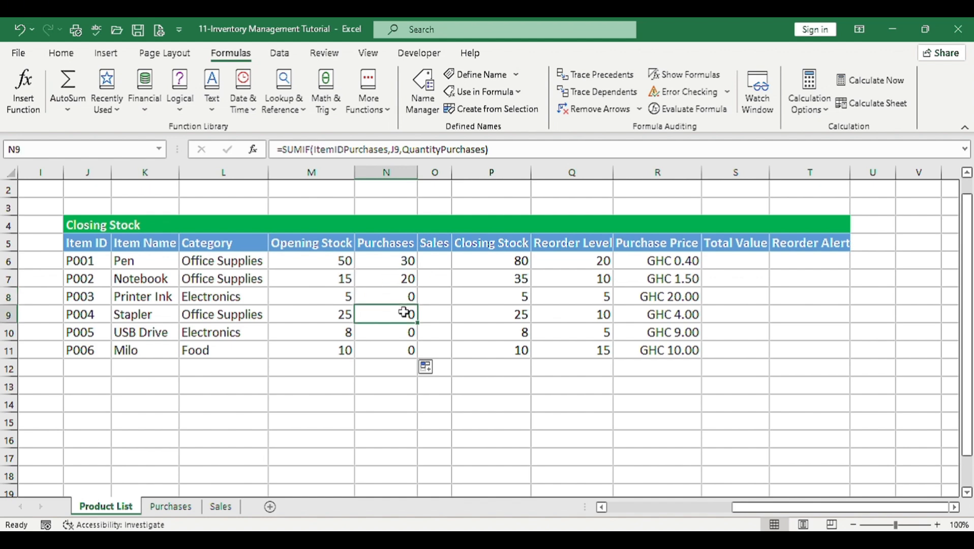
Check the copied Purchases formula in the USB Drive and Milo rows
key("Down")
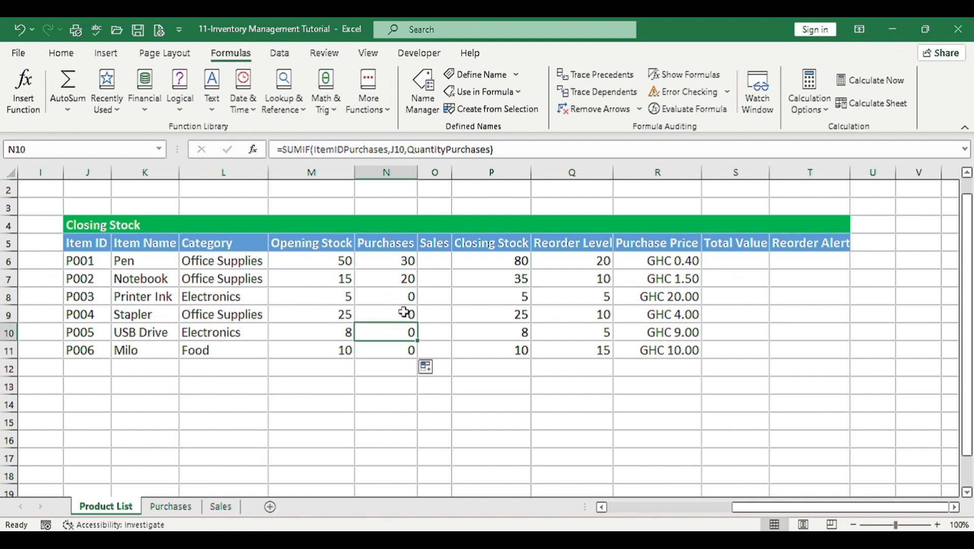
key("Down")
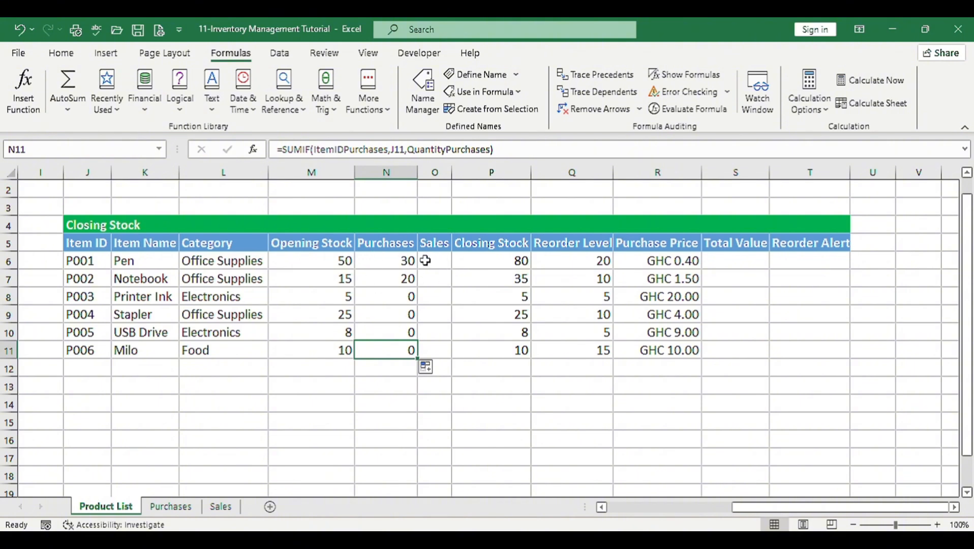
Define the workbook name ItemIDSales for the Item ID column, header included, of the table on the Sales sheet
left_click(220, 507)
left_click_drag(91, 279, 91, 309)
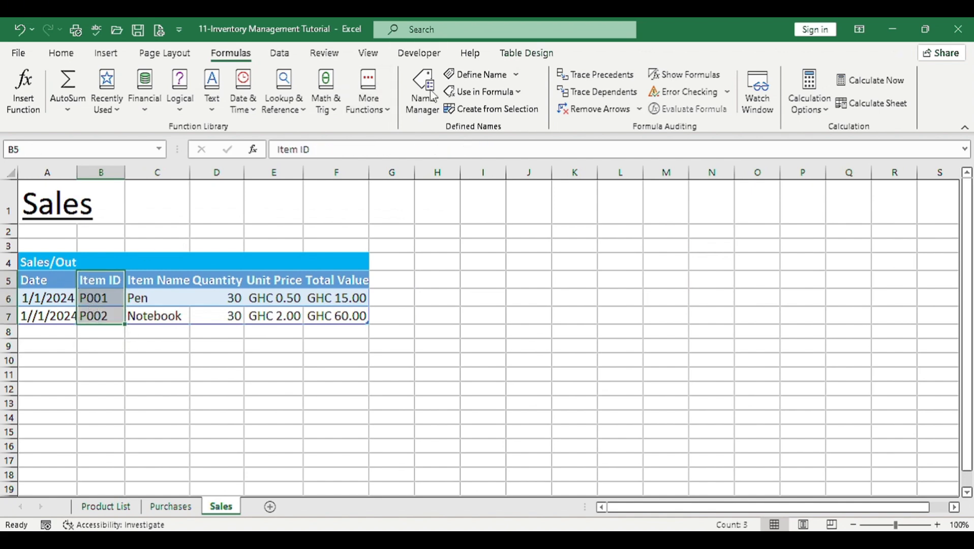
left_click(481, 75)
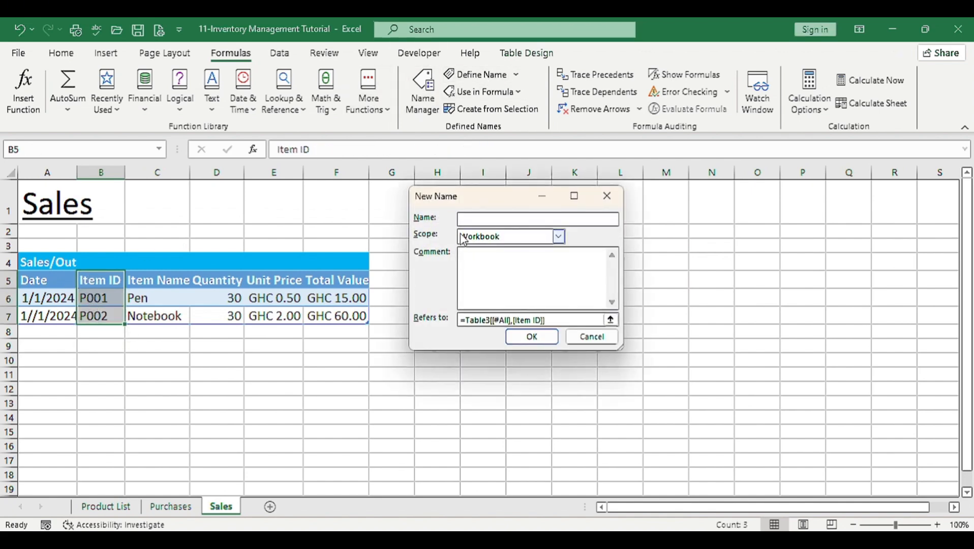
type("Item")
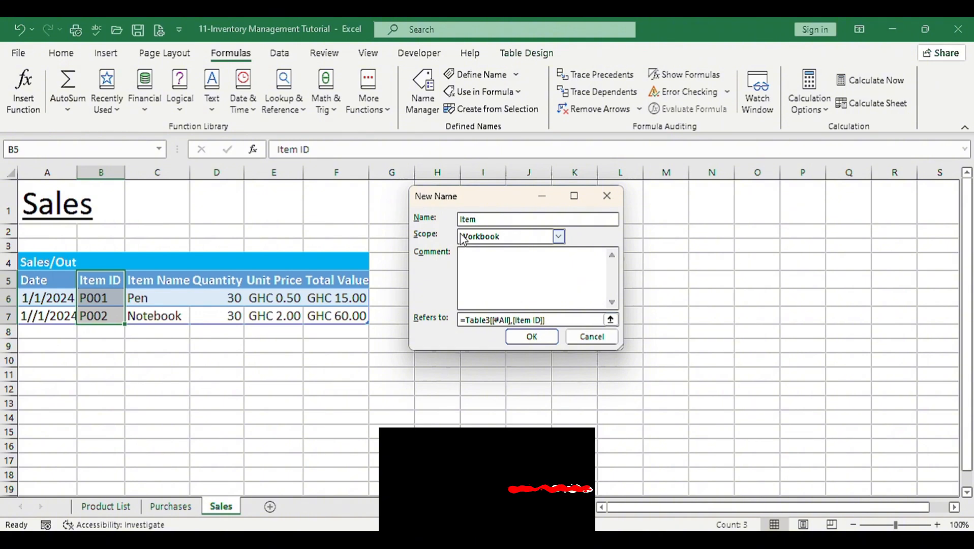
type("IDSales")
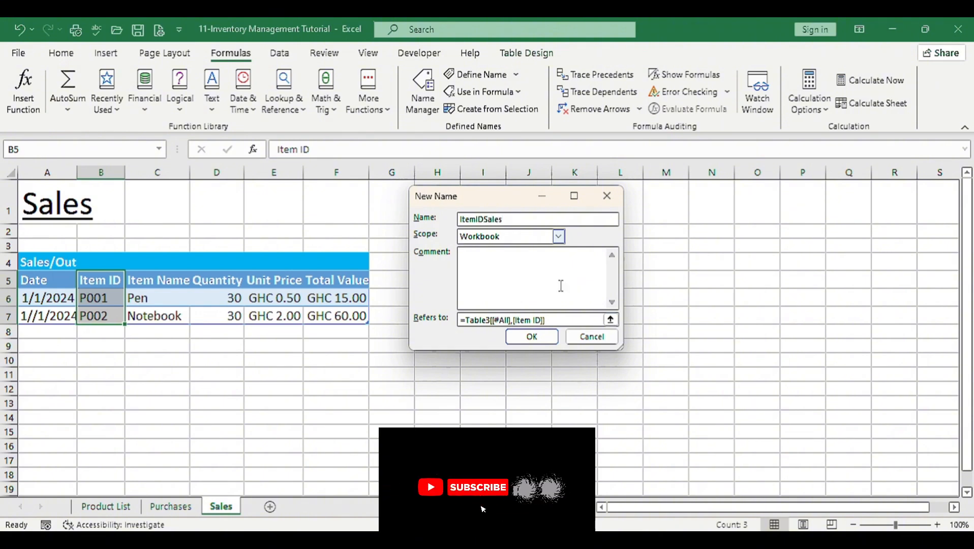
left_click(534, 335)
Define the workbook name QuantitySales for the Quantity column, header included, of the sales table
left_click_drag(219, 281, 225, 316)
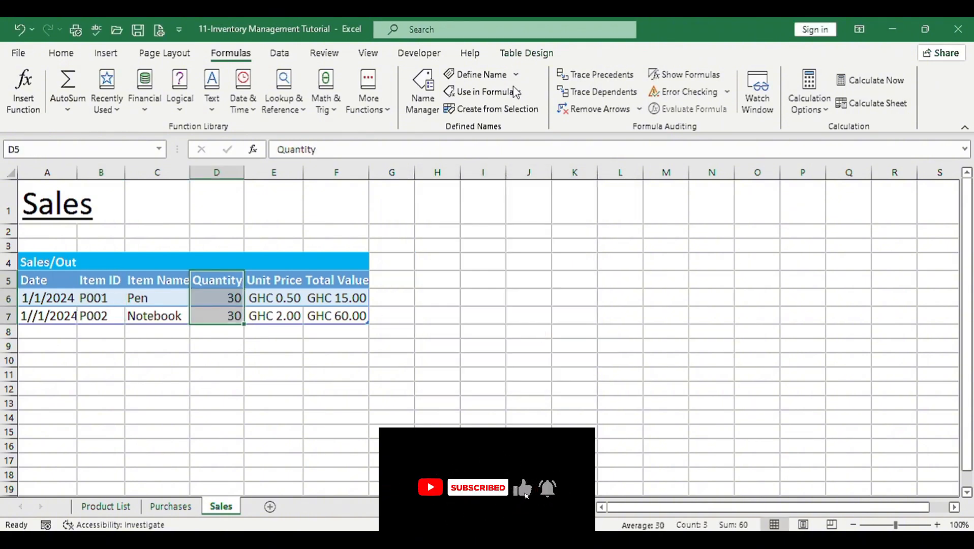
left_click(481, 74)
left_click(506, 219)
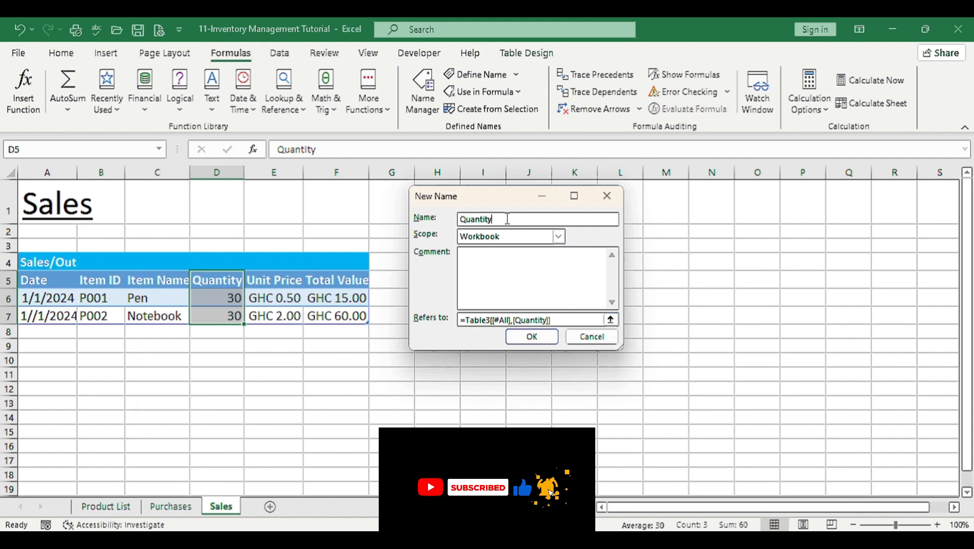
type("Sales")
left_click(531, 336)
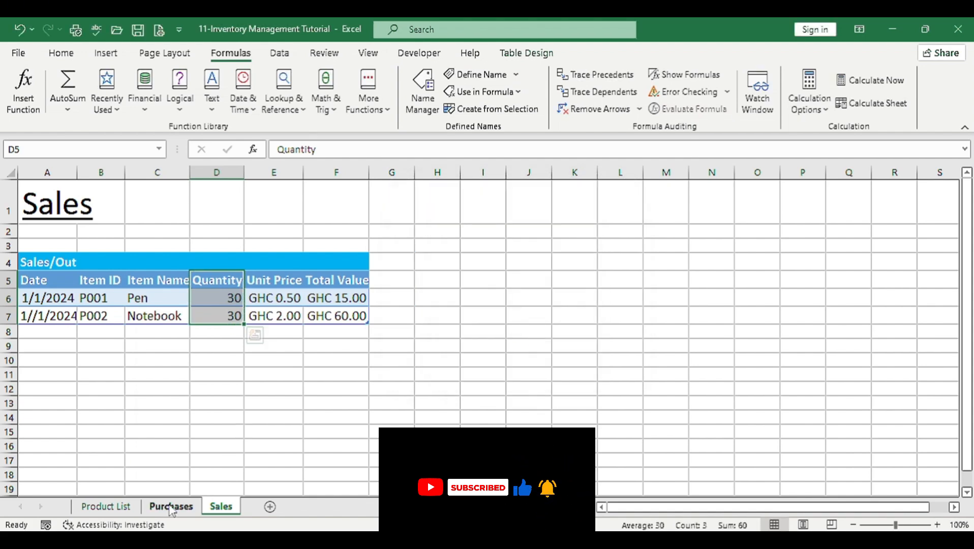
Start a SUMIF formula in the Pen row's Sales cell on the Product List sheet, with ItemIDSales as the range
left_click(106, 507)
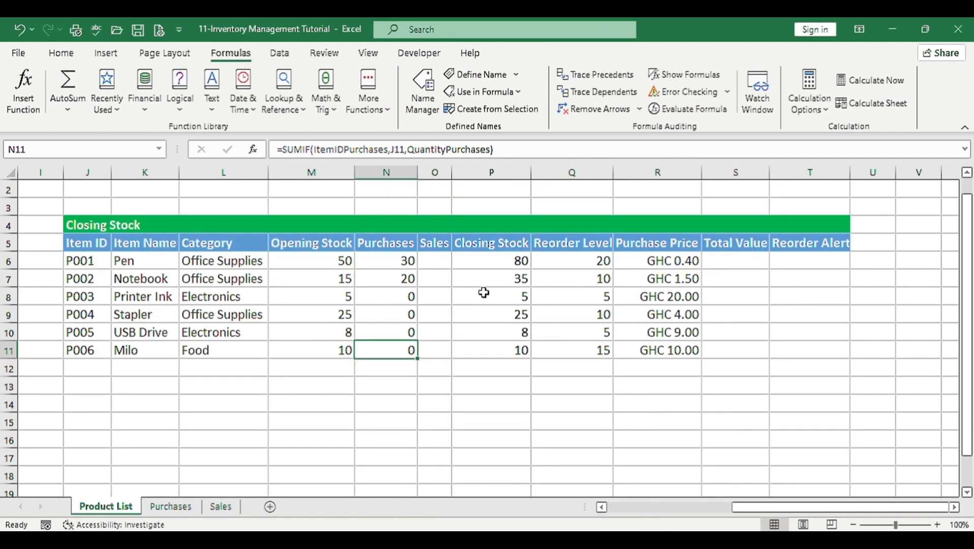
left_click(440, 260)
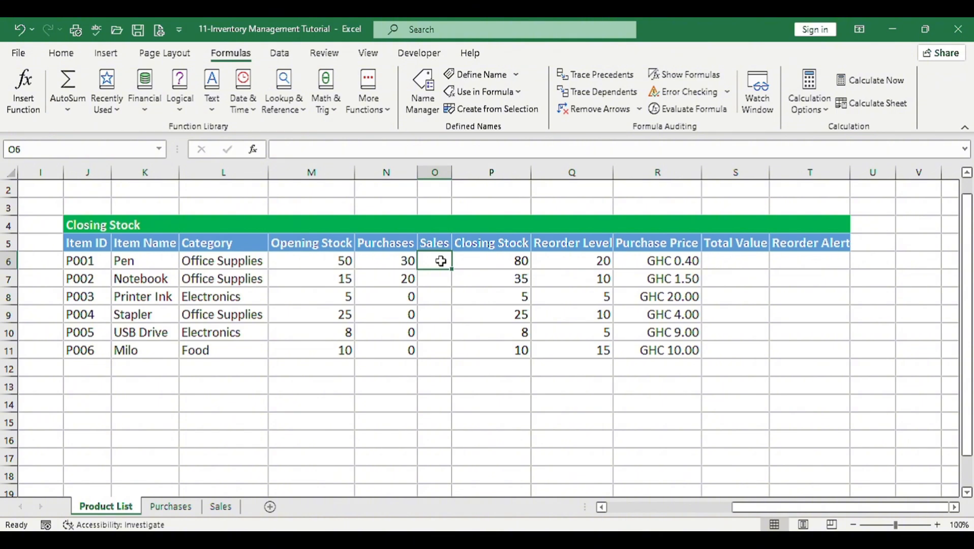
type("=")
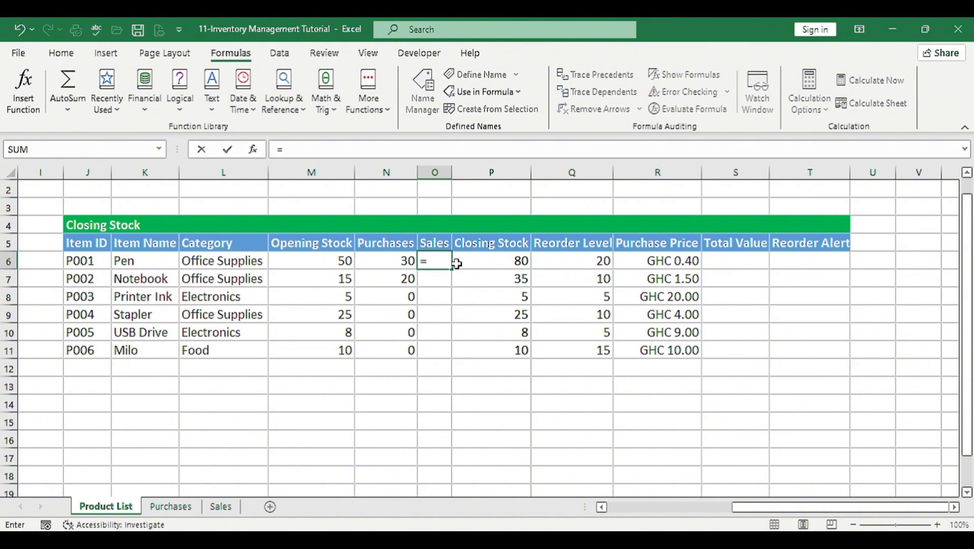
type("SUMIF(")
key("Tab")
key("Return")
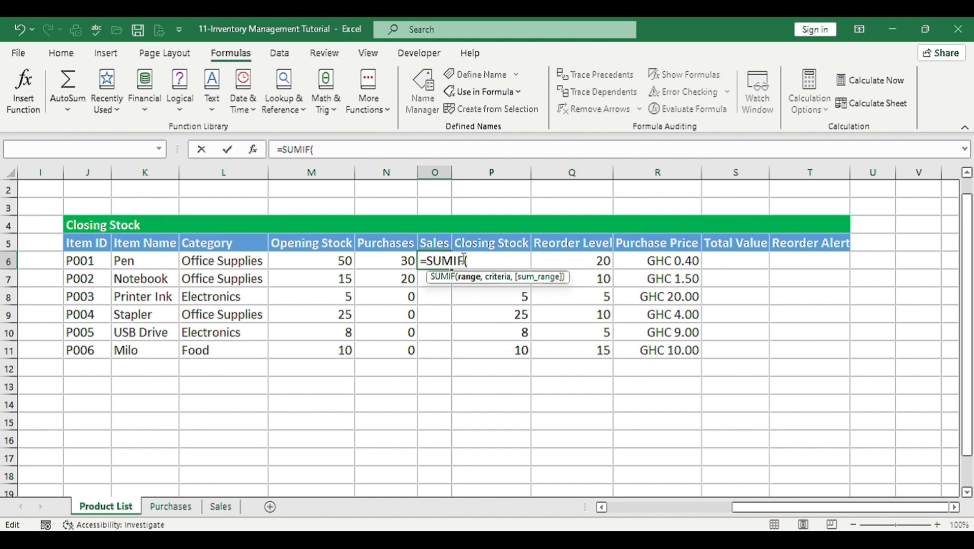
type("t")
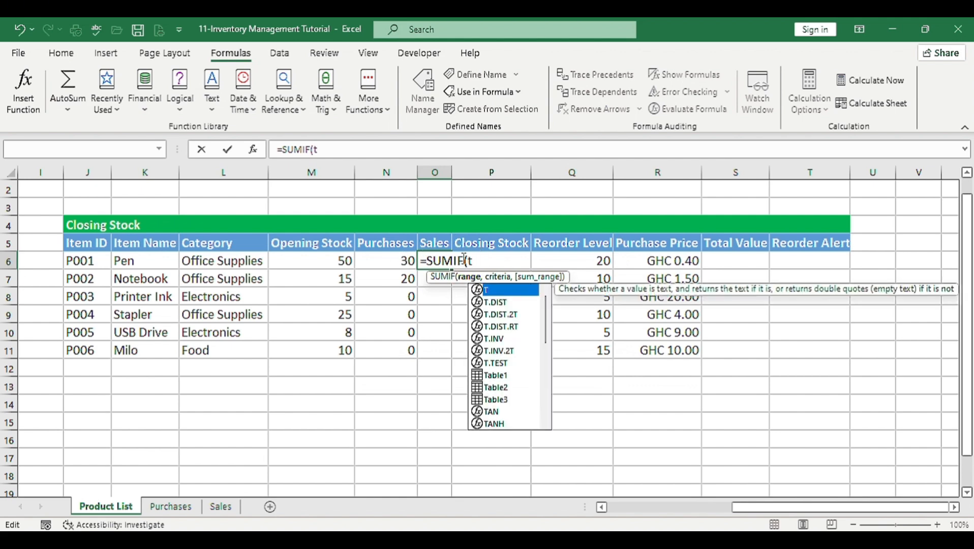
type("i")
key("Down")
key("Down")
key("Down")
key("Tab")
type(",")
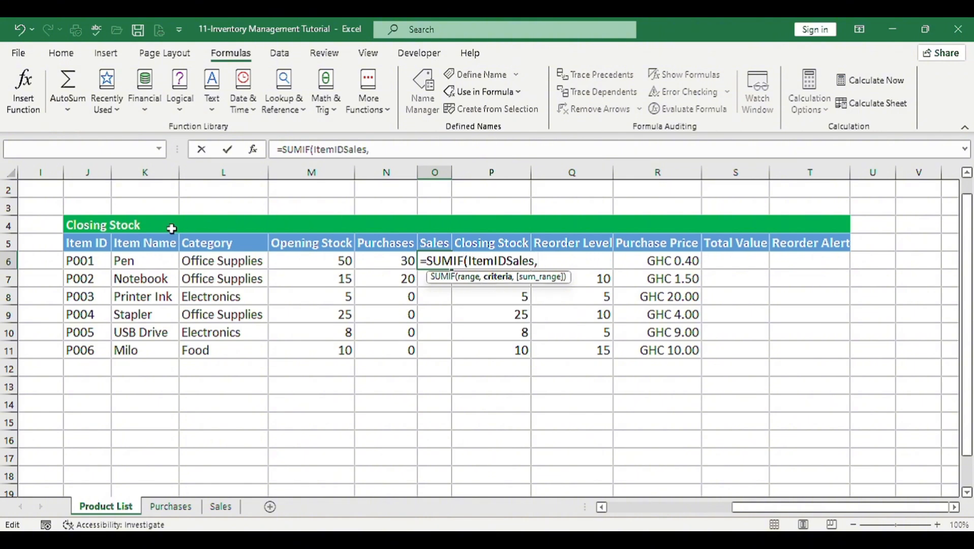
Complete the Sales SUMIF formula with the Pen's Item ID cell J6 as the criteria and QuantitySales as the sum range
left_click(85, 261)
type(",")
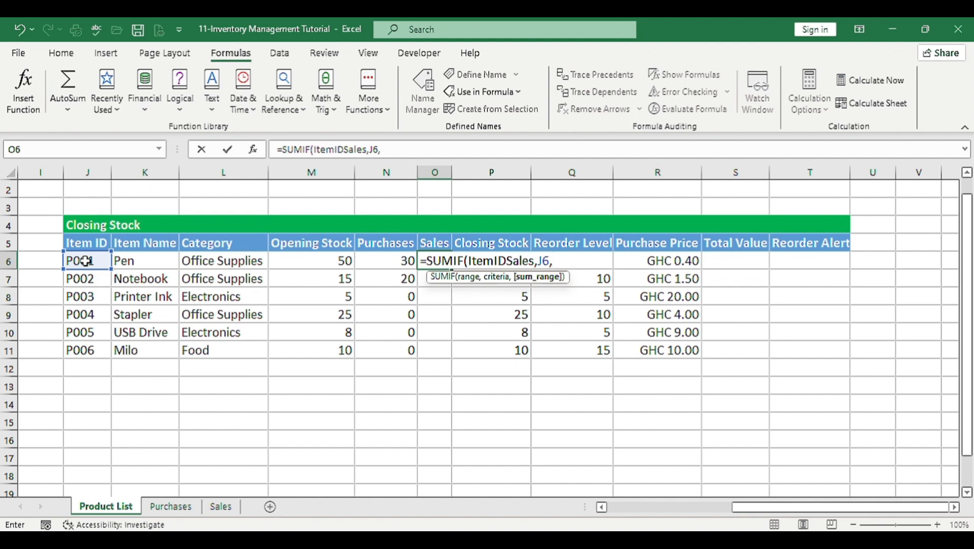
type("qu")
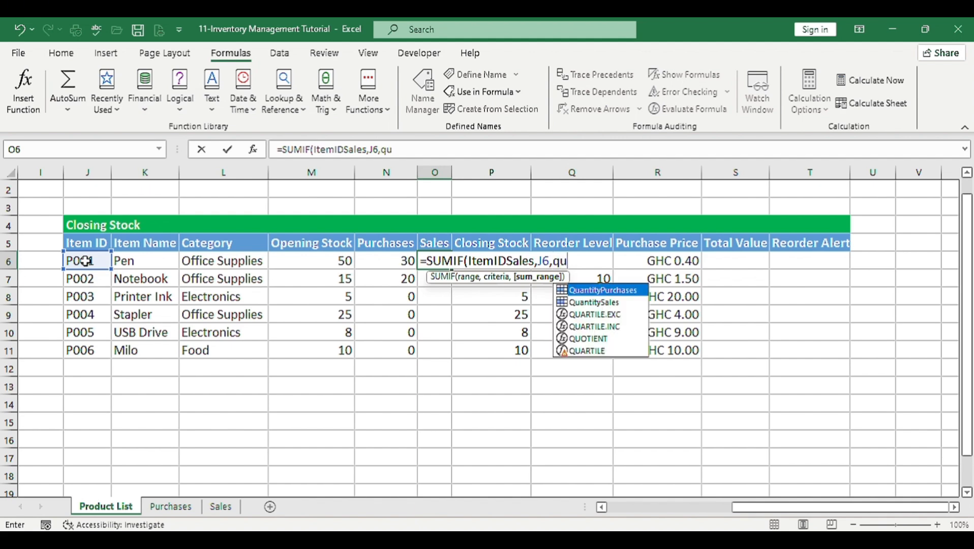
key("Down")
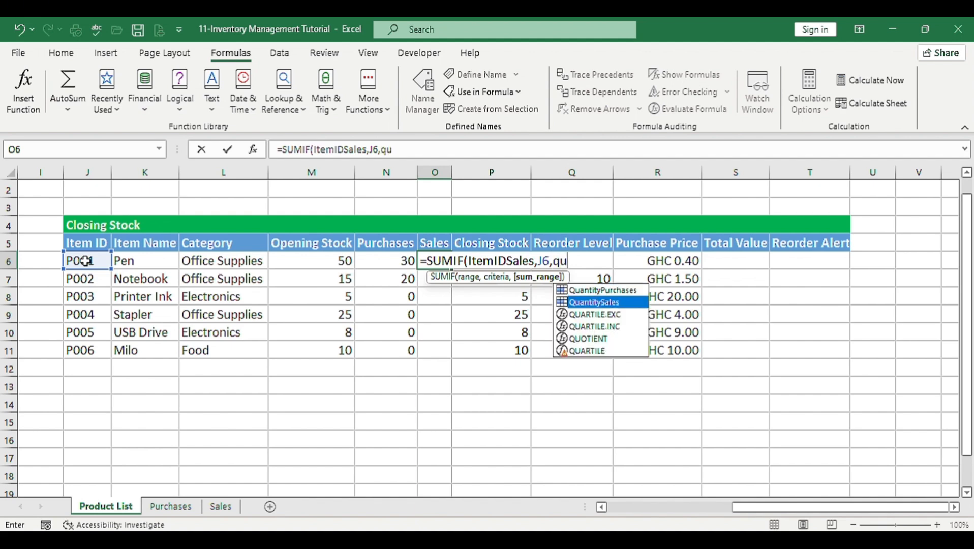
key("Tab")
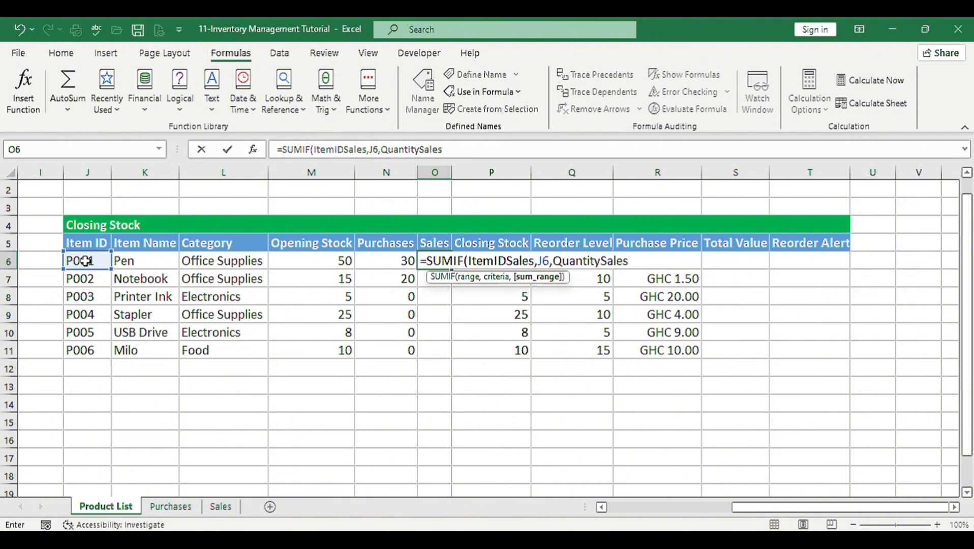
type(")")
key("Return")
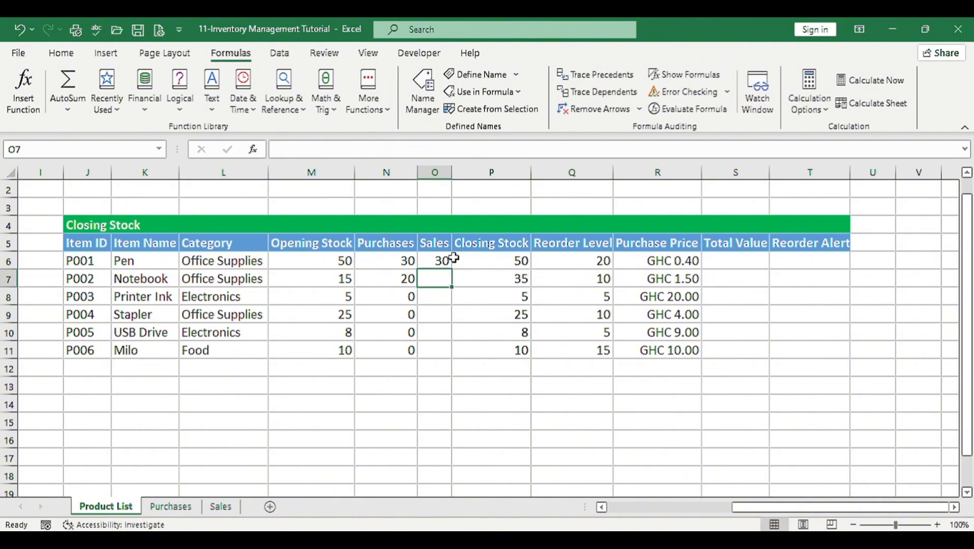
Fill the Sales formula down to the Milo row and widen the Sales column slightly
left_click(446, 259)
left_click_drag(451, 268, 452, 359)
left_click_drag(451, 172, 461, 172)
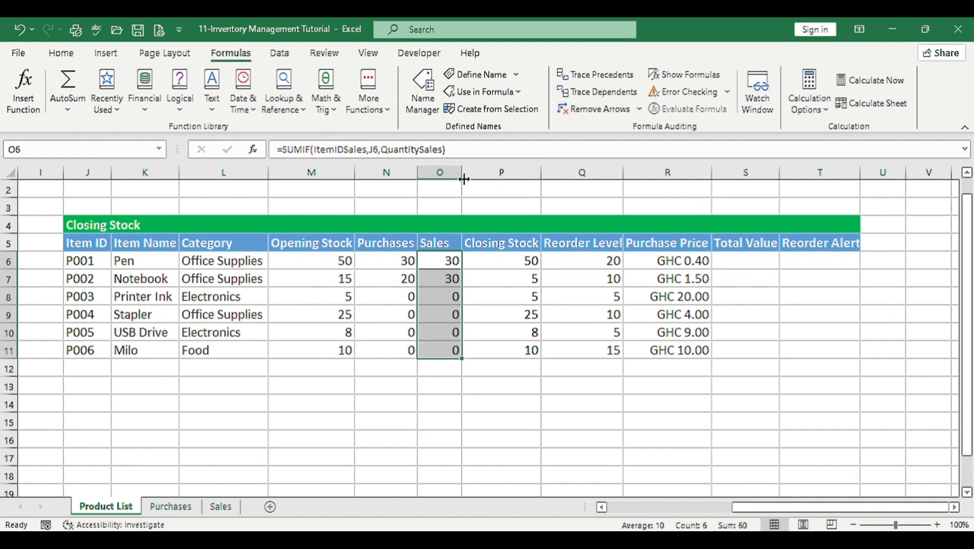
left_click(438, 263)
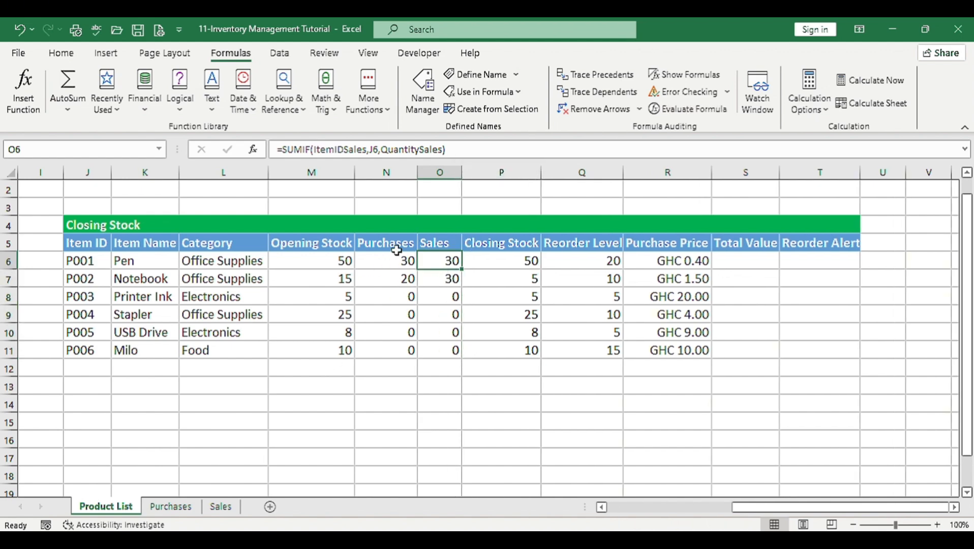
Add a Purchases entry dated 3/1/2024 for Notebook with quantity 30, and check the Notebook row on the Product List sheet
left_click(406, 282)
left_click(172, 506)
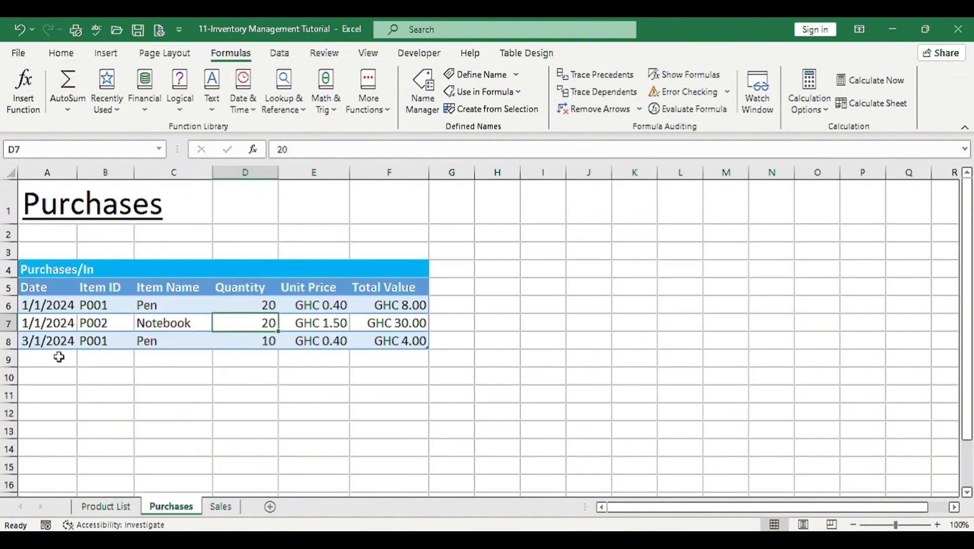
left_click(59, 357)
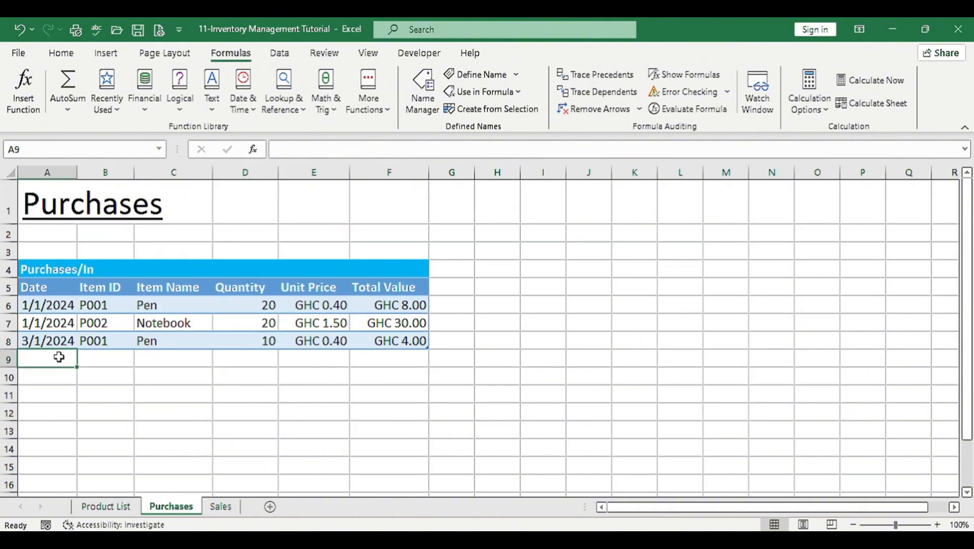
type("3/1/2024")
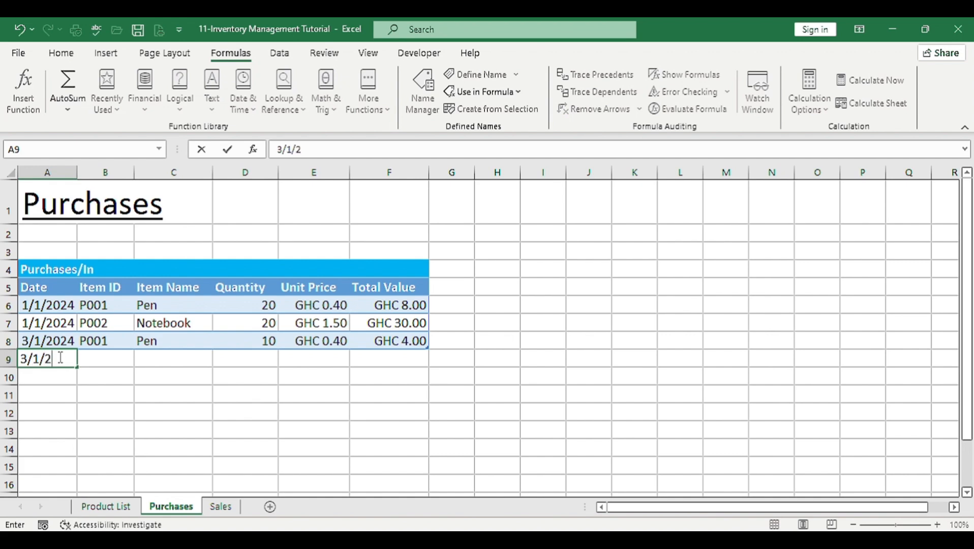
key("Tab")
left_click(168, 352)
left_click(219, 360)
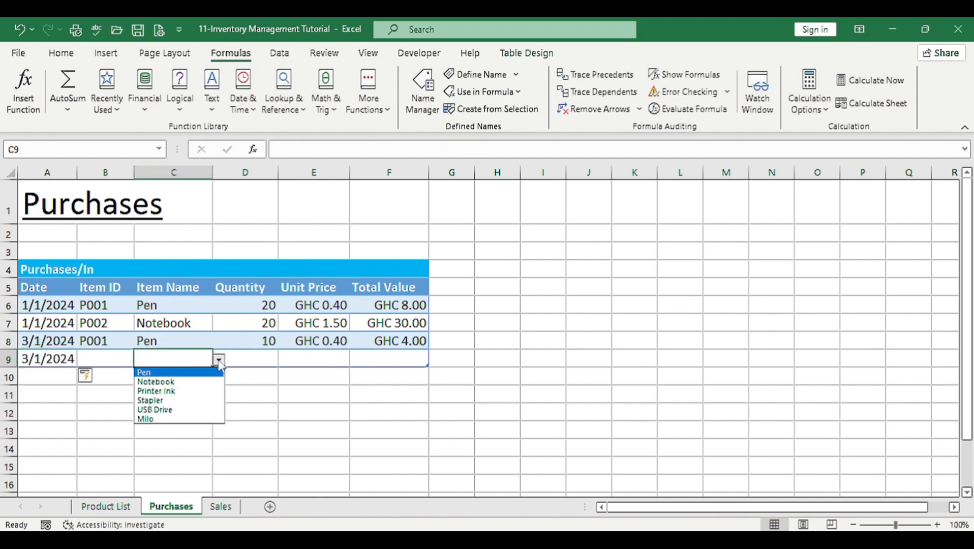
left_click(163, 381)
left_click(258, 359)
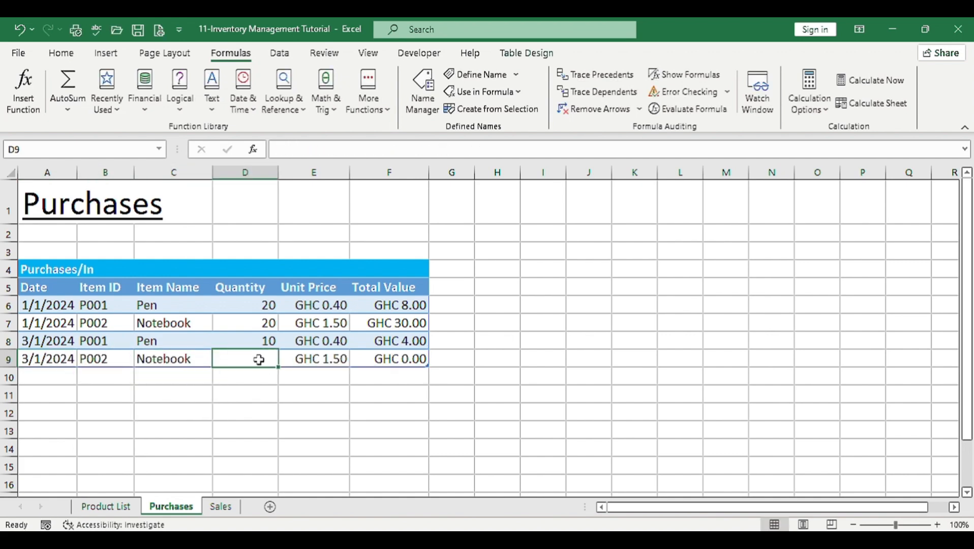
type("30")
key("Tab")
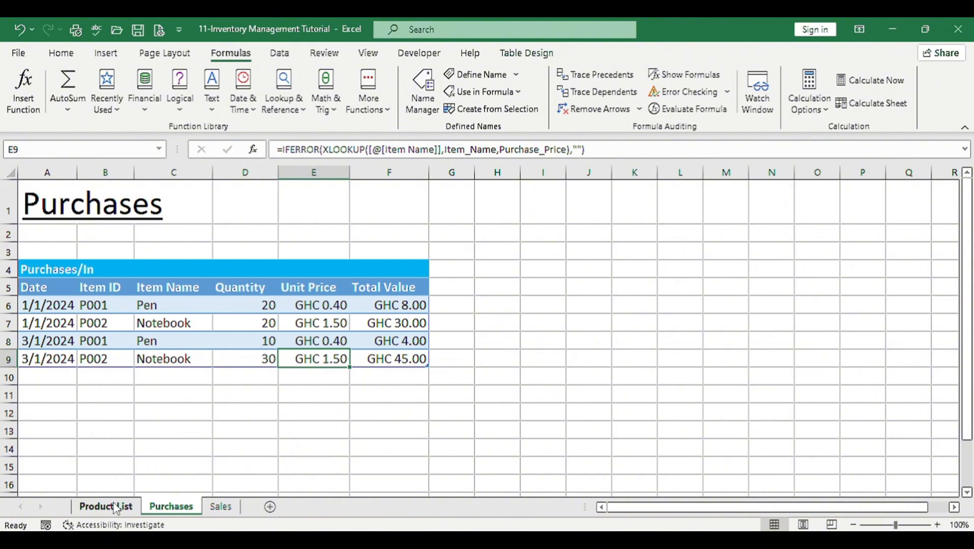
left_click(112, 506)
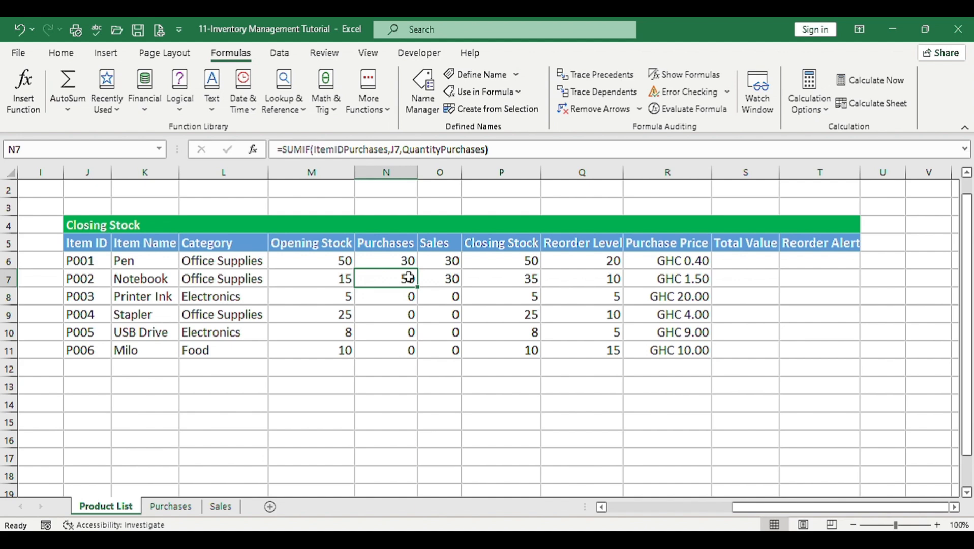
left_click(172, 507)
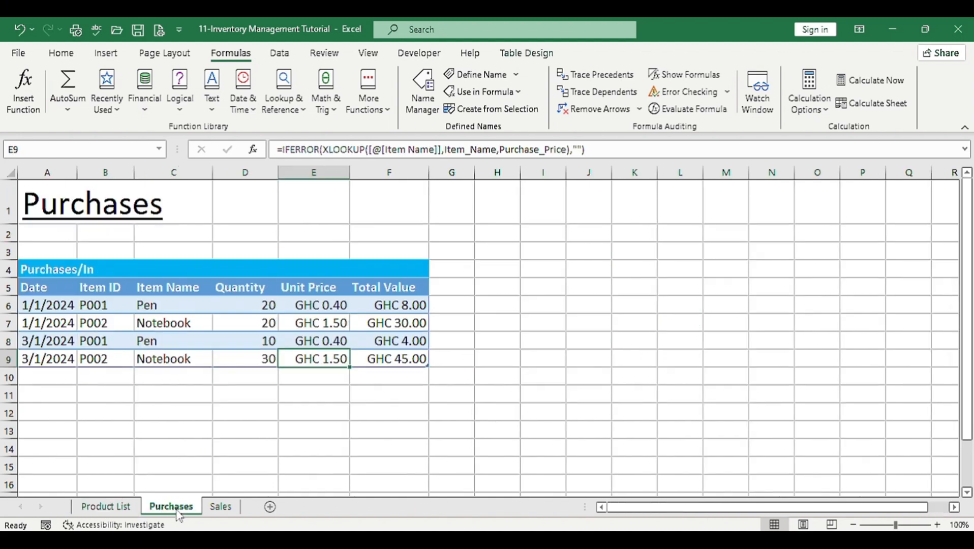
Start a new entry dated 2/1/2024 below the Notebook row of the table on the Sales sheet
left_click(222, 507)
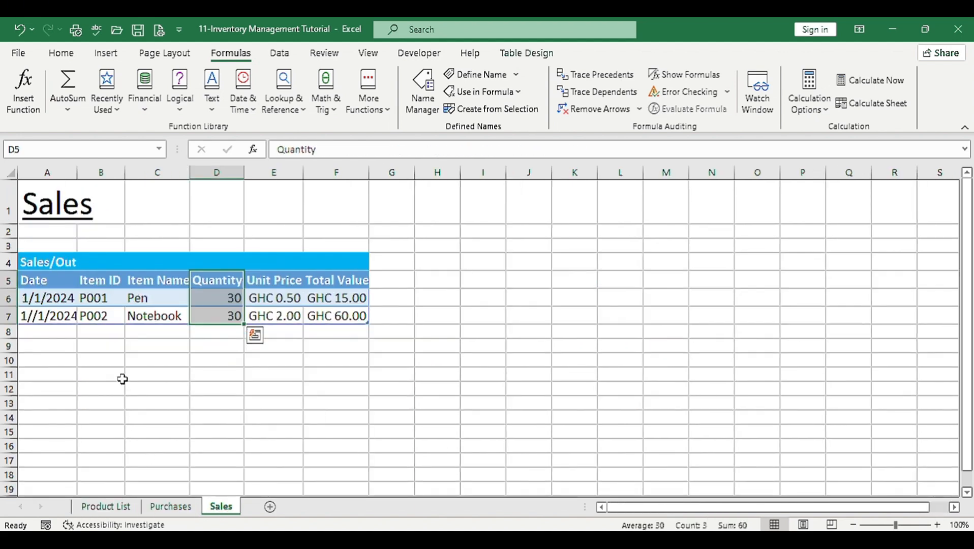
left_click(59, 331)
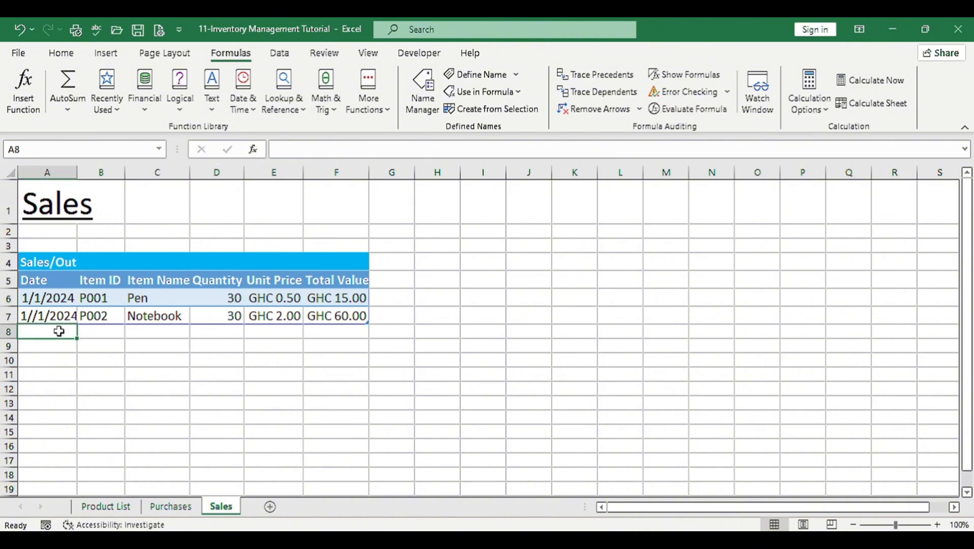
type("2")
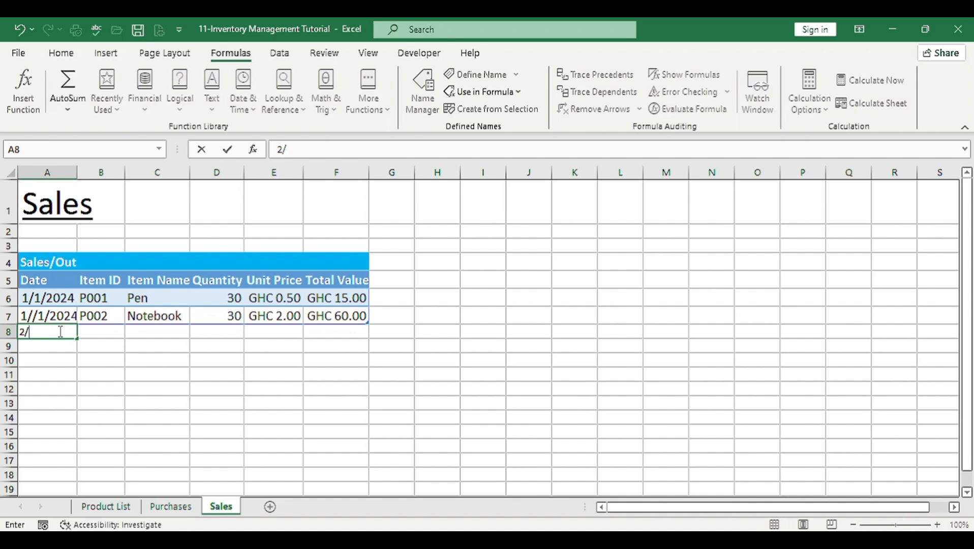
type("/1/2024")
key("BackSpace")
type("024")
key("Tab")
Set the new Sales entry's item to Pen with quantity 20, and check the Pen's Sales cell on the Product List sheet
left_click(145, 334)
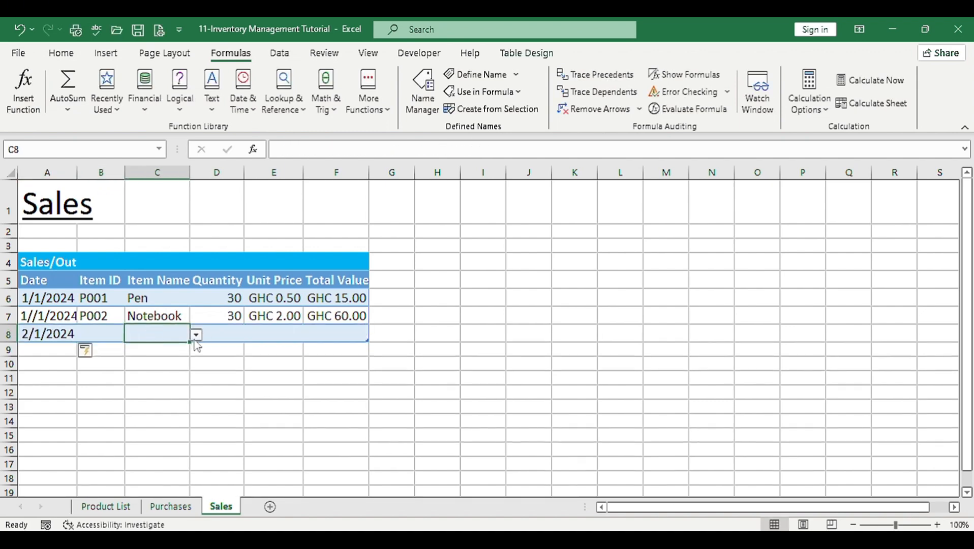
left_click(196, 335)
left_click(161, 345)
left_click(231, 336)
type("20")
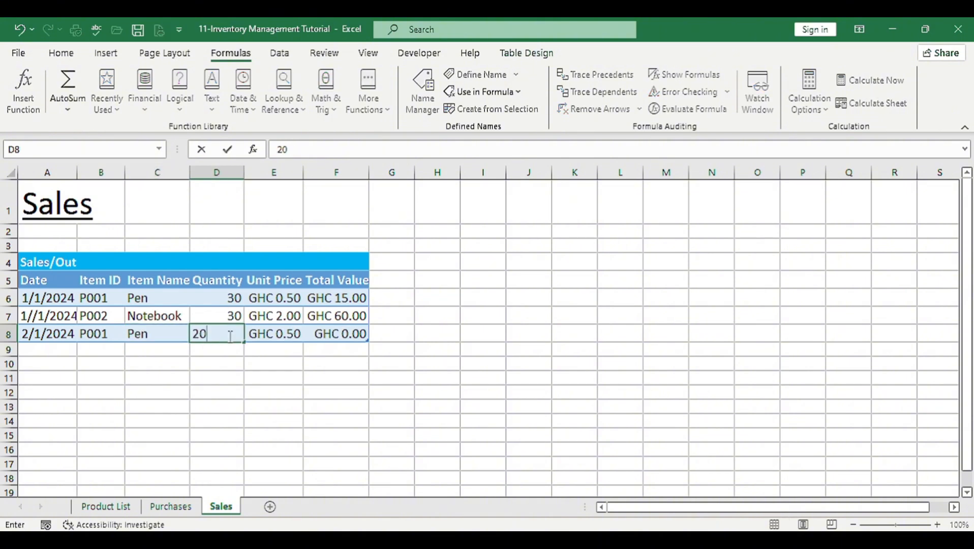
key("Tab")
left_click(106, 507)
left_click(450, 258)
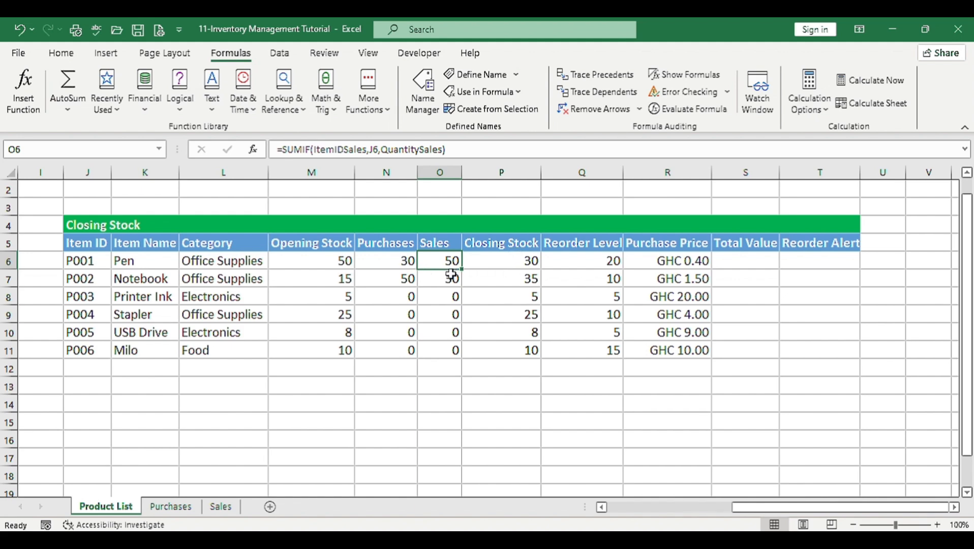
Start a formula-based conditional formatting rule for the Closing Stock cells P6 to P11
left_click(507, 261)
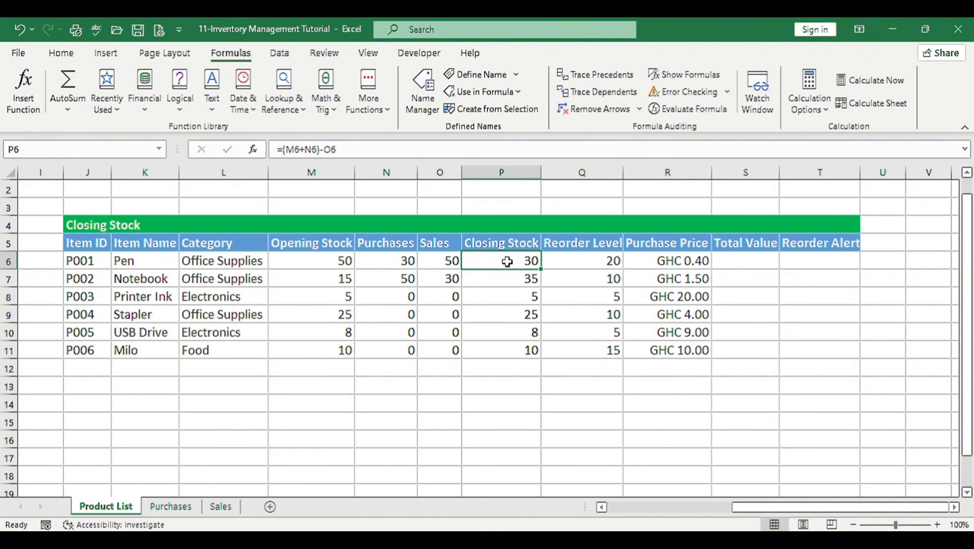
left_click_drag(507, 261, 509, 344)
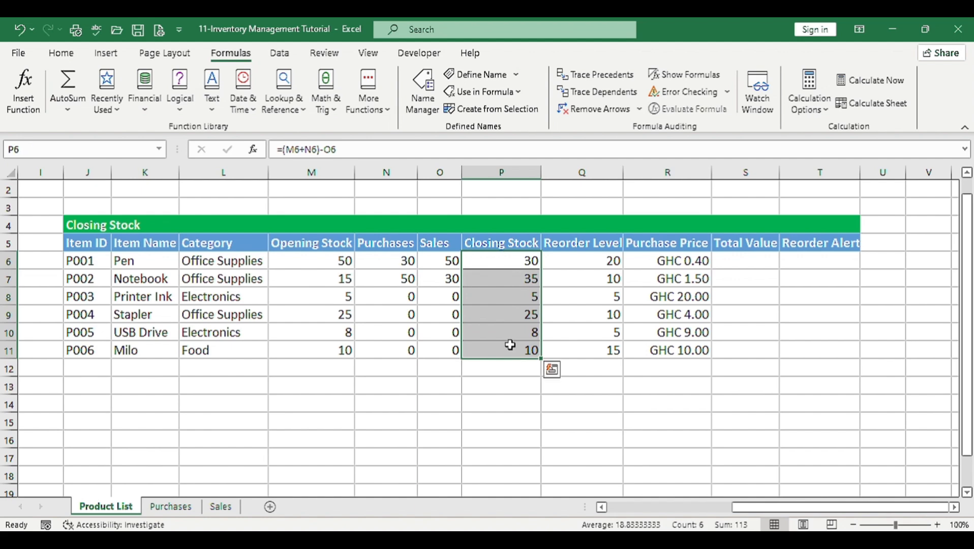
left_click(64, 51)
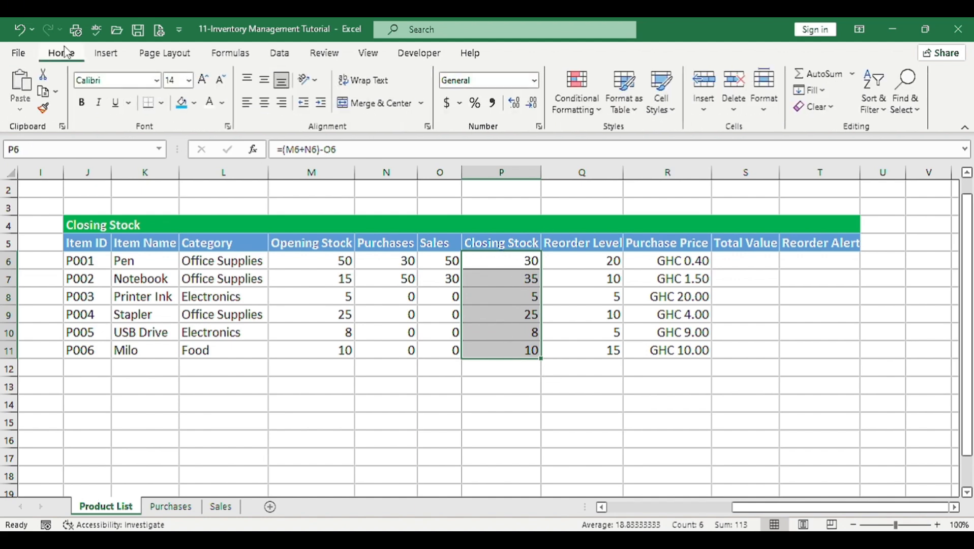
left_click(584, 109)
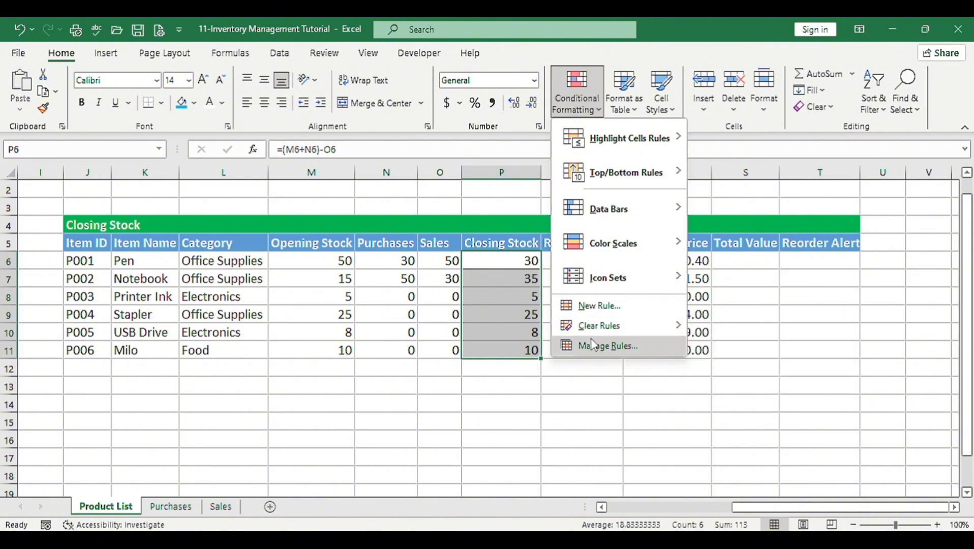
left_click(599, 306)
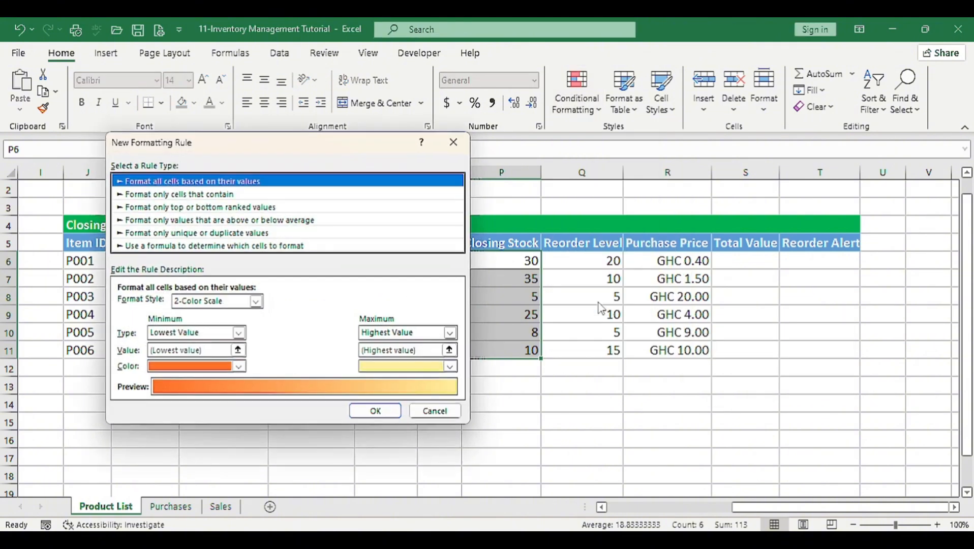
left_click(191, 247)
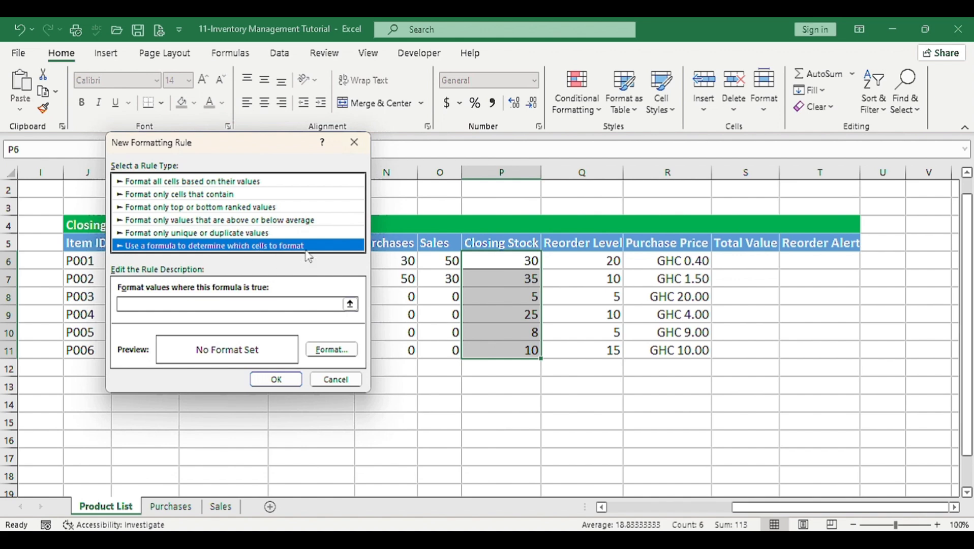
Enter =P6<=Q6 as the rule's formula, with relative references to the Closing Stock and Reorder Level cells
left_click_drag(223, 146, 332, 130)
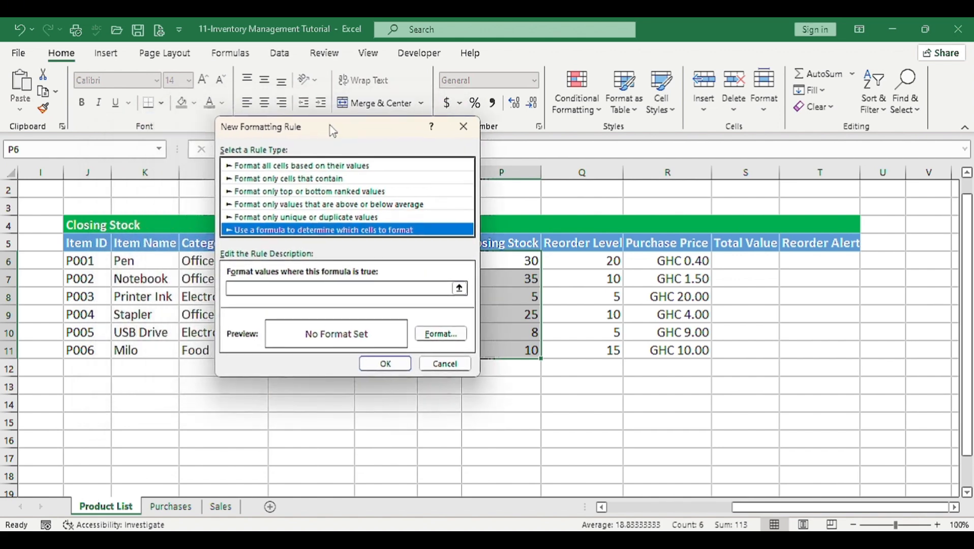
left_click(300, 286)
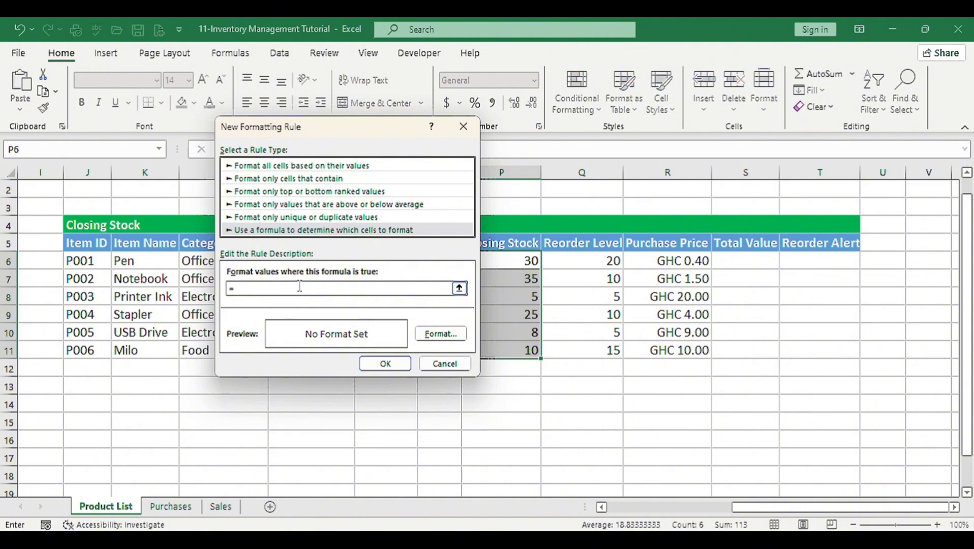
left_click_drag(366, 128, 268, 121)
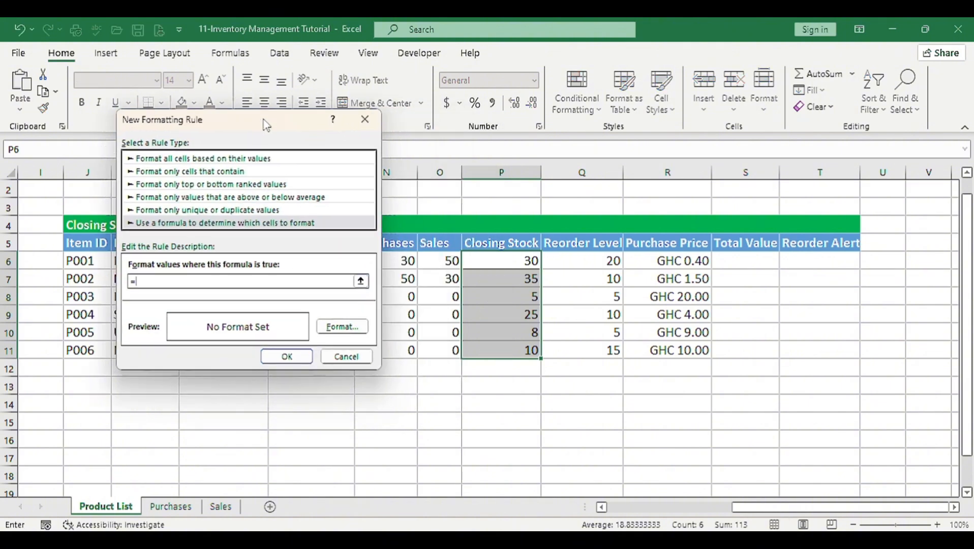
left_click(489, 259)
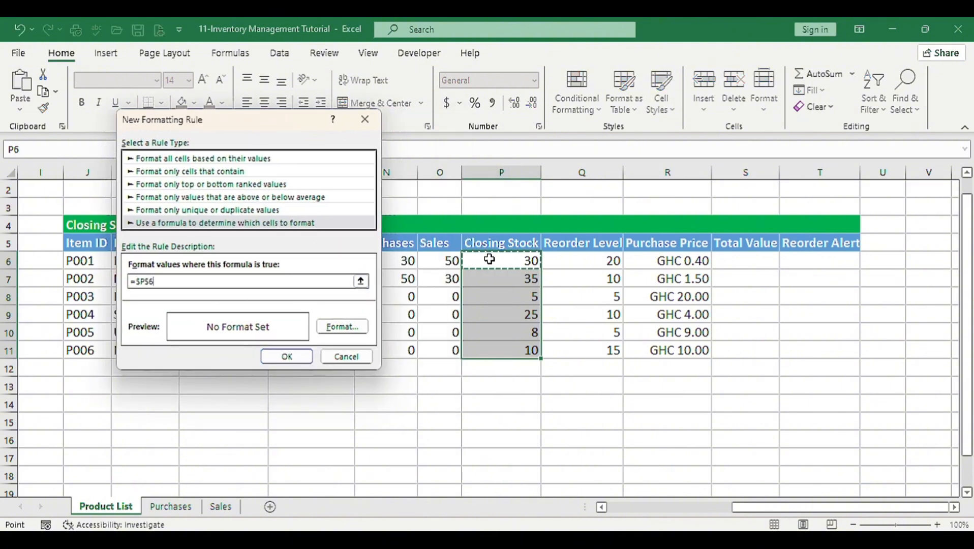
left_click(150, 281)
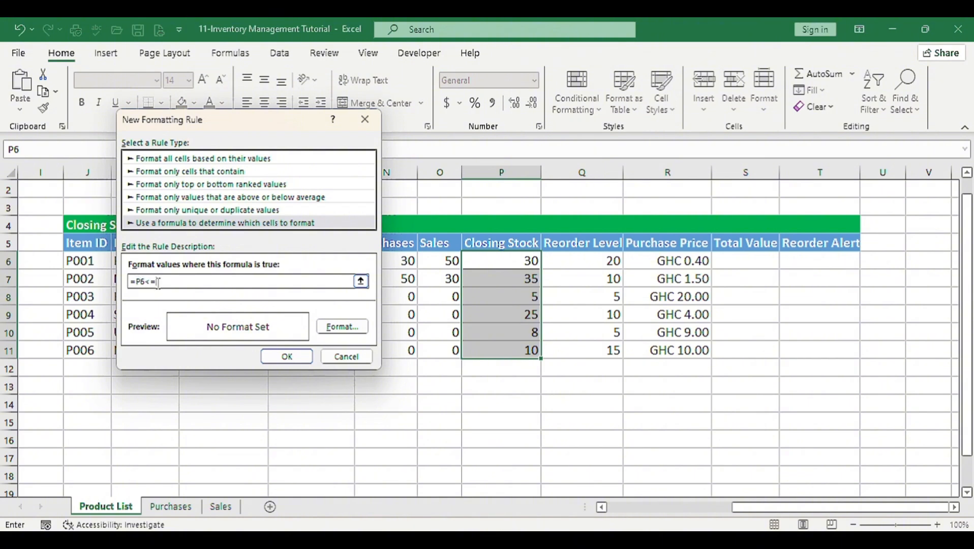
left_click(595, 261)
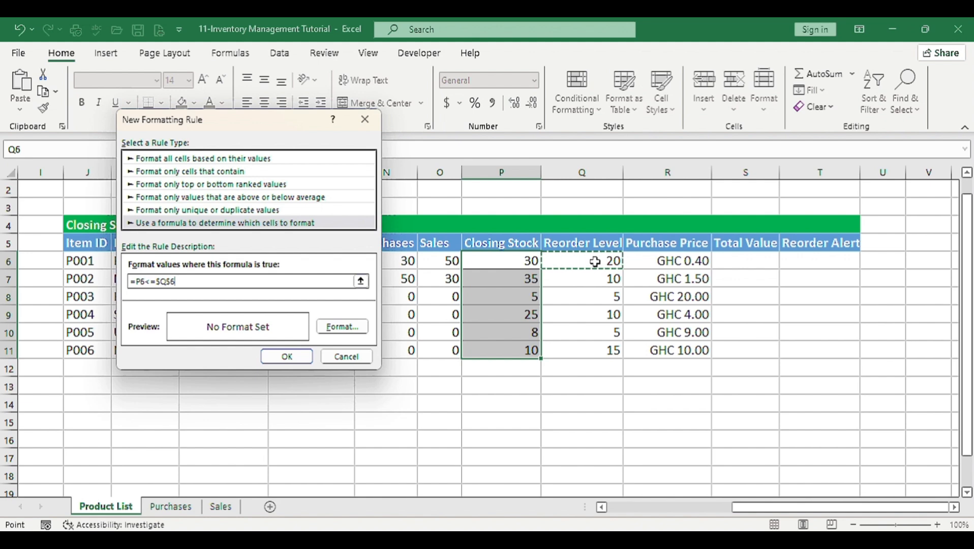
left_click(173, 282)
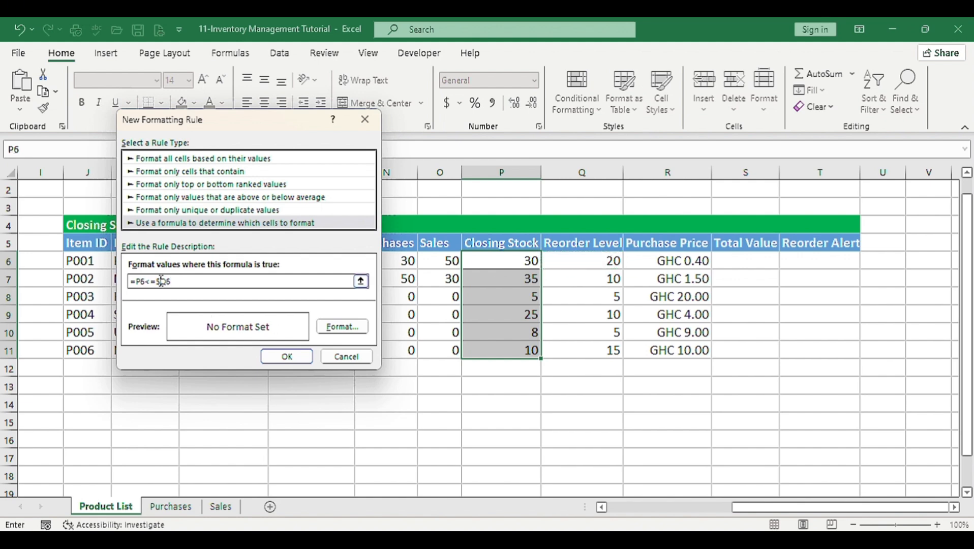
key("F4")
Give the rule a red fill with white font color and apply it to the Closing Stock cells
left_click(341, 326)
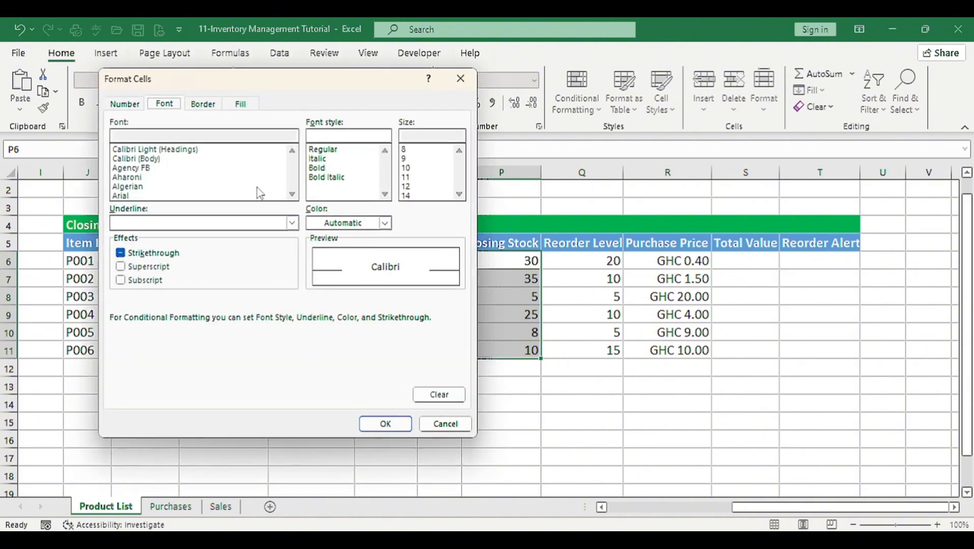
left_click(239, 104)
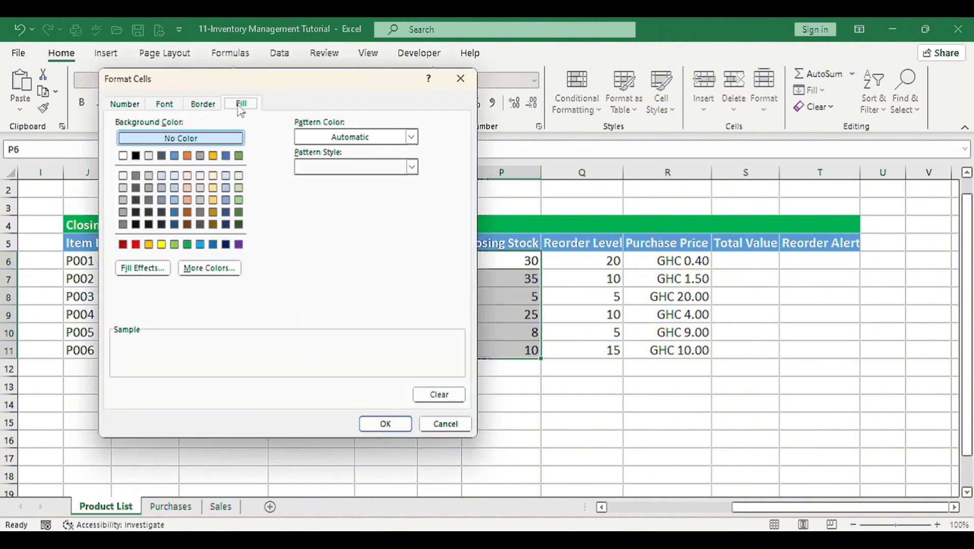
left_click(136, 245)
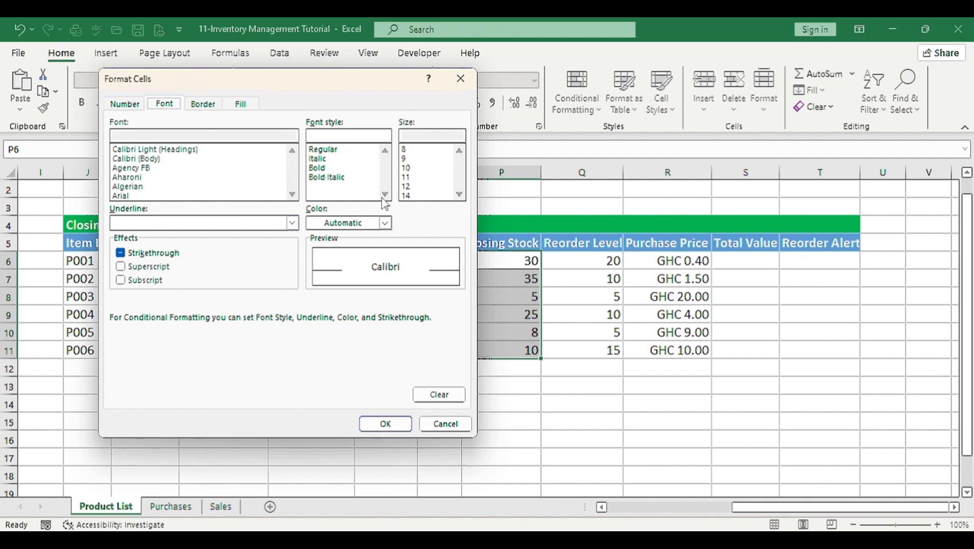
left_click(385, 223)
left_click(314, 283)
left_click(384, 423)
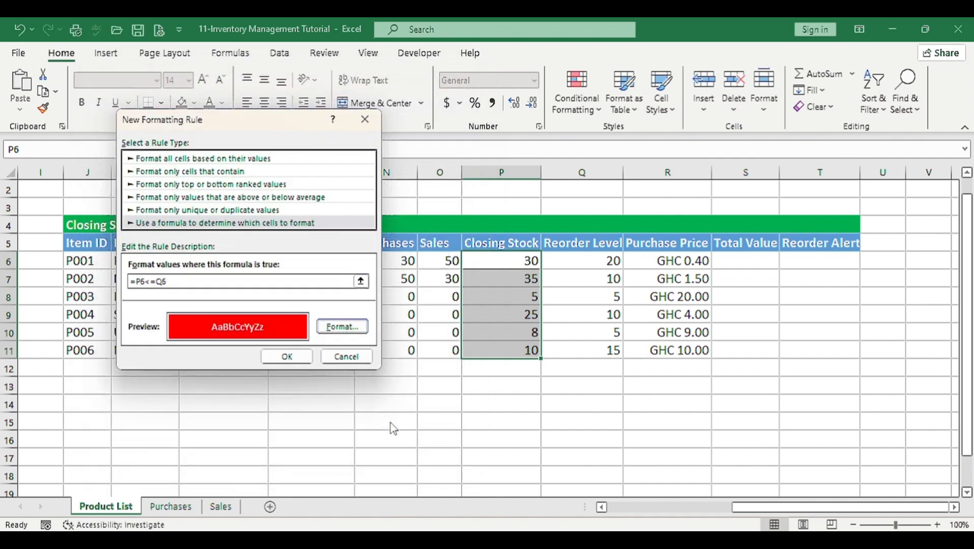
left_click(294, 356)
left_click(511, 298)
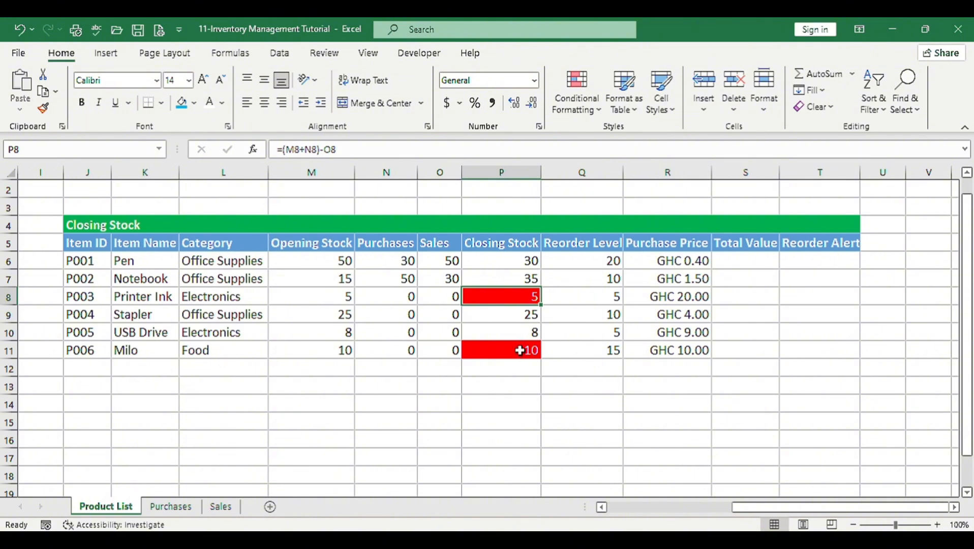
Enter the formula =P6*R6 in the Pen row's Total Value cell to multiply closing stock by purchase price
left_click(743, 259)
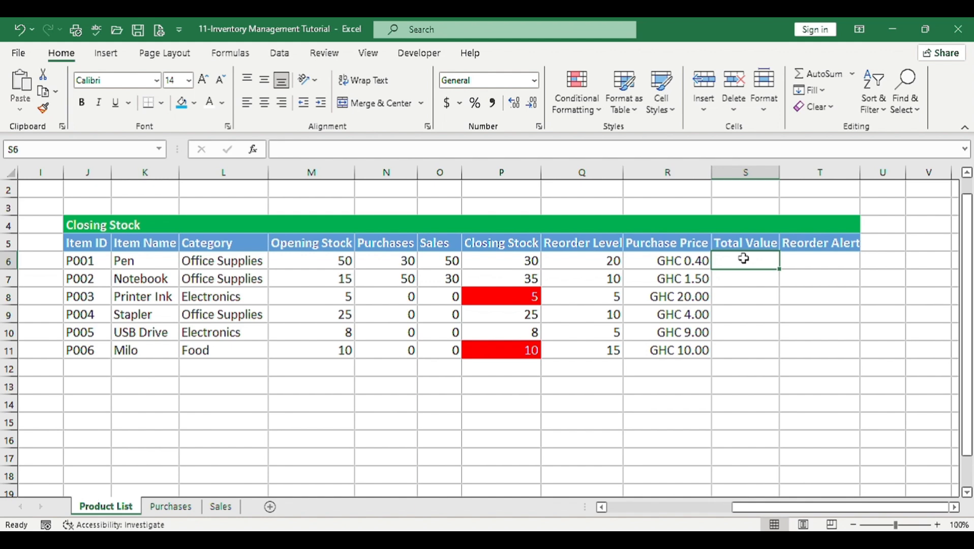
type("=")
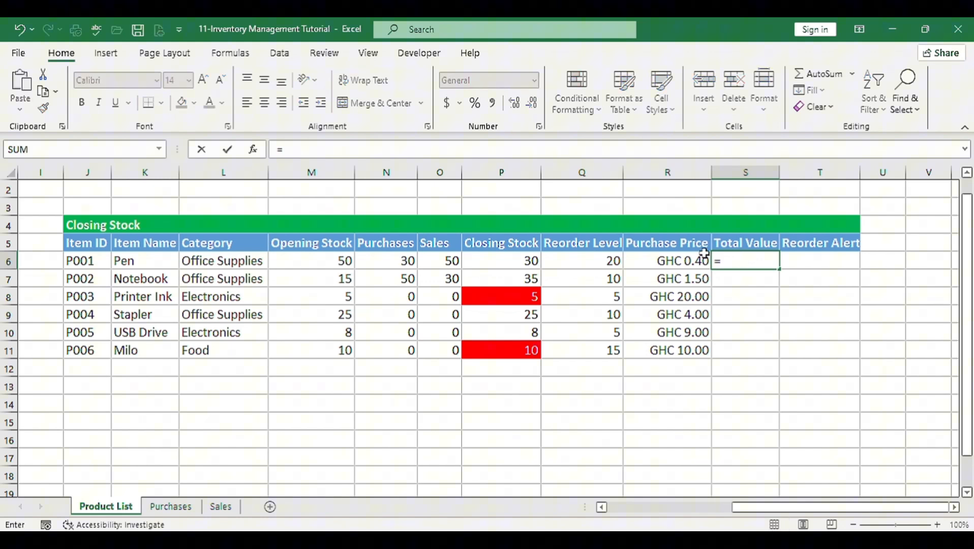
left_click(511, 255)
type("*")
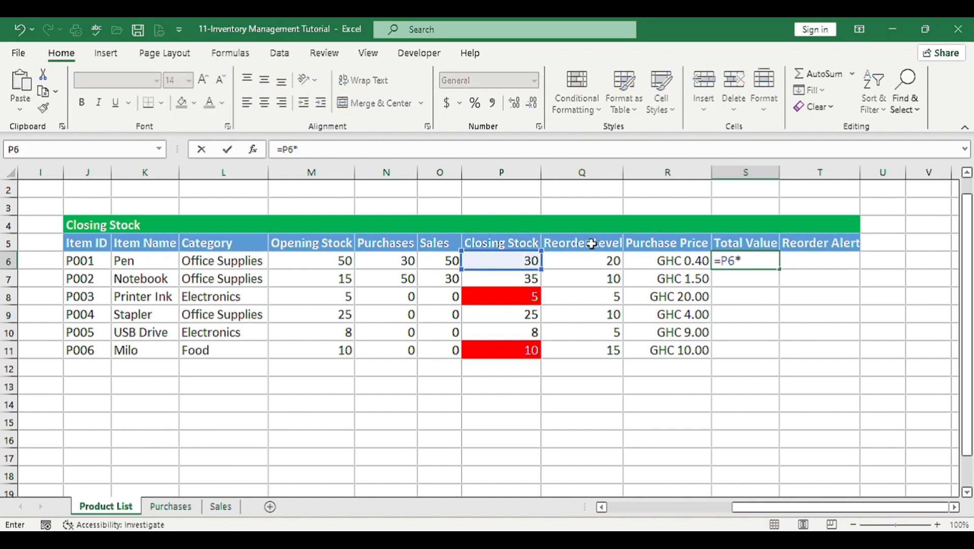
left_click(670, 260)
key("Return")
Fill the Total Value formula down to the Milo row and widen the Total Value column slightly
left_click(757, 260)
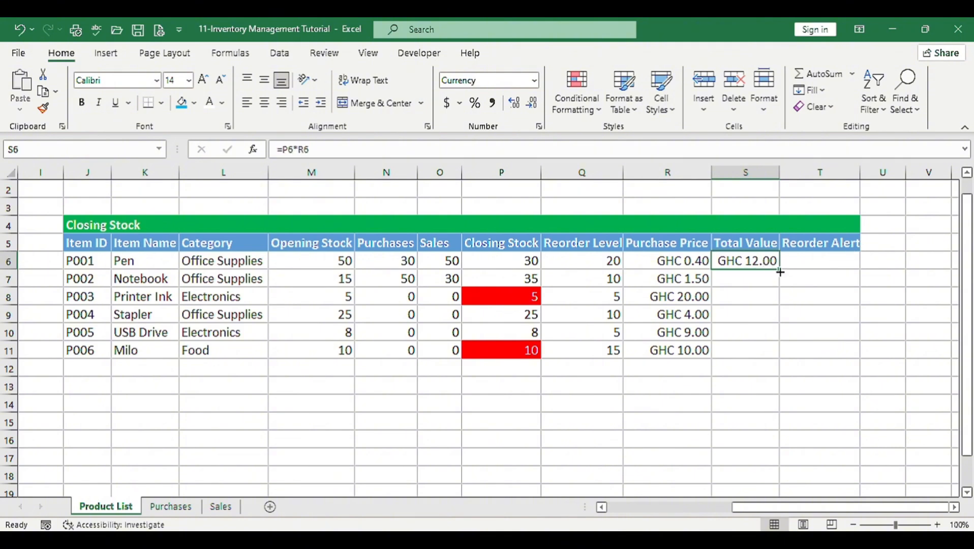
left_click_drag(779, 270, 769, 359)
left_click_drag(779, 173, 791, 172)
Enter an IF formula in the Pen row's Reorder Alert cell returning "Reorder Now" when P6<=Q6 and otherwise "In Stock"
left_click(800, 260)
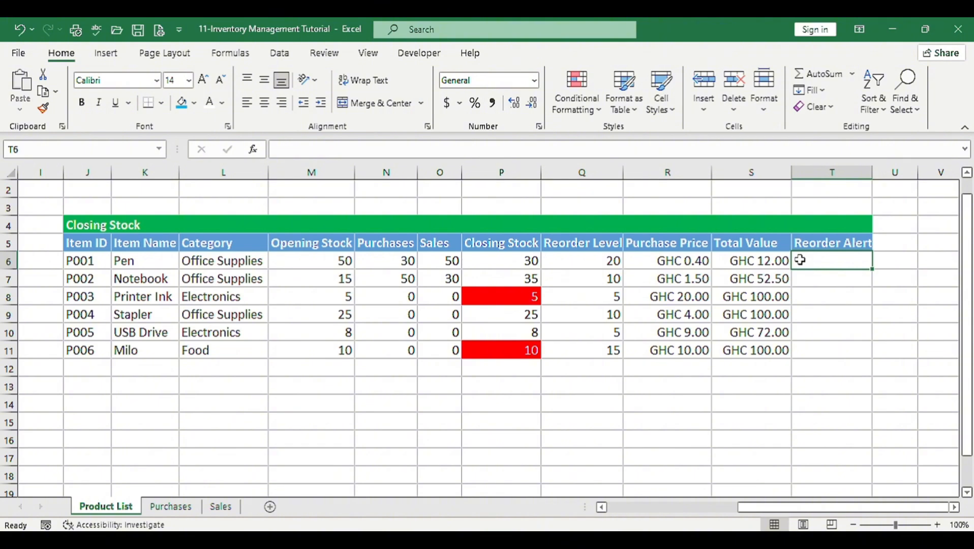
type("=")
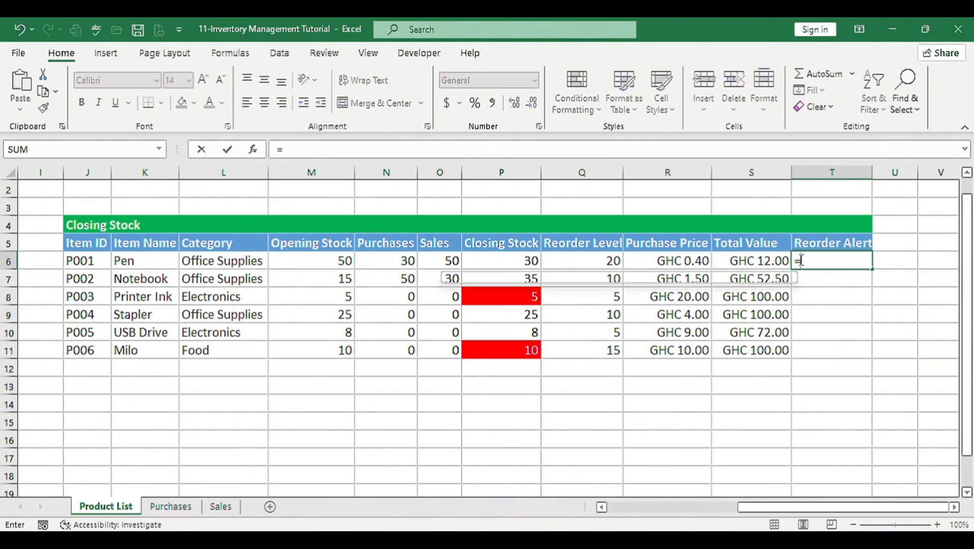
type("IF(")
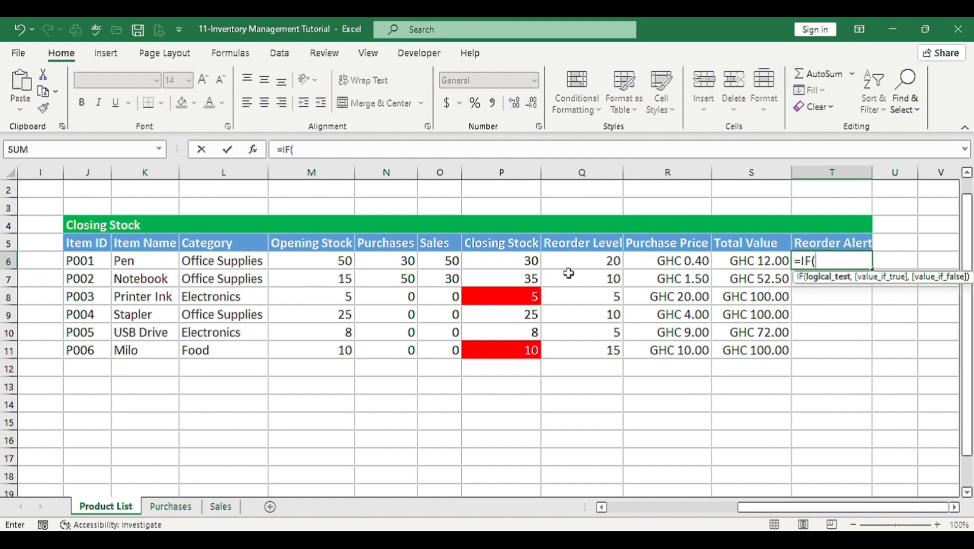
left_click(533, 260)
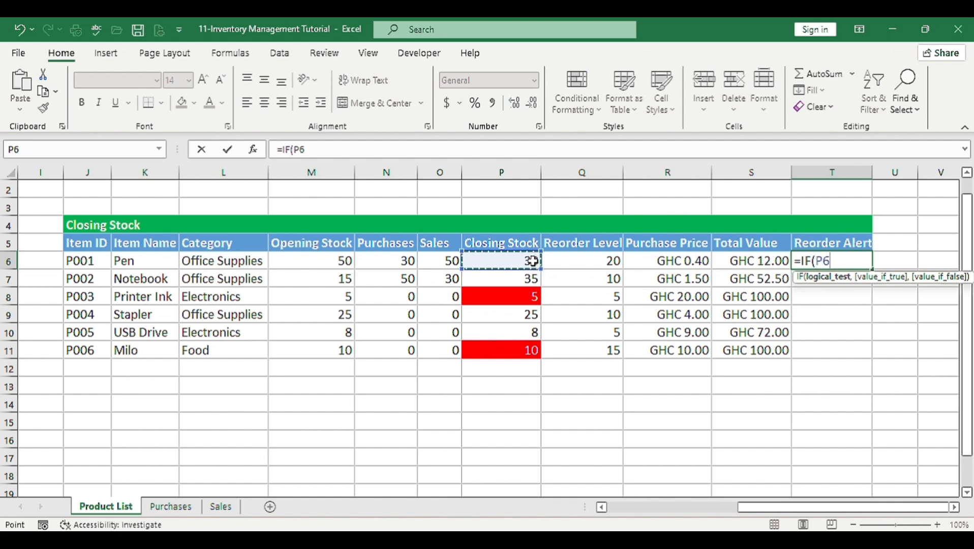
type("<=")
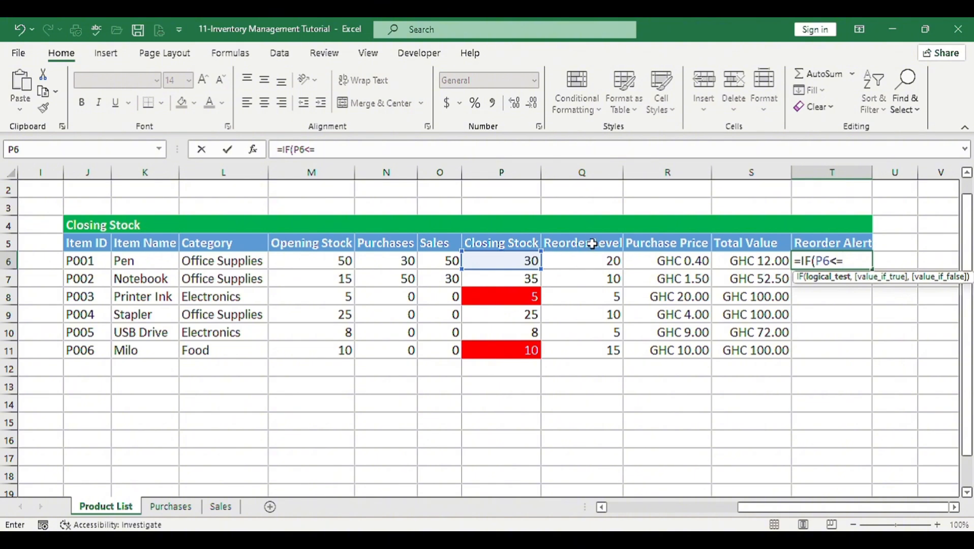
left_click(590, 260)
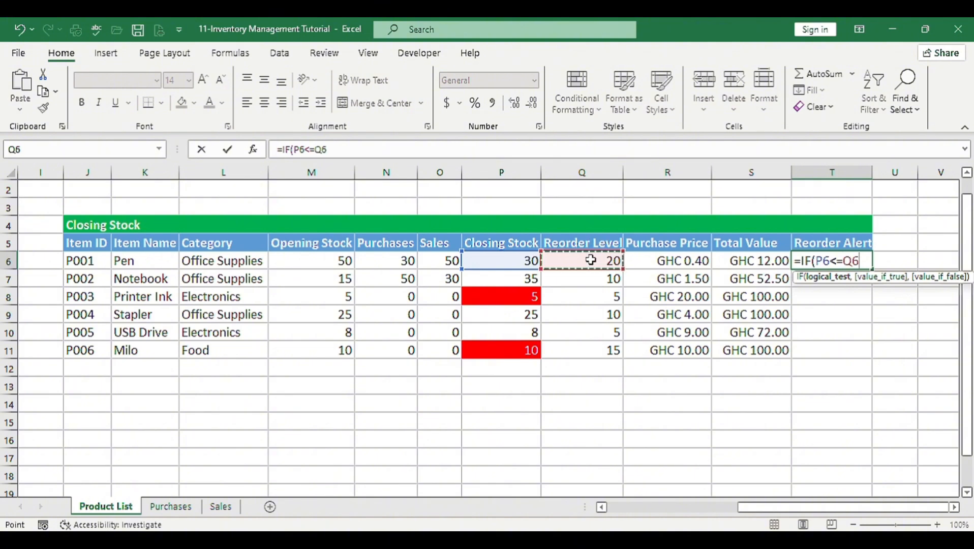
type(",")
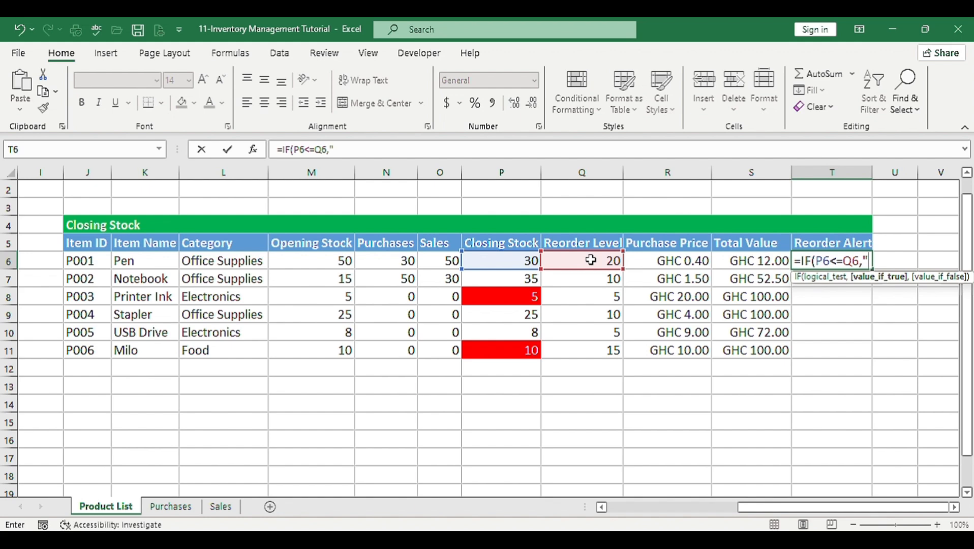
type("\"Reorder Now\"")
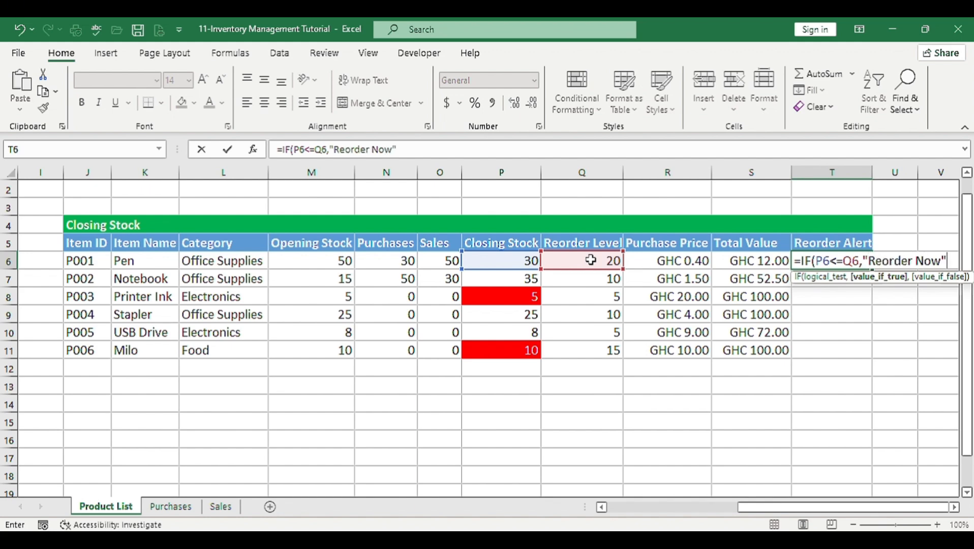
type(",")
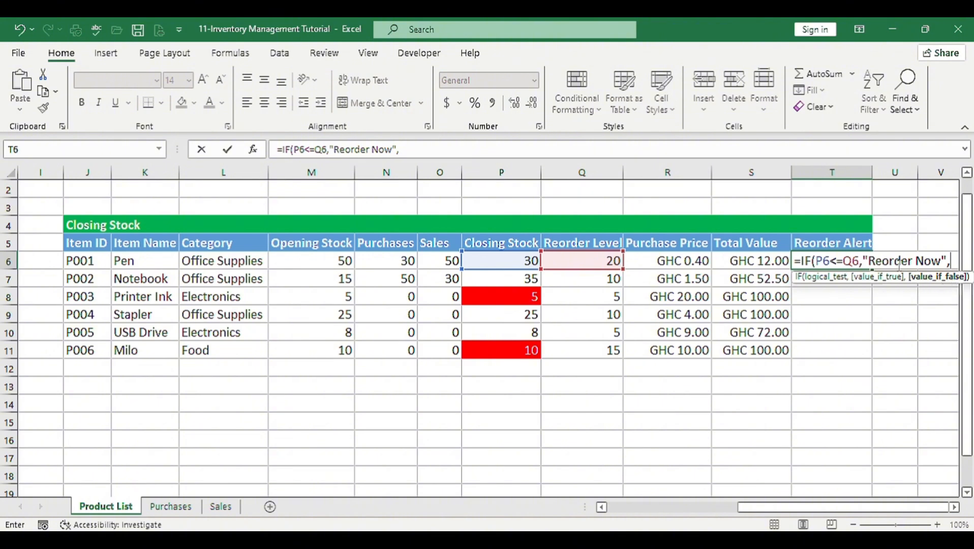
type("\"In Stock")
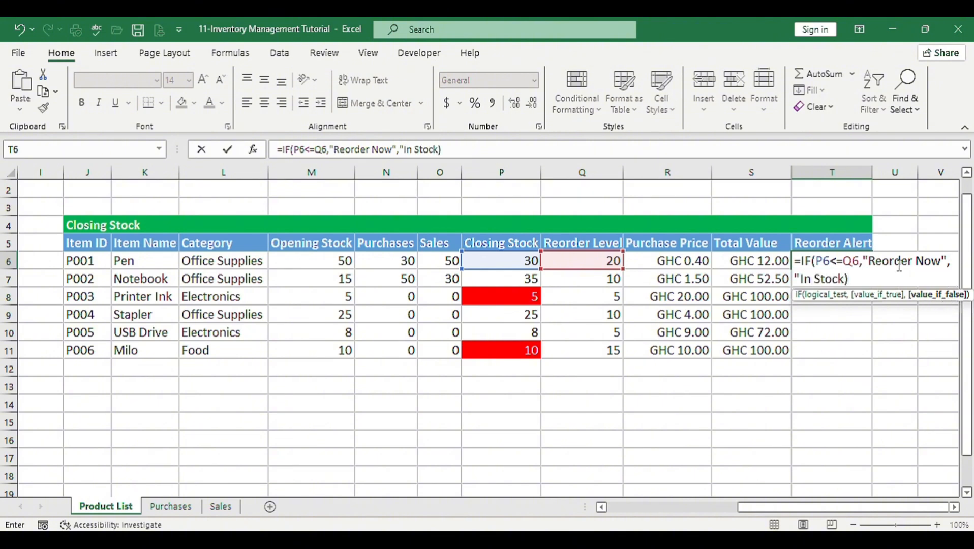
key("Return")
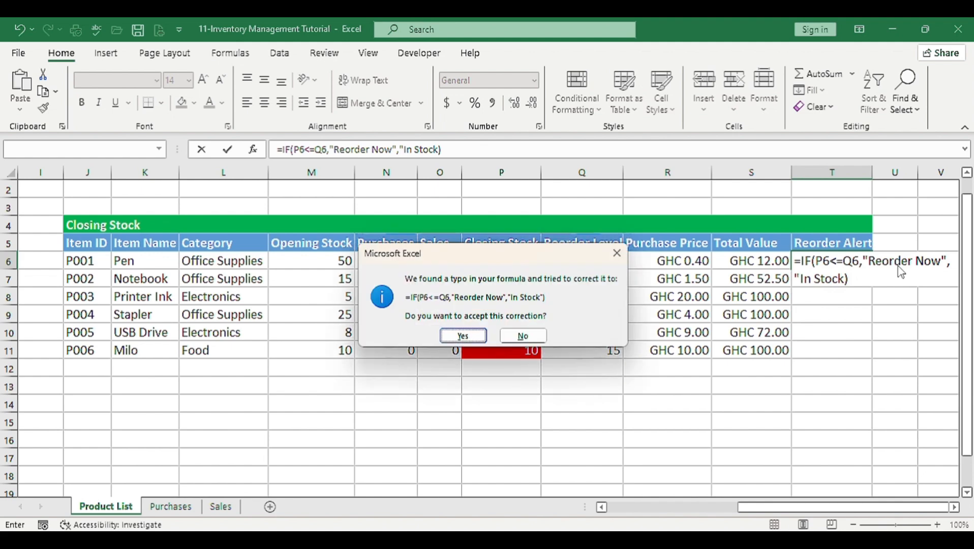
Dismiss the suggested correction, add the missing closing quotation mark after In Stock in the formula, and commit it
left_click(619, 251)
left_click(666, 229)
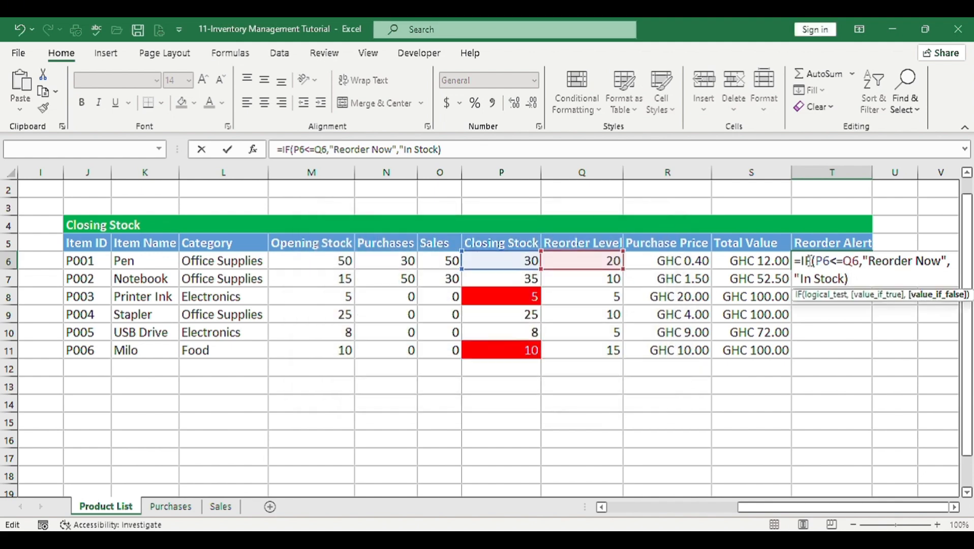
left_click(845, 278)
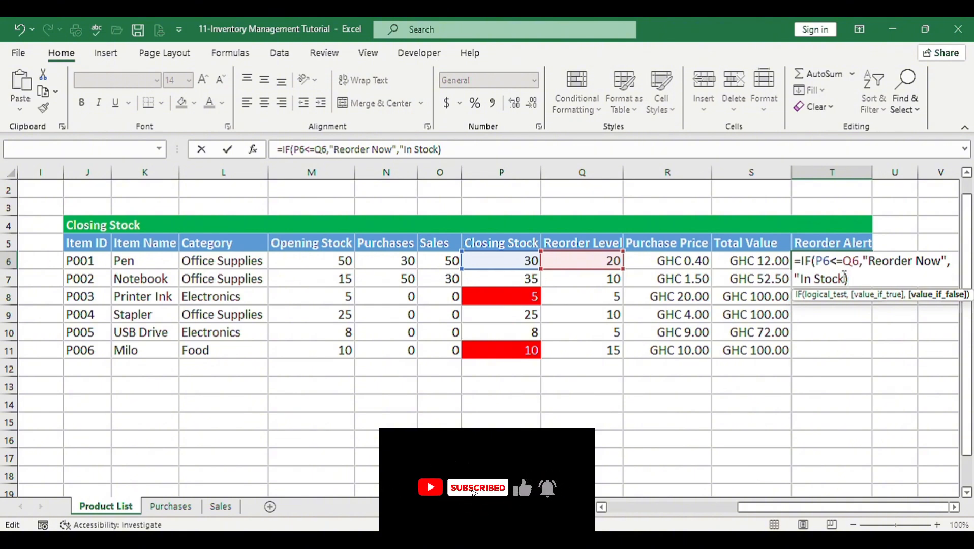
type("\"")
key("Return")
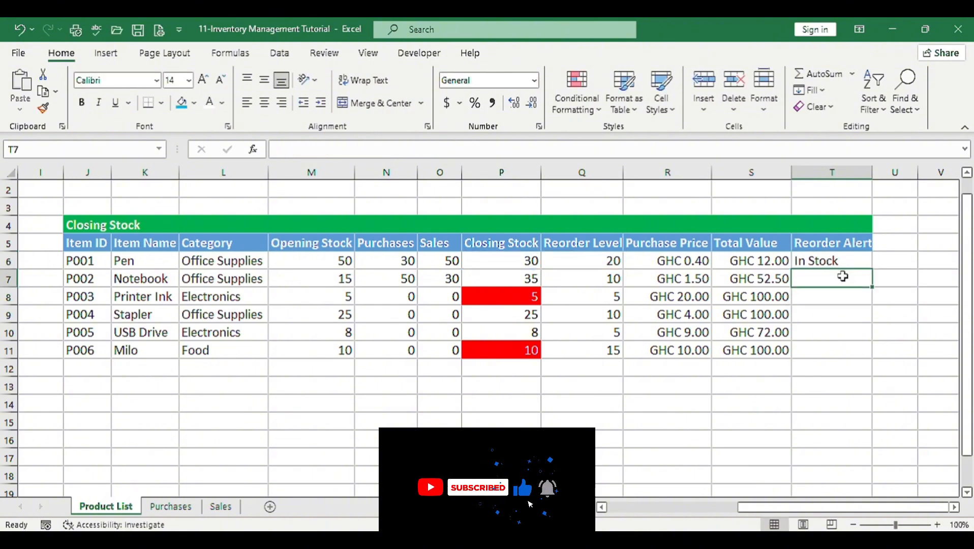
Fill the Pen row's Reorder Alert formula down to the Milo row
left_click(836, 261)
left_click_drag(872, 269, 865, 358)
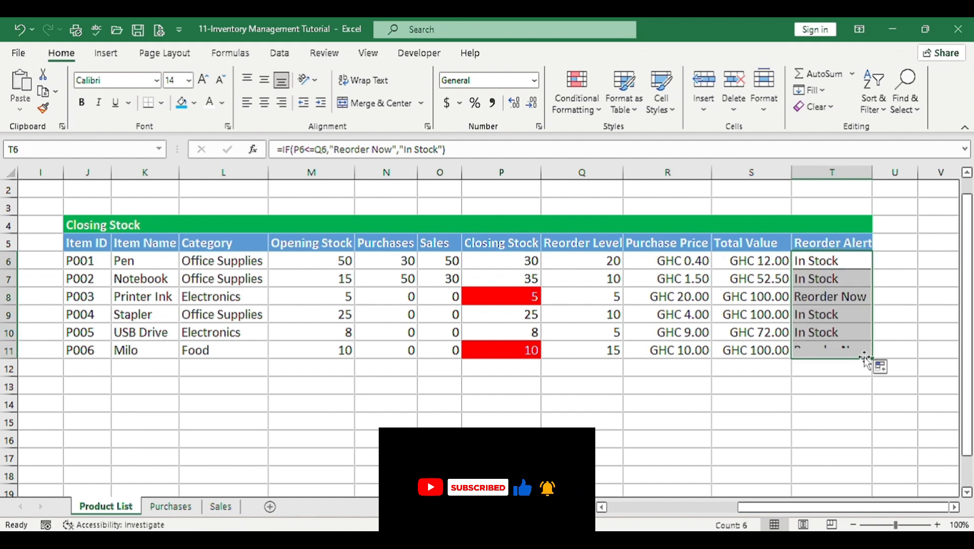
left_click(829, 296)
Highlight Reorder Alert cells T6:T11 containing the text "Reorder Now" with Light Red Fill with Dark Red Text
left_click_drag(828, 262, 829, 350)
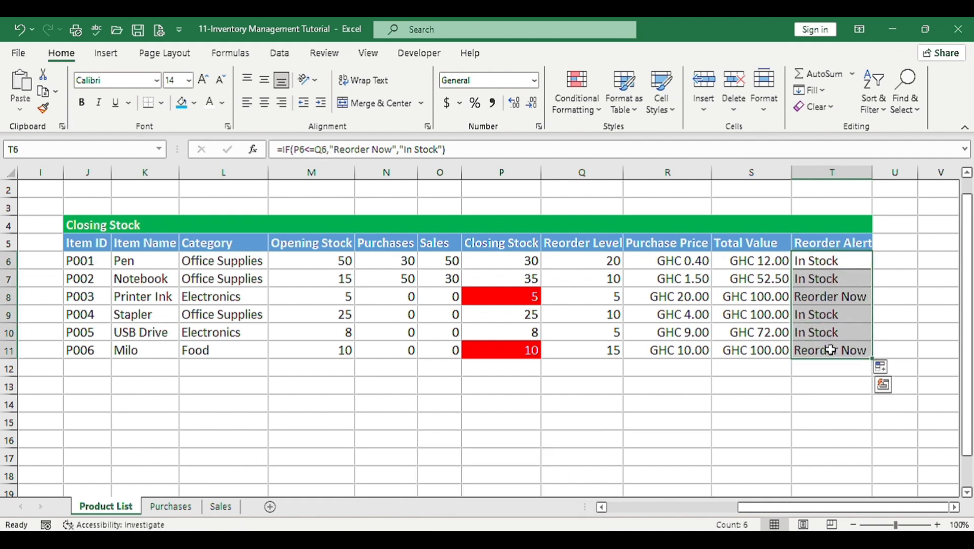
left_click(598, 118)
mouse_move(649, 142)
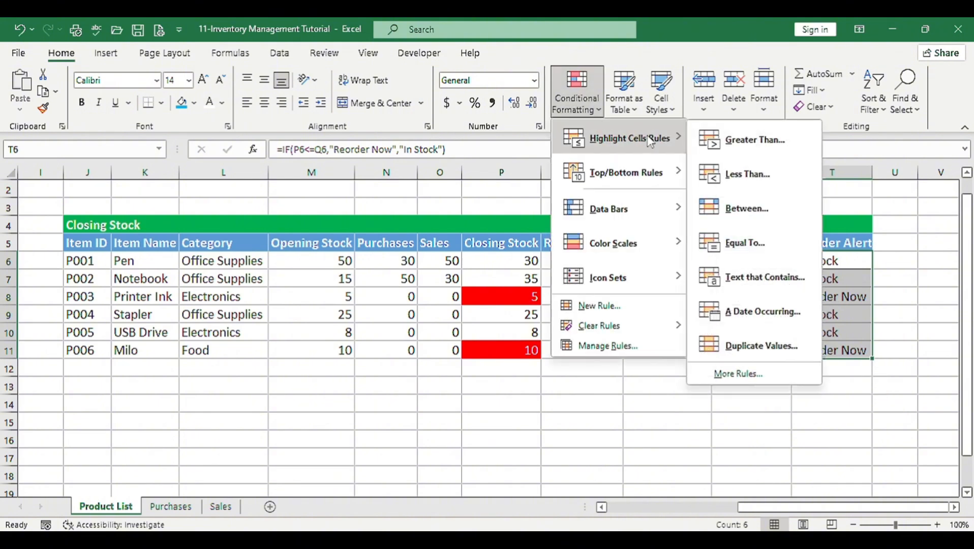
left_click(744, 278)
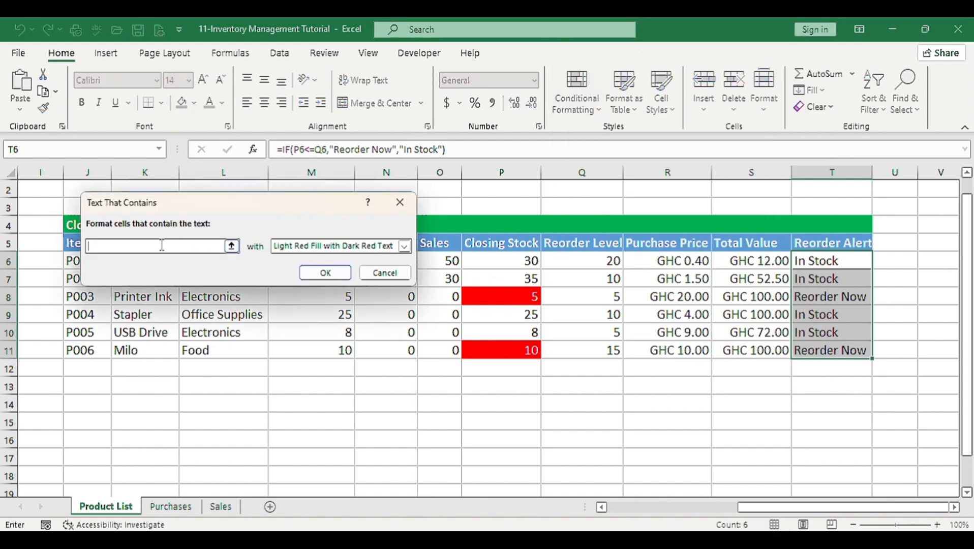
type("Re")
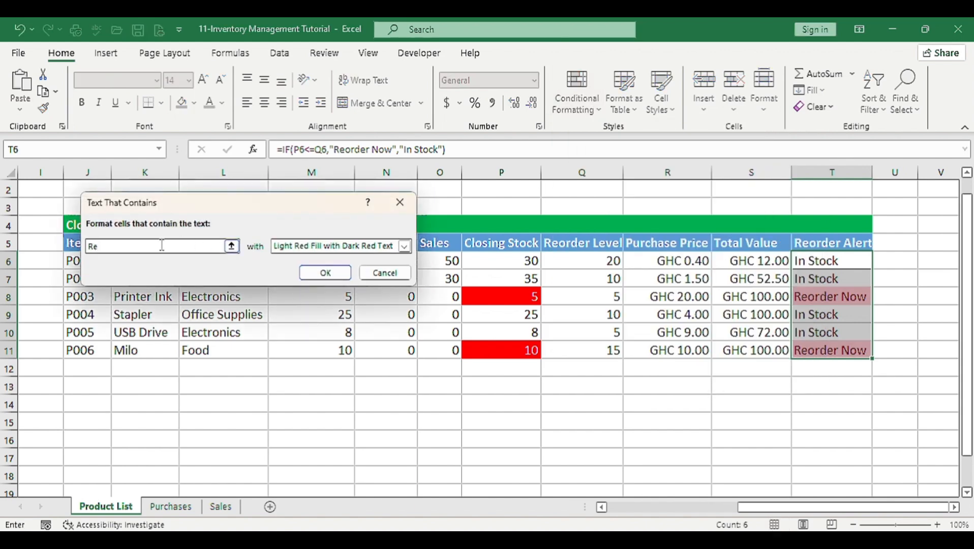
type("order Now")
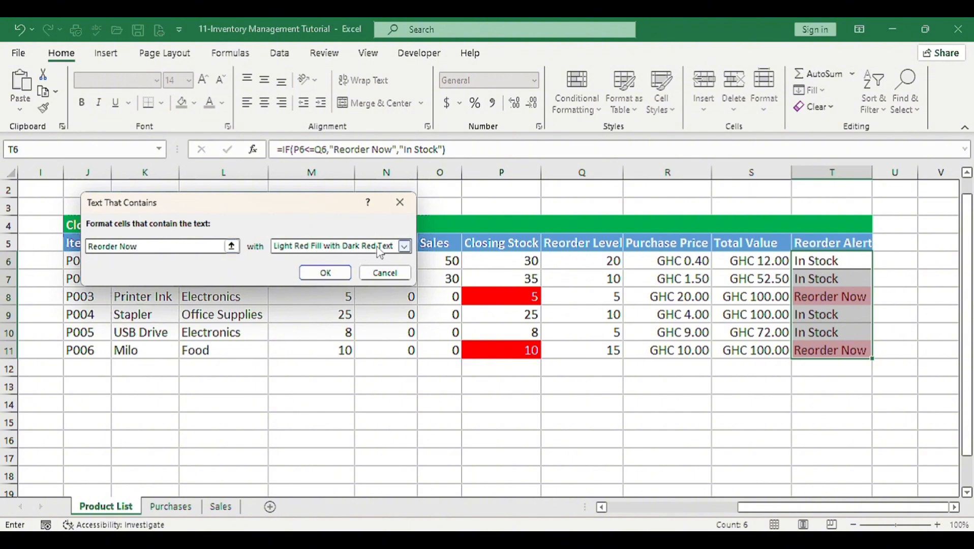
left_click(325, 272)
left_click(848, 318)
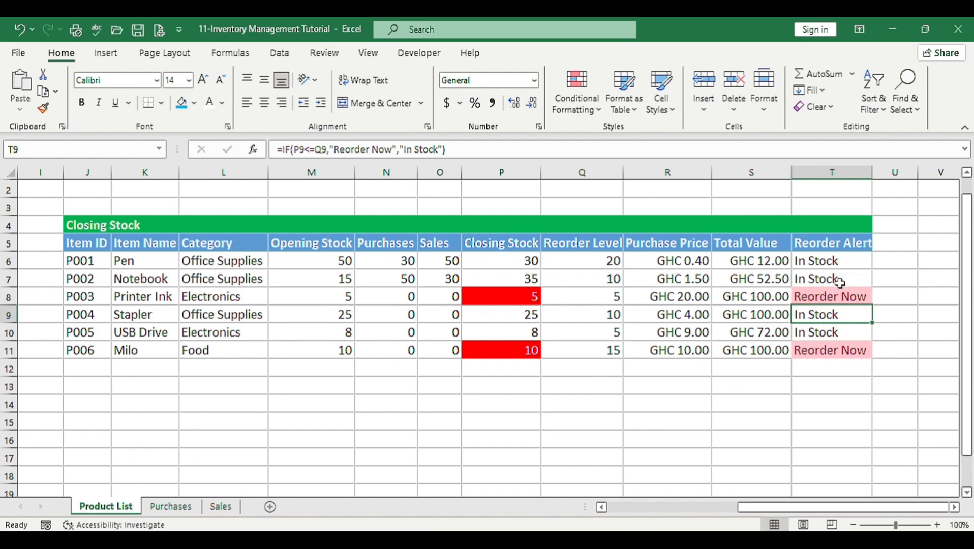
left_click(822, 300)
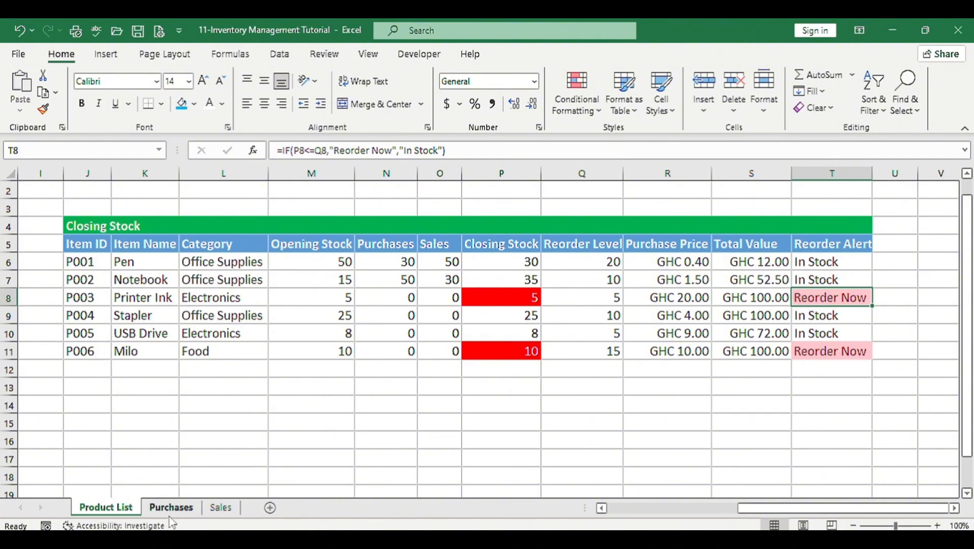
Insert two blank columns before the Opening Stock table, at columns A and B
scroll(153, 356, "left", 8)
left_click_drag(33, 175, 130, 177)
right_click(130, 177)
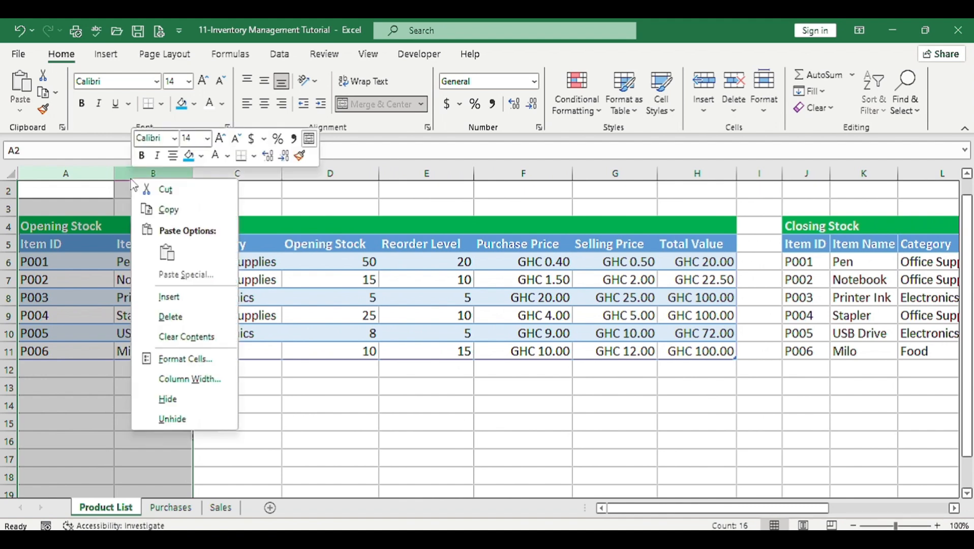
left_click(173, 297)
left_click(97, 285)
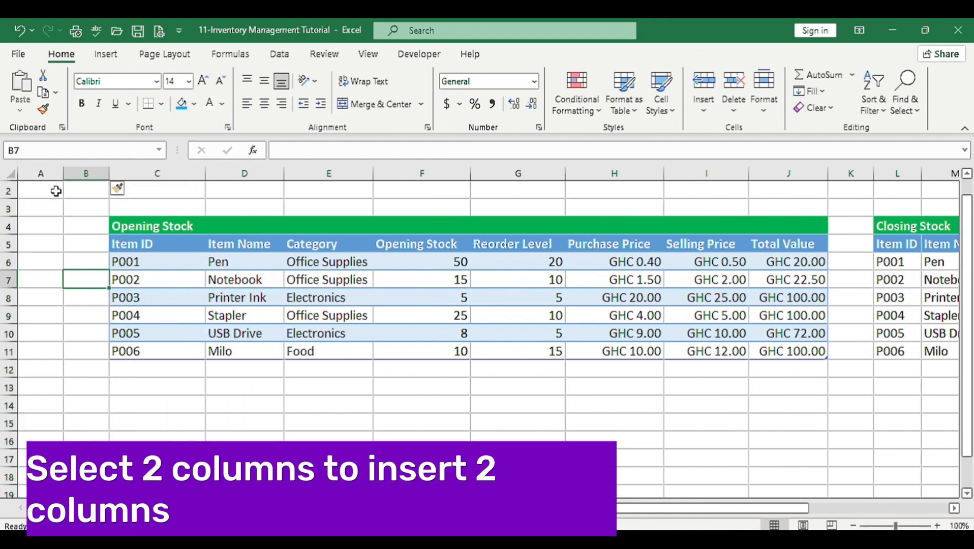
Widen column A to a width of about 31 and draw a rectangle about 5.87" tall covering it as a side panel
left_click_drag(109, 173, 140, 179)
left_click(105, 54)
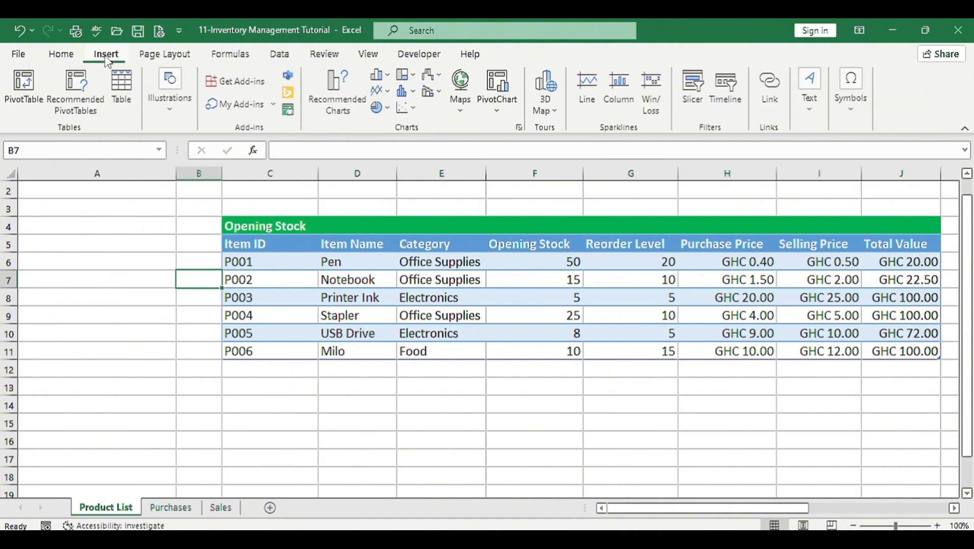
left_click(179, 120)
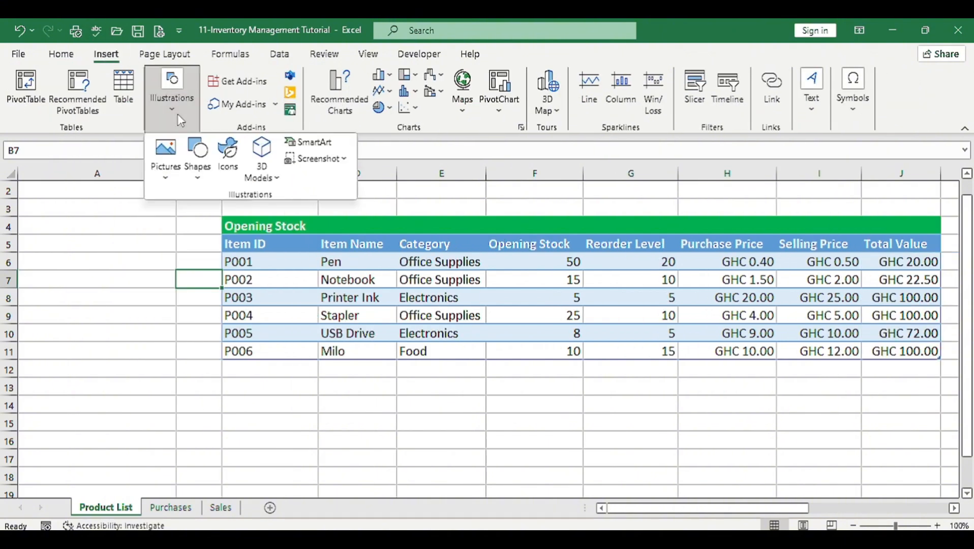
left_click(197, 167)
left_click(235, 214)
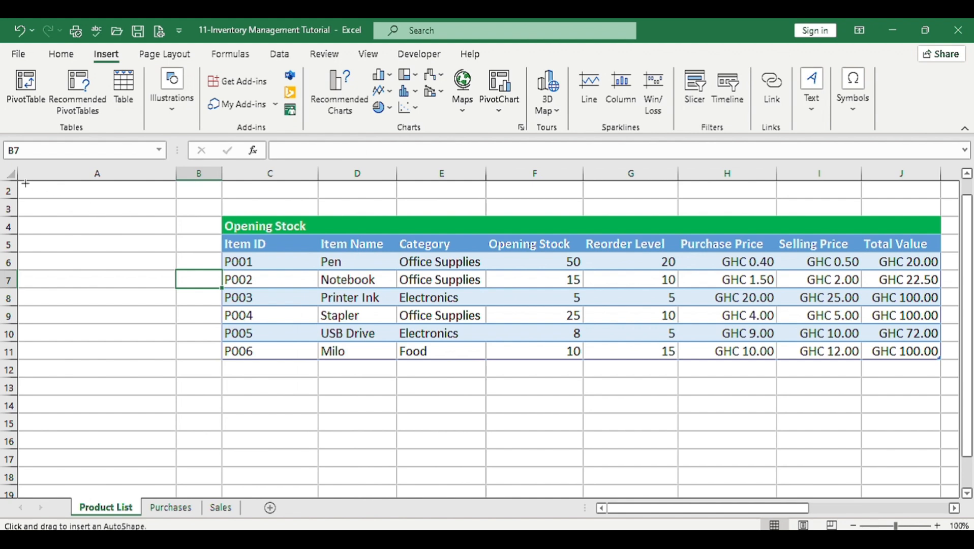
mouse_move(25, 182)
left_mouse_down()
mouse_move(182, 455)
mouse_move(175, 494)
left_mouse_up()
left_click(198, 174)
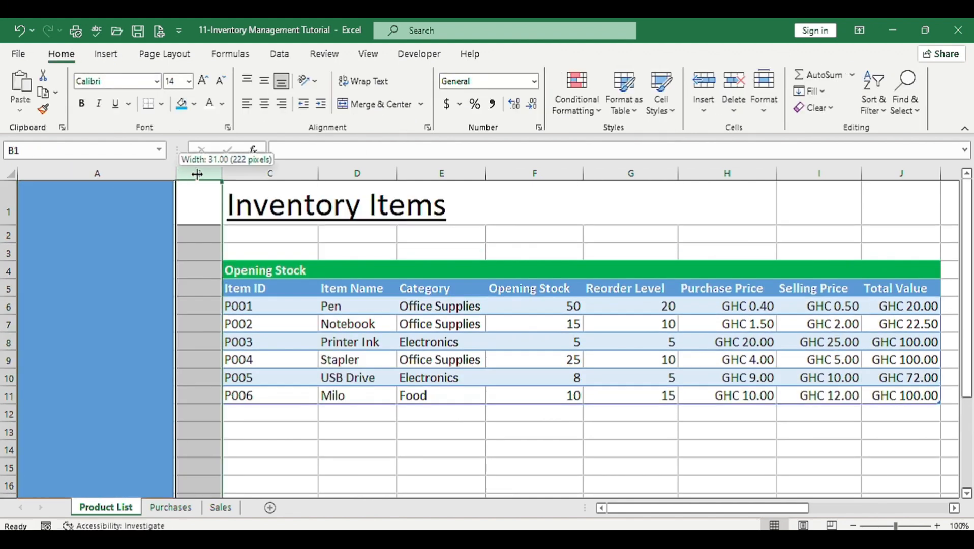
left_click_drag(197, 174, 195, 174)
Change the column A rectangle's fill to the standard Blue color
left_click(193, 379)
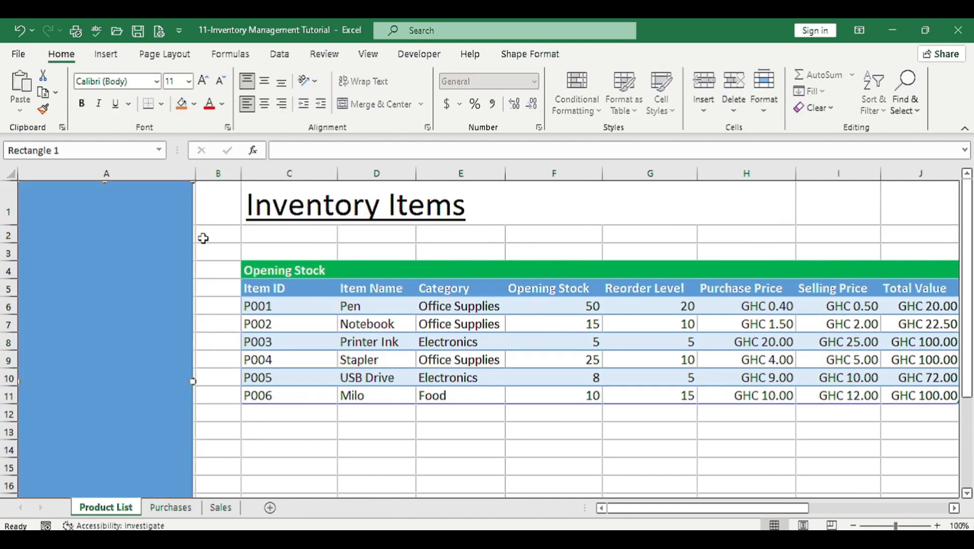
left_click(526, 57)
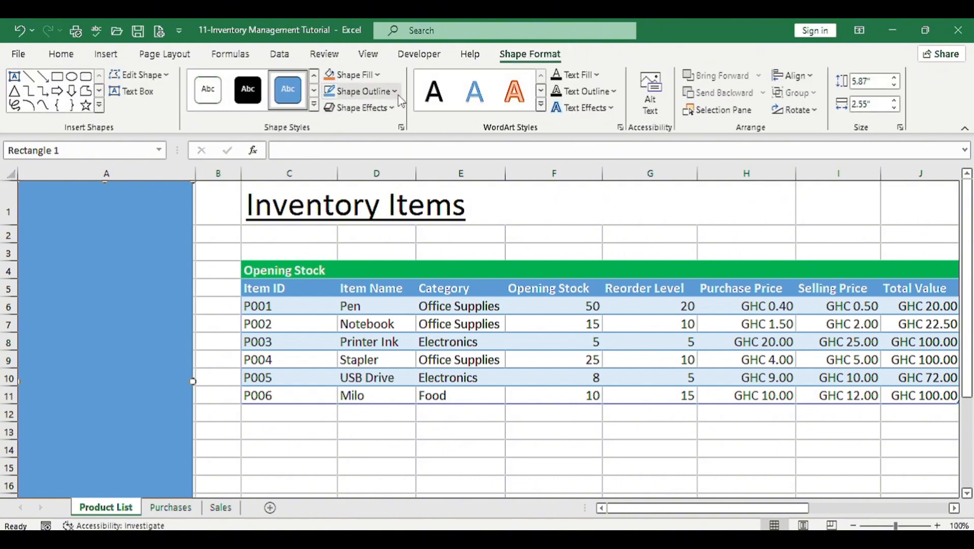
left_click(377, 76)
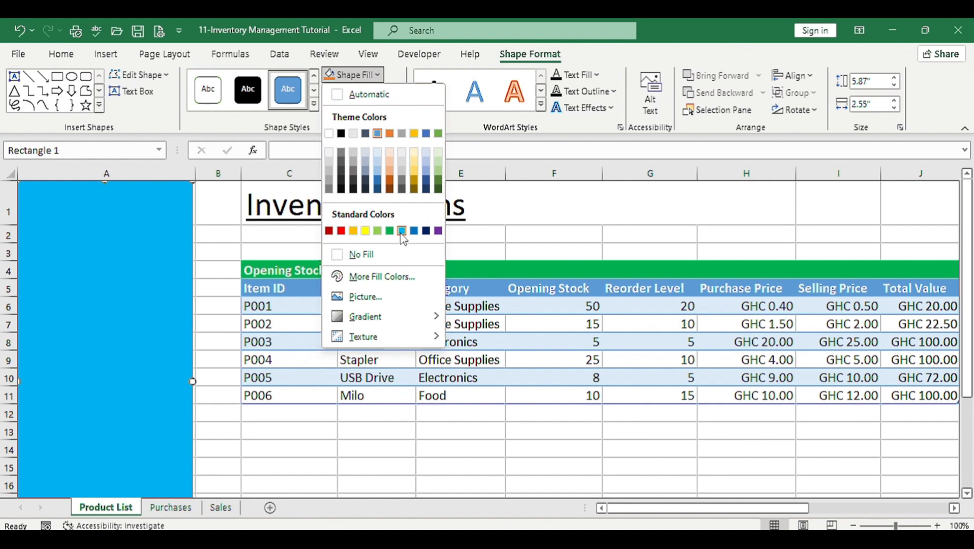
left_click(413, 232)
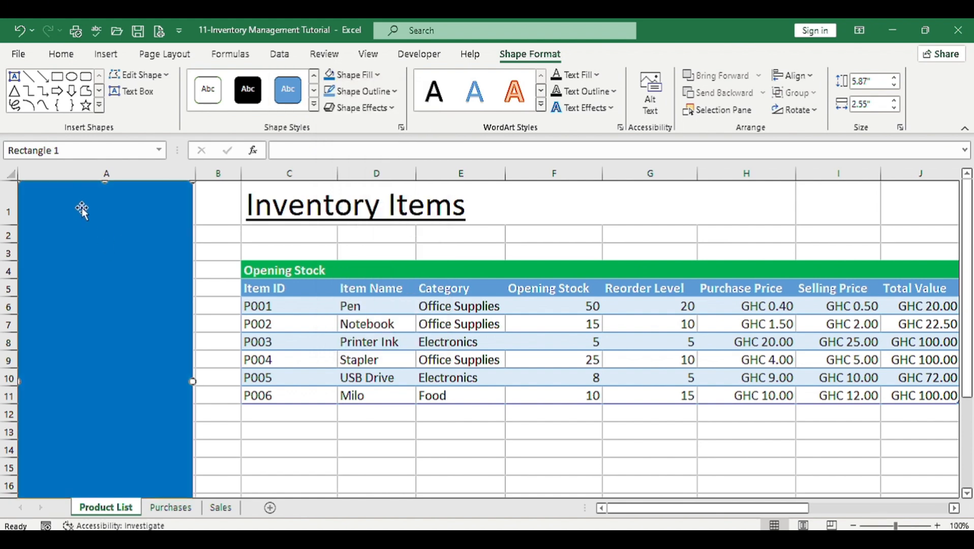
Insert the BSS Logo picture from the BSS folder in Documents into the Product List sheet
left_click(98, 57)
left_click(172, 94)
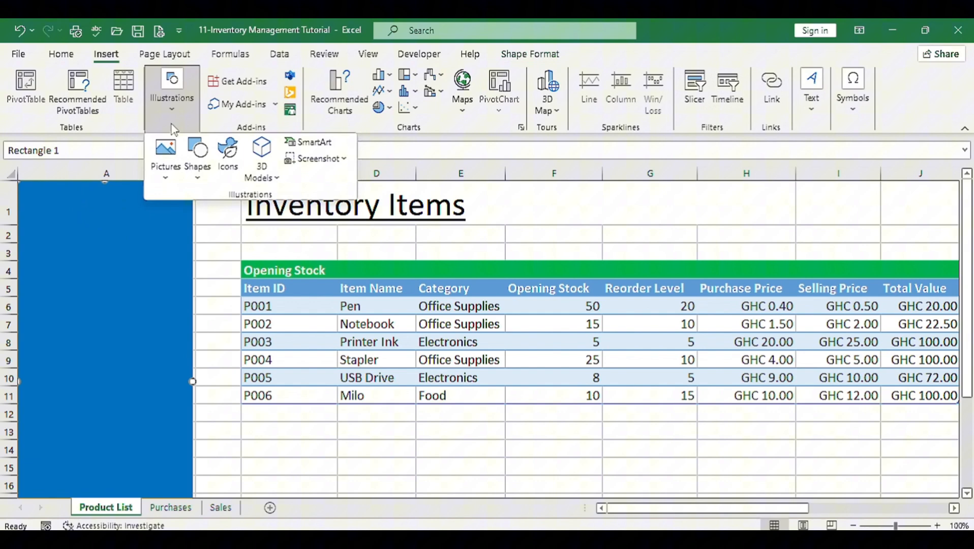
left_click(163, 162)
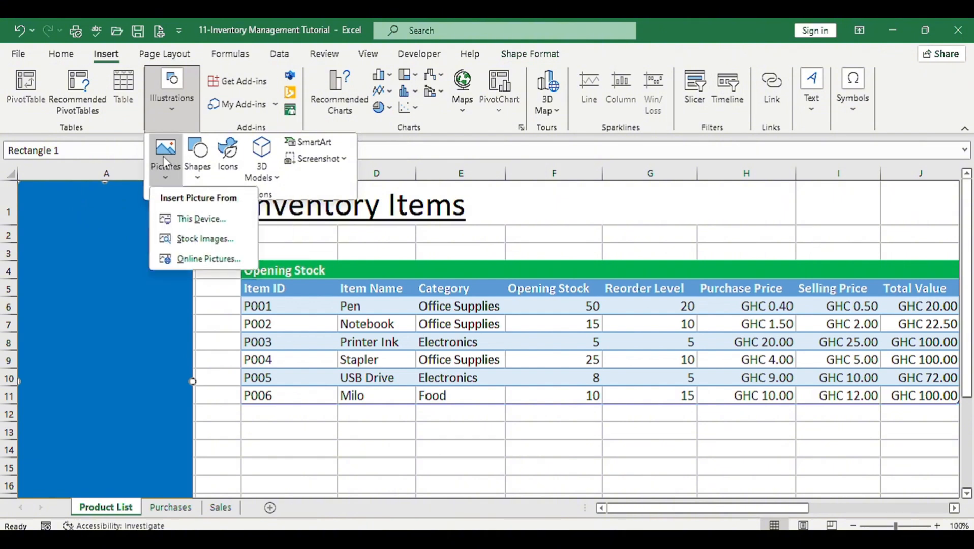
left_click(189, 220)
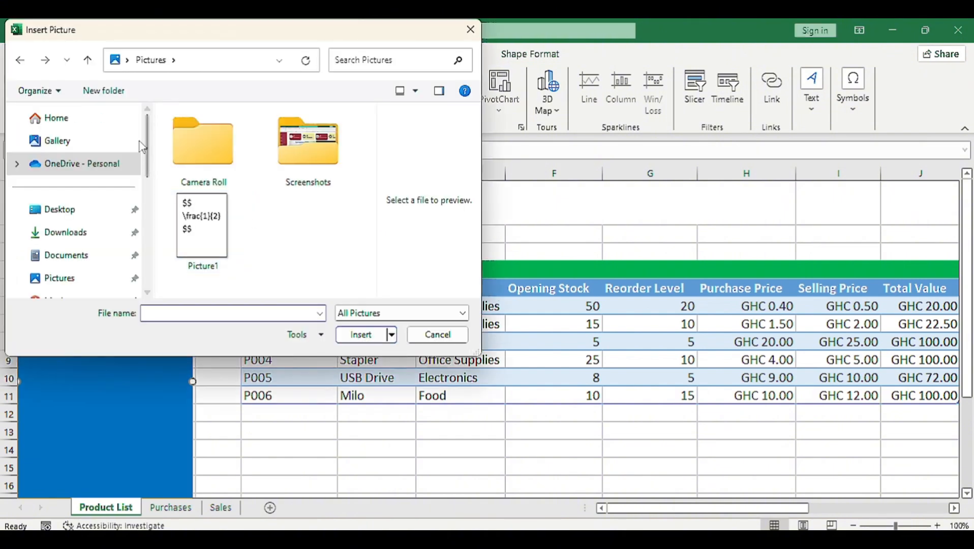
left_click(66, 255)
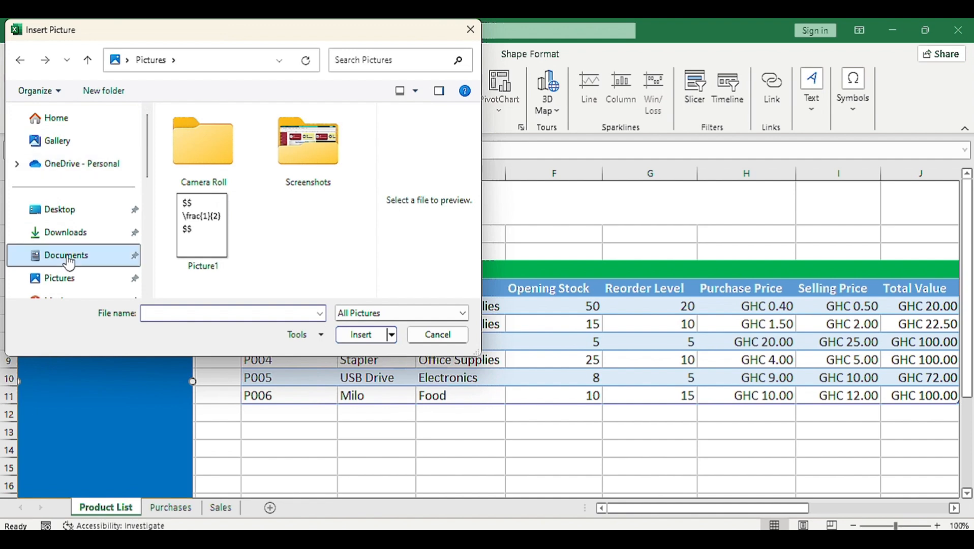
double_click(190, 154)
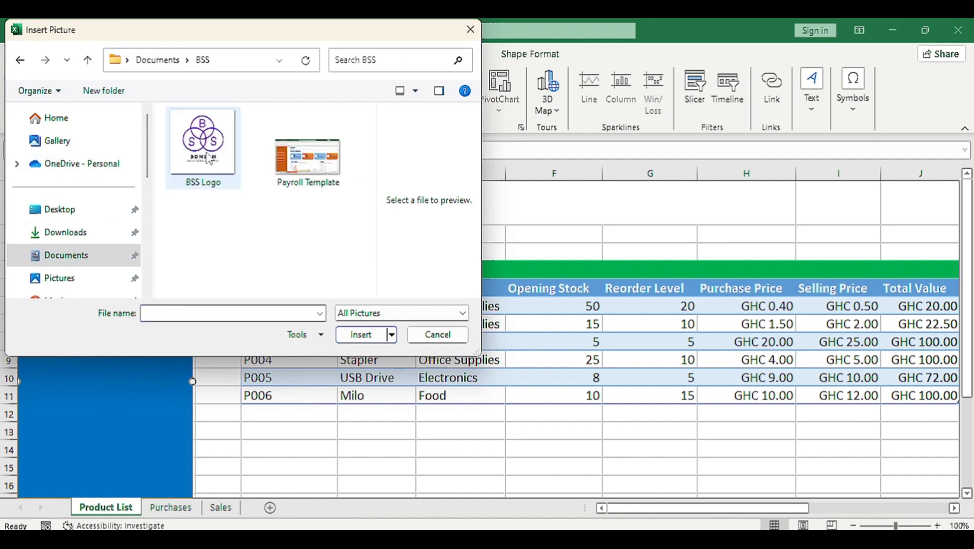
double_click(208, 155)
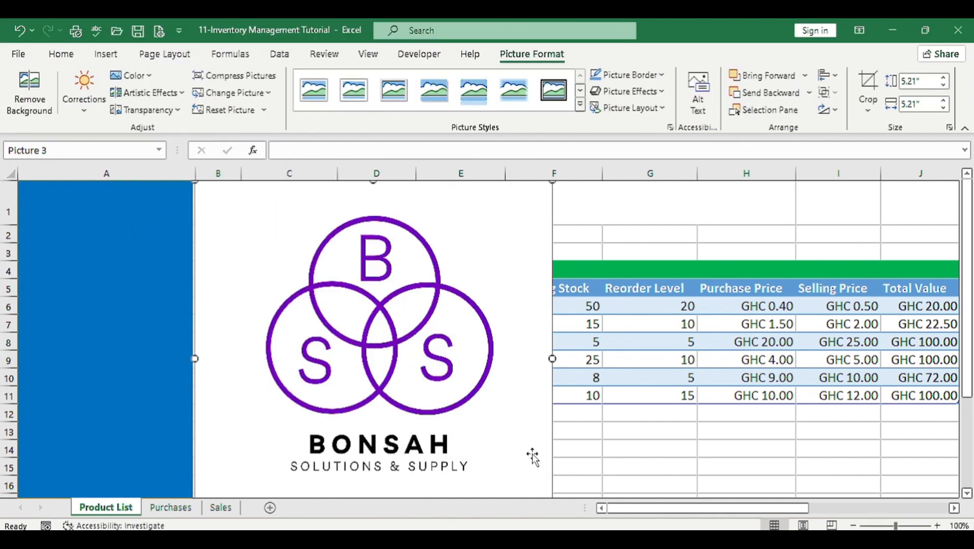
Shrink the logo picture to about 1.05" square and centre it near the top of the blue side panel
left_click_drag(552, 181, 339, 352)
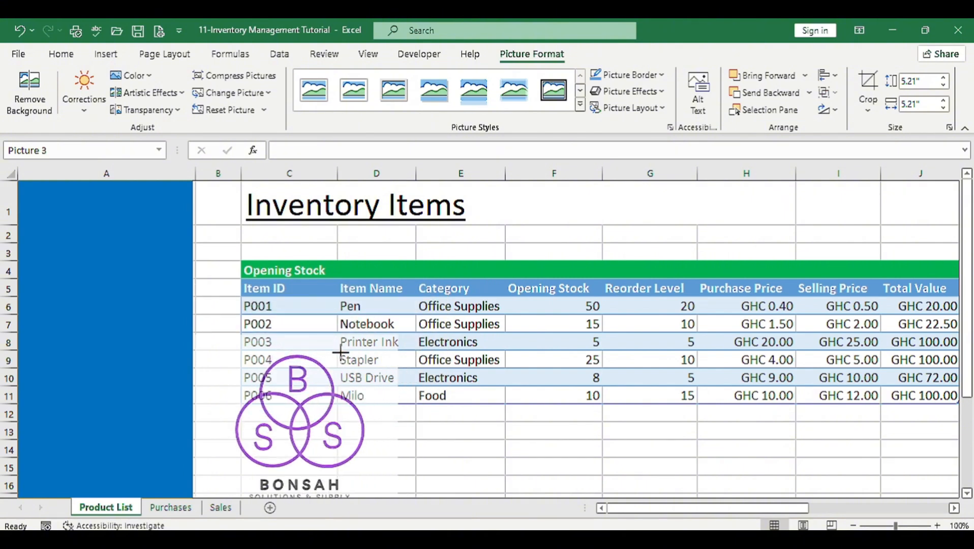
left_click_drag(202, 381, 177, 369)
left_click_drag(104, 239, 105, 240)
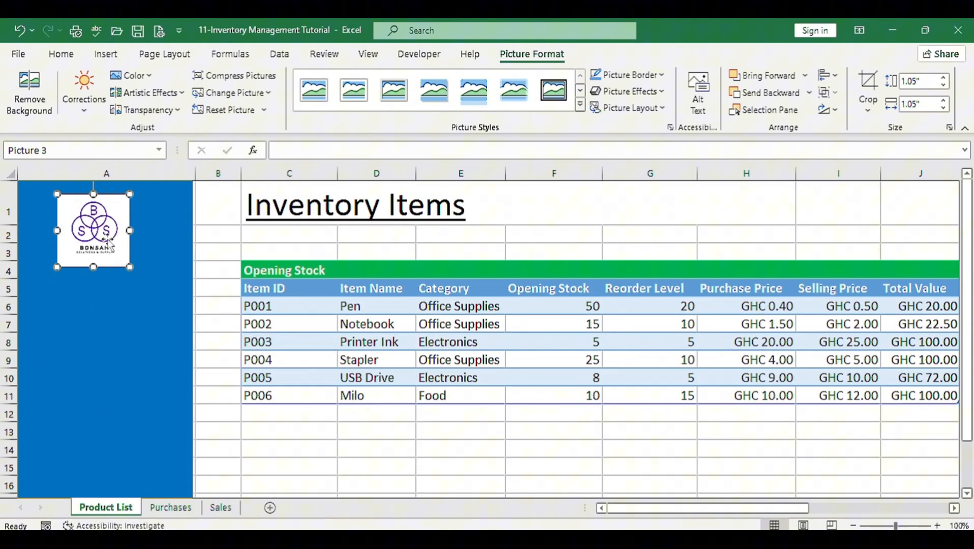
left_click_drag(108, 244, 131, 244)
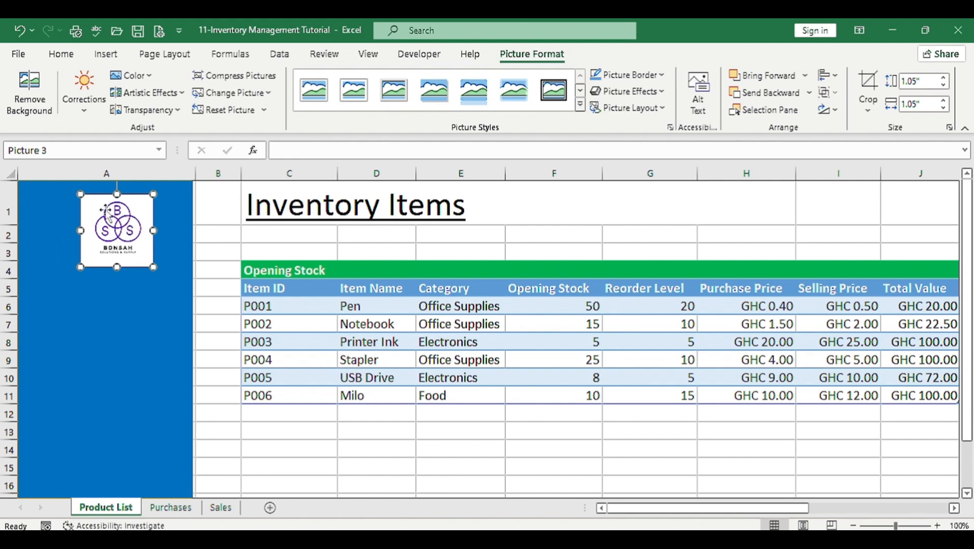
left_click_drag(104, 208, 99, 202)
Draw a text box about 0.57" tall and 2.04" wide on the blue panel below the logo
left_click(103, 347)
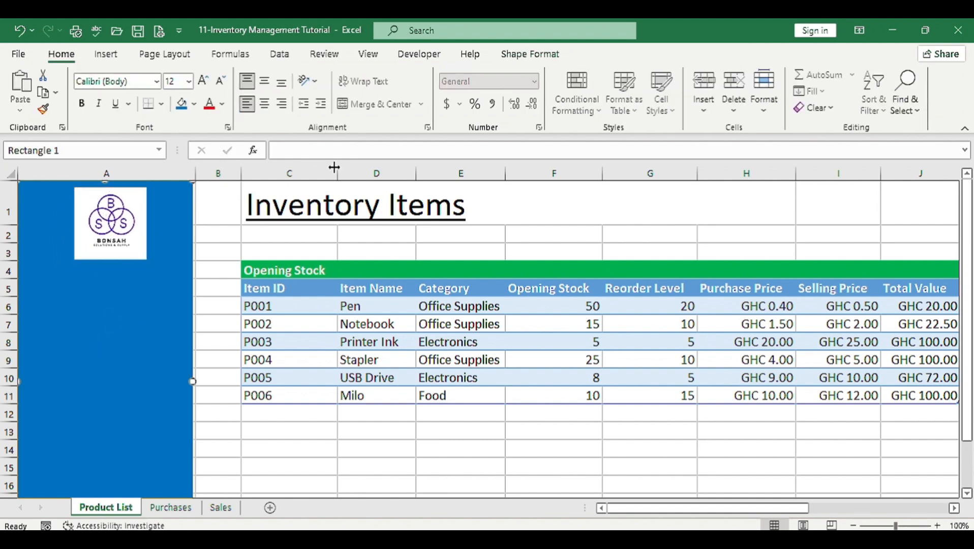
left_click(113, 61)
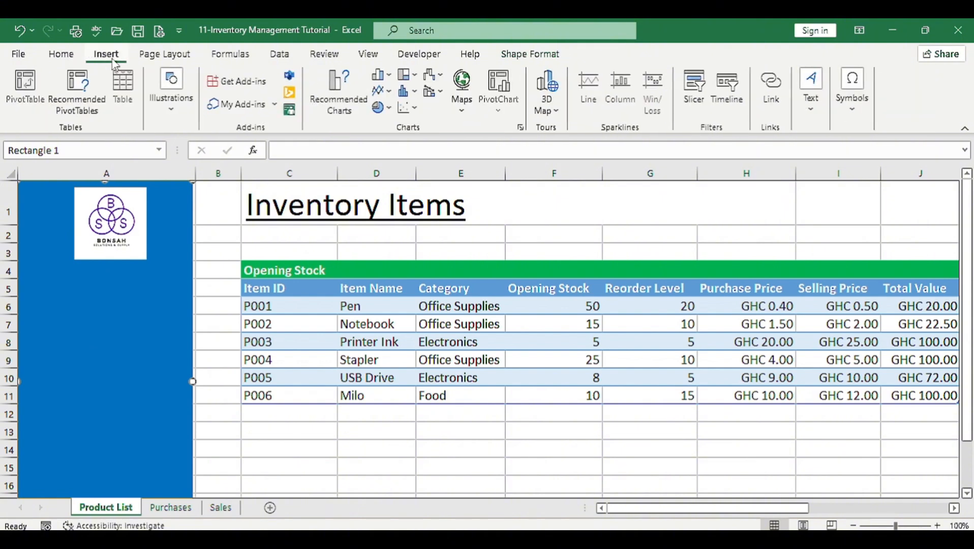
left_click(812, 118)
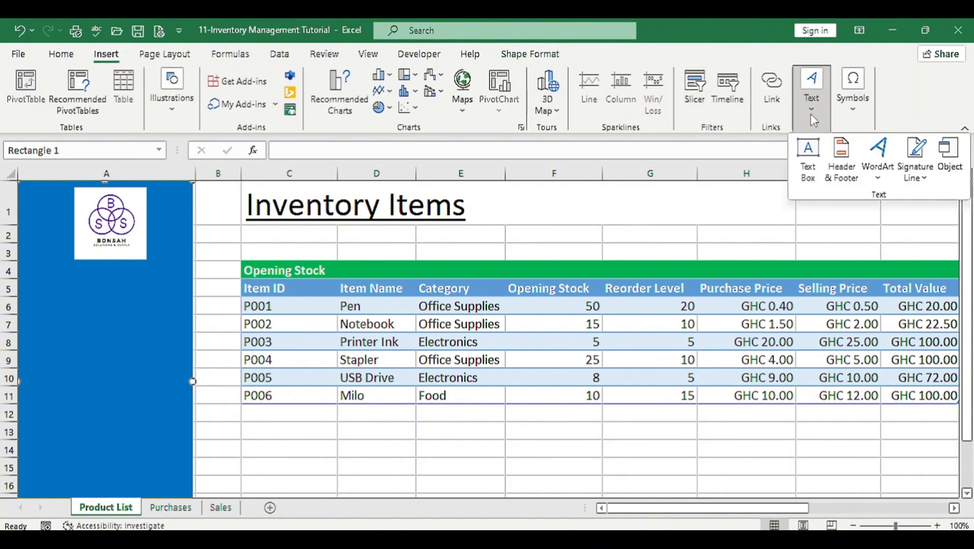
left_click(806, 162)
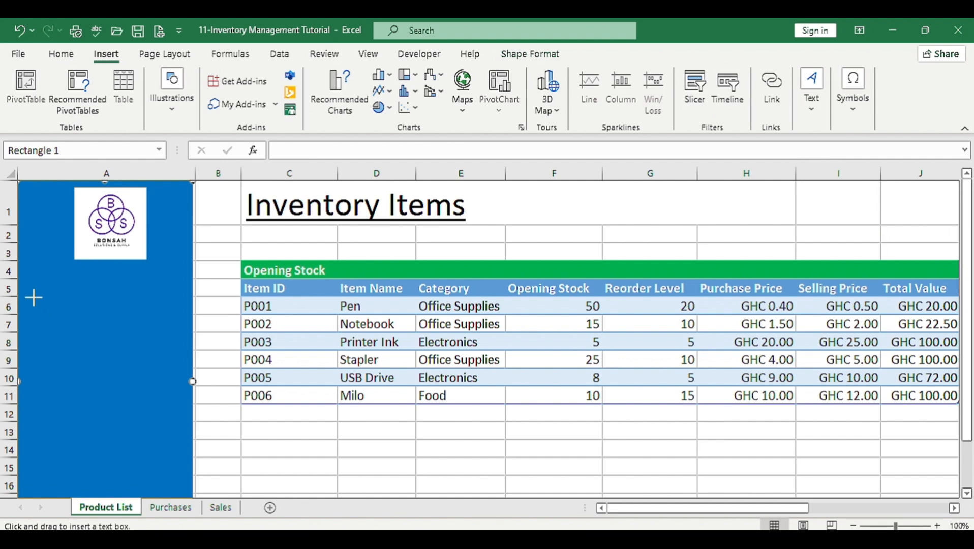
left_click_drag(34, 298, 175, 337)
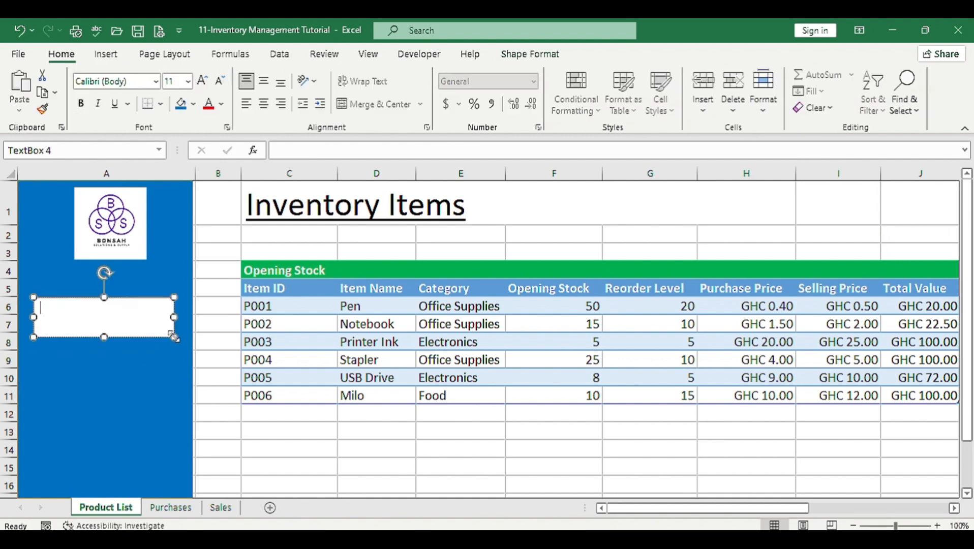
Remove the outline and the fill of the new text box on the side panel
left_click(524, 59)
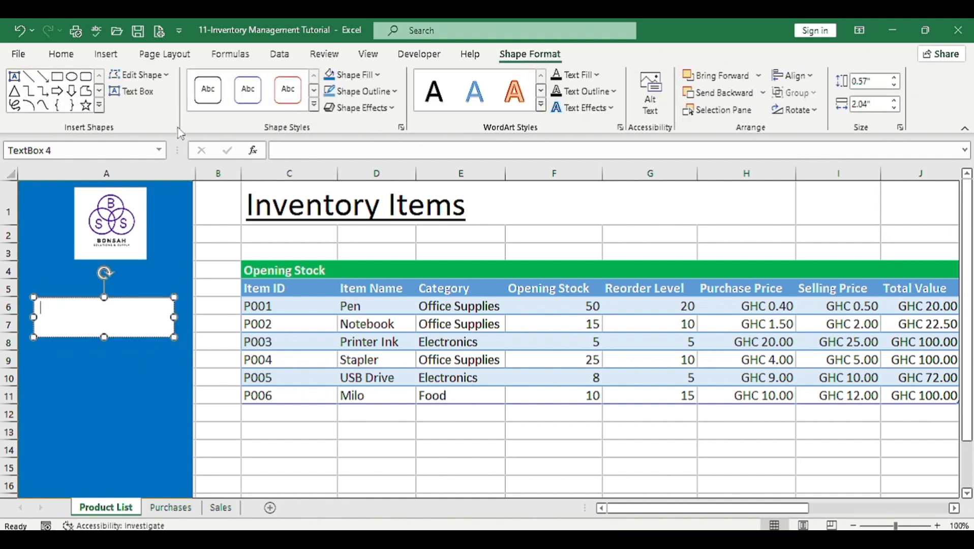
left_click(393, 91)
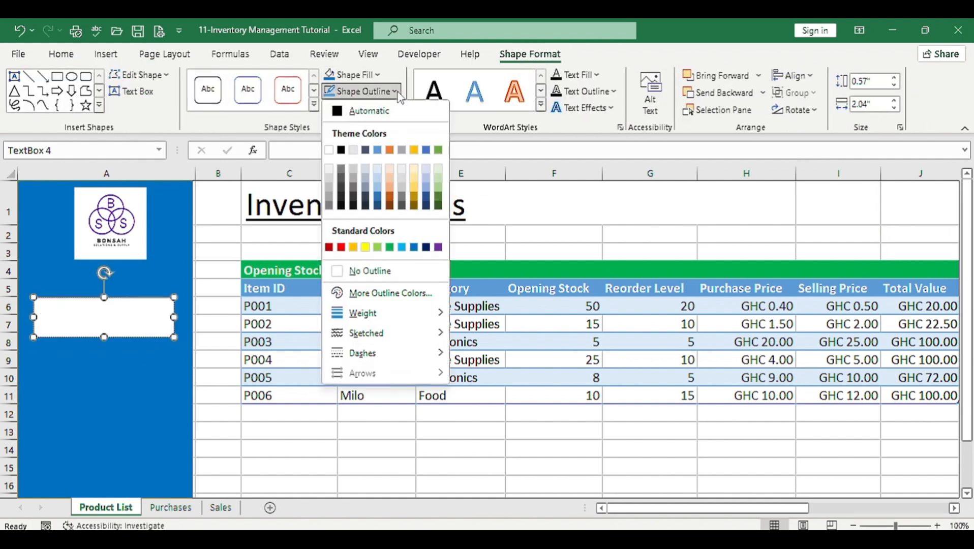
left_click(354, 270)
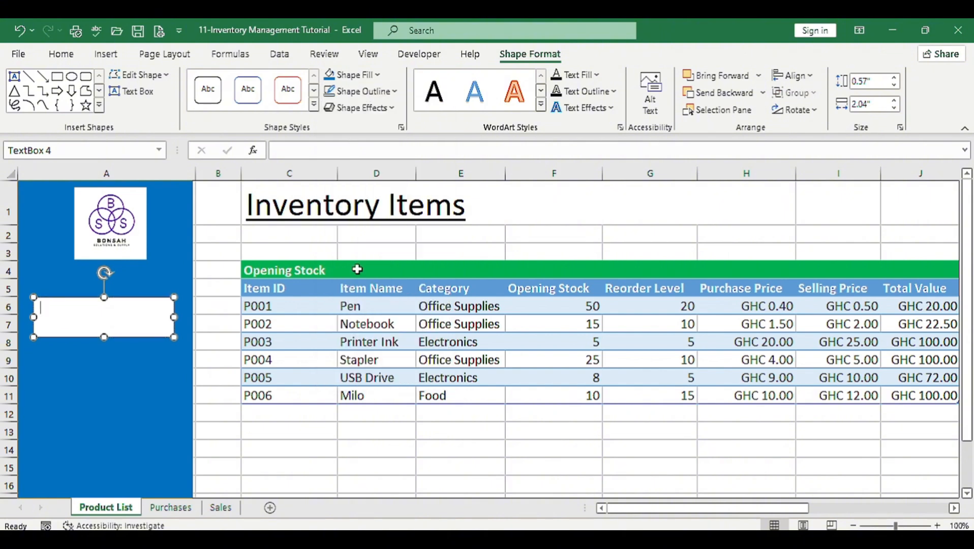
left_click(377, 74)
left_click(355, 253)
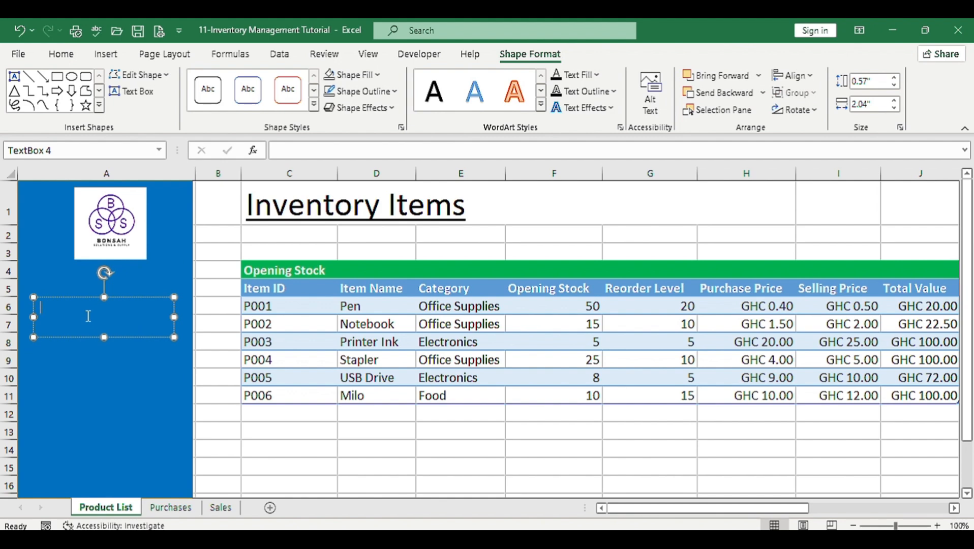
Enter "Opening/Closing Stock" in the text box at font size 16 and widen the box so the label fits on one line
type("Opening/Closing Stock")
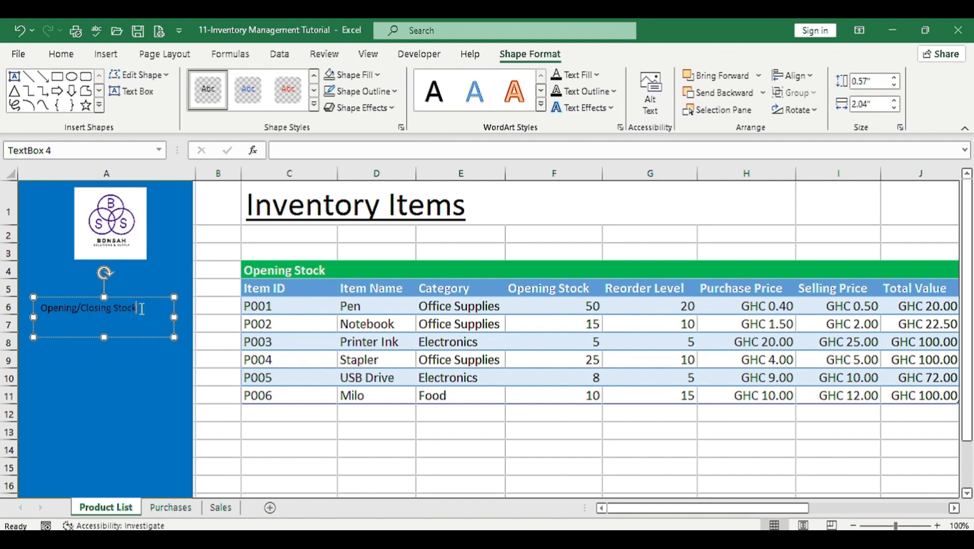
left_click_drag(142, 309, 58, 301)
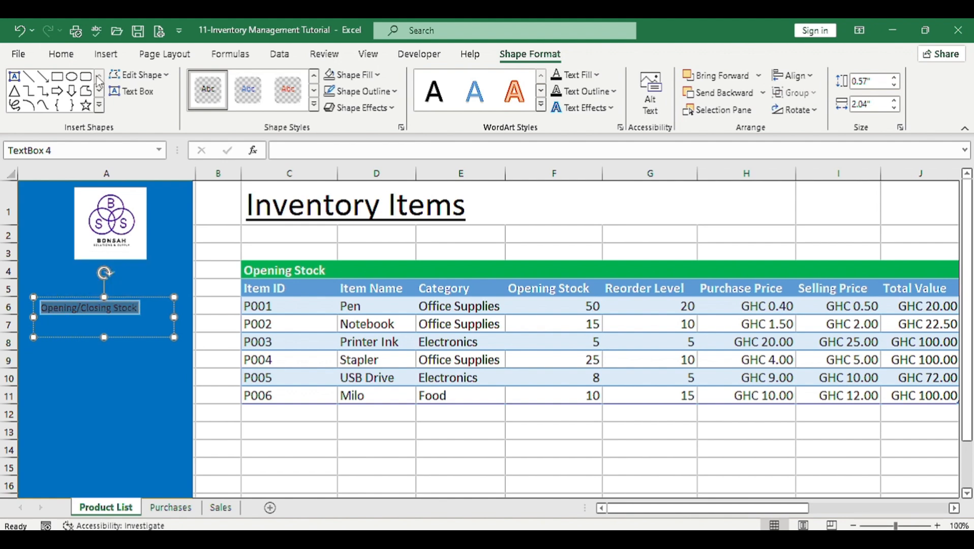
left_click(61, 54)
left_click(203, 81)
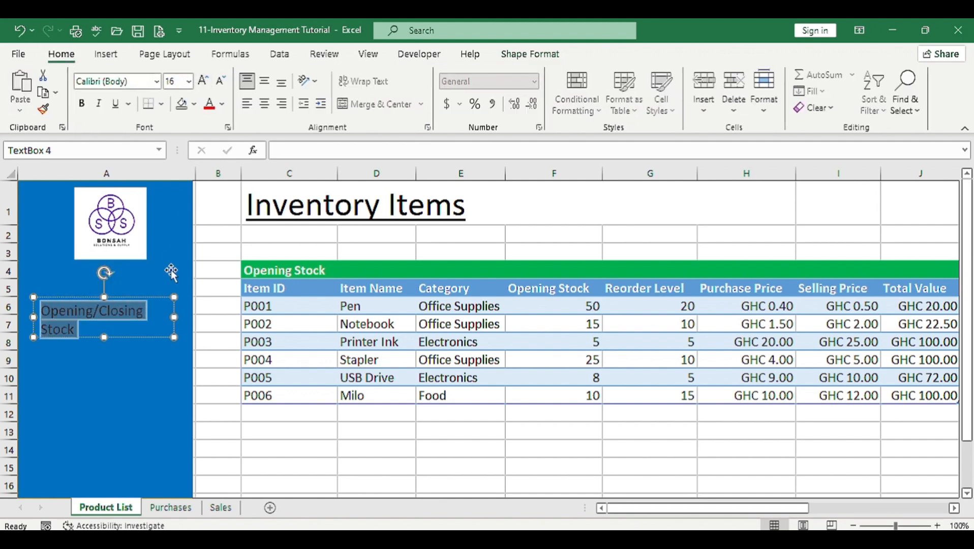
left_click_drag(174, 317, 203, 317)
left_click_drag(113, 338, 98, 338)
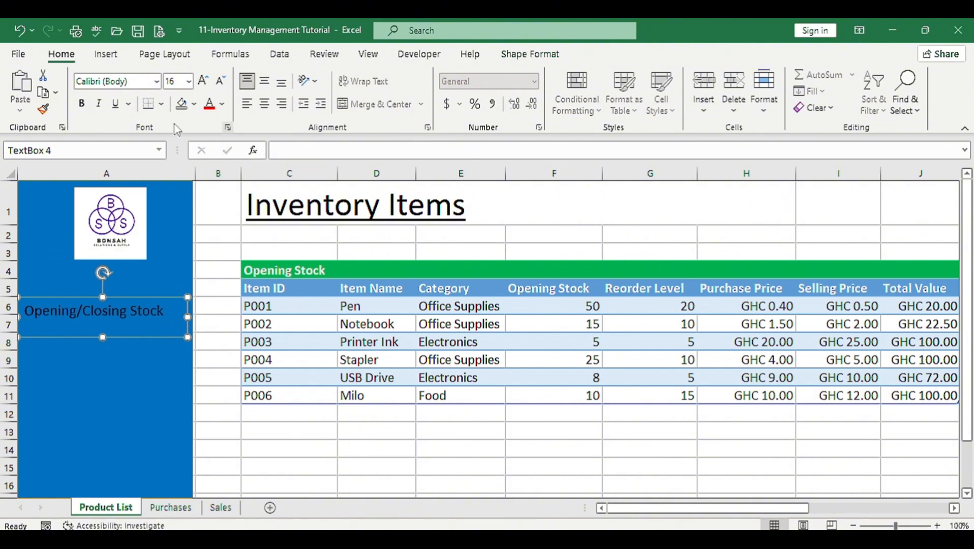
Make the "Opening/Closing Stock" label bold and white, centred both vertically and horizontally in its box
left_click_drag(145, 311, 31, 309)
left_click(82, 104)
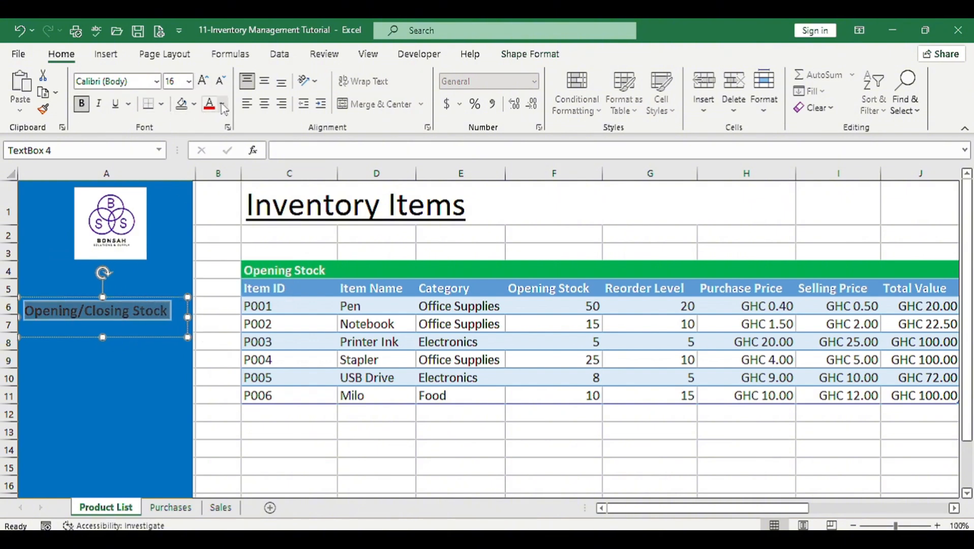
left_click(222, 104)
left_click(209, 162)
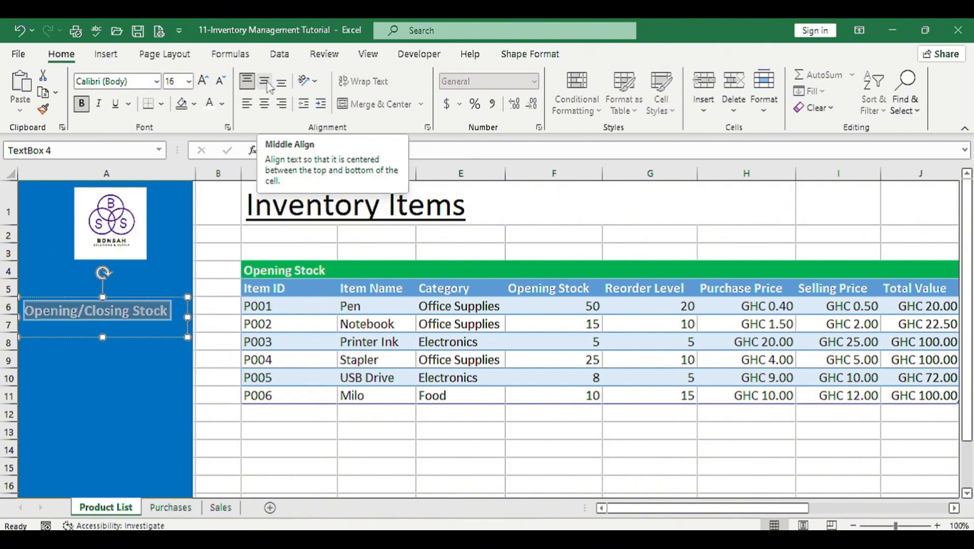
left_click(264, 81)
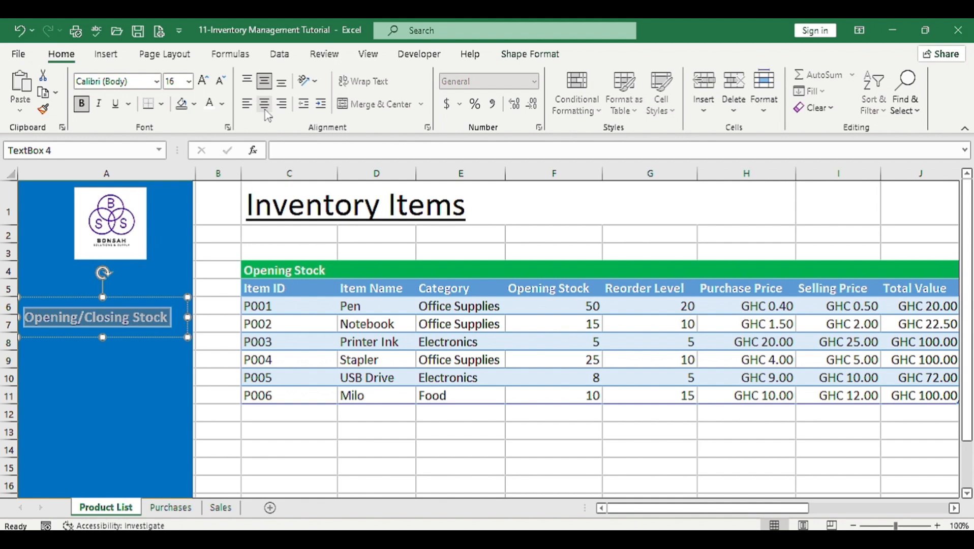
left_click(265, 105)
Duplicate the "Opening/Closing Stock" text box and align the copy directly below the original
left_click(126, 338)
key("ctrl+d")
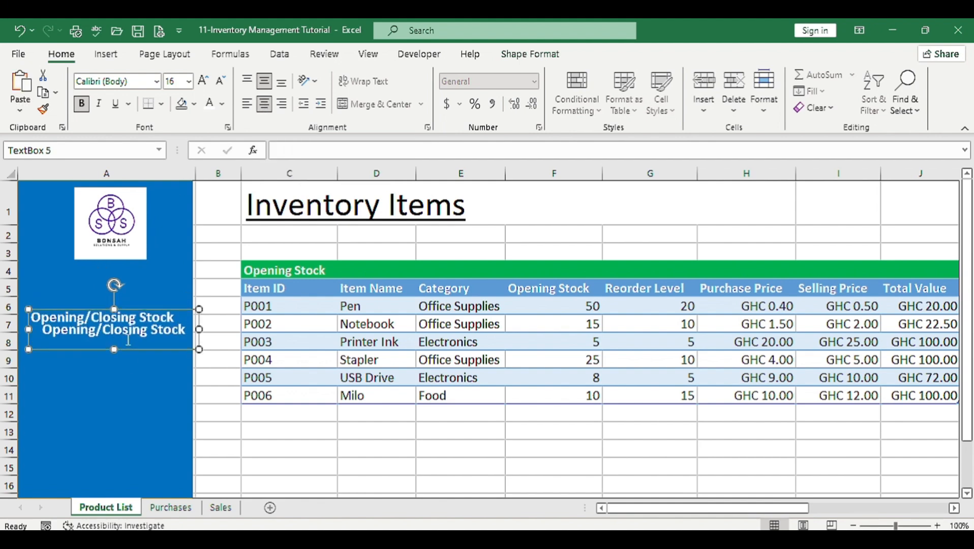
key("Down")
key("Down")
key("Down")
key("Down")
key("Down")
key("Down")
key("Down")
key("Down")
key("Down")
key("Down")
key("Down")
key("Down")
key("Down")
key("Left")
key("Left")
key("Left")
key("Left")
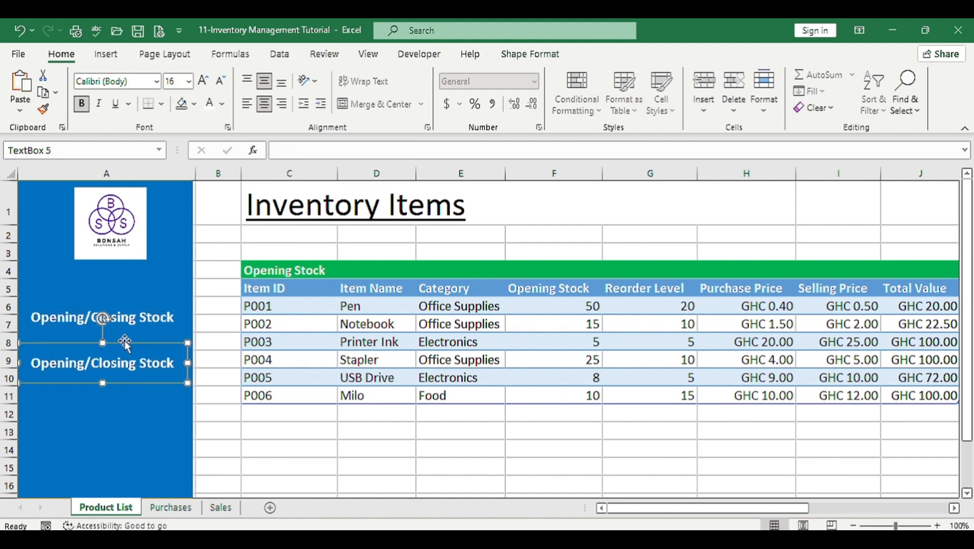
Replace the text of the duplicated text box with "Purchases"
double_click(125, 369)
key("ctrl+a")
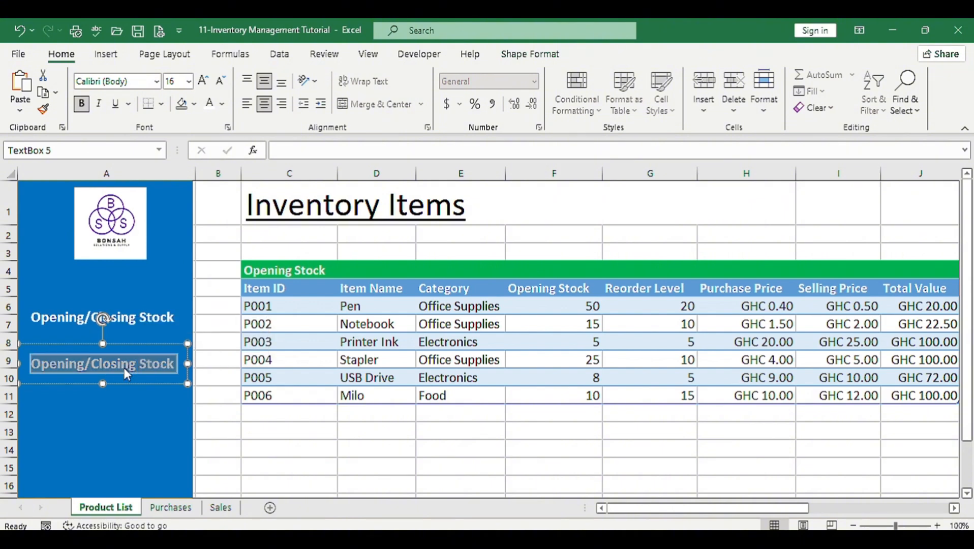
type("Purchases")
Duplicate the "Purchases" text box and align the copy directly below it on the side panel
left_click(121, 385)
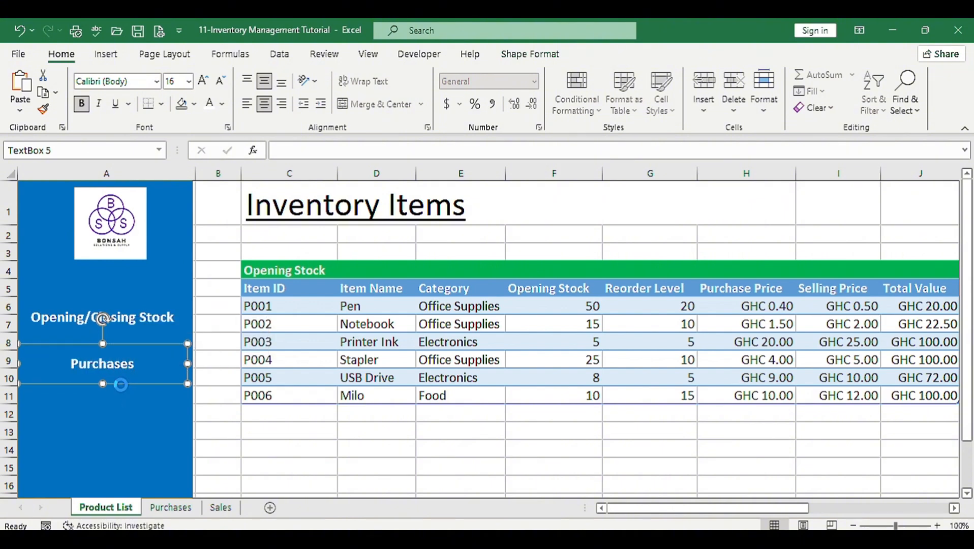
key("ctrl+d")
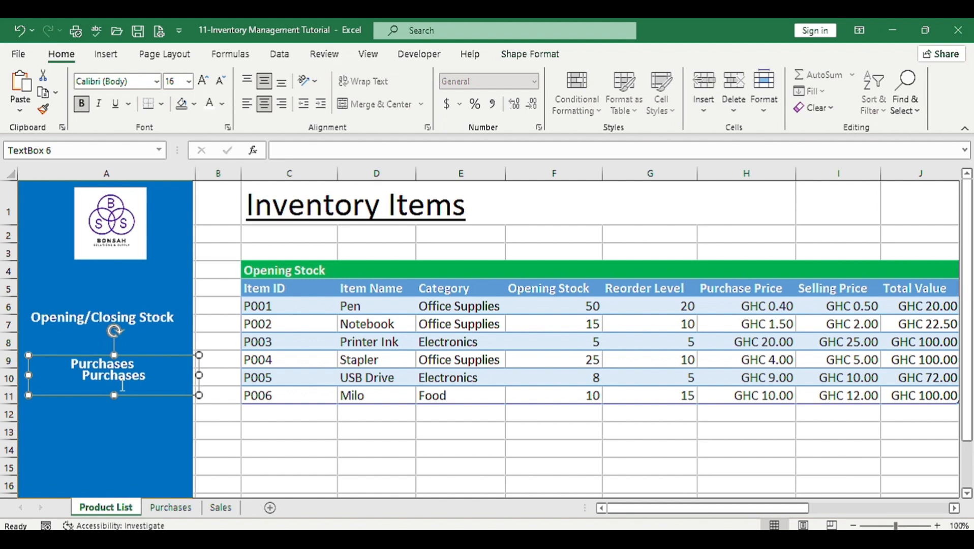
key("Down")
key("Down")
key("Down")
key("Down")
key("Down")
key("Down")
key("Down")
key("Down")
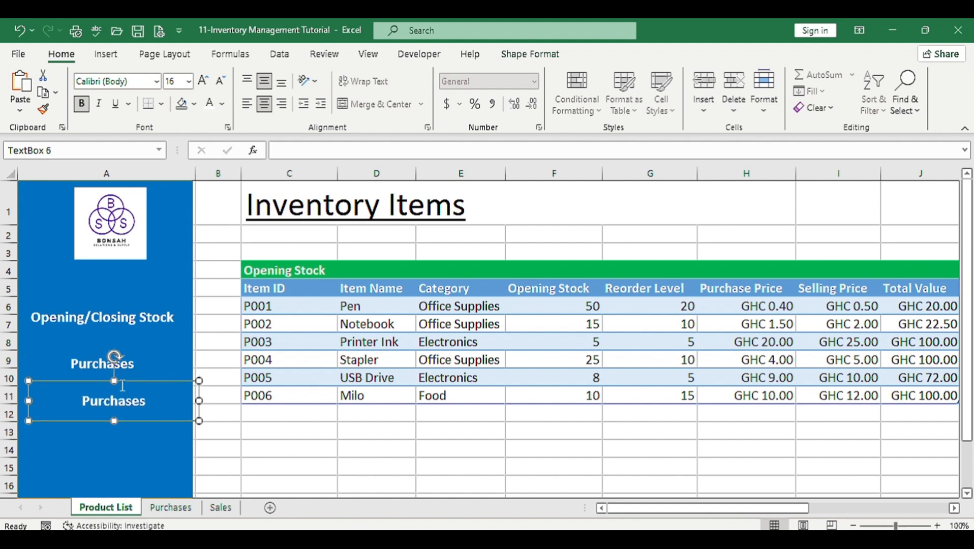
key("Left")
key("Left")
key("Left")
key("Down")
key("Down")
key("Down")
key("Down")
key("Down")
key("Up")
Replace the text of the lowest text box with "Sales"
left_click(158, 423)
key("BackSpace")
key("BackSpace")
key("BackSpace")
key("BackSpace")
key("BackSpace")
key("BackSpace")
key("BackSpace")
key("BackSpace")
key("BackSpace")
type("Sales")
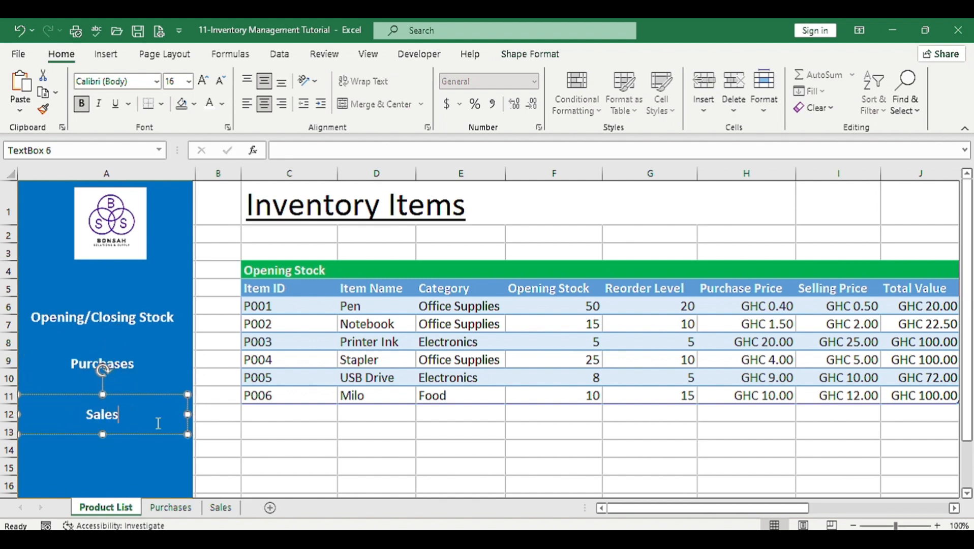
Link the "Opening/Closing Stock" text box to cell A1 of the Product List sheet in this document
left_click(136, 298)
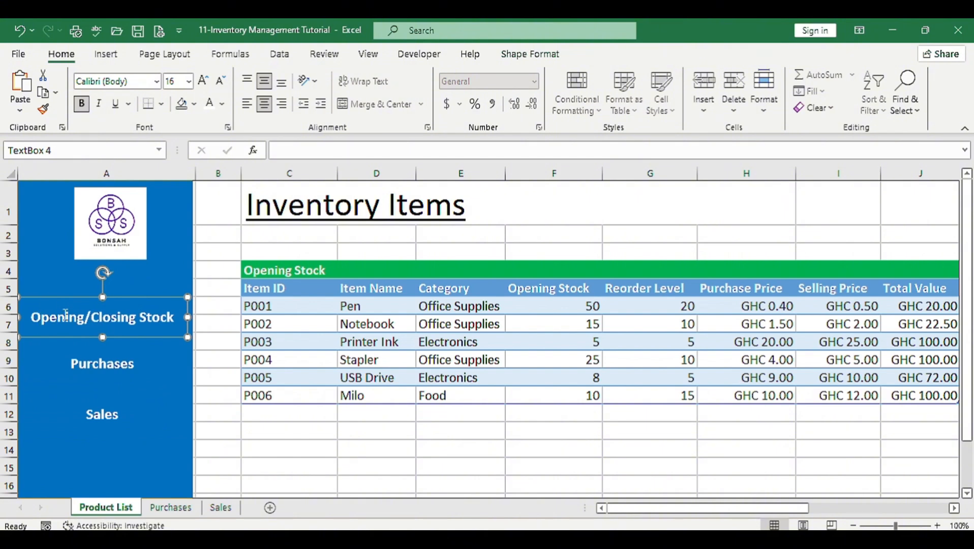
right_click(117, 298)
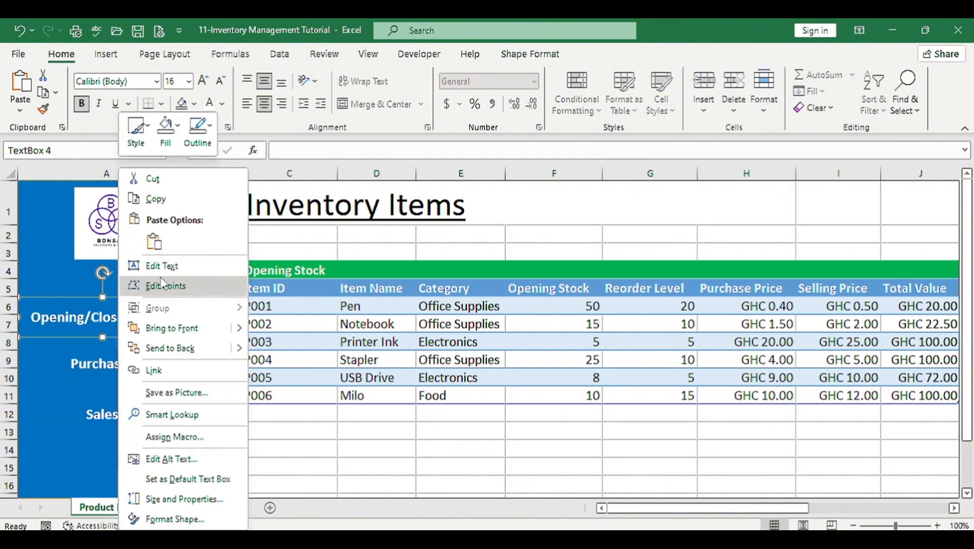
left_click(154, 370)
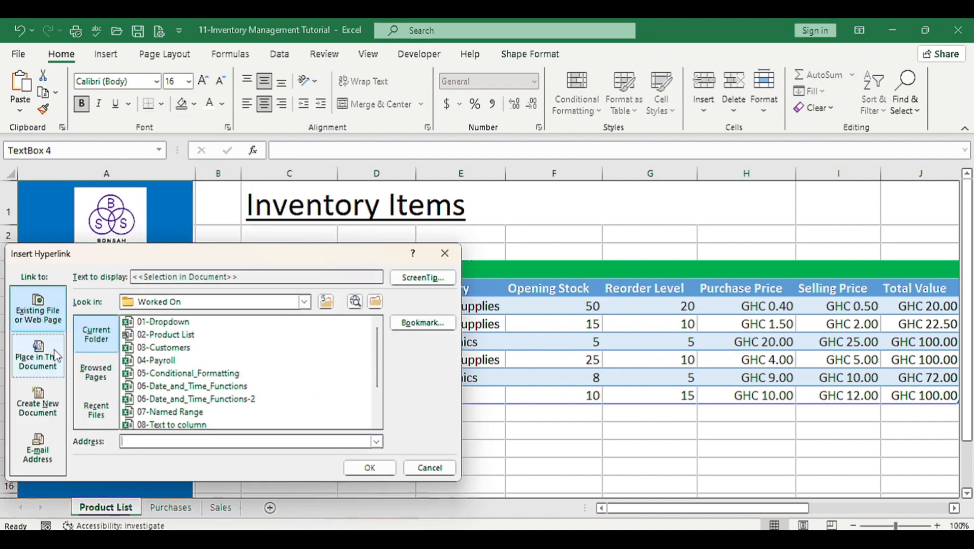
left_click(43, 361)
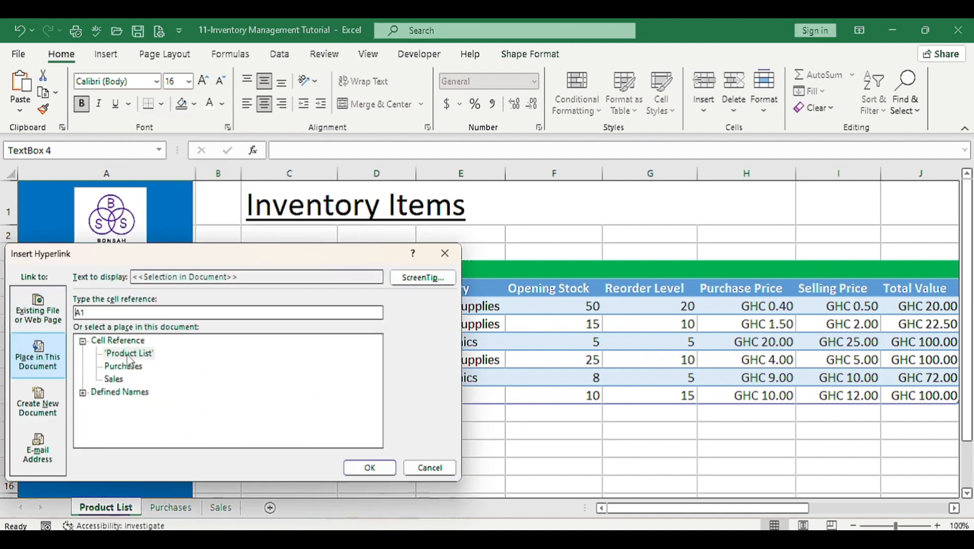
left_click(129, 354)
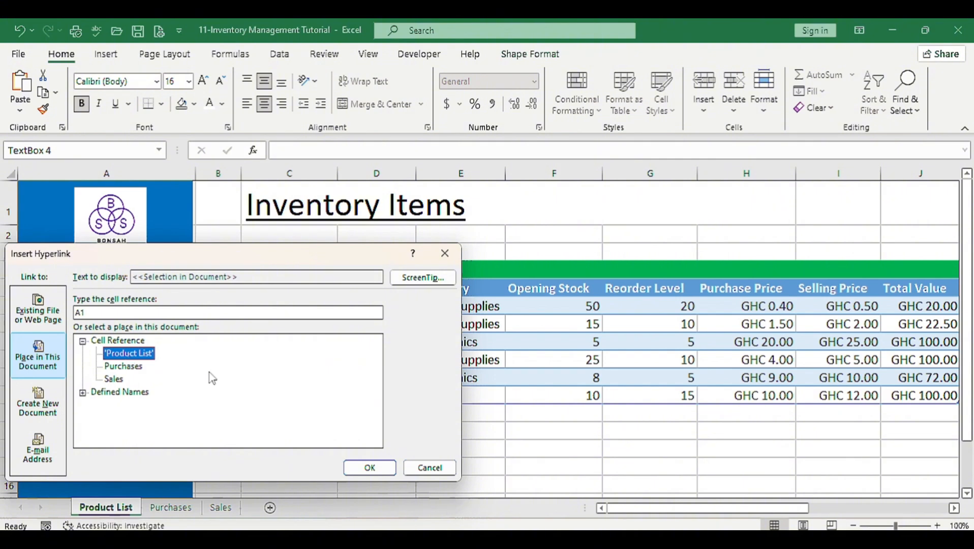
left_click(369, 467)
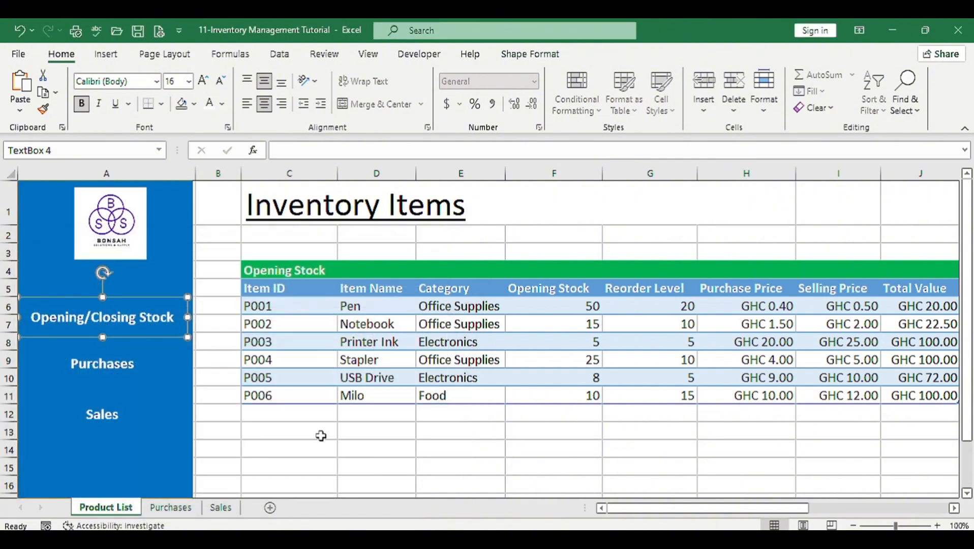
Link the "Purchases" text box on the side panel to cell A1 of the Purchases sheet
left_click(110, 369)
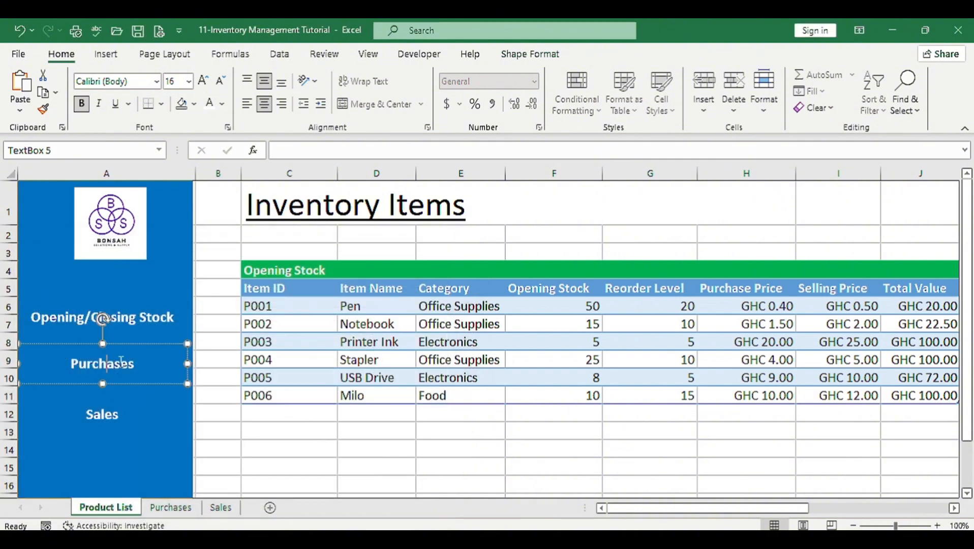
right_click(143, 344)
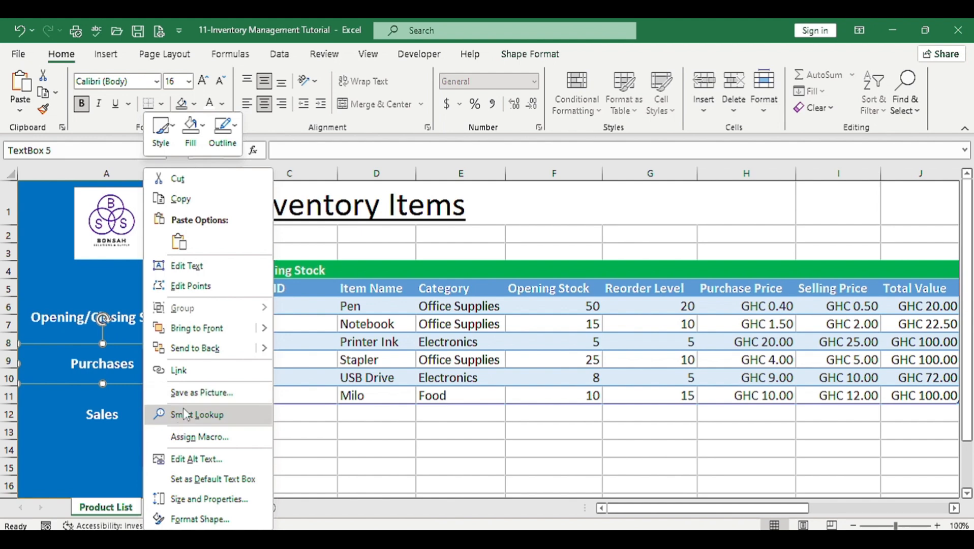
left_click(201, 381)
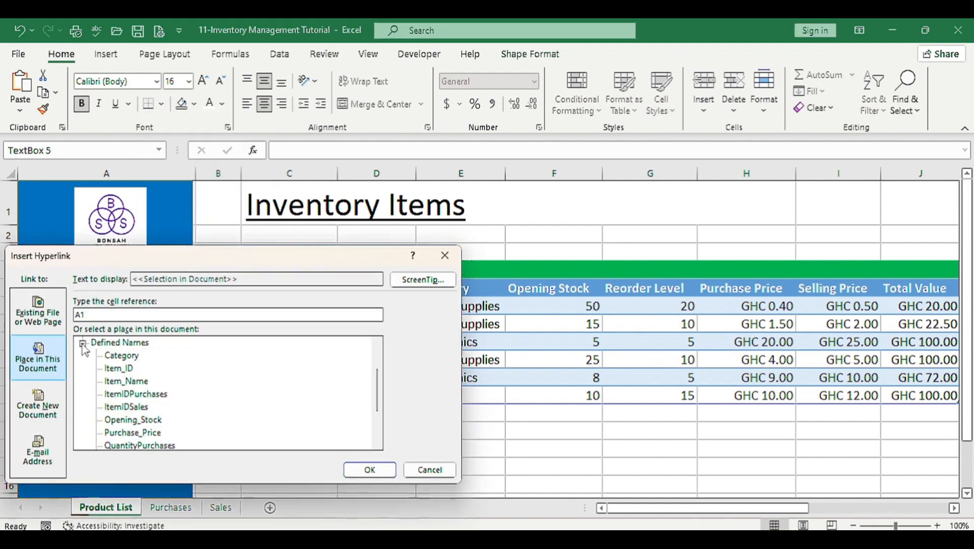
left_click(82, 344)
left_click(82, 344)
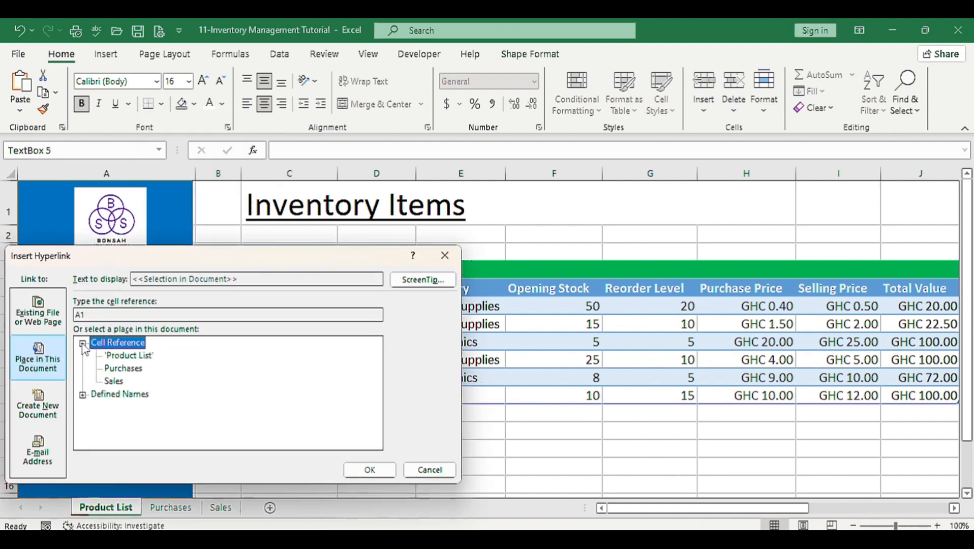
left_click(122, 369)
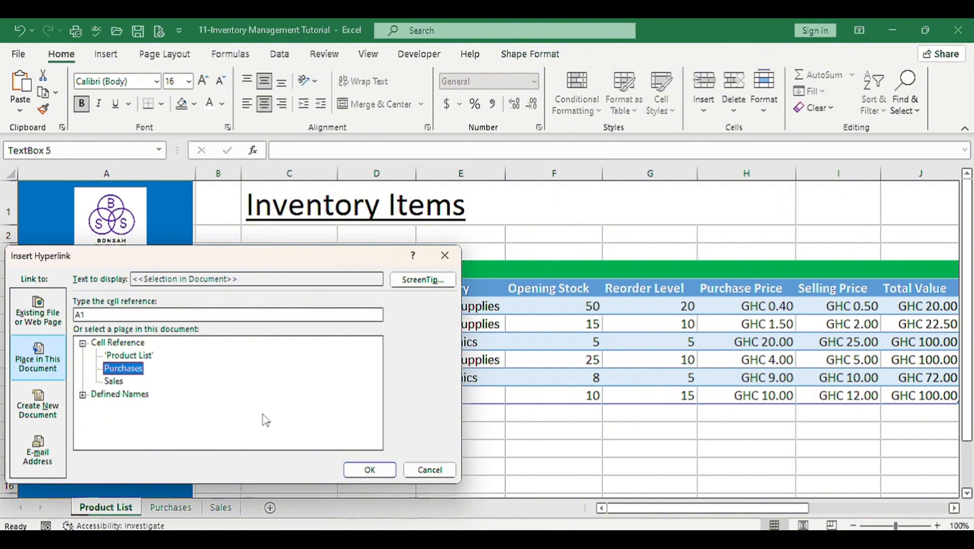
left_click(369, 472)
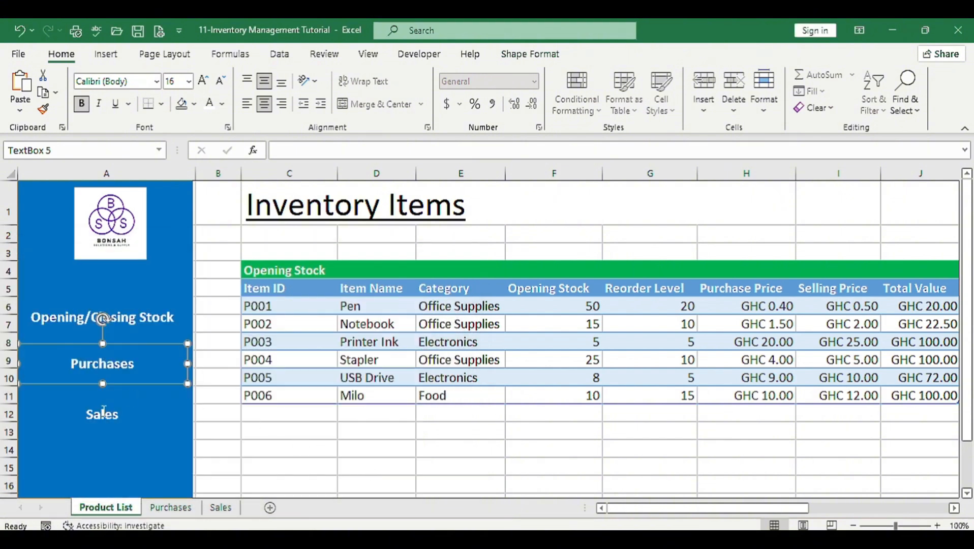
Link the "Sales" text box on the side panel to cell A1 of the Sales sheet
left_click(125, 398)
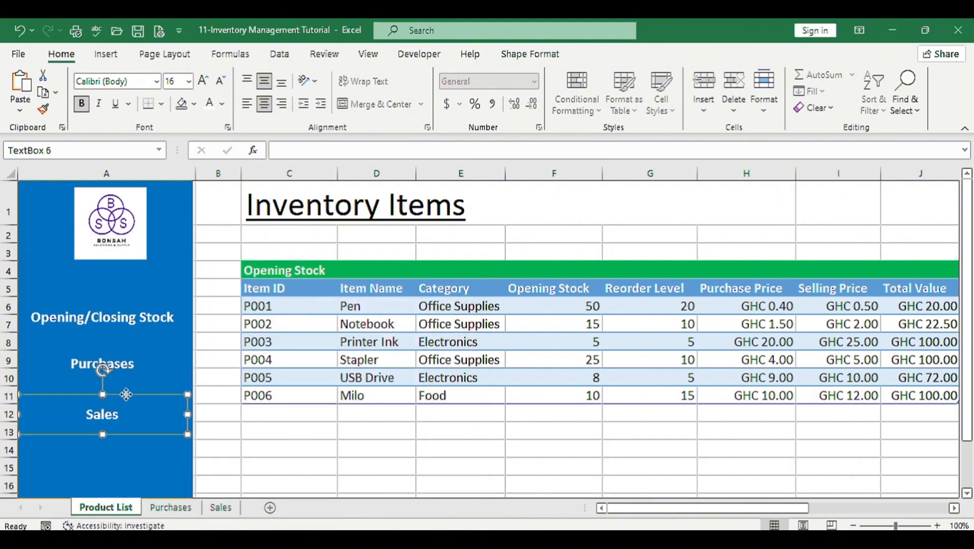
right_click(126, 394)
left_click(185, 243)
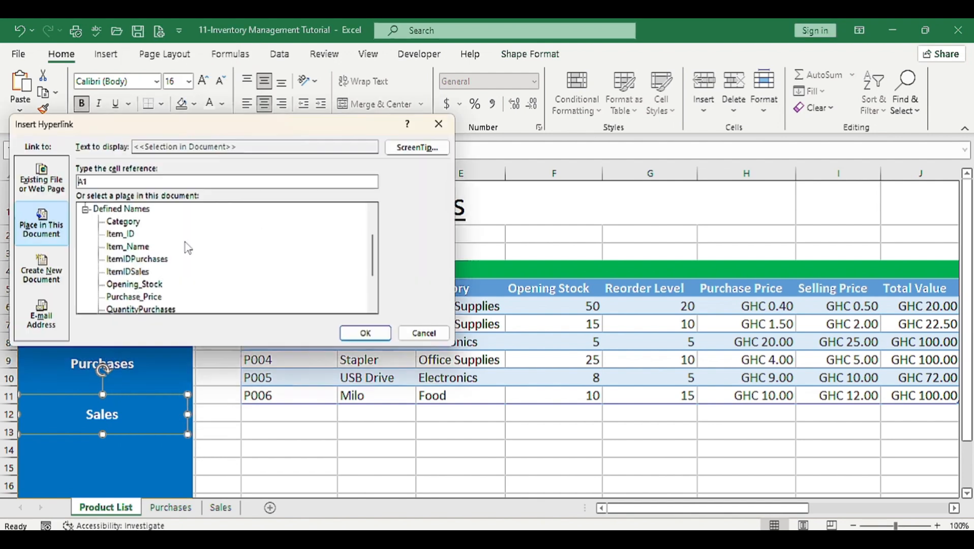
left_click(82, 208)
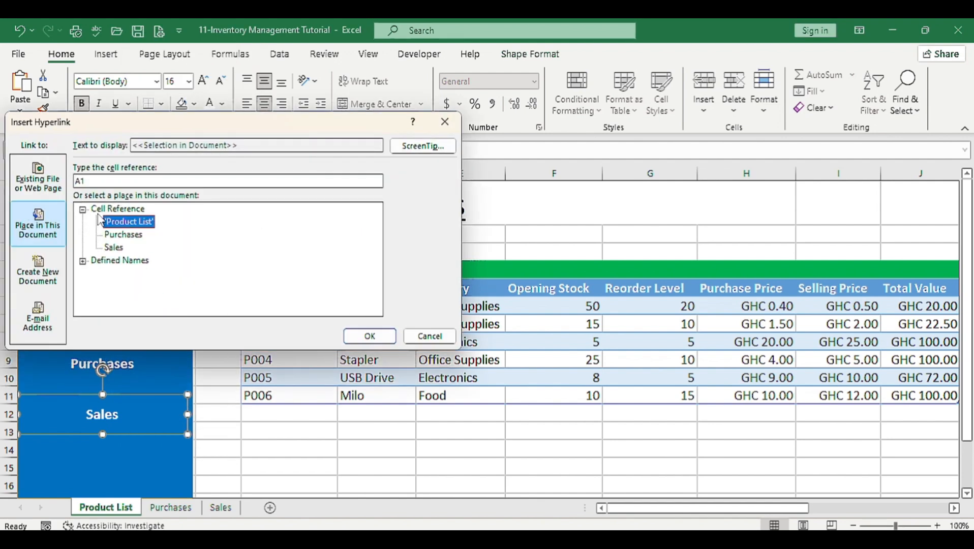
left_click(113, 247)
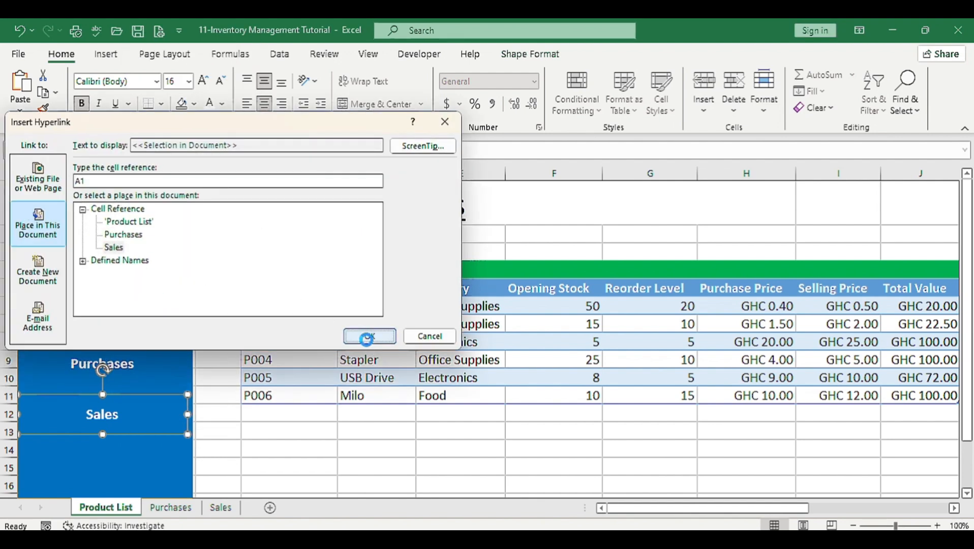
left_click(370, 336)
Test the Purchases and Sales links on the side panel, returning to the Product List sheet after each
left_click(146, 456)
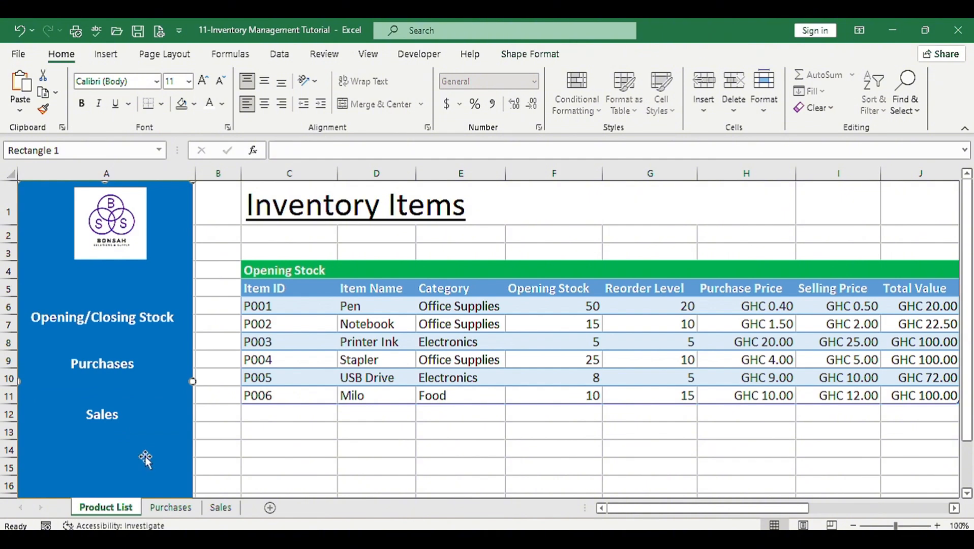
left_click(88, 359)
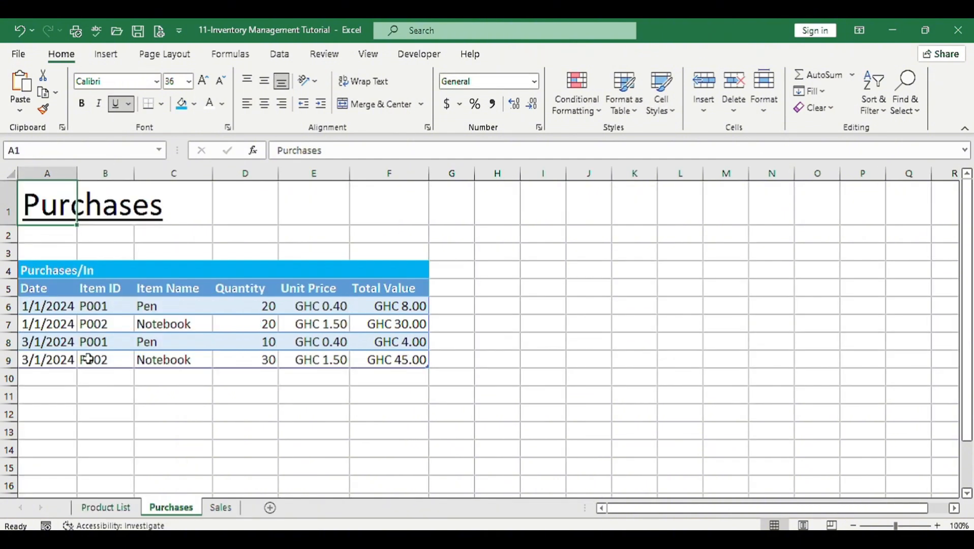
left_click(106, 507)
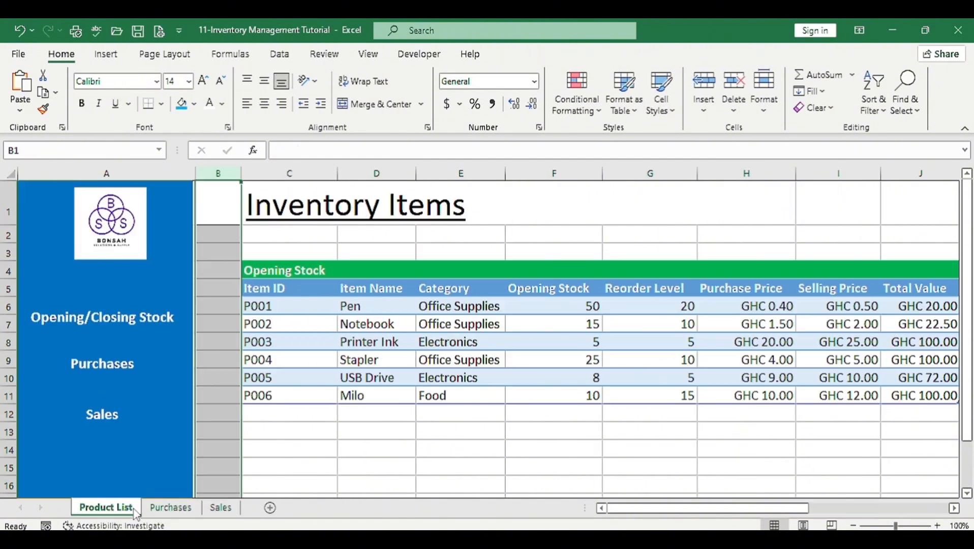
left_click(98, 408)
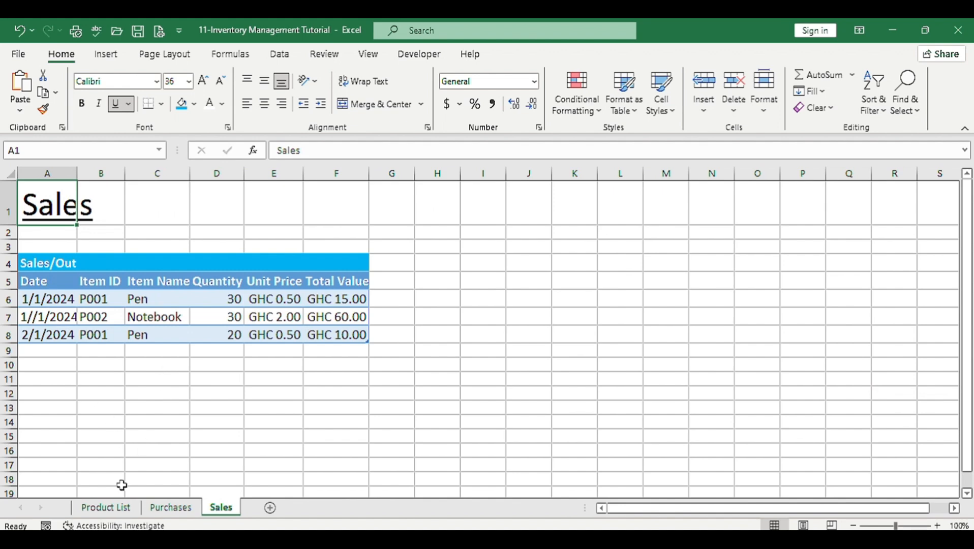
left_click(120, 507)
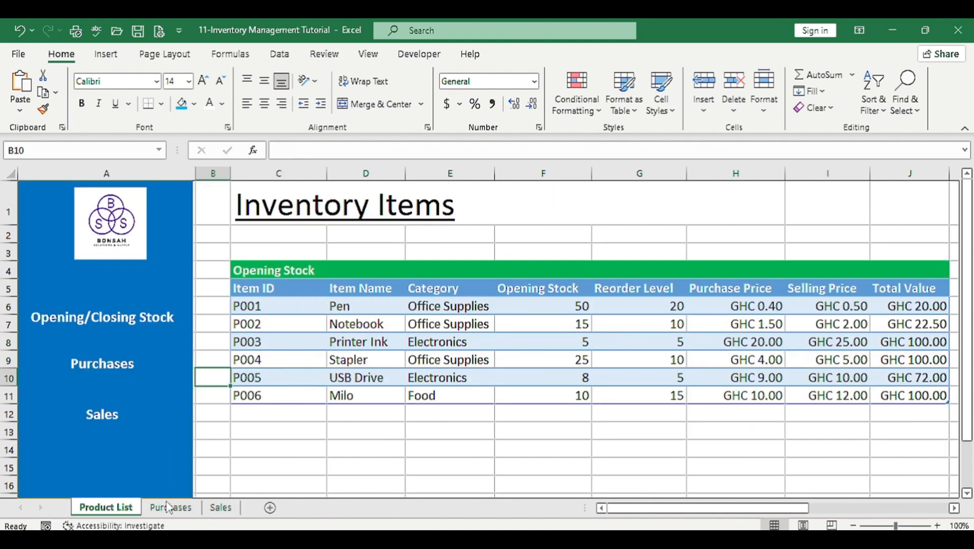
Insert two blank columns before the table on the Purchases sheet and widen column A to make room for the side panel
left_click(170, 508)
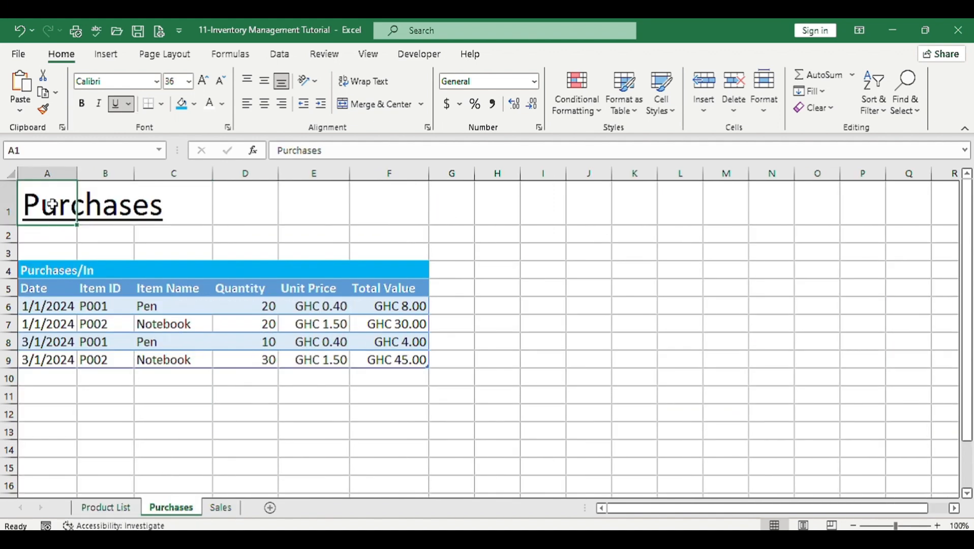
left_click_drag(43, 174, 81, 174)
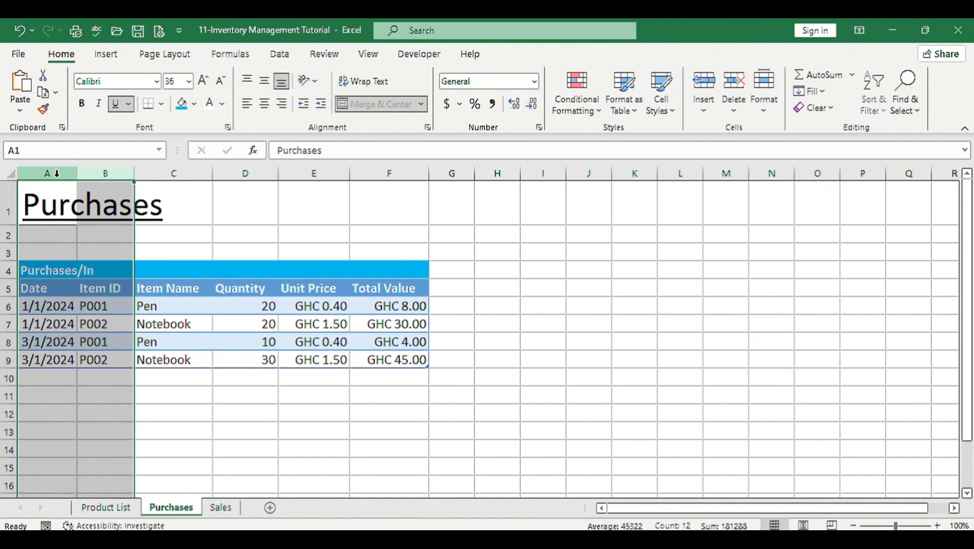
right_click(57, 173)
left_click(118, 302)
left_click(99, 271)
left_click_drag(63, 173, 174, 175)
Select the blue rectangle, logo and three navigation text boxes on the Product List sheet together and copy them
left_click(110, 507)
left_click(183, 260)
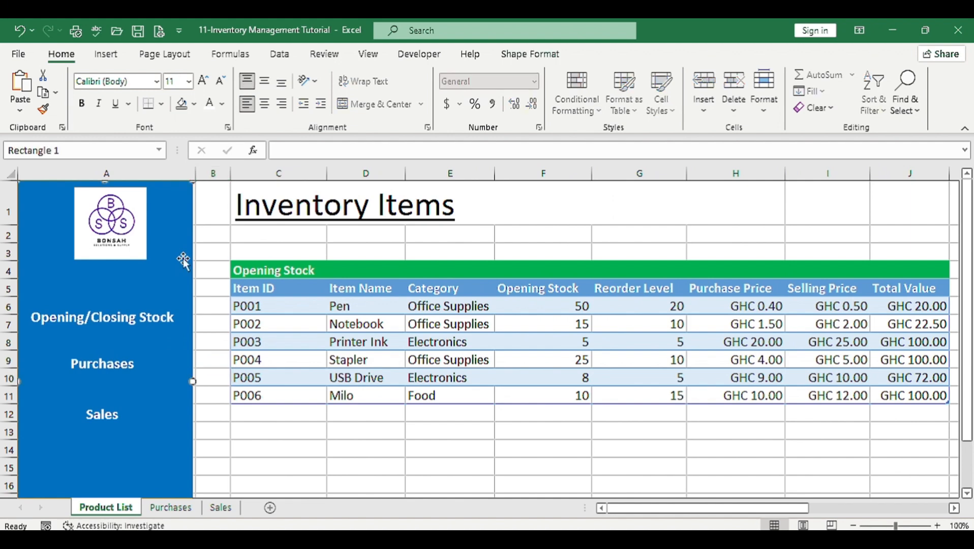
left_click(135, 252, "ctrl")
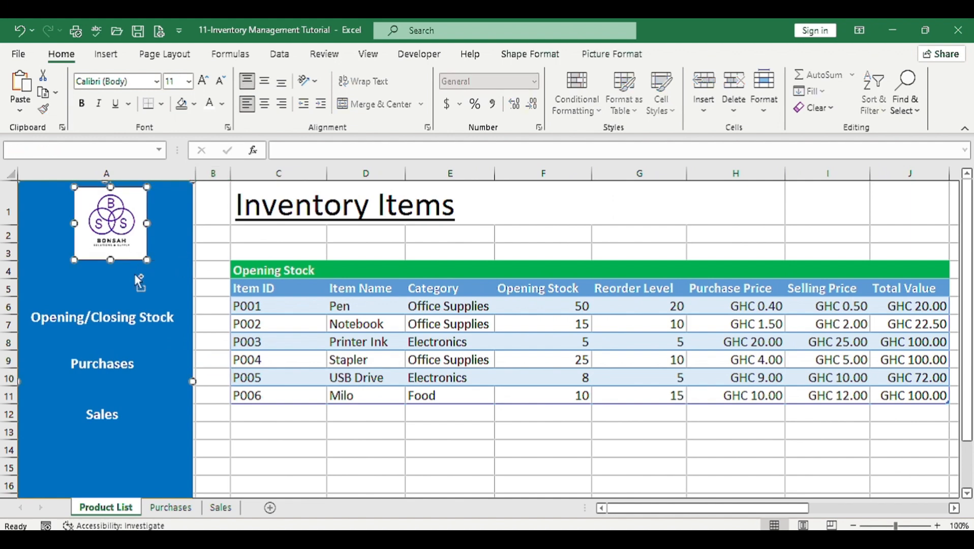
left_click(123, 321, "ctrl")
left_click(117, 362, "ctrl")
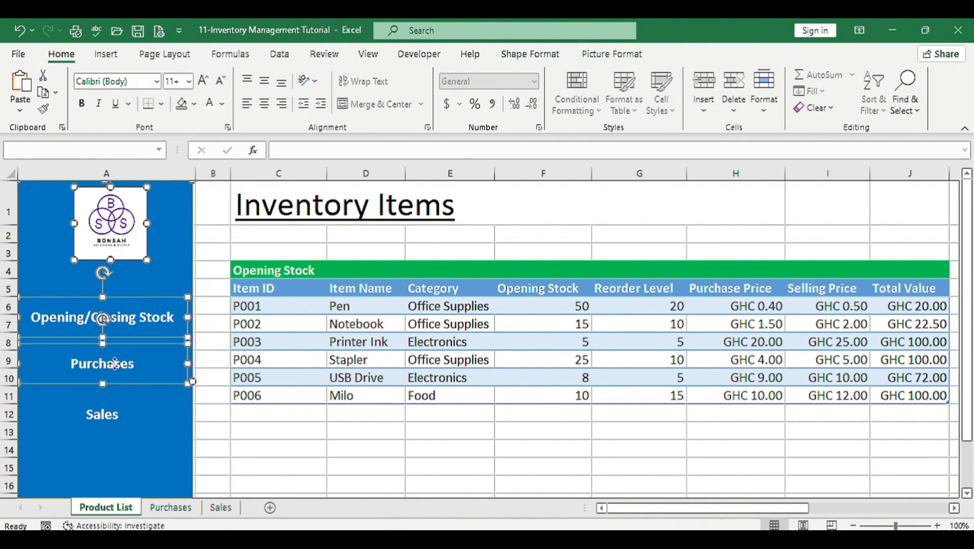
left_click(108, 415, "ctrl")
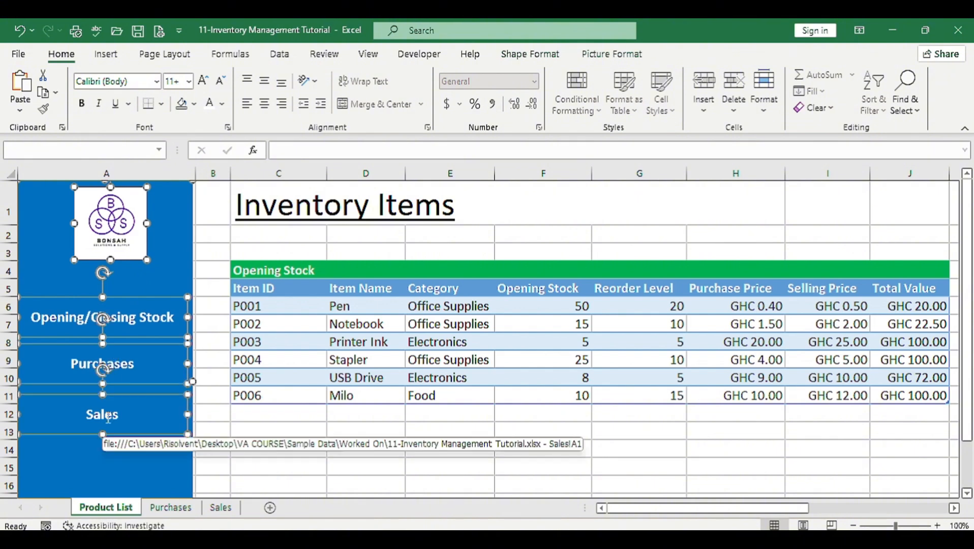
right_click(183, 395)
mouse_move(239, 204)
left_click(336, 213)
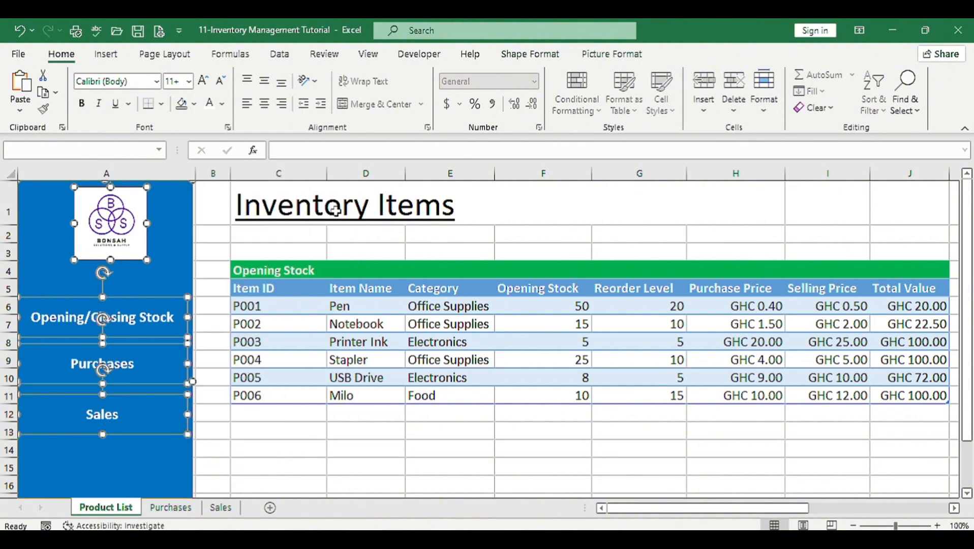
Paste the copied side panel at cell A1 of the Purchases sheet
left_click(171, 507)
left_click(63, 191)
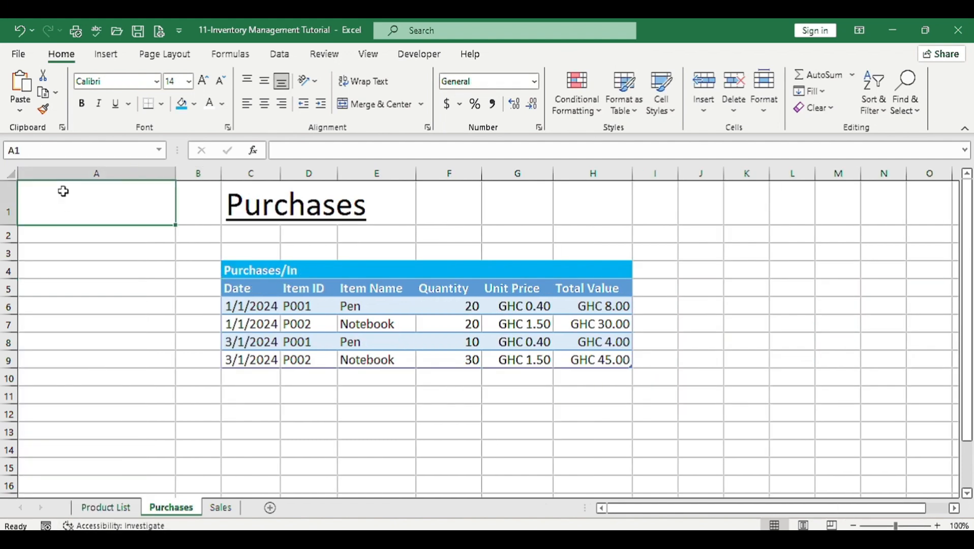
key("ctrl+v")
Set the pasted side panel on the Purchases sheet to "Don't move or size with cells"
left_click_drag(175, 173, 206, 176)
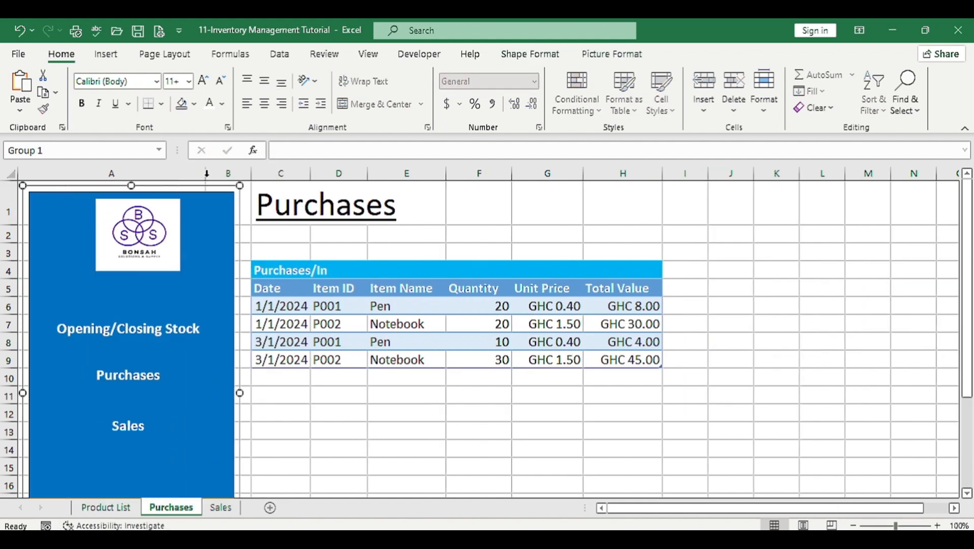
key("ctrl+z")
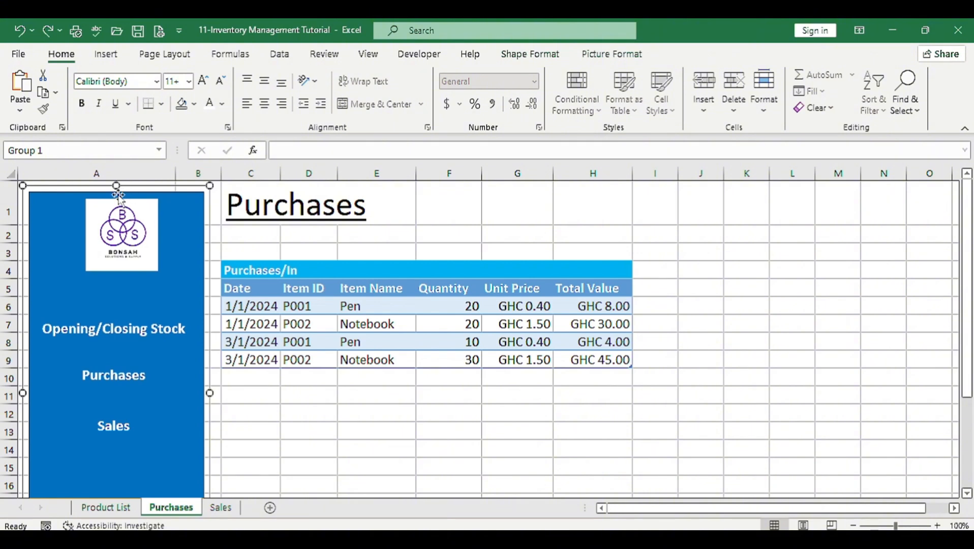
left_click(619, 56)
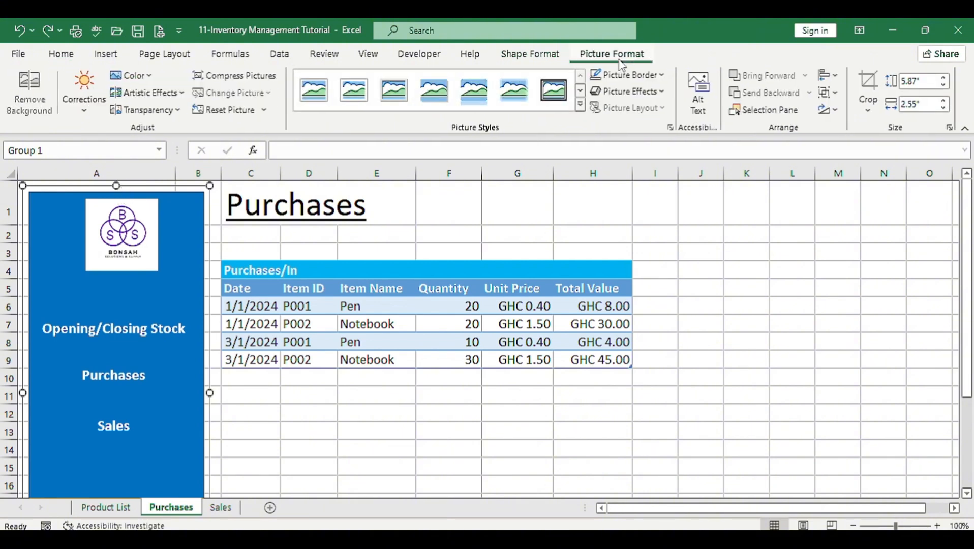
left_click(948, 128)
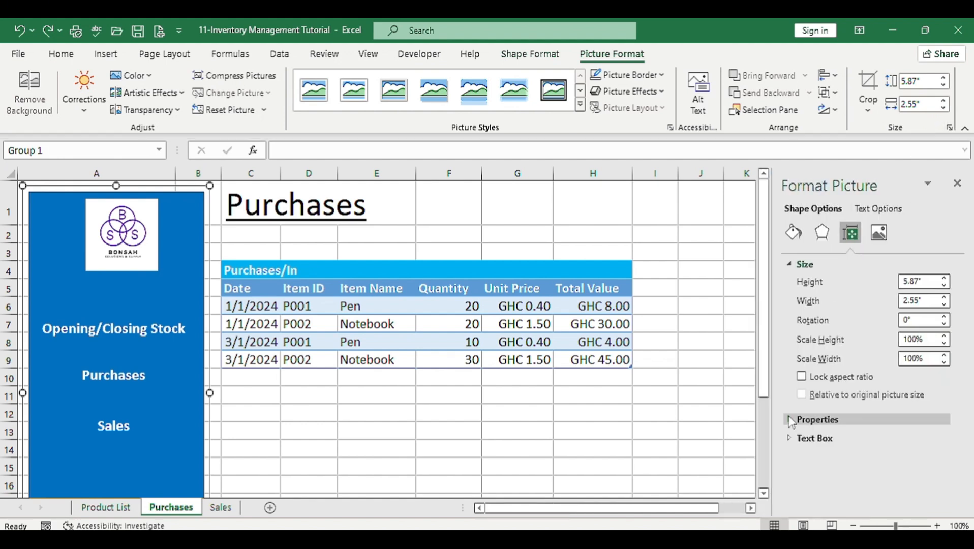
left_click(790, 421)
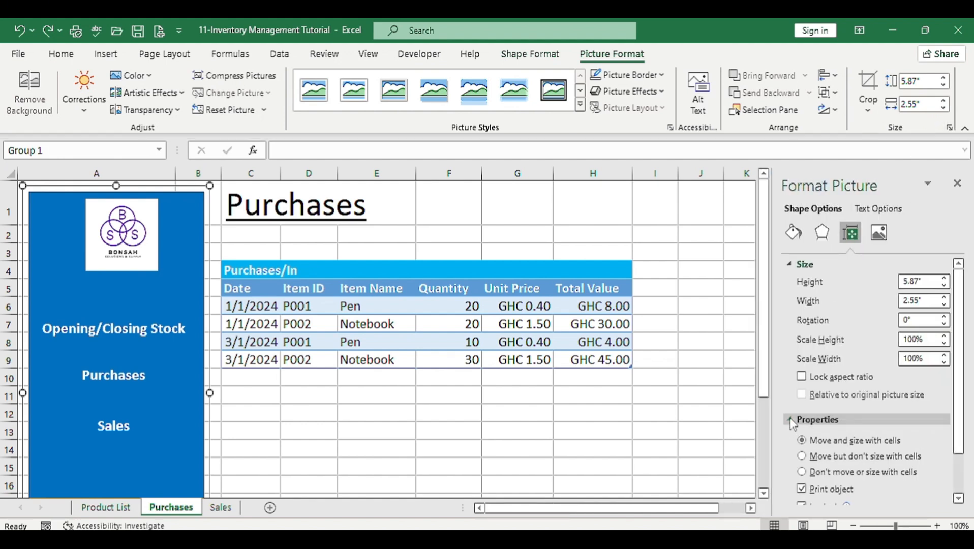
left_click(808, 473)
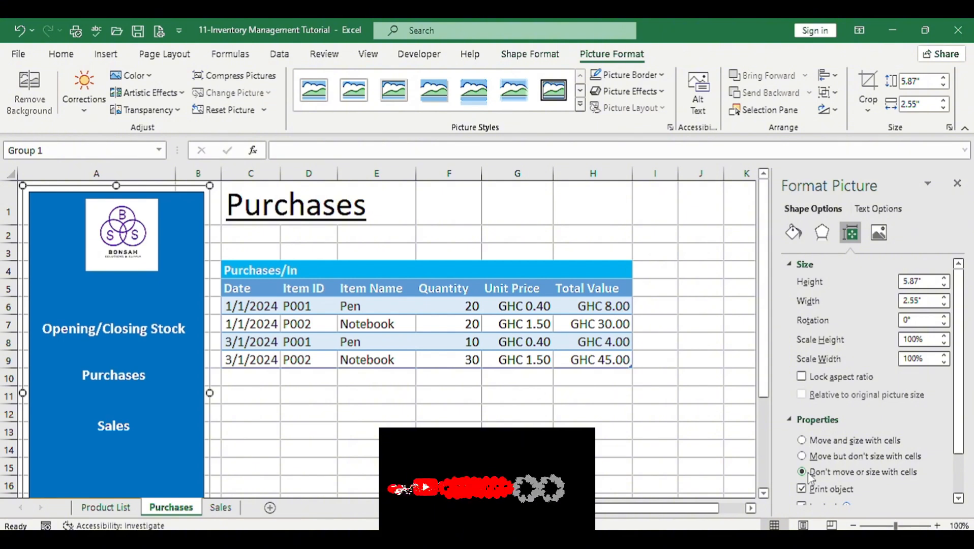
Widen column A on the Purchases sheet and nudge the side panel flush against the sheet's upper-left corner
left_click(957, 182)
left_click_drag(176, 173, 227, 175)
key("Left")
key("Left")
key("Up")
key("Up")
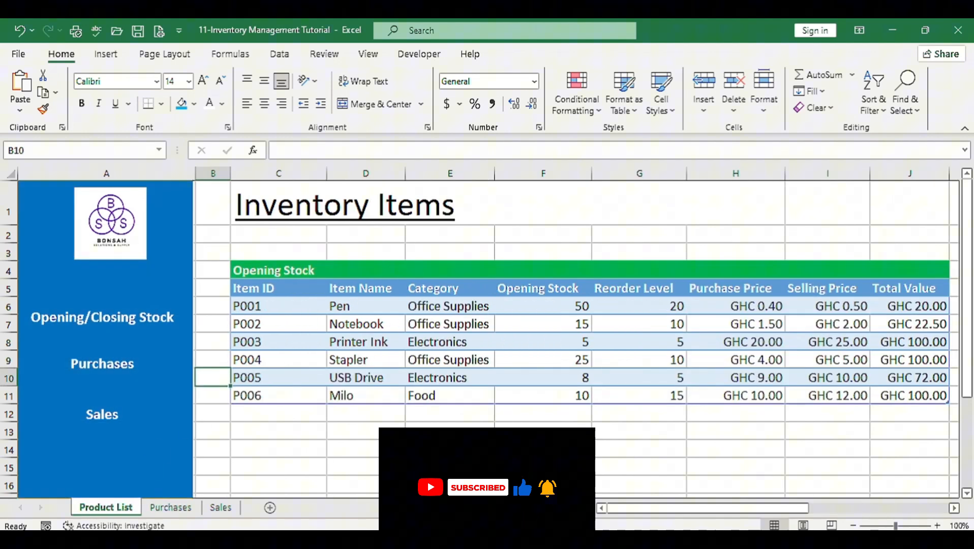
Fill the Purchases/In header above the table on the Purchases sheet with green
left_click(171, 507)
left_click(296, 270)
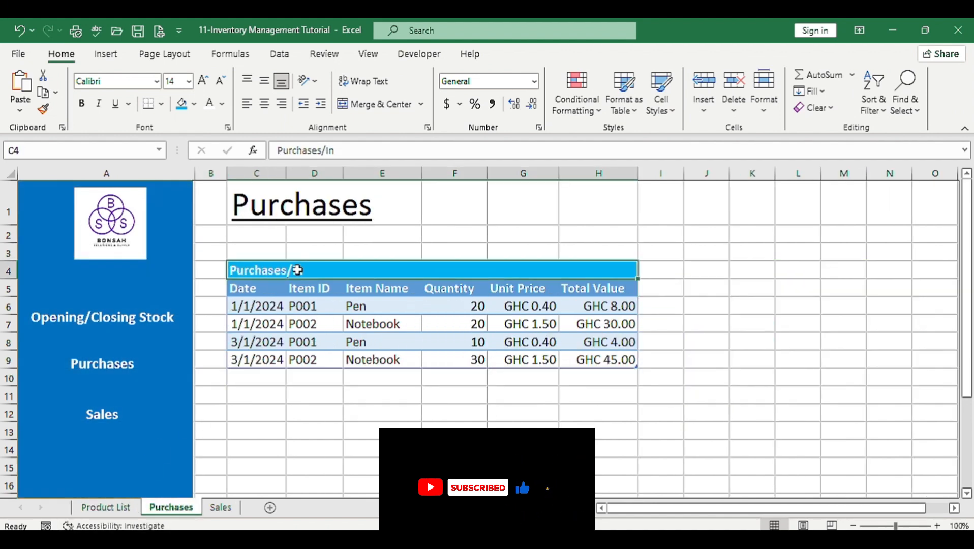
left_click(193, 103)
left_click(240, 238)
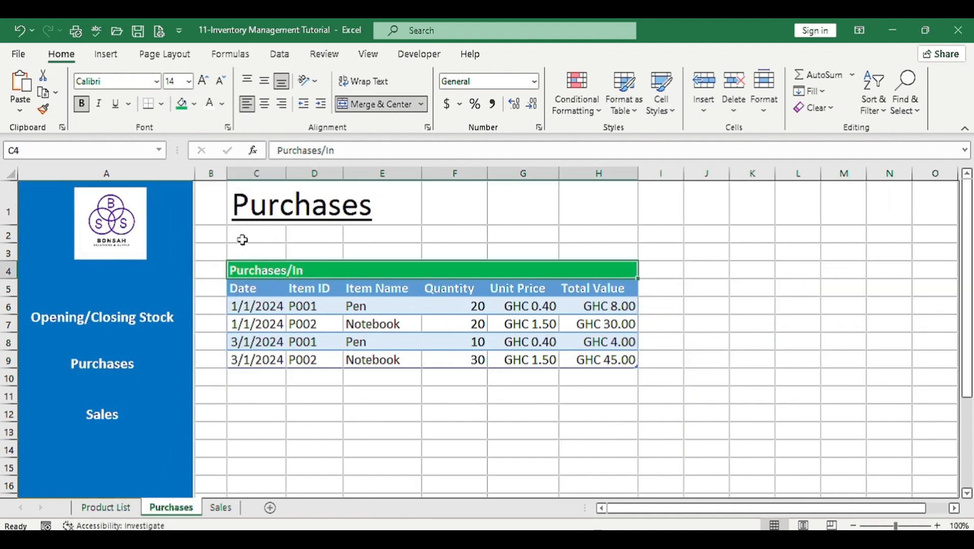
Insert two blank columns before the table on the Sales sheet and widen column A
left_click(218, 507)
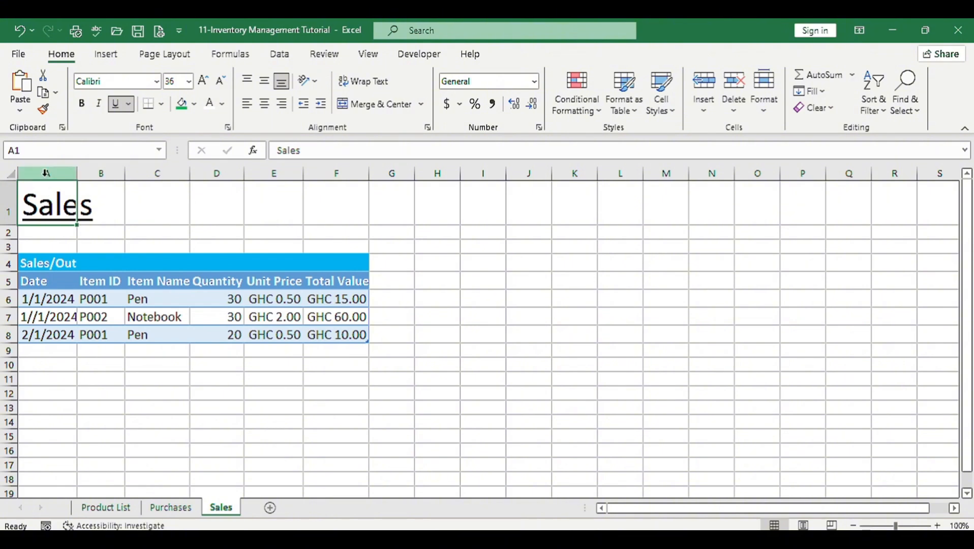
mouse_move(44, 172)
left_mouse_down()
mouse_move(95, 267)
mouse_move(126, 179)
mouse_move(157, 178)
left_mouse_up()
left_click(88, 203)
Copy the side panel from the Purchases sheet to cell A1 of the Sales sheet, then widen column A and narrow column B around it
left_click(171, 507)
left_click(191, 283)
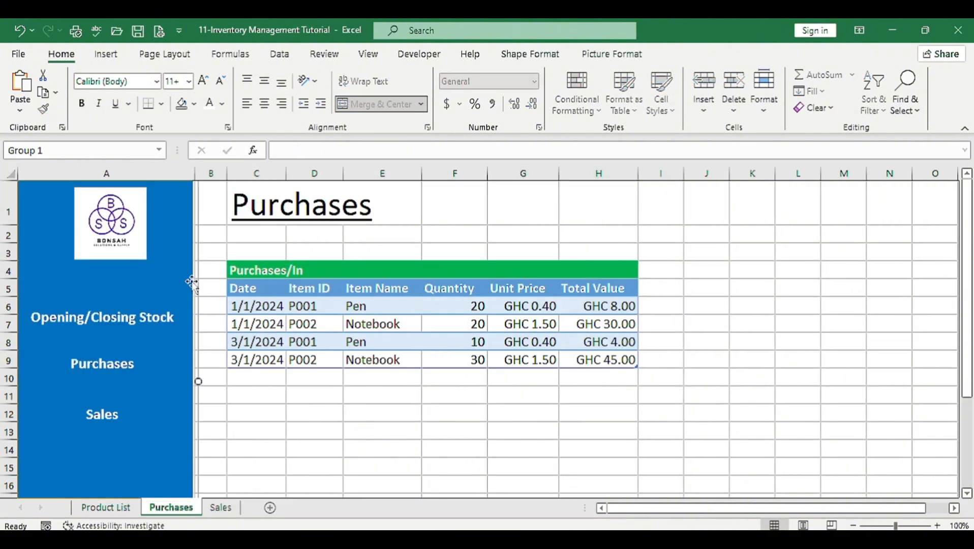
left_click(224, 507)
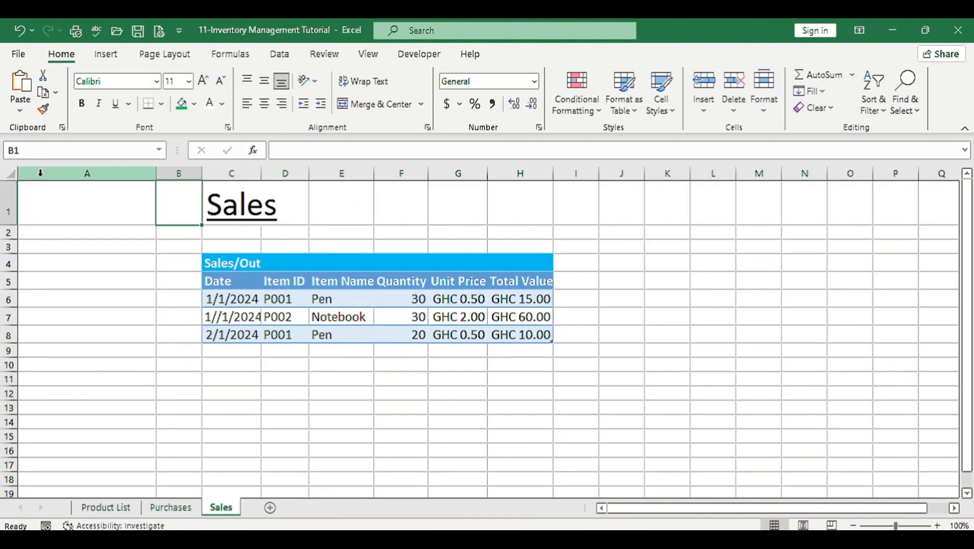
left_click(43, 200)
key("ctrl+v")
left_click_drag(156, 174, 194, 176)
left_click_drag(240, 174, 221, 174)
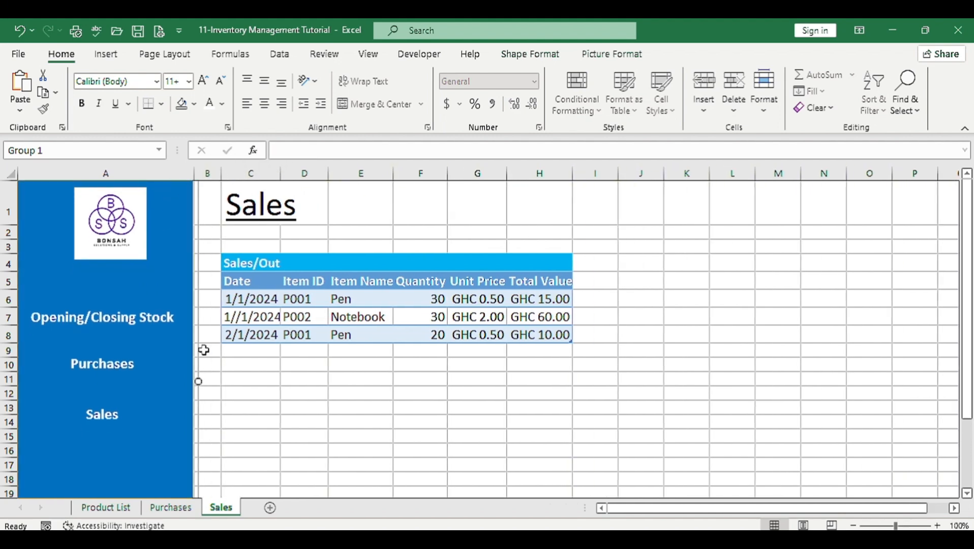
Fill the Sales/Out header above the table on the Sales sheet with green
left_click(249, 263)
left_click(181, 105)
left_click(259, 364)
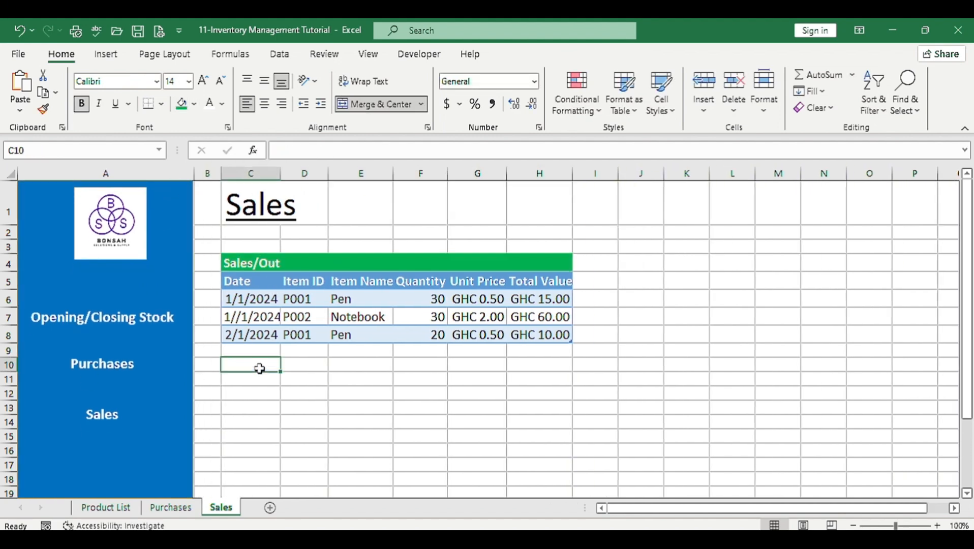
Test the side panel links by following Opening/Closing Stock, Purchases and Sales to their sheets
left_click(120, 328)
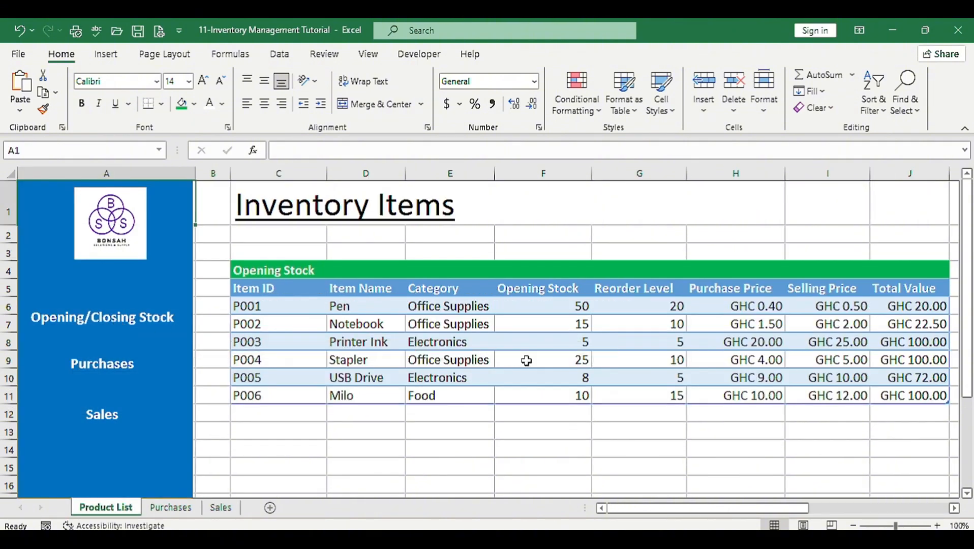
scroll(526, 360, "right", 10)
left_click(111, 373)
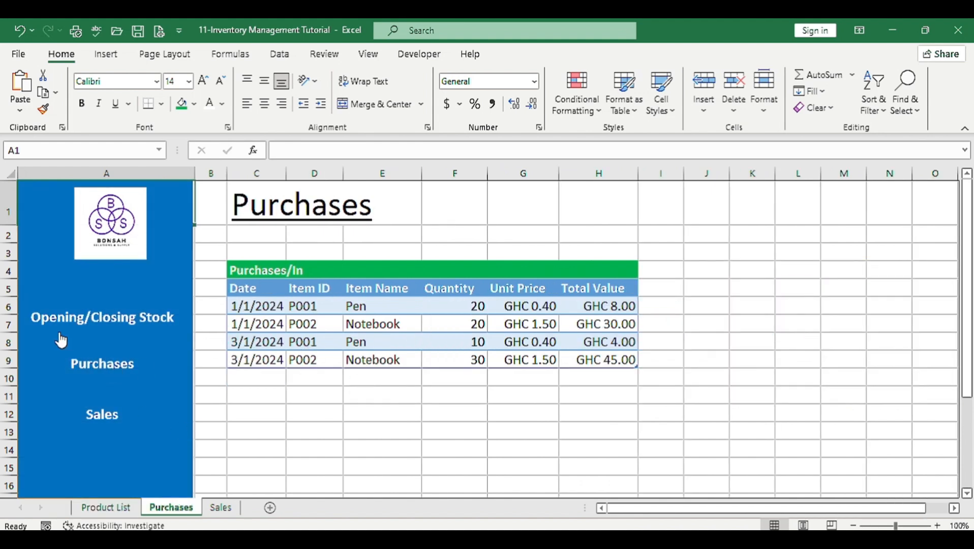
left_click(102, 416)
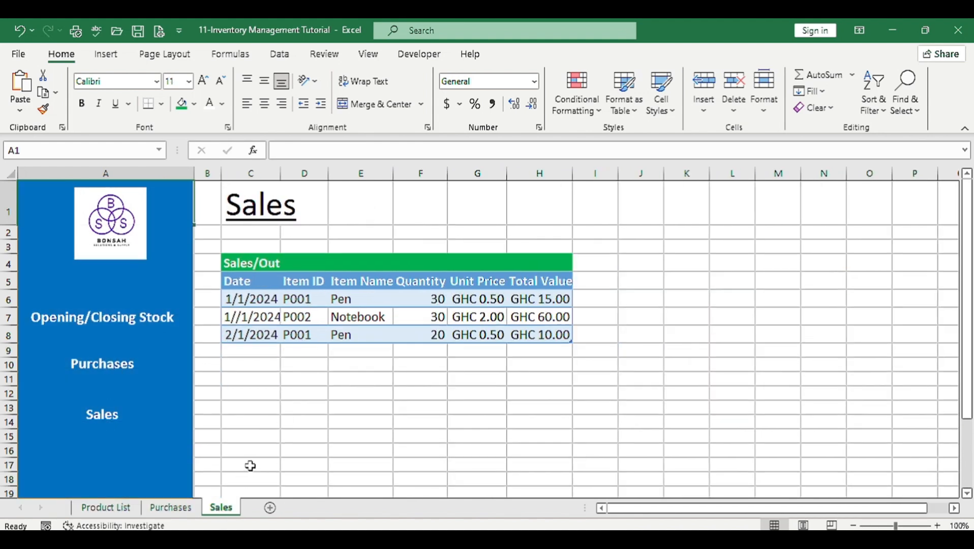
scroll(270, 348, "up", 1)
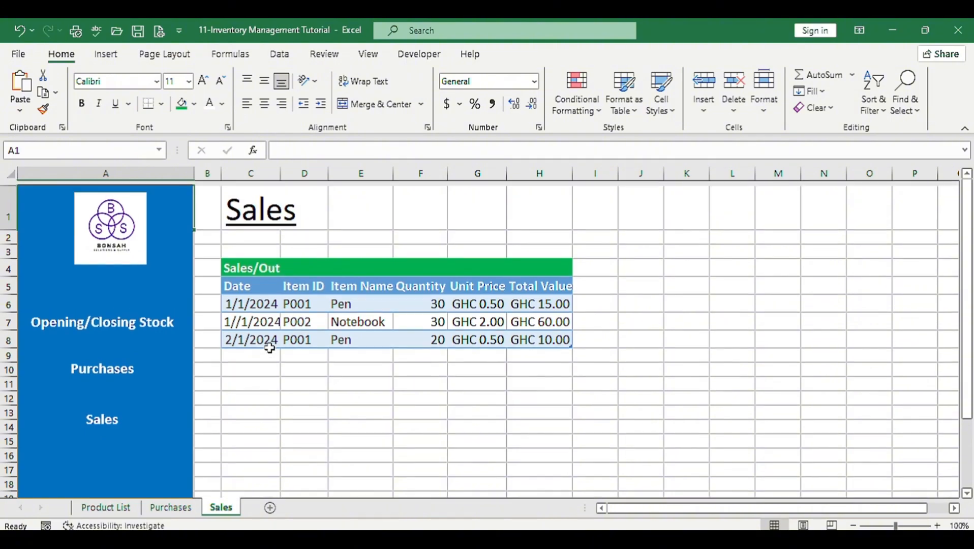